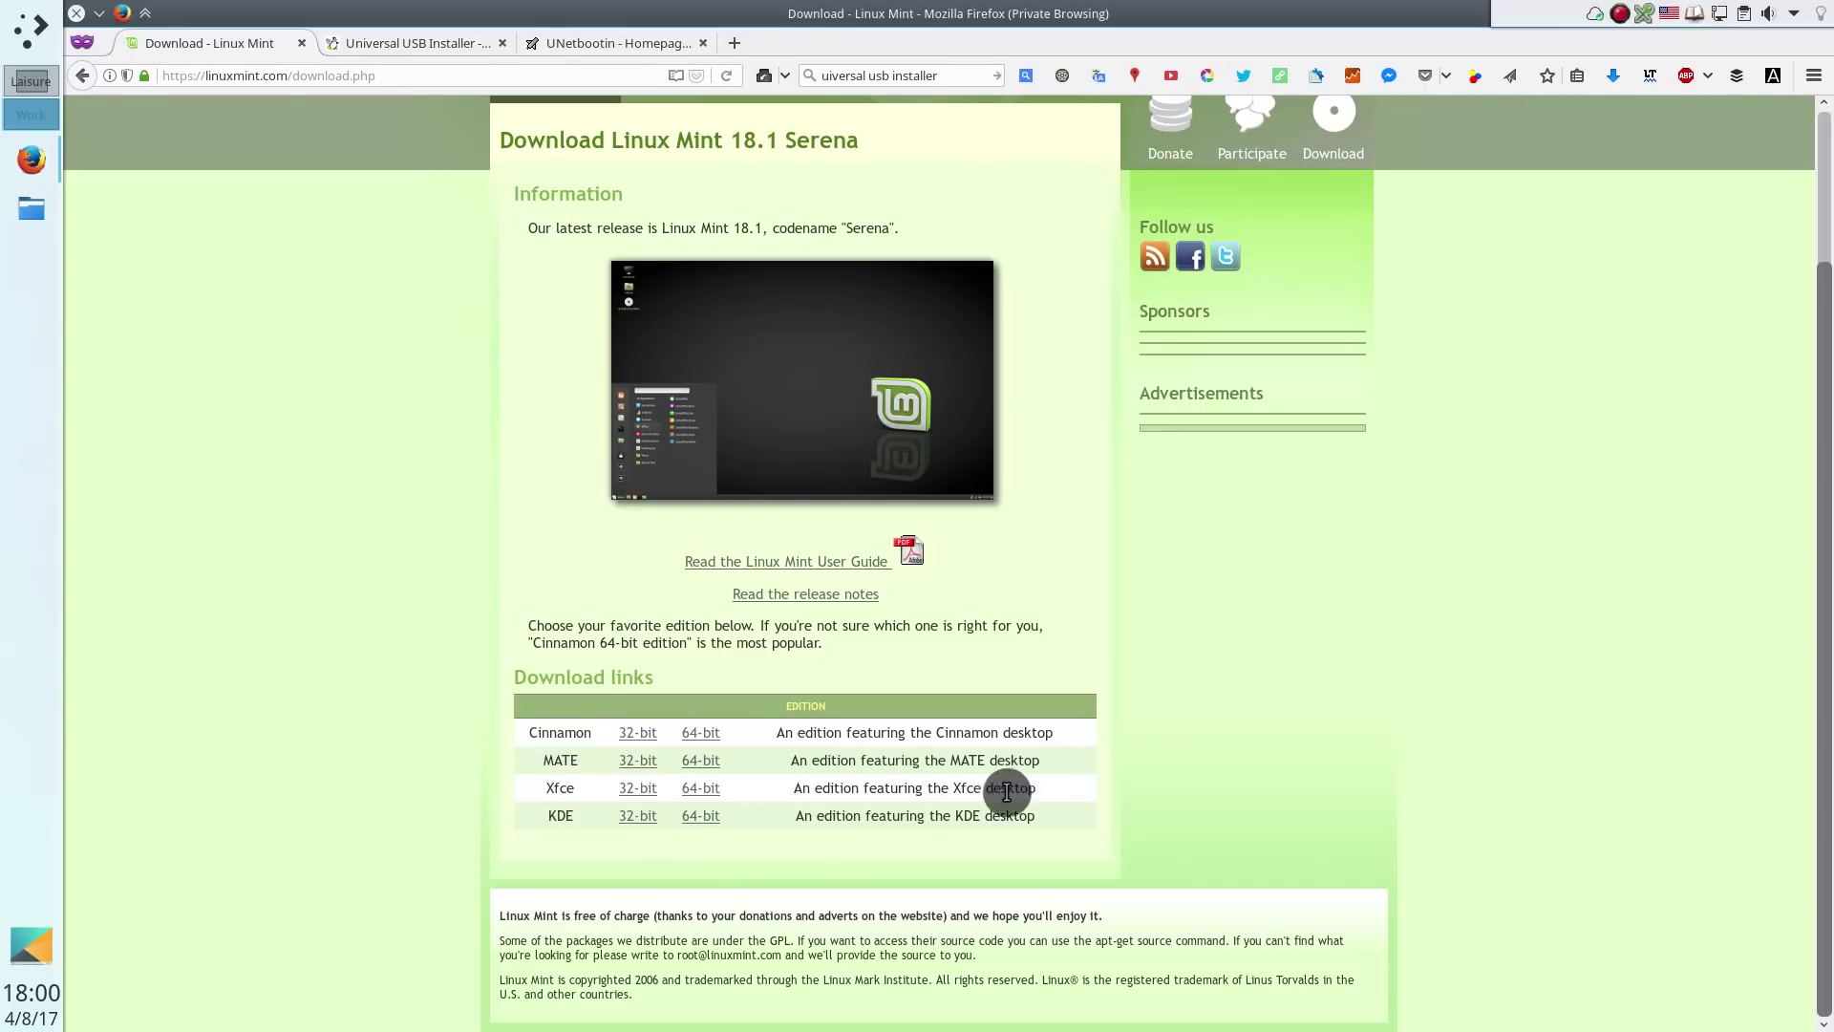
# Add the Linux Mint 18.1 Cinnamon 64-bit ISO torrent to KTorrent, then close KTorrent
pyautogui.click(703, 733)
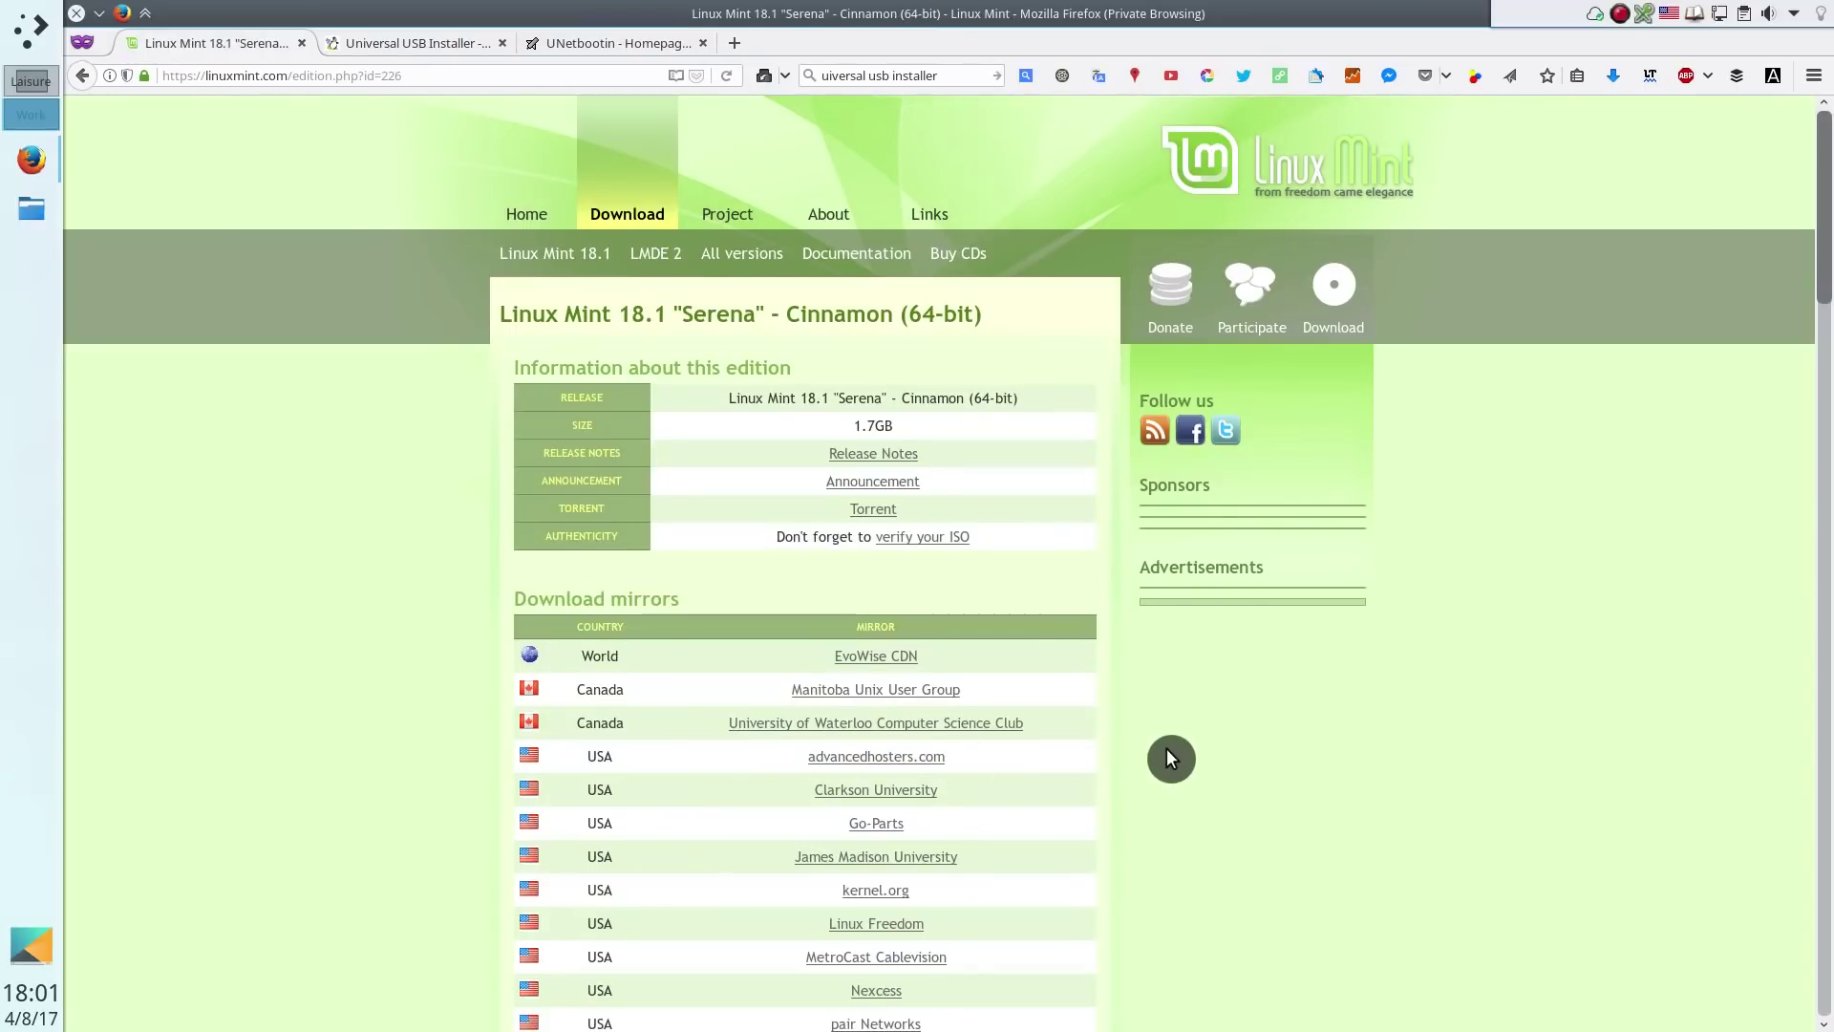
pyautogui.click(884, 511)
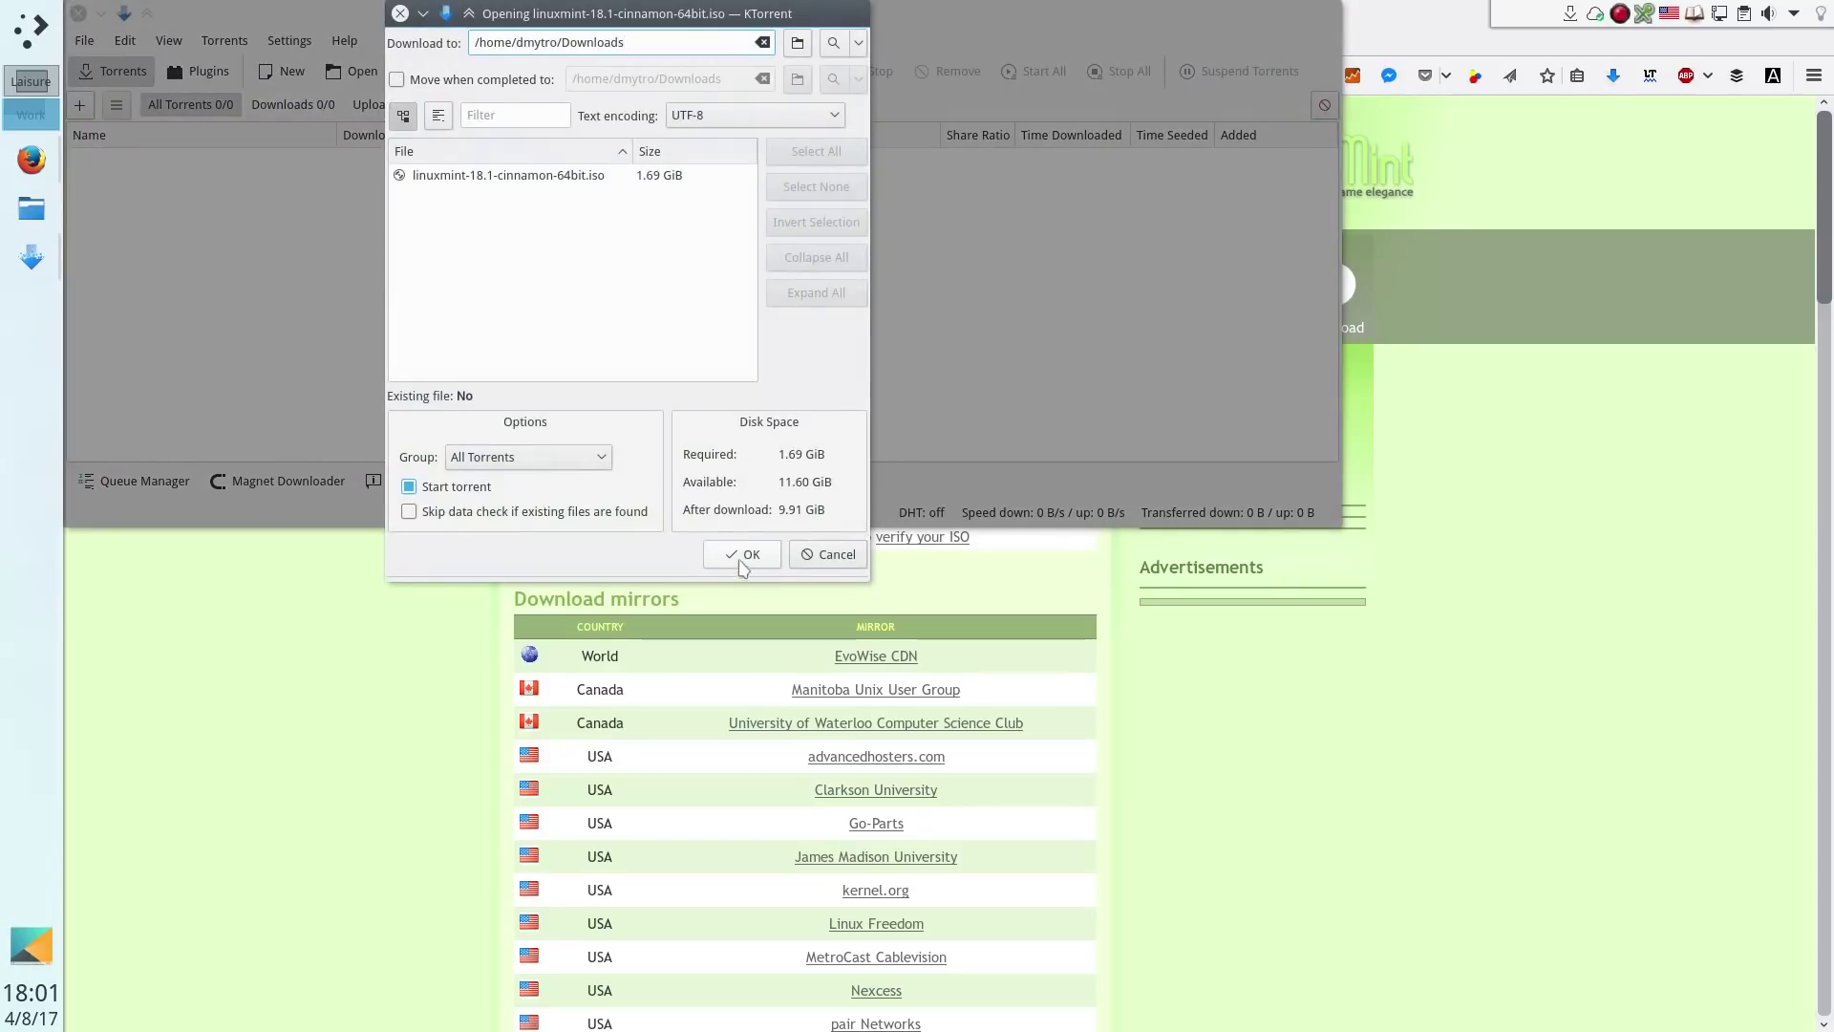
pyautogui.click(743, 550)
pyautogui.moveTo(719, 19); pyautogui.dragTo(1009, 295)
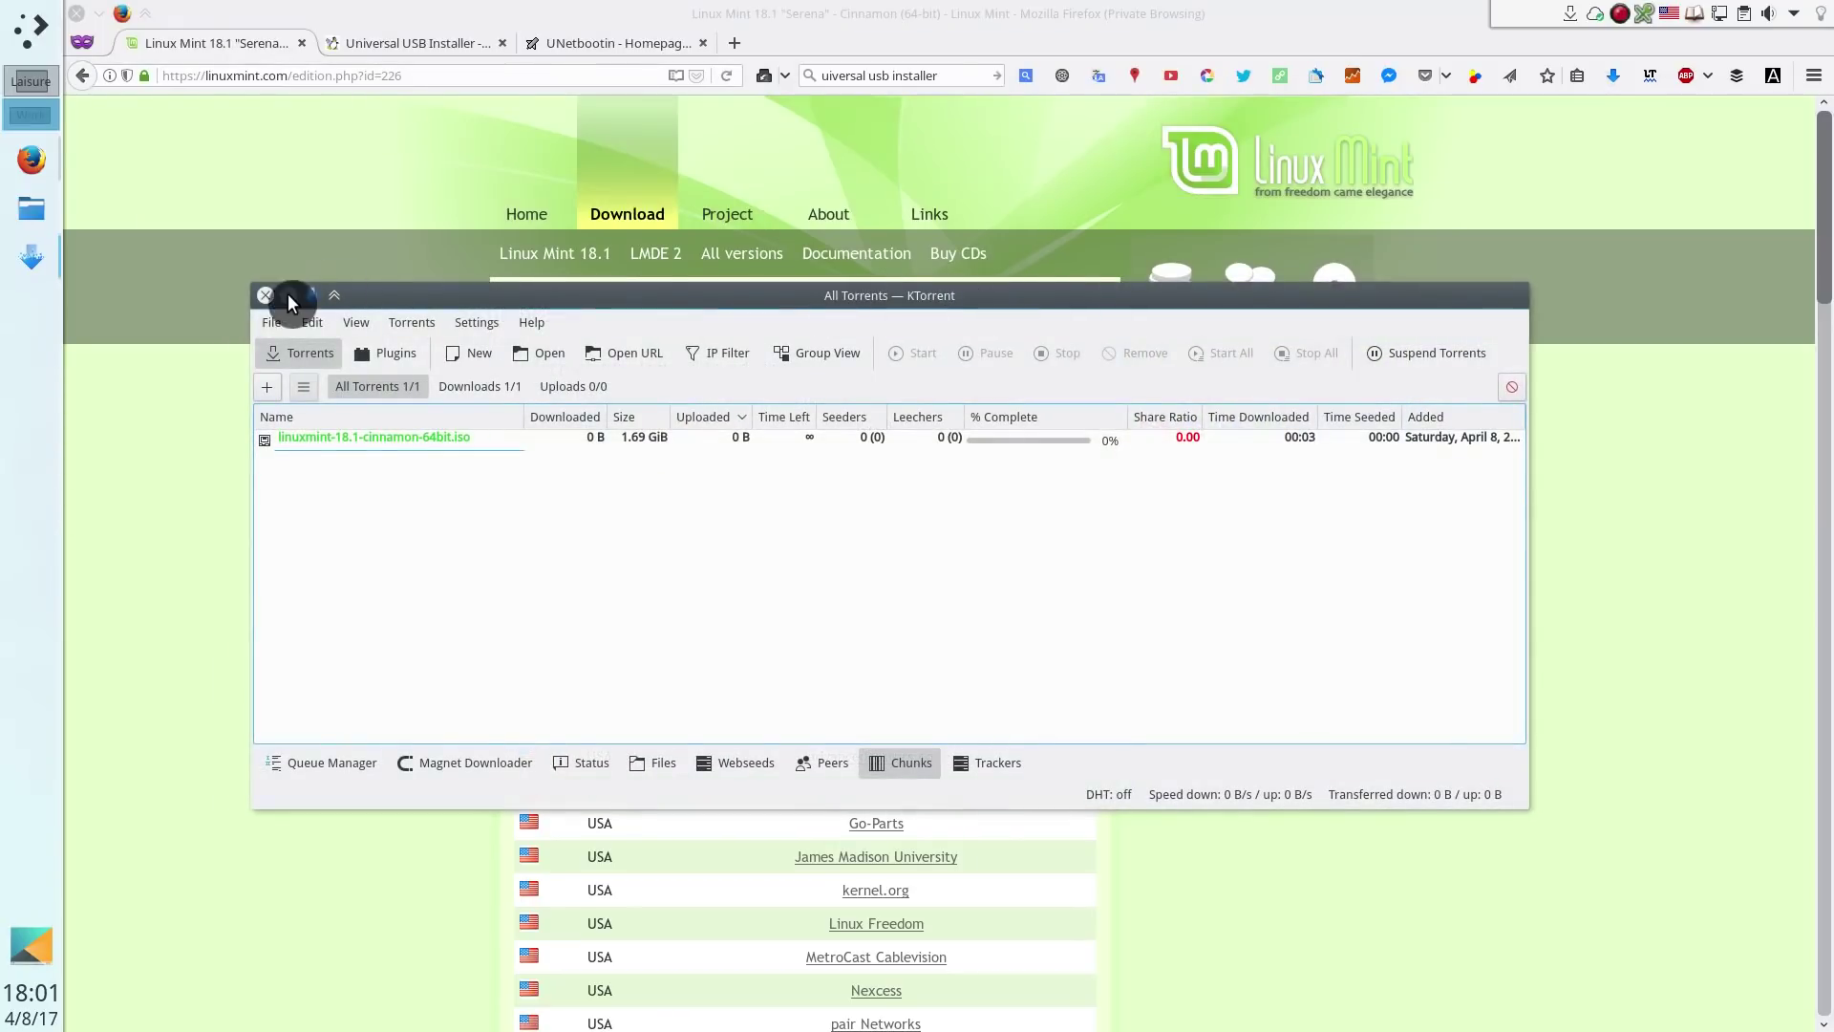
pyautogui.click(266, 300)
# Download the Cinnamon 64-bit ISO from the University of Oklahoma mirror and save it
pyautogui.scroll(-5, 1218, 674)
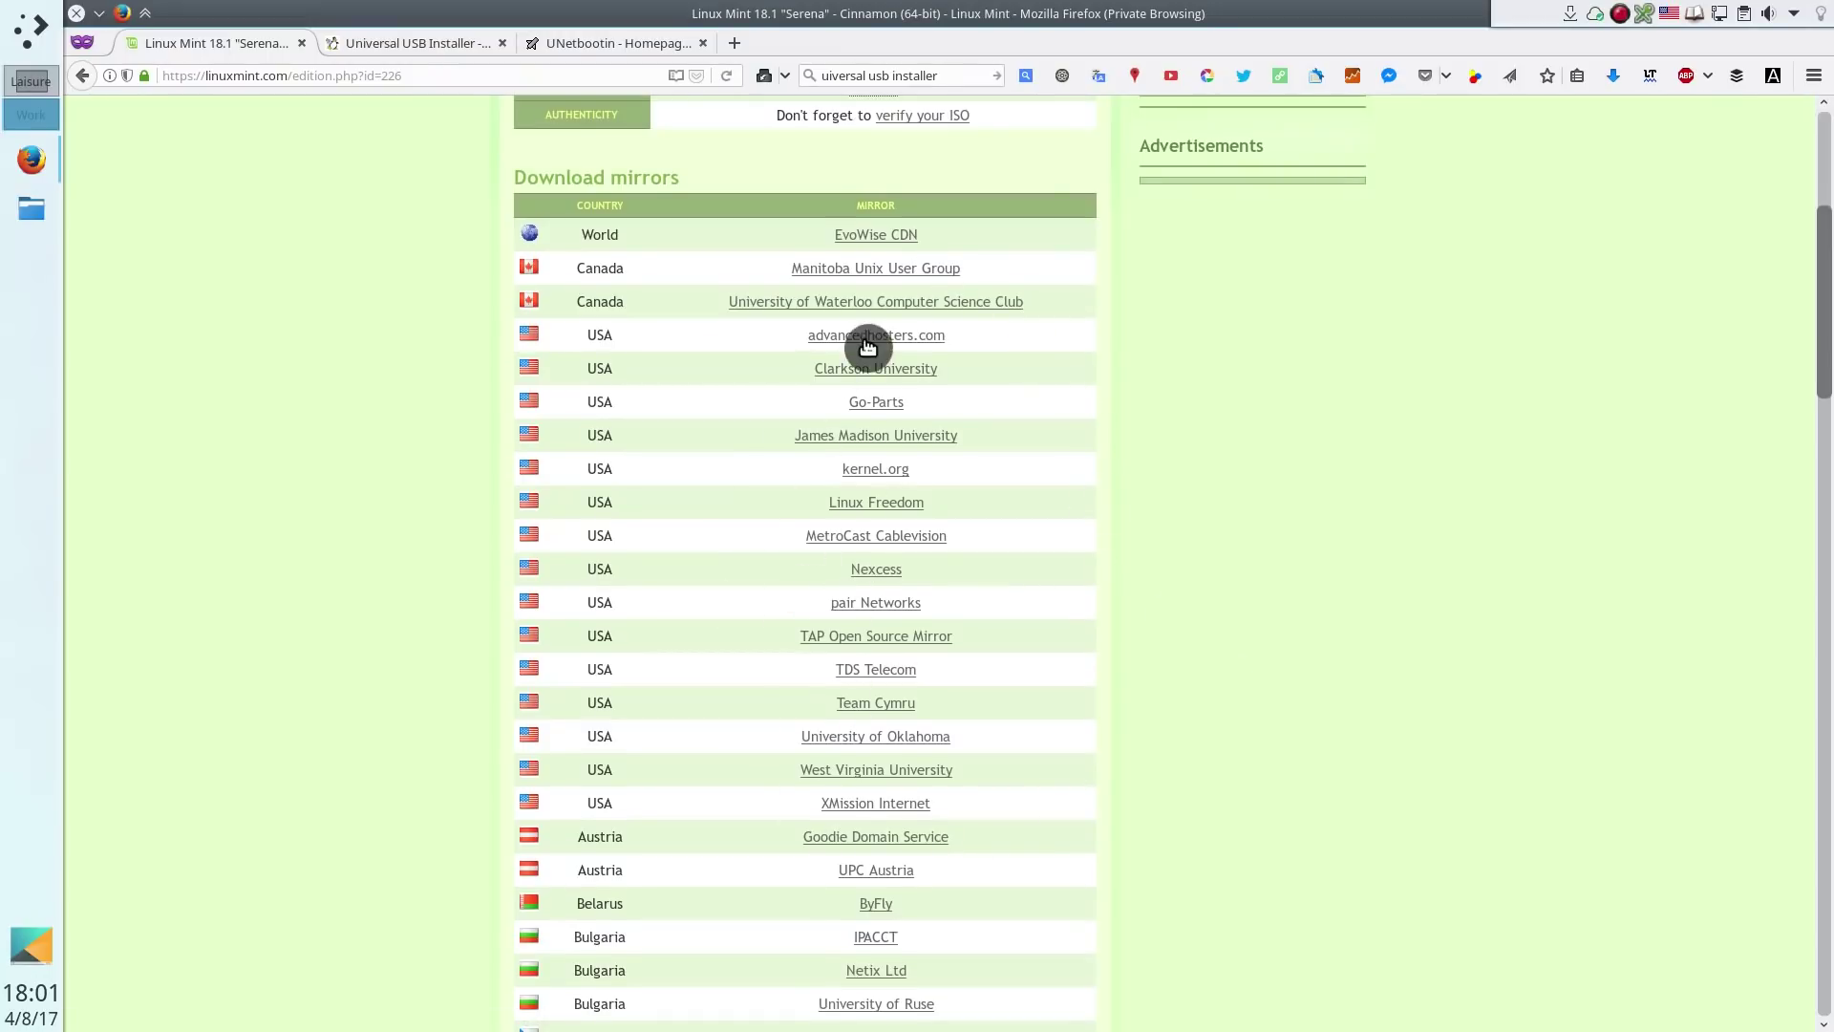
pyautogui.click(899, 770)
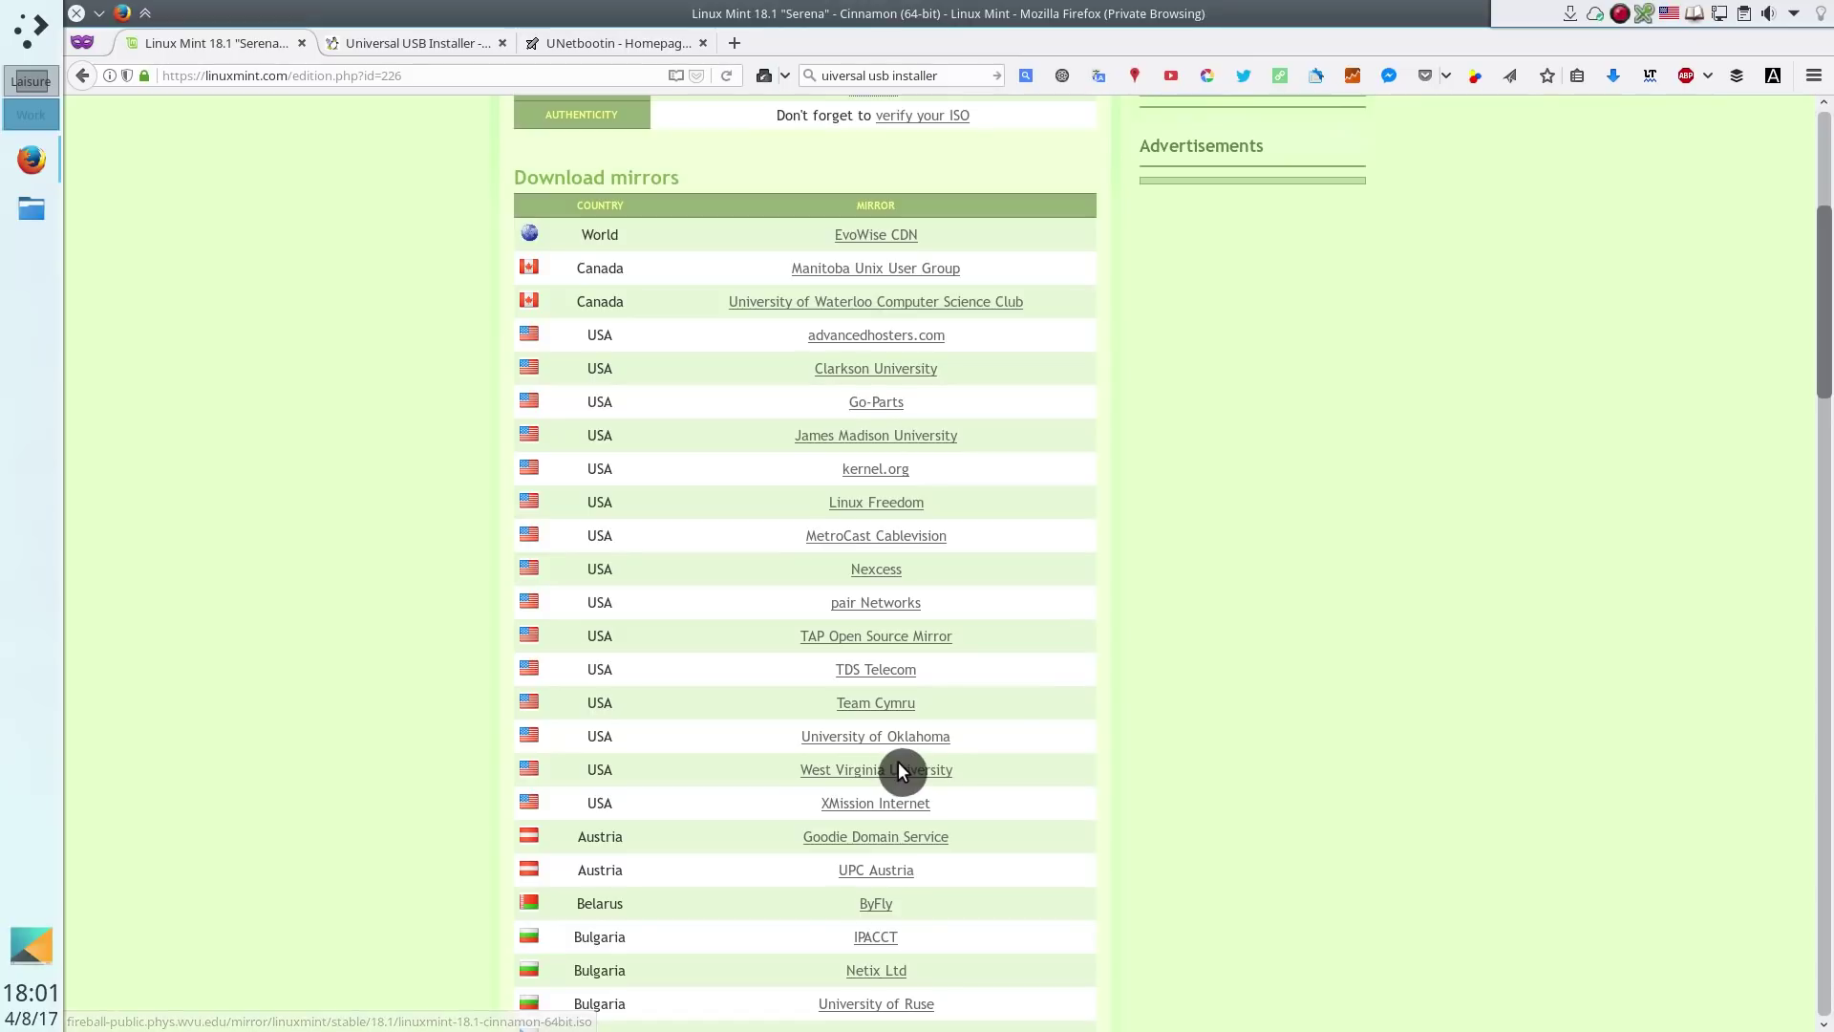
pyautogui.click(873, 736)
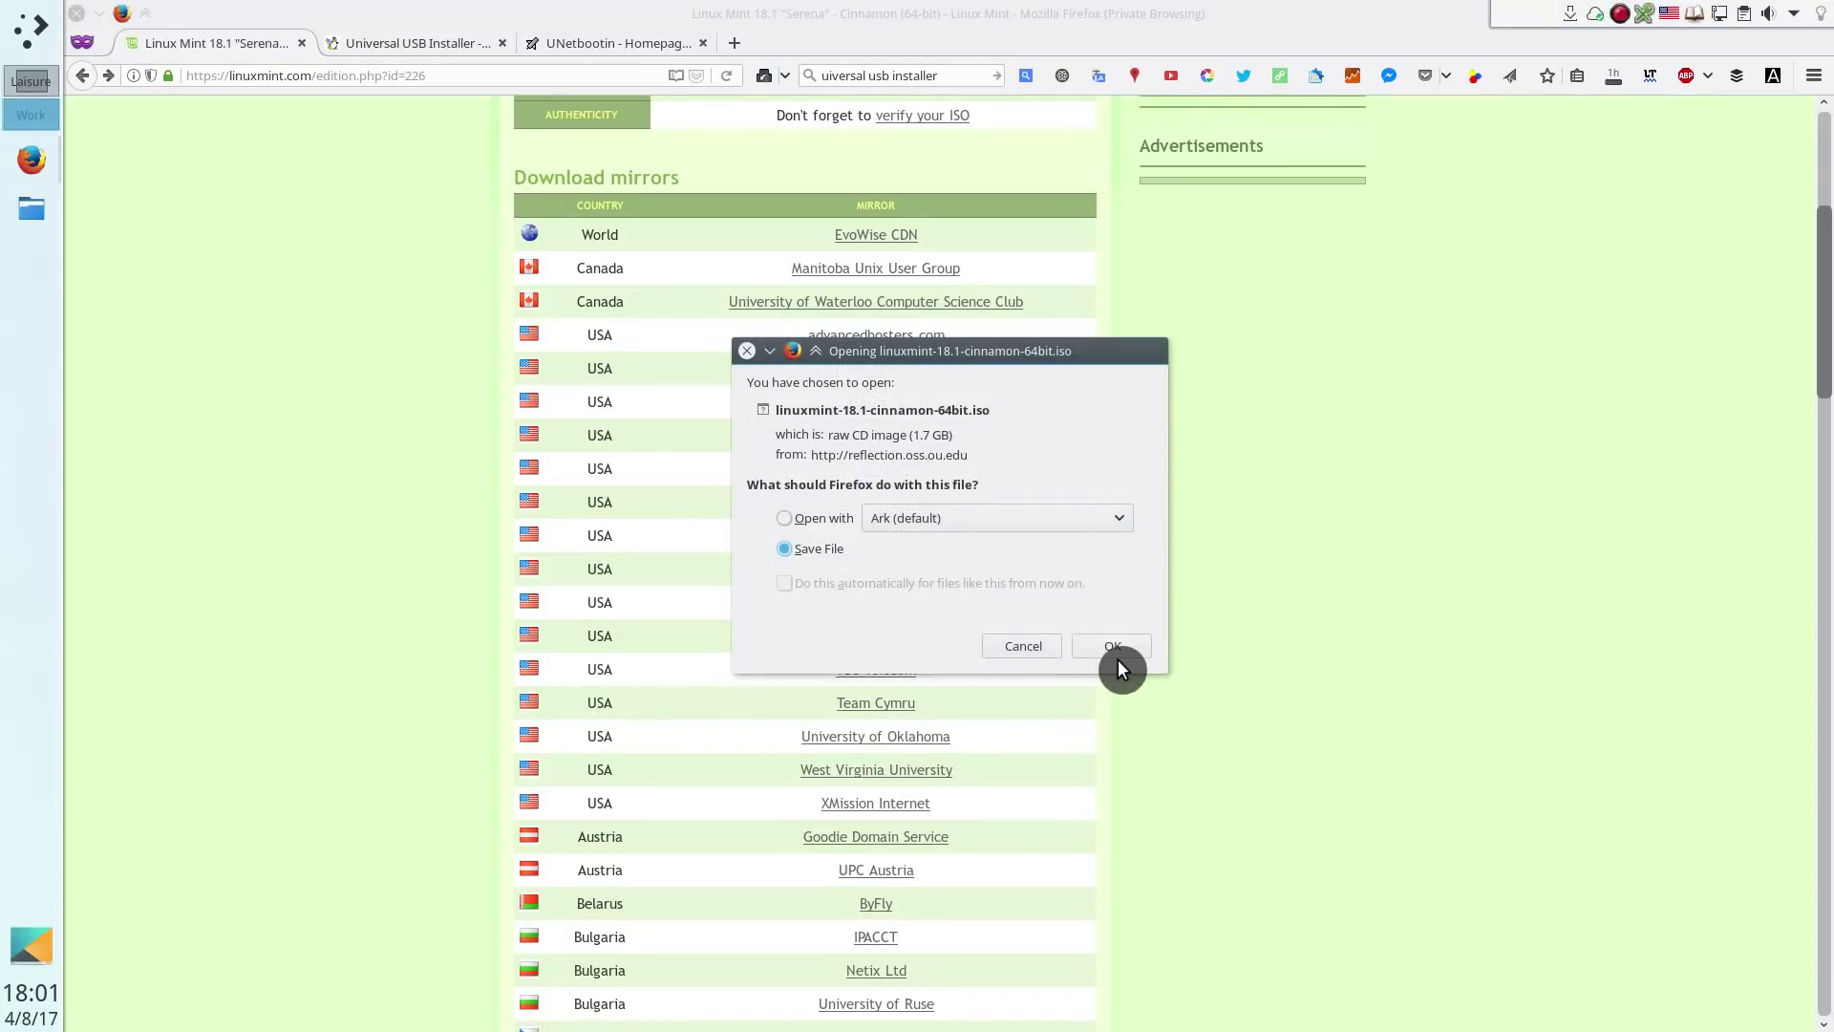
pyautogui.click(1114, 646)
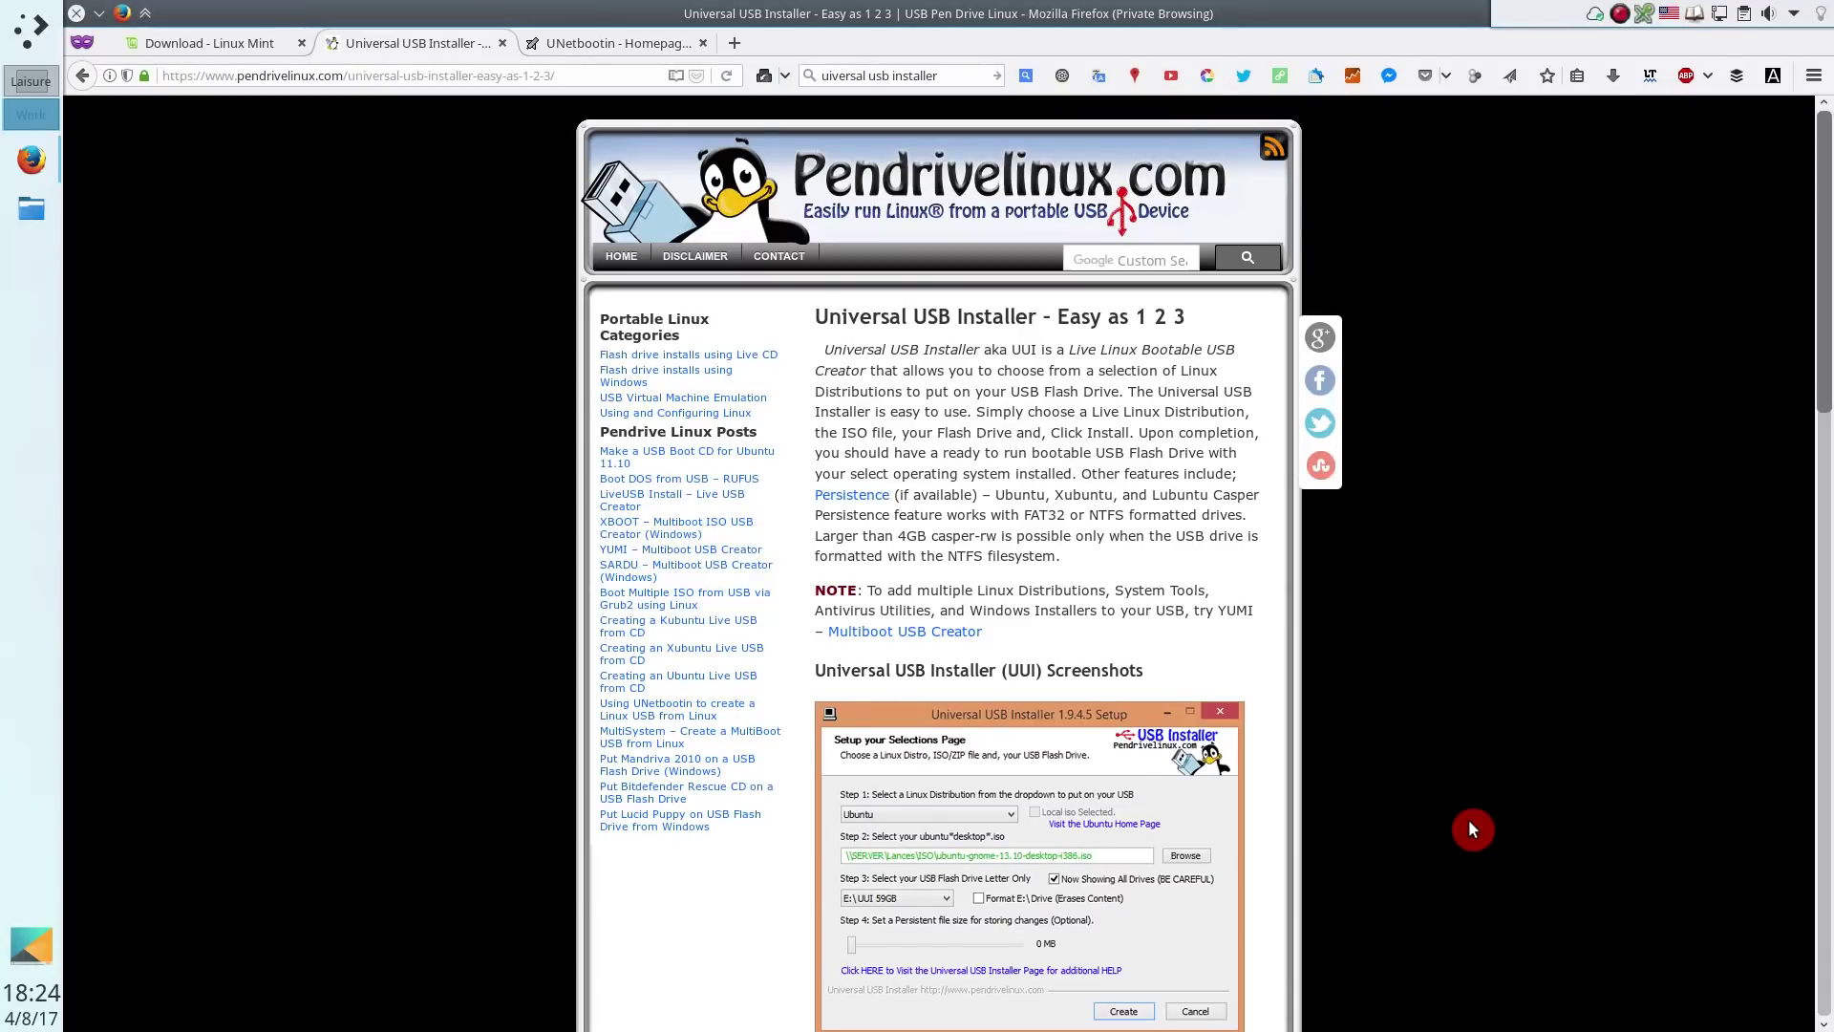
# Save Universal-USB-Installer-1.9.6.8.exe from pendrivelinux.com and launch it on the Windows desktop
pyautogui.click(564, 76)
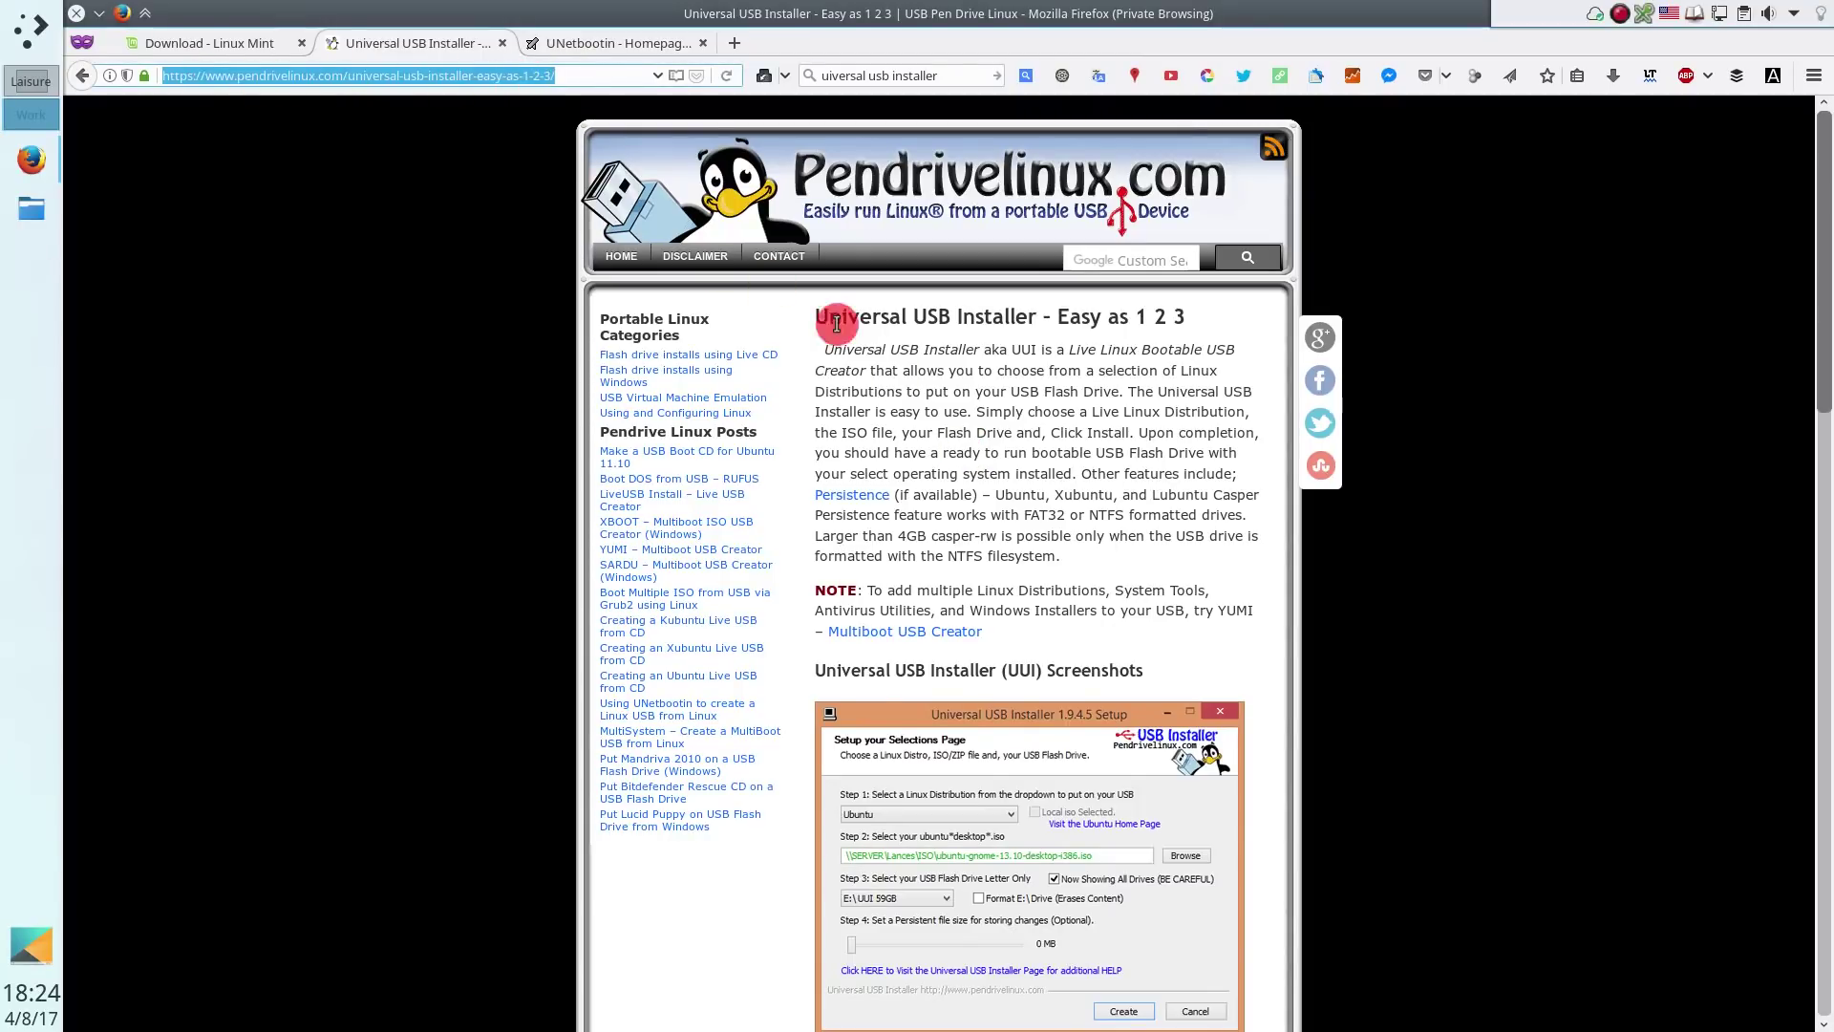
pyautogui.scroll(-15, 1323, 733)
pyautogui.click(936, 688)
pyautogui.click(1109, 507)
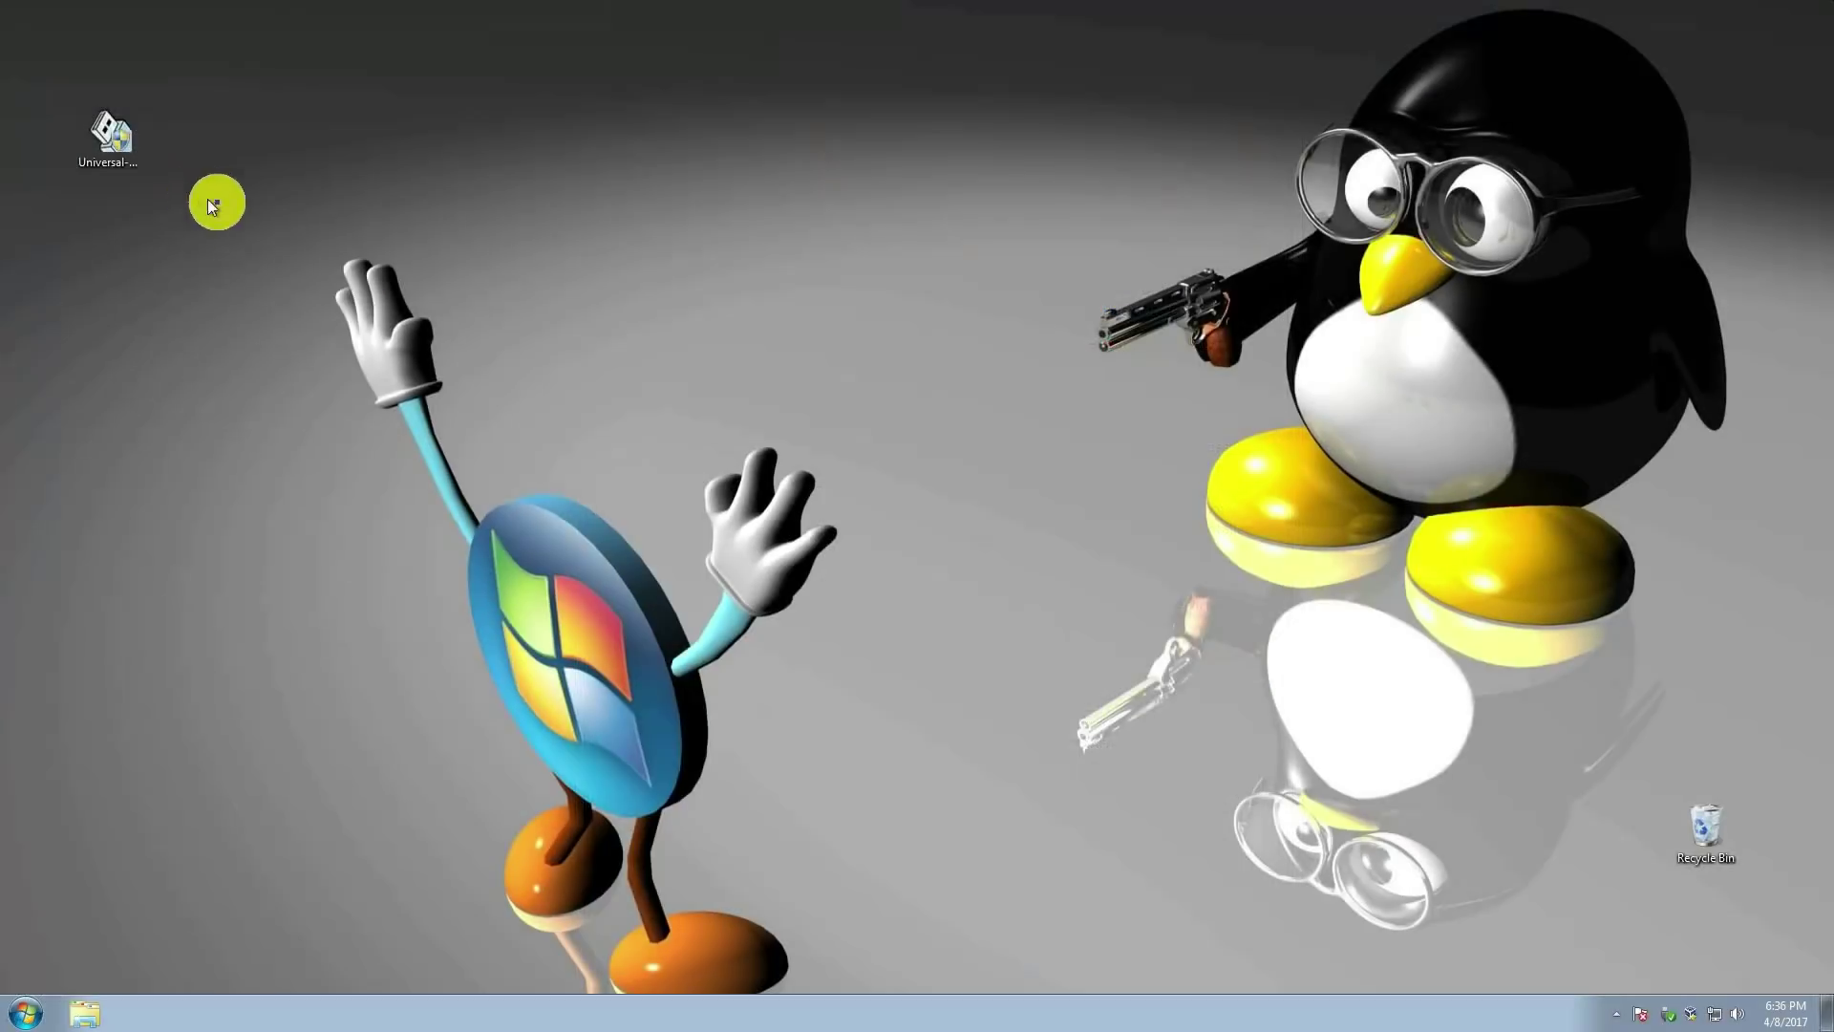
pyautogui.doubleClick(108, 148)
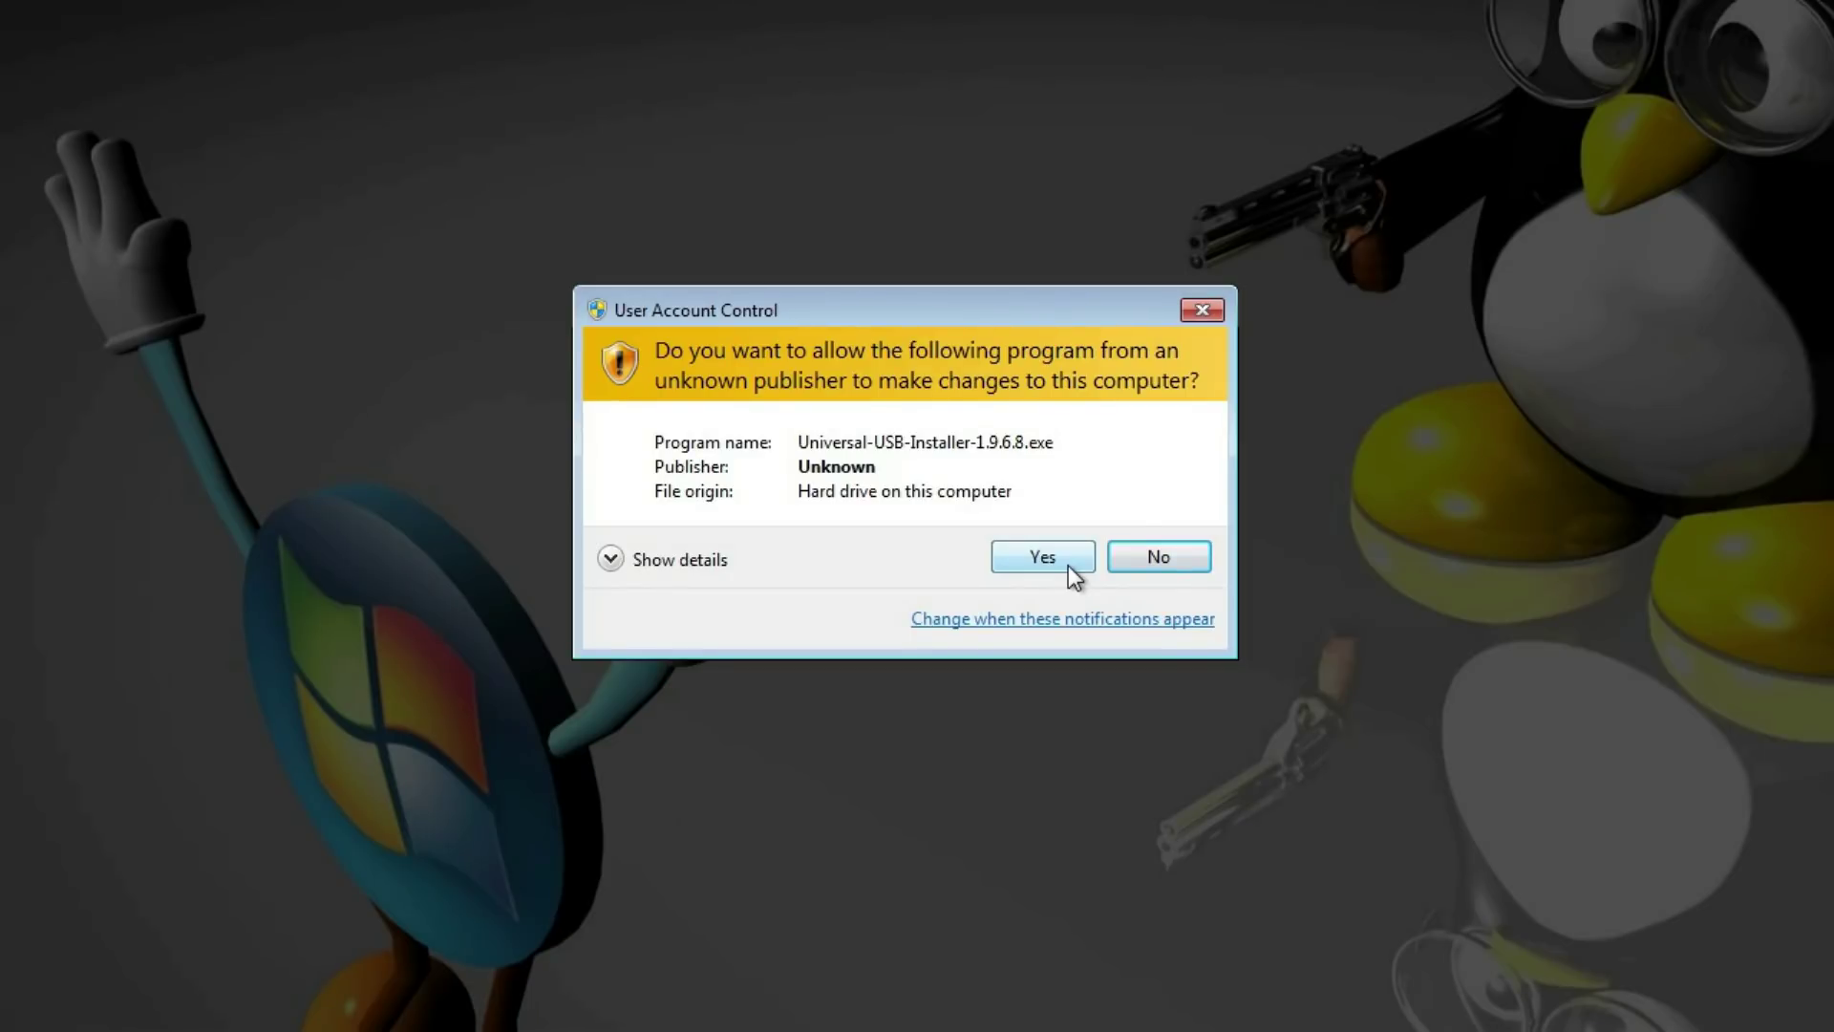
# Allow the installer to run, accept the licence, and choose Linux Mint as the distribution
pyautogui.click(1068, 565)
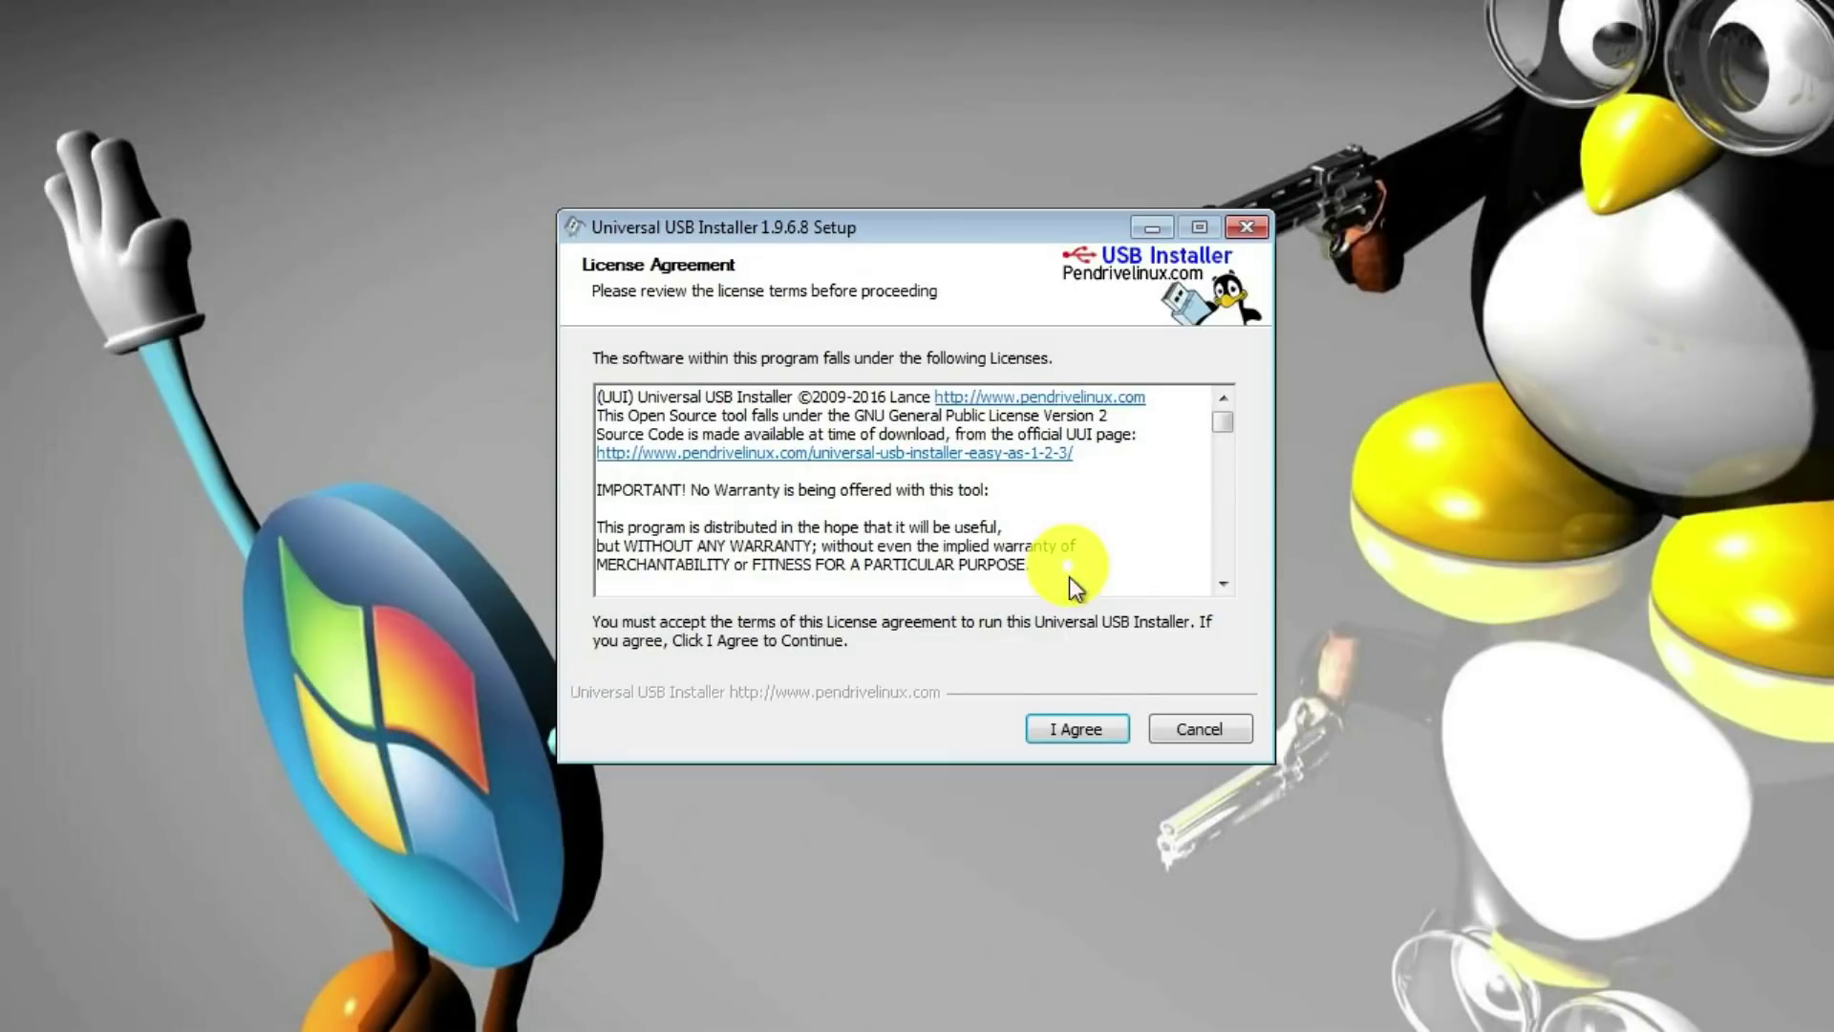
pyautogui.click(1092, 730)
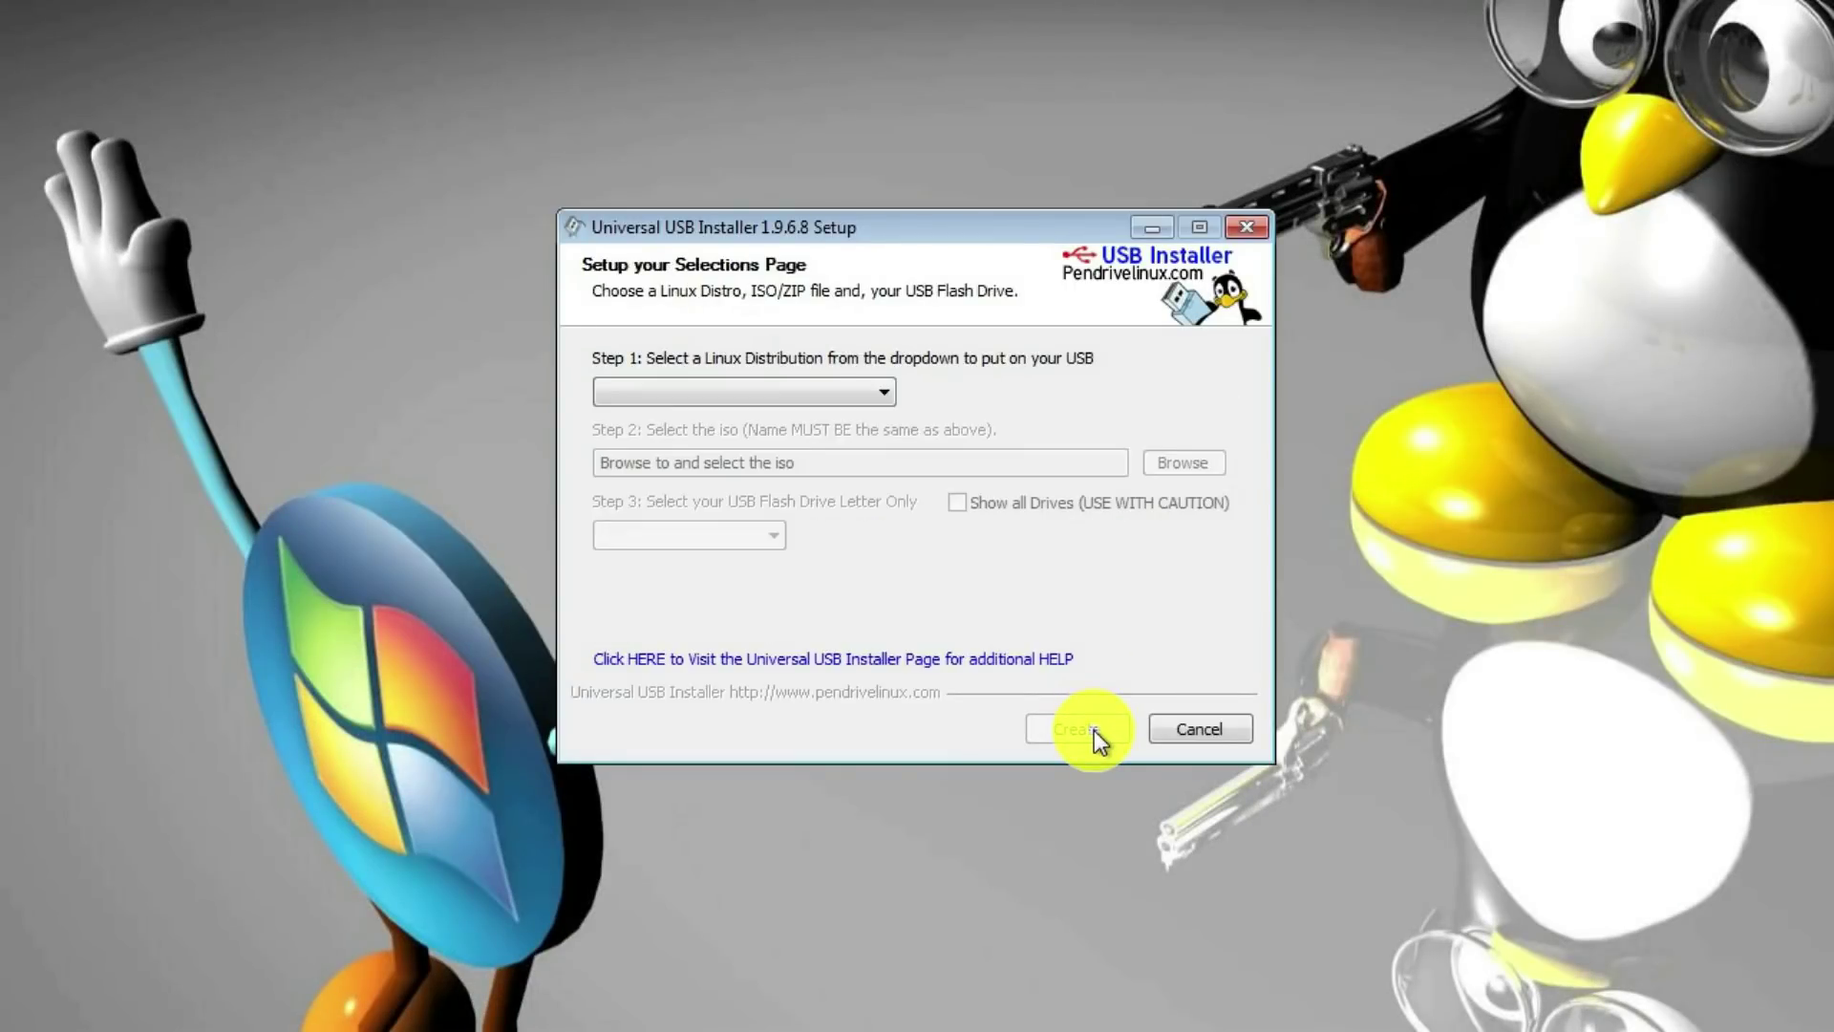
pyautogui.click(879, 394)
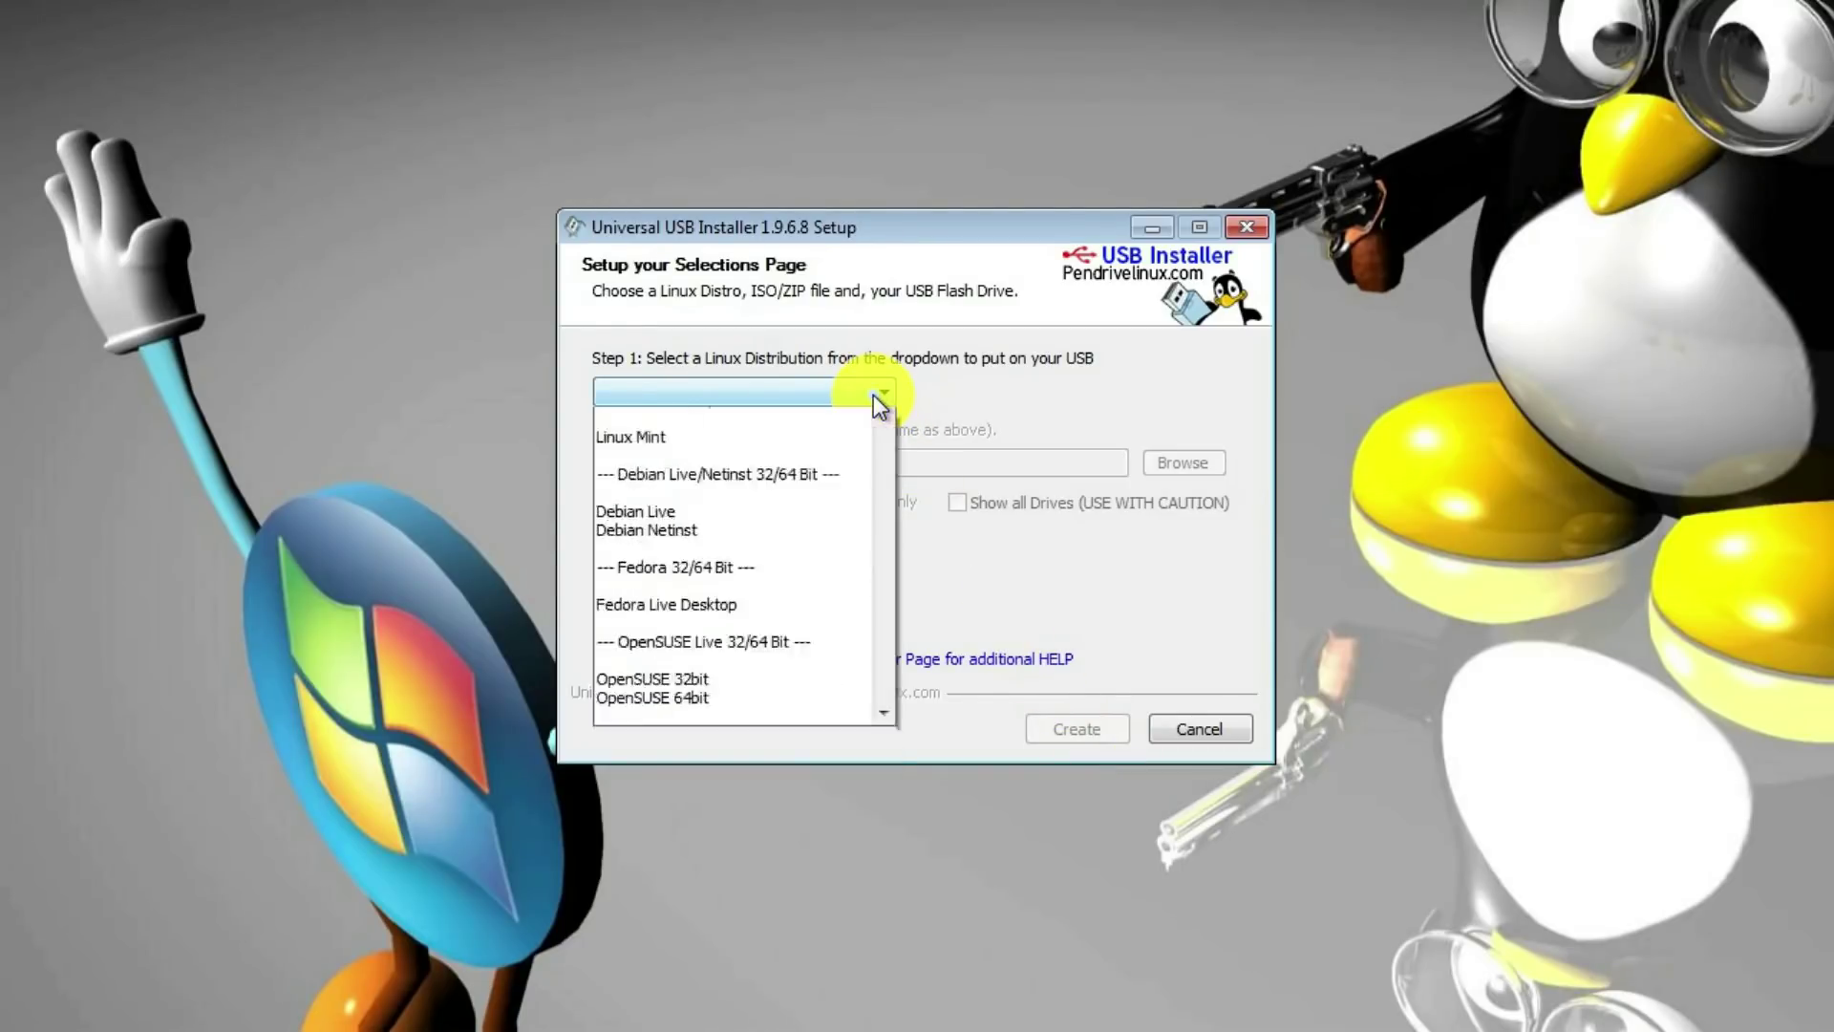
pyautogui.click(707, 682)
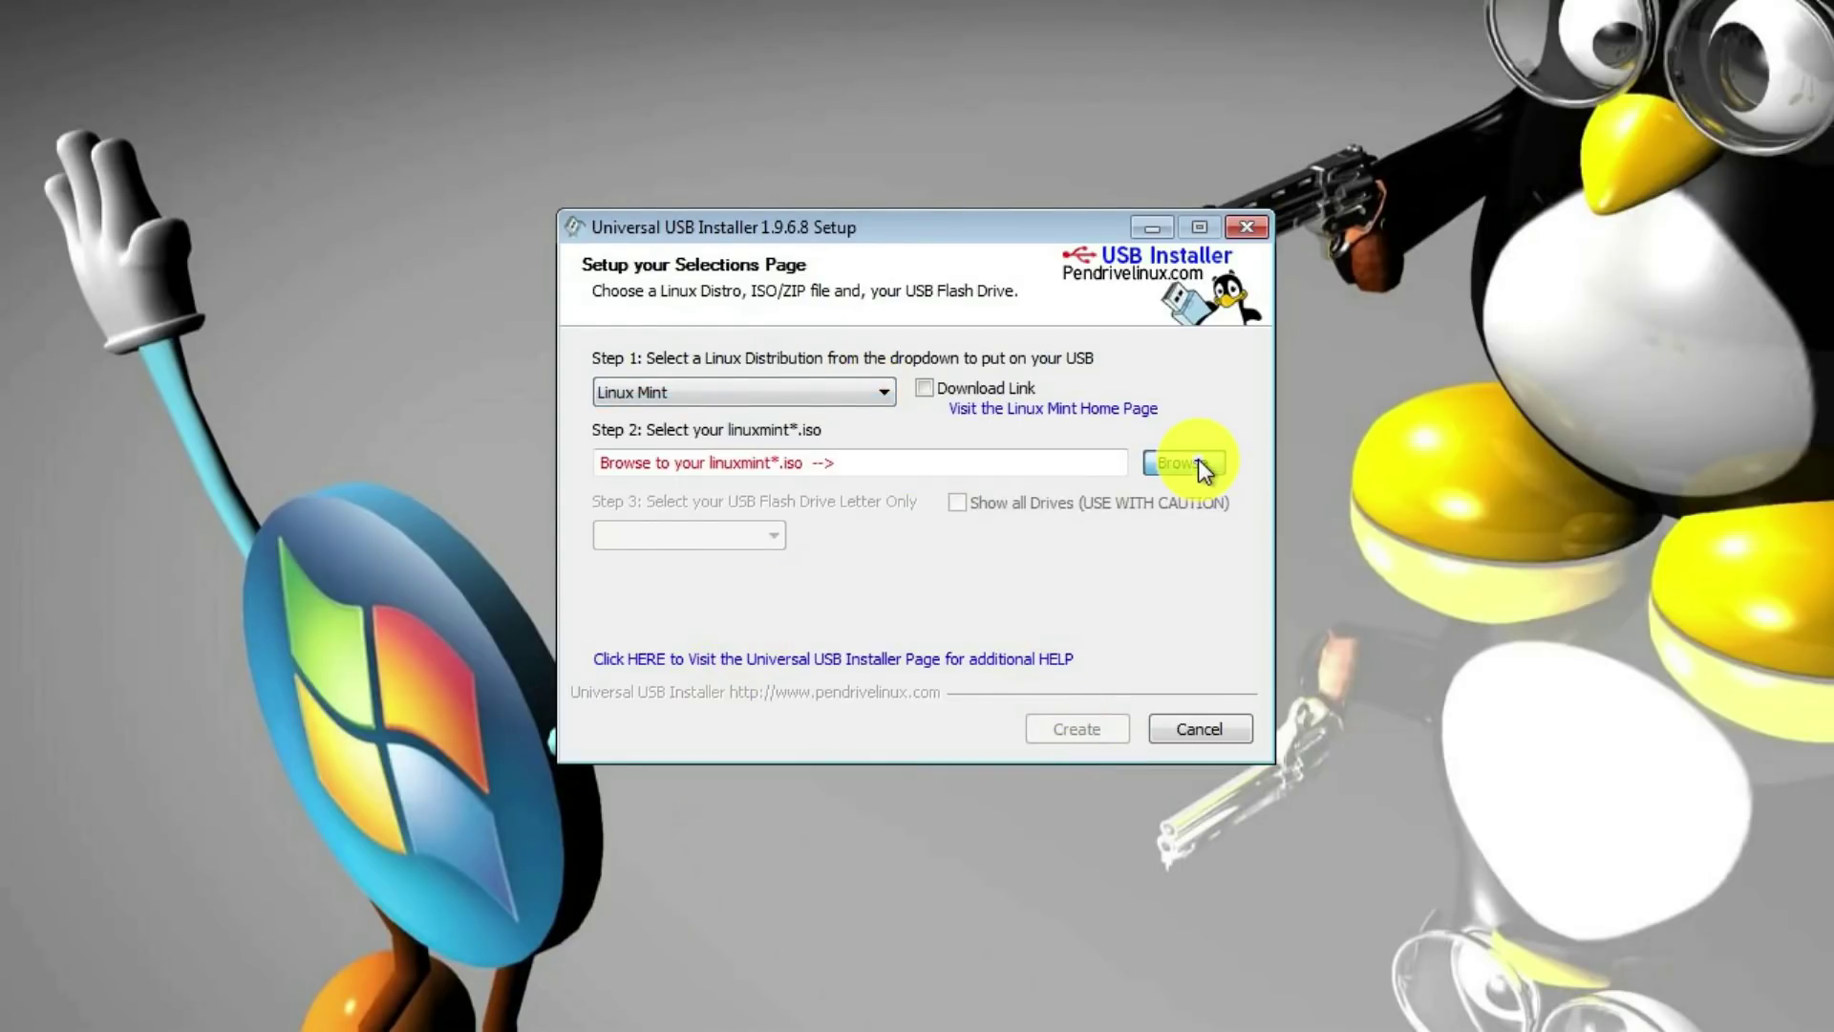
# Select linuxmint-18.1-cinnamon-64bit.iso from Downloads and target drive F:\ ALU 14GB
pyautogui.click(1185, 463)
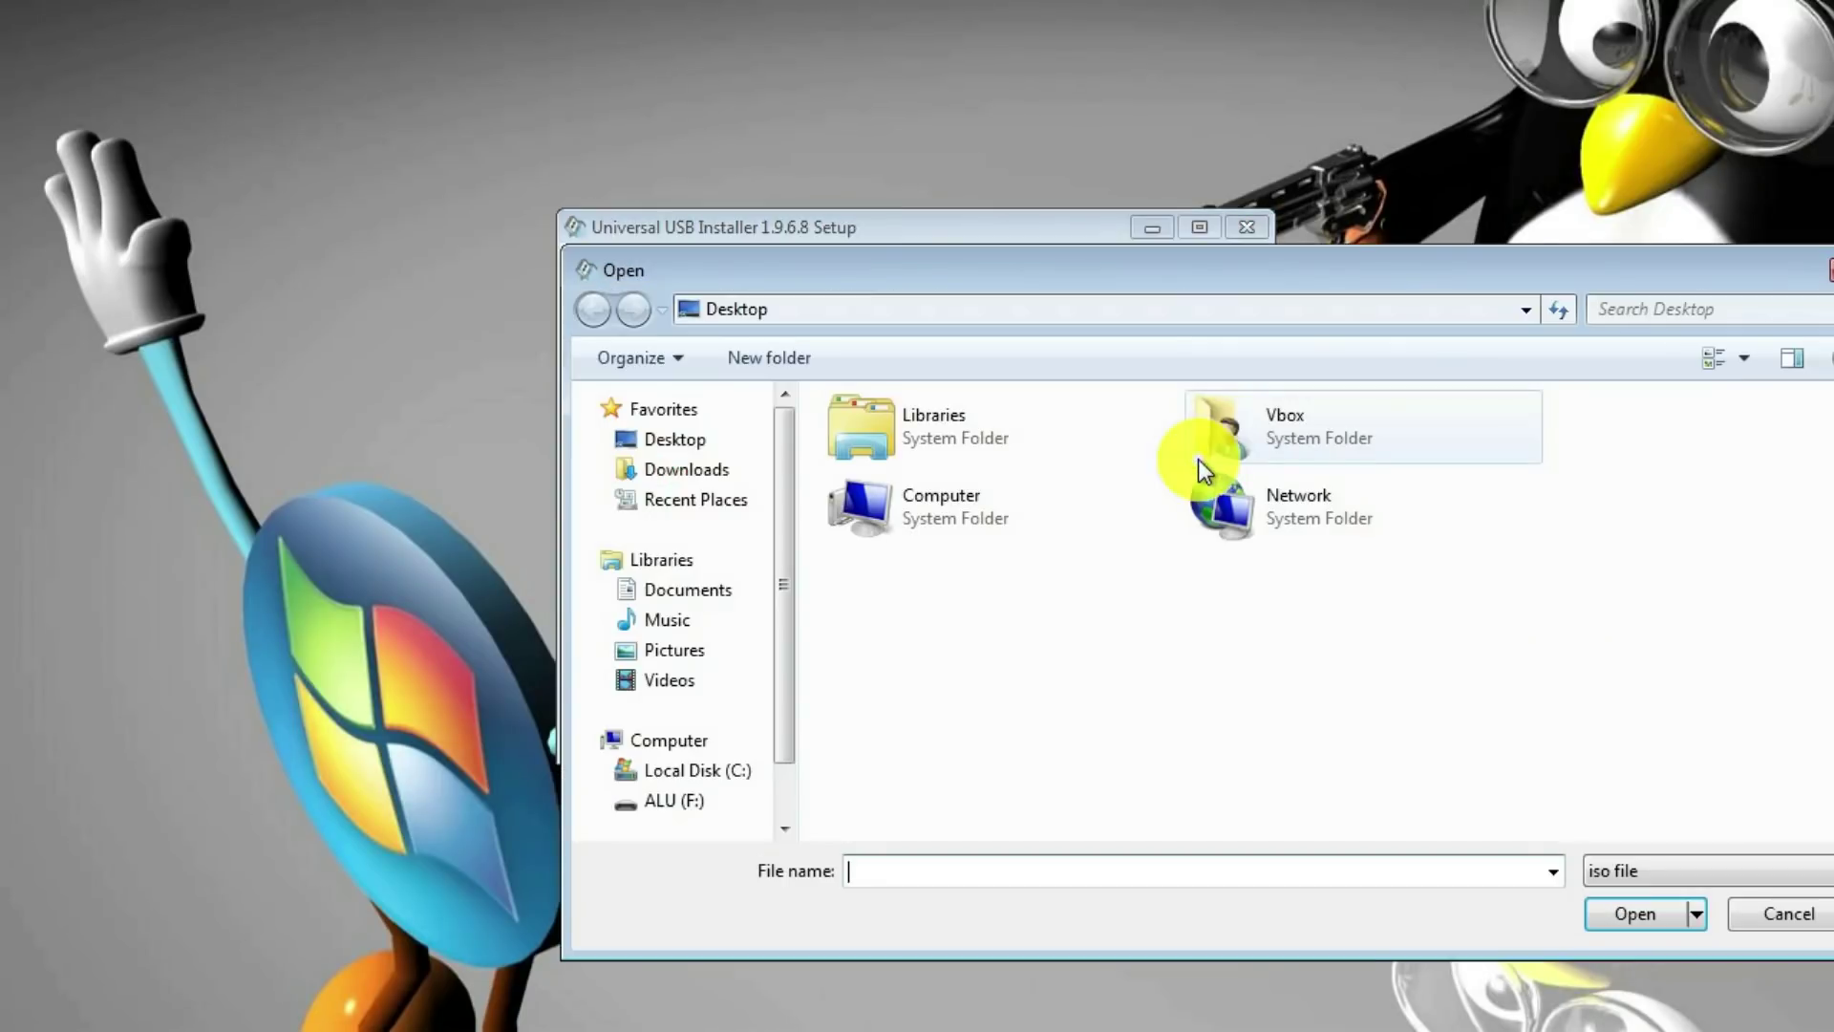
pyautogui.click(689, 469)
pyautogui.click(994, 441)
pyautogui.click(1639, 914)
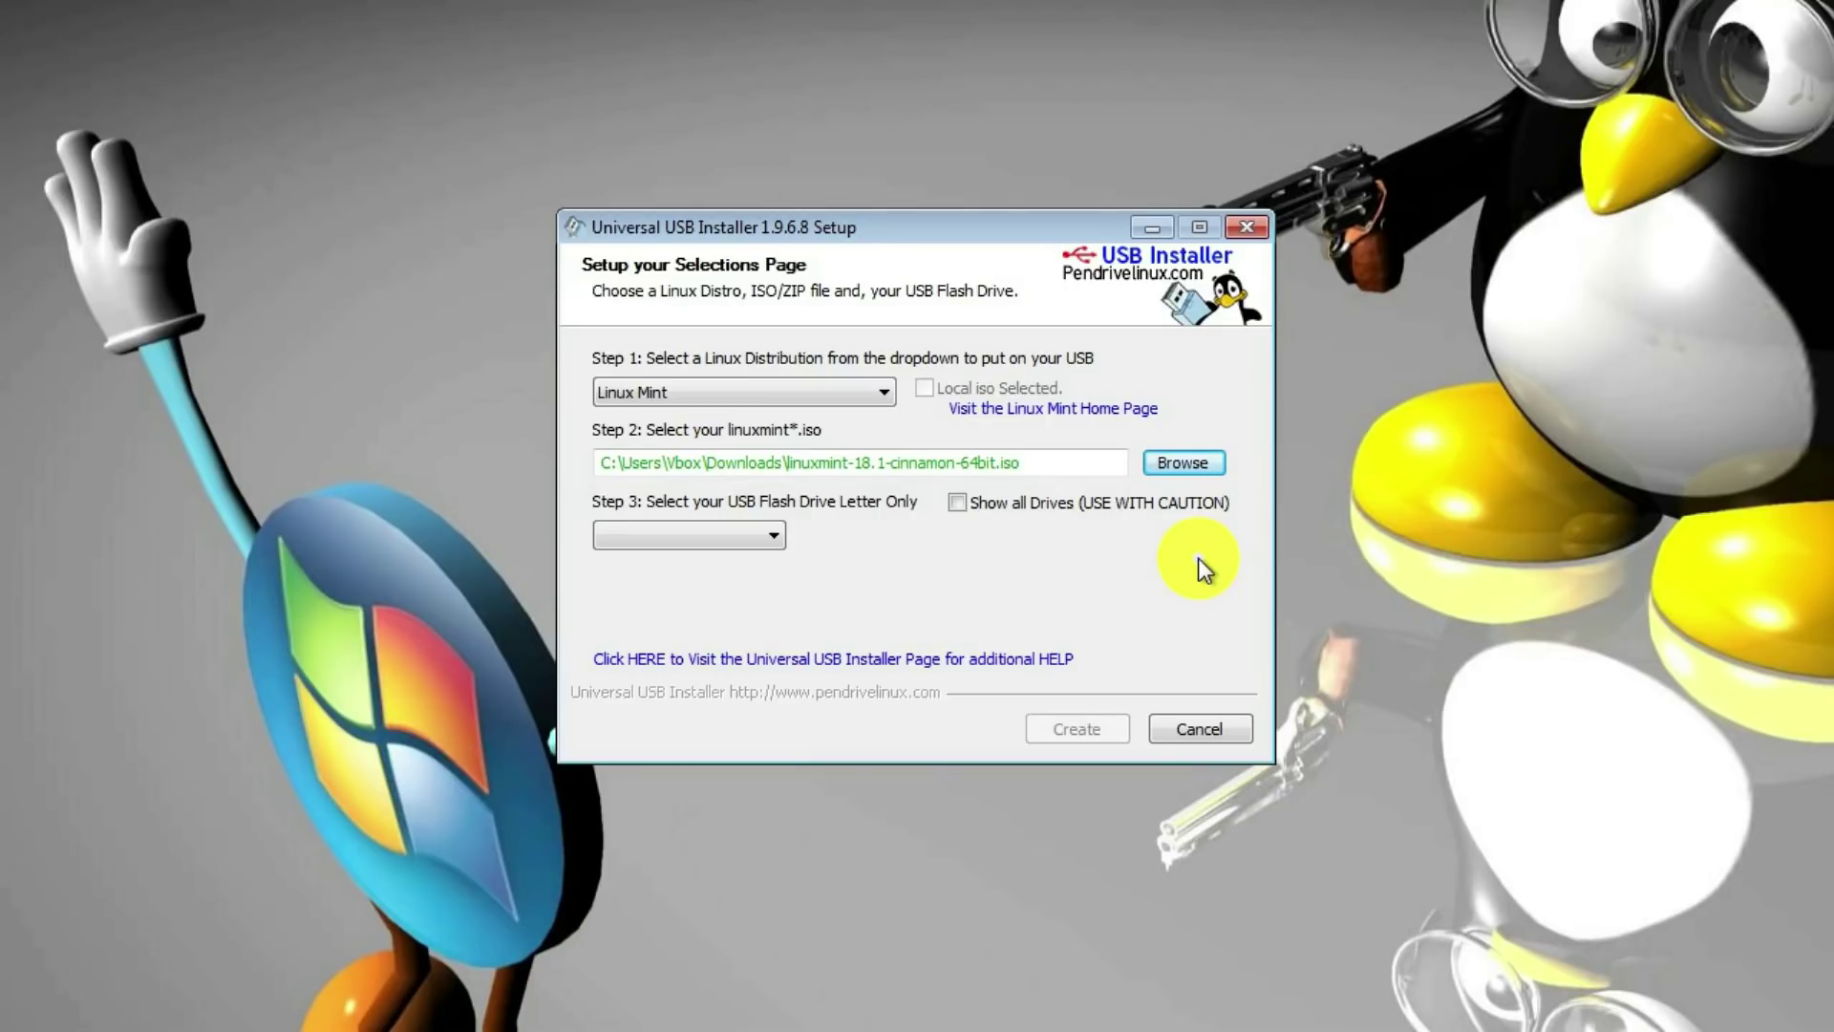
pyautogui.click(768, 537)
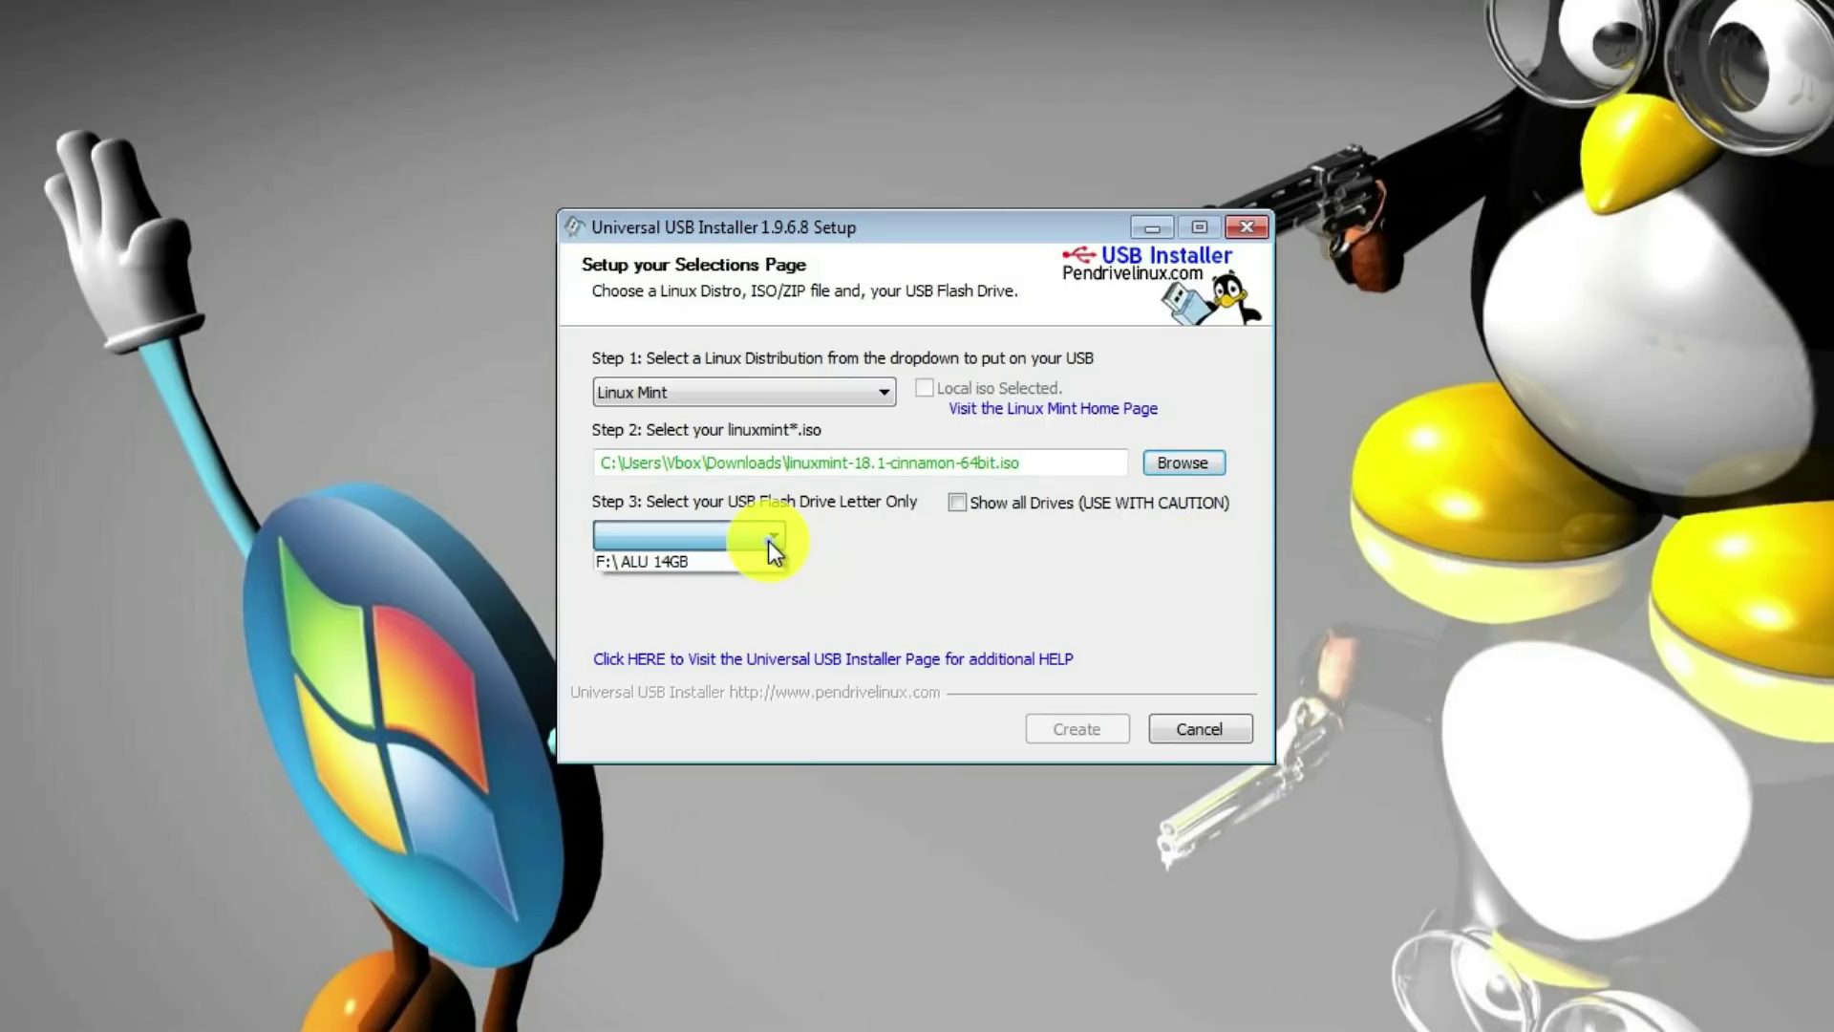
pyautogui.click(717, 564)
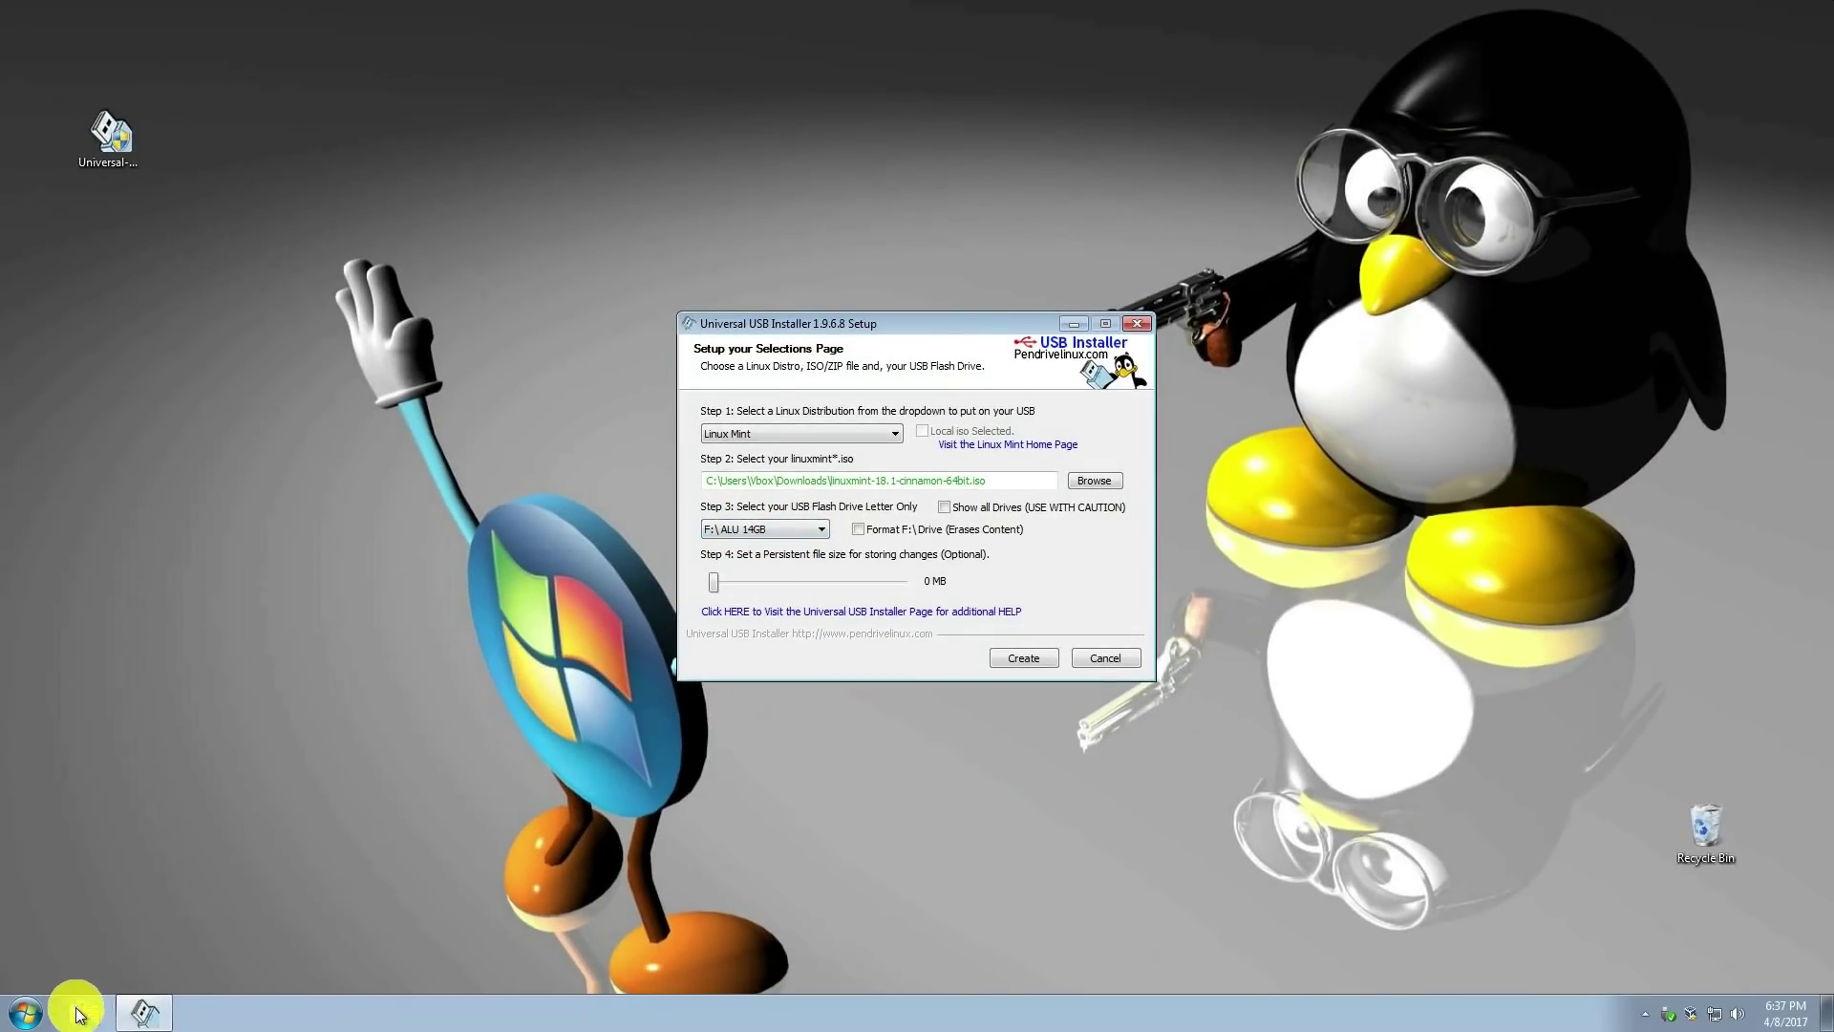
pyautogui.click(84, 1011)
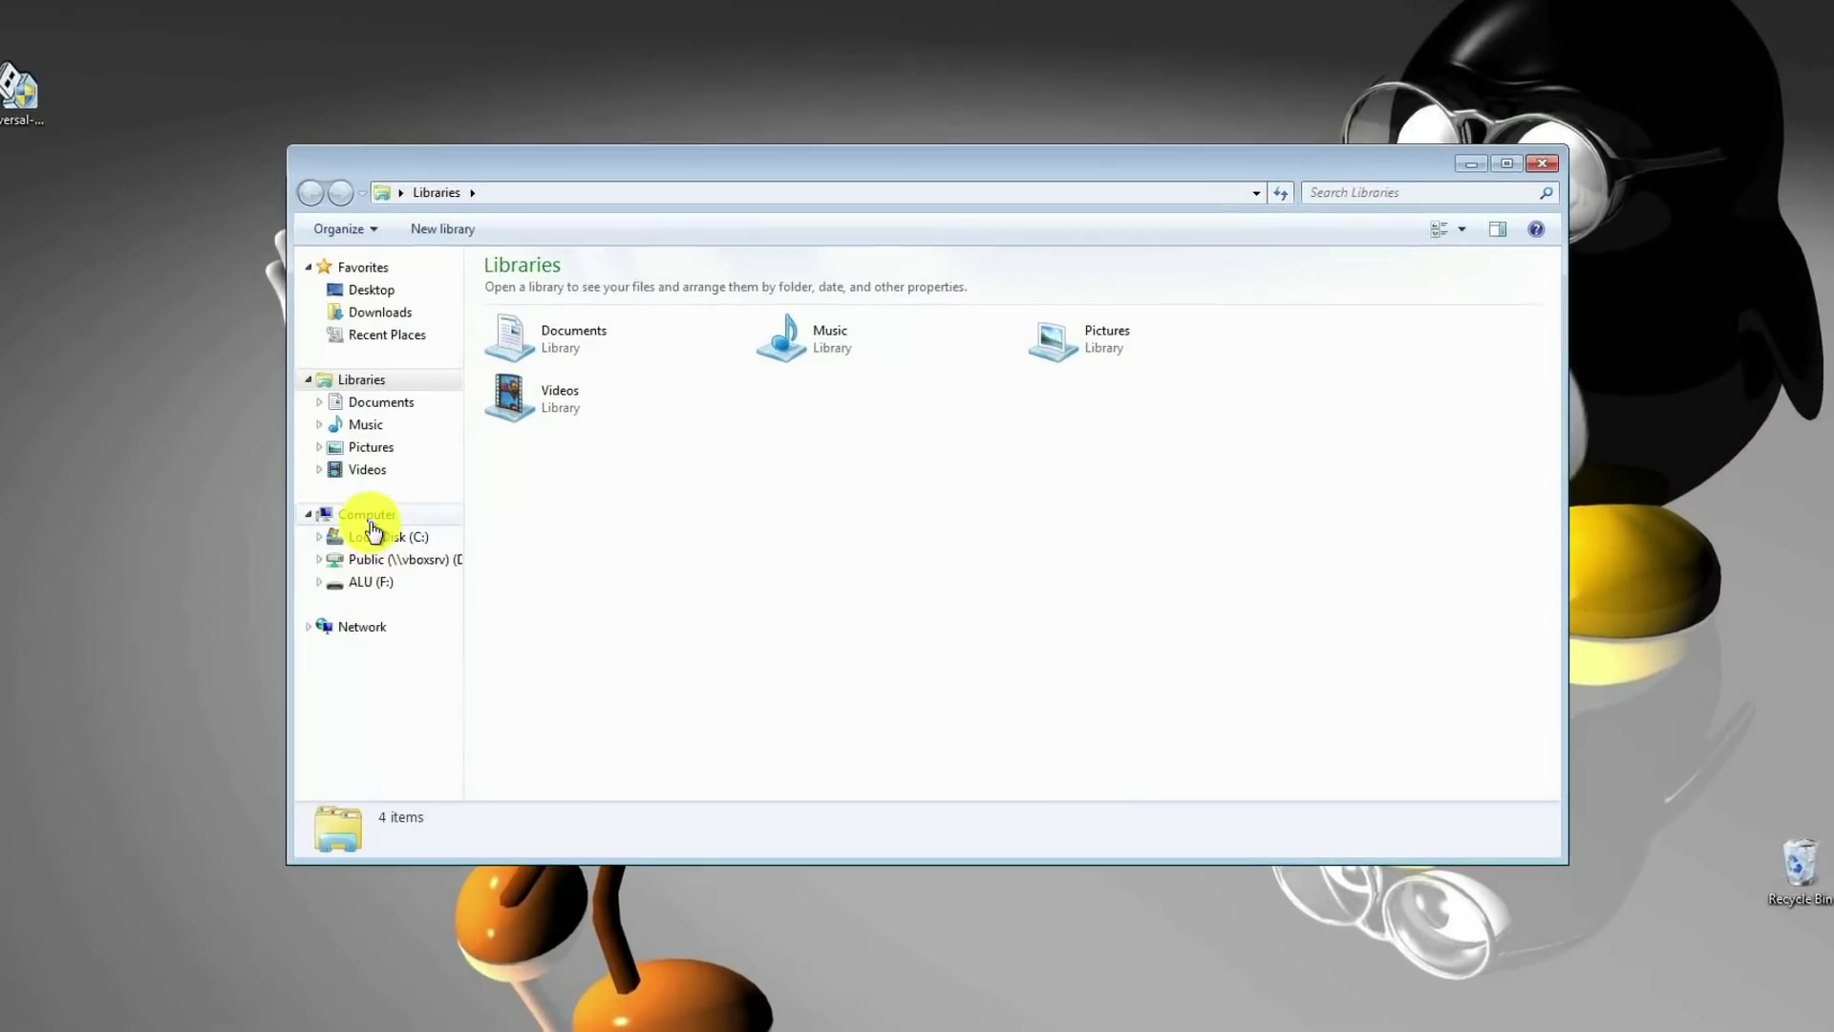
pyautogui.click(421, 514)
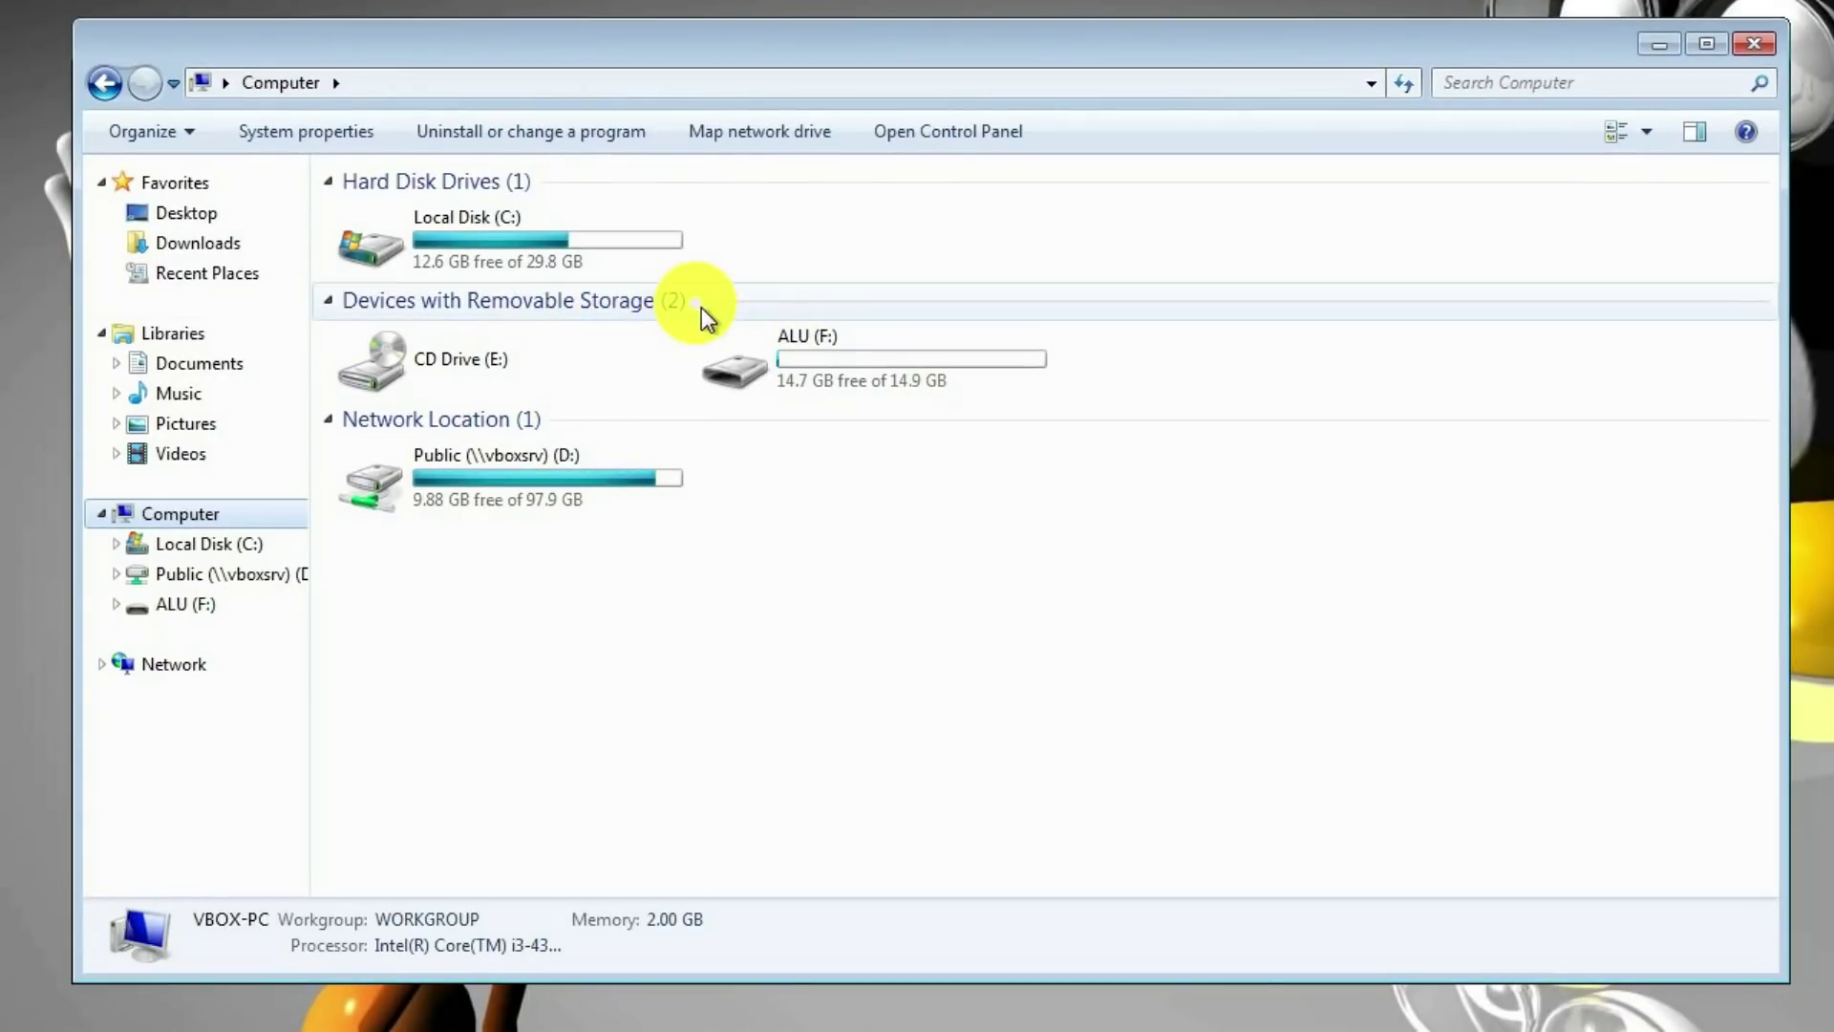
pyautogui.moveTo(955, 366)
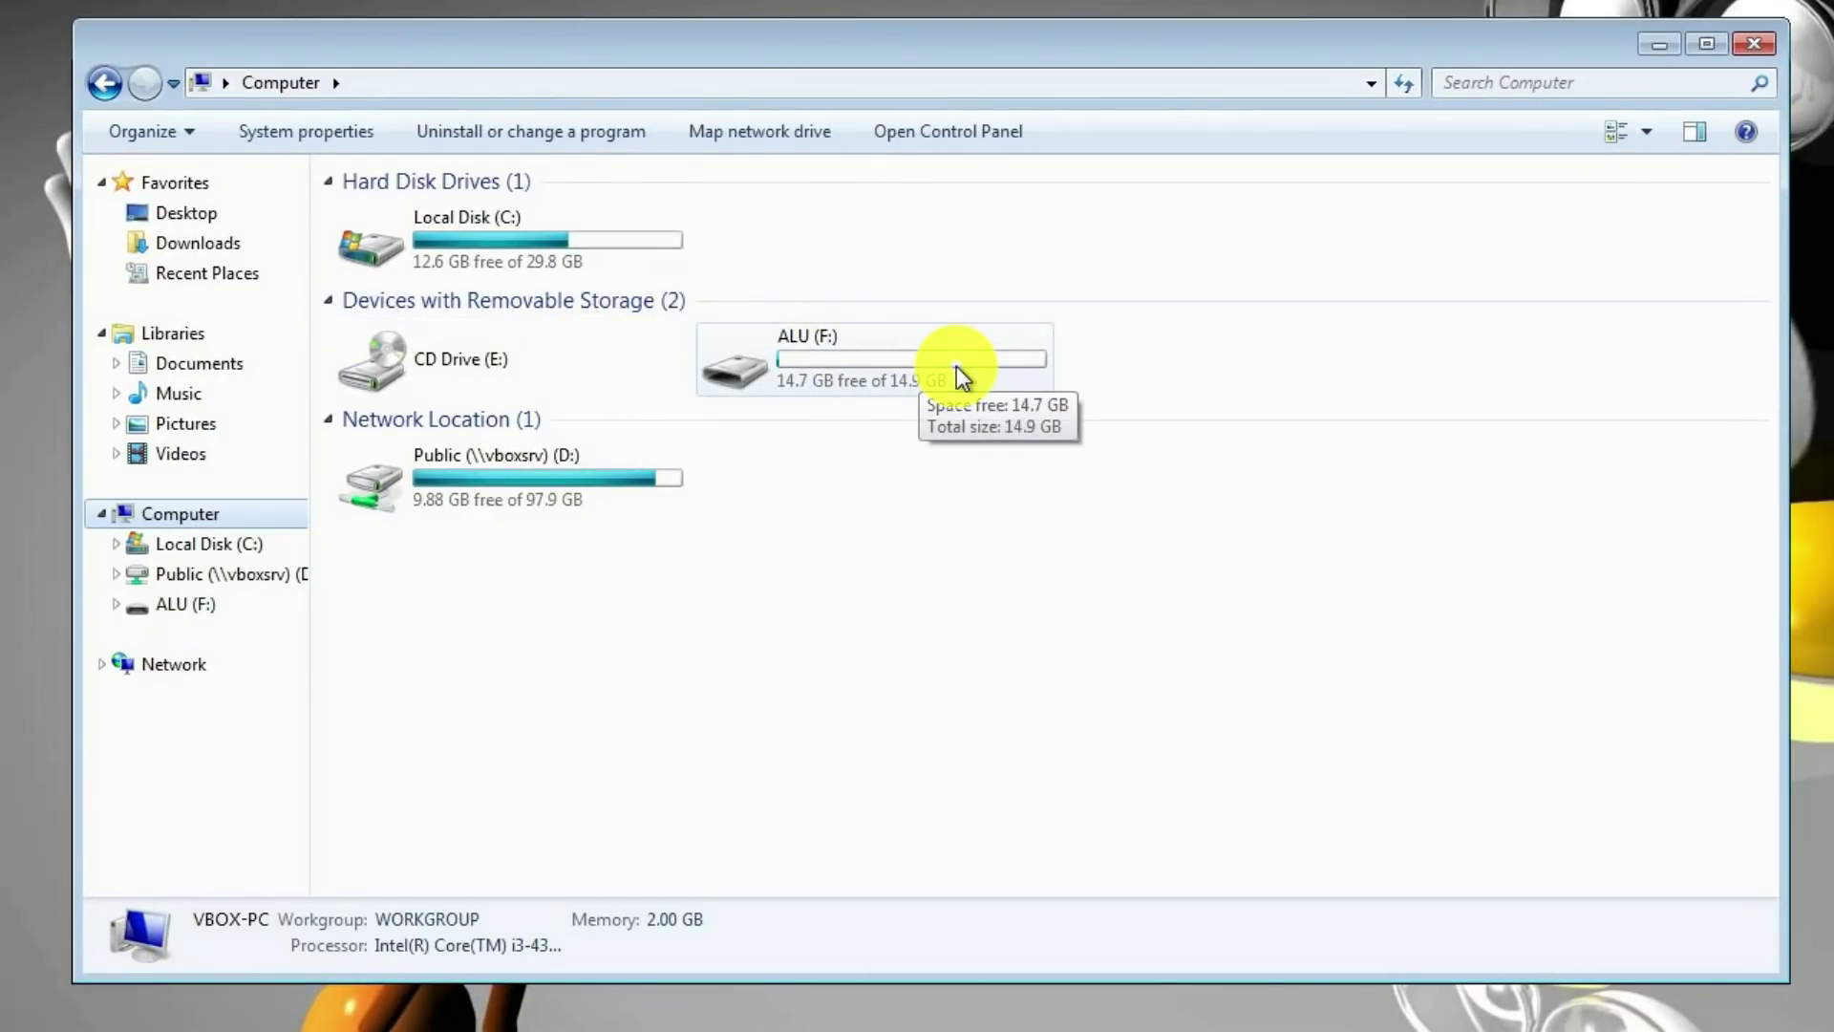
pyautogui.click(1754, 44)
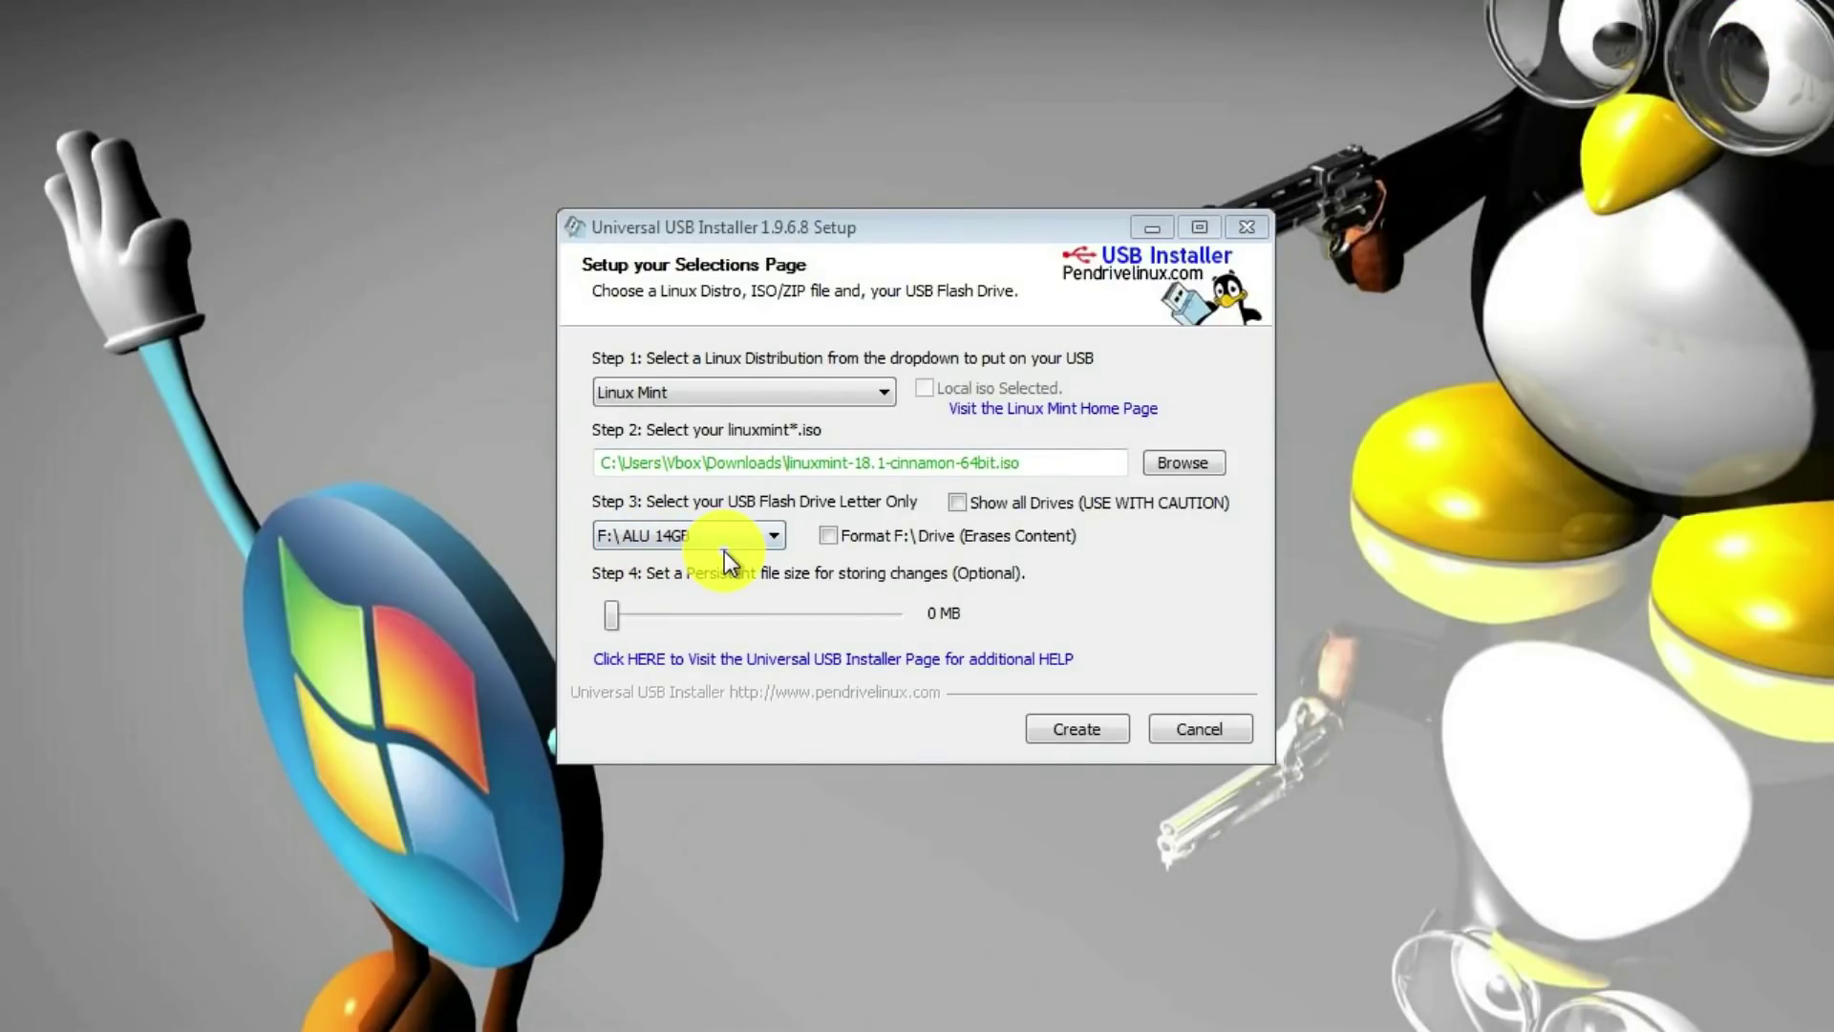
# Enable Fat32 formatting of drive F: and confirm creating the Linux Mint USB drive
pyautogui.click(829, 536)
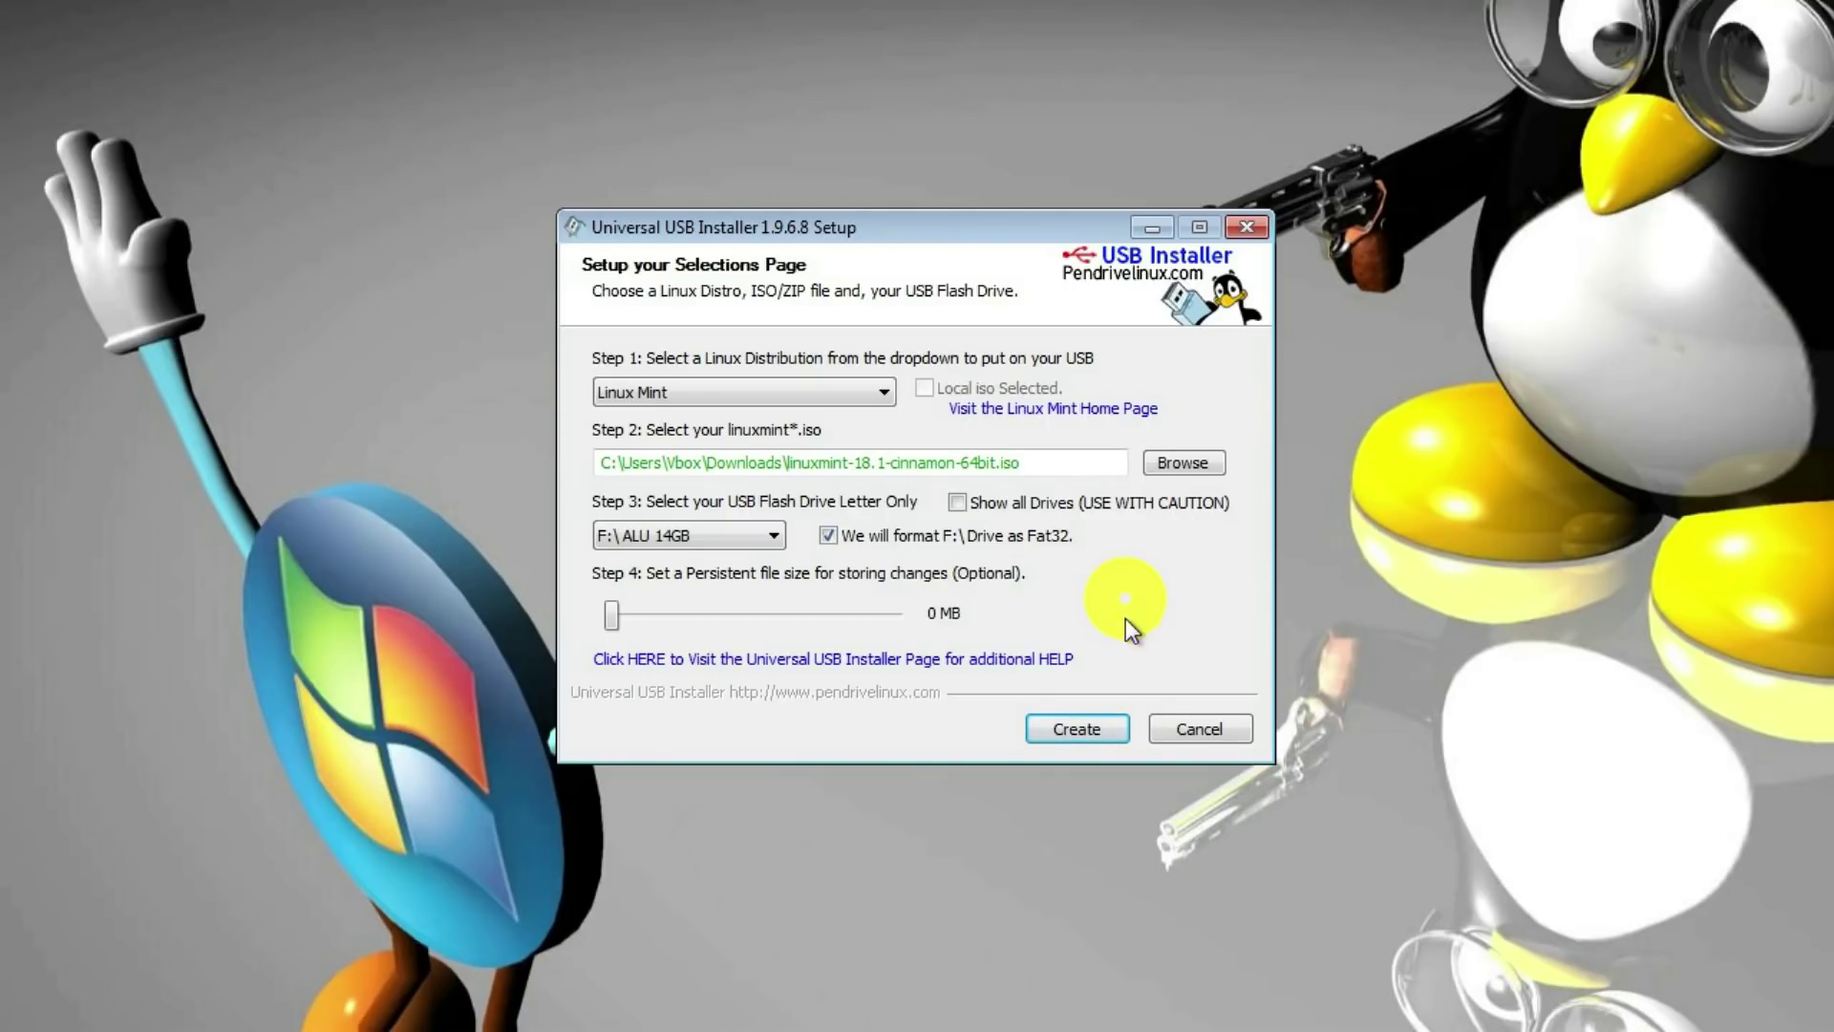
pyautogui.click(1080, 734)
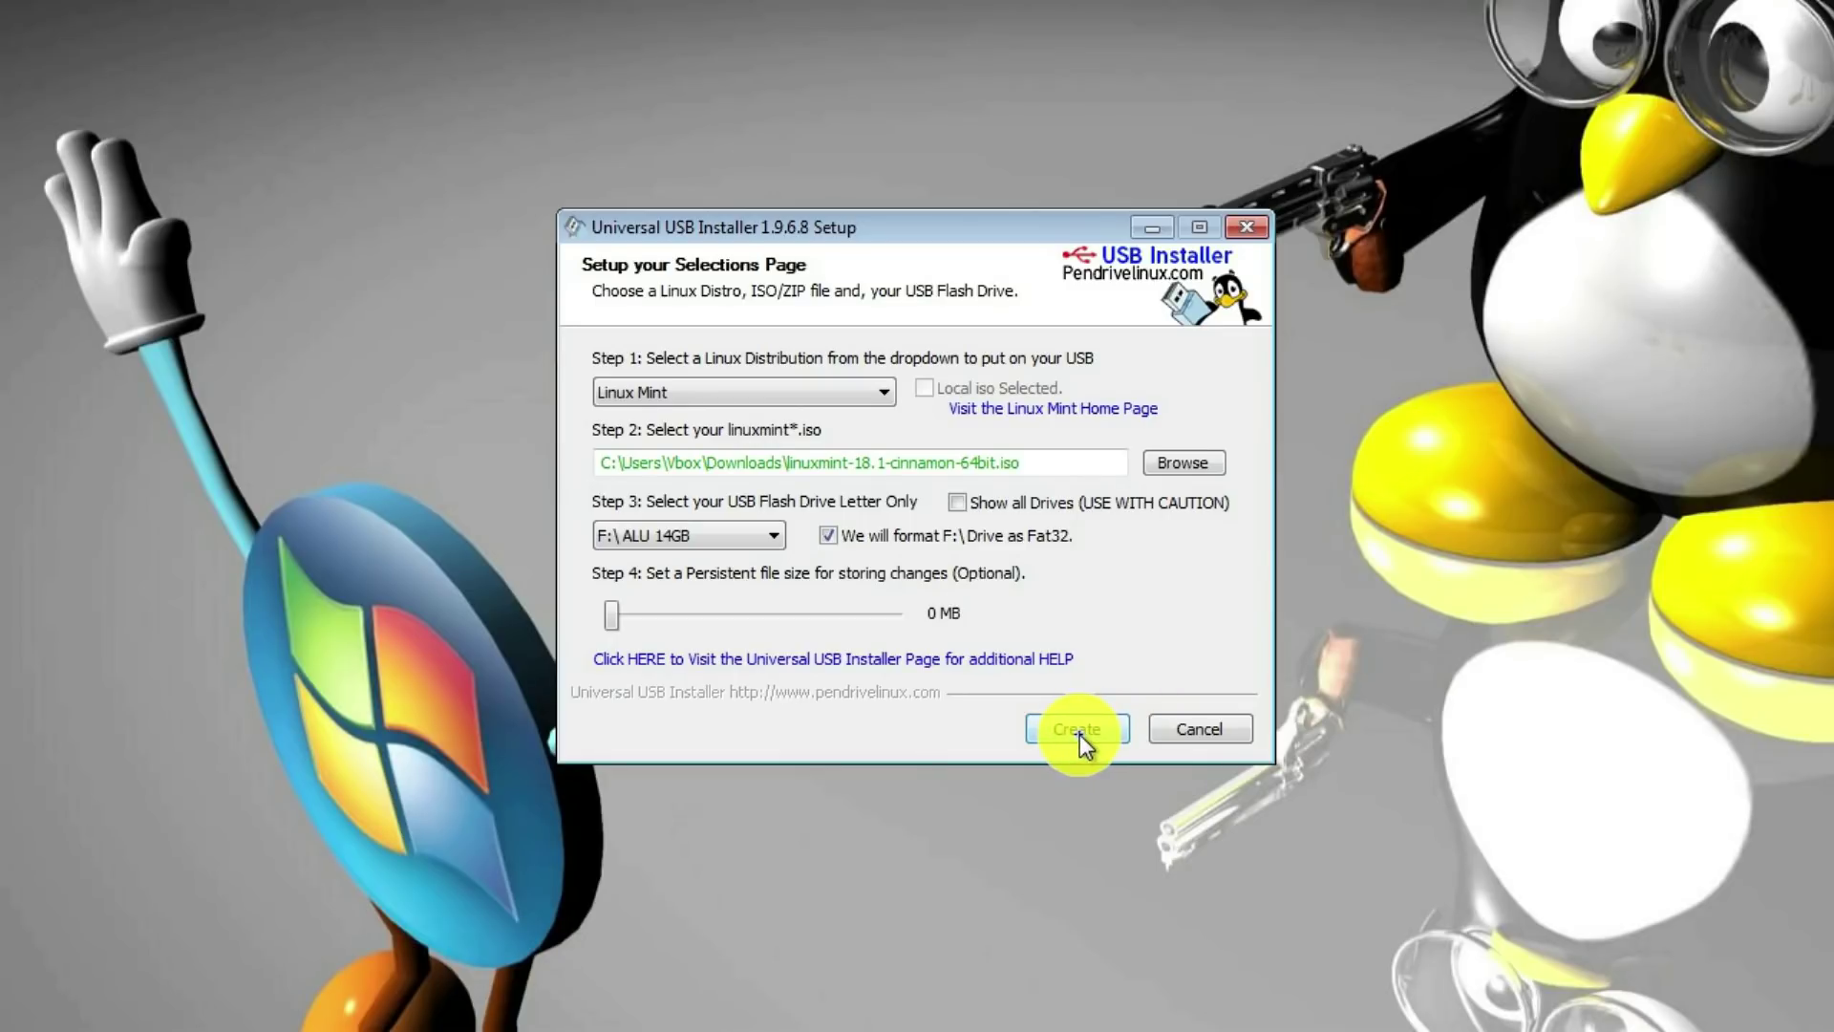
pyautogui.click(1043, 748)
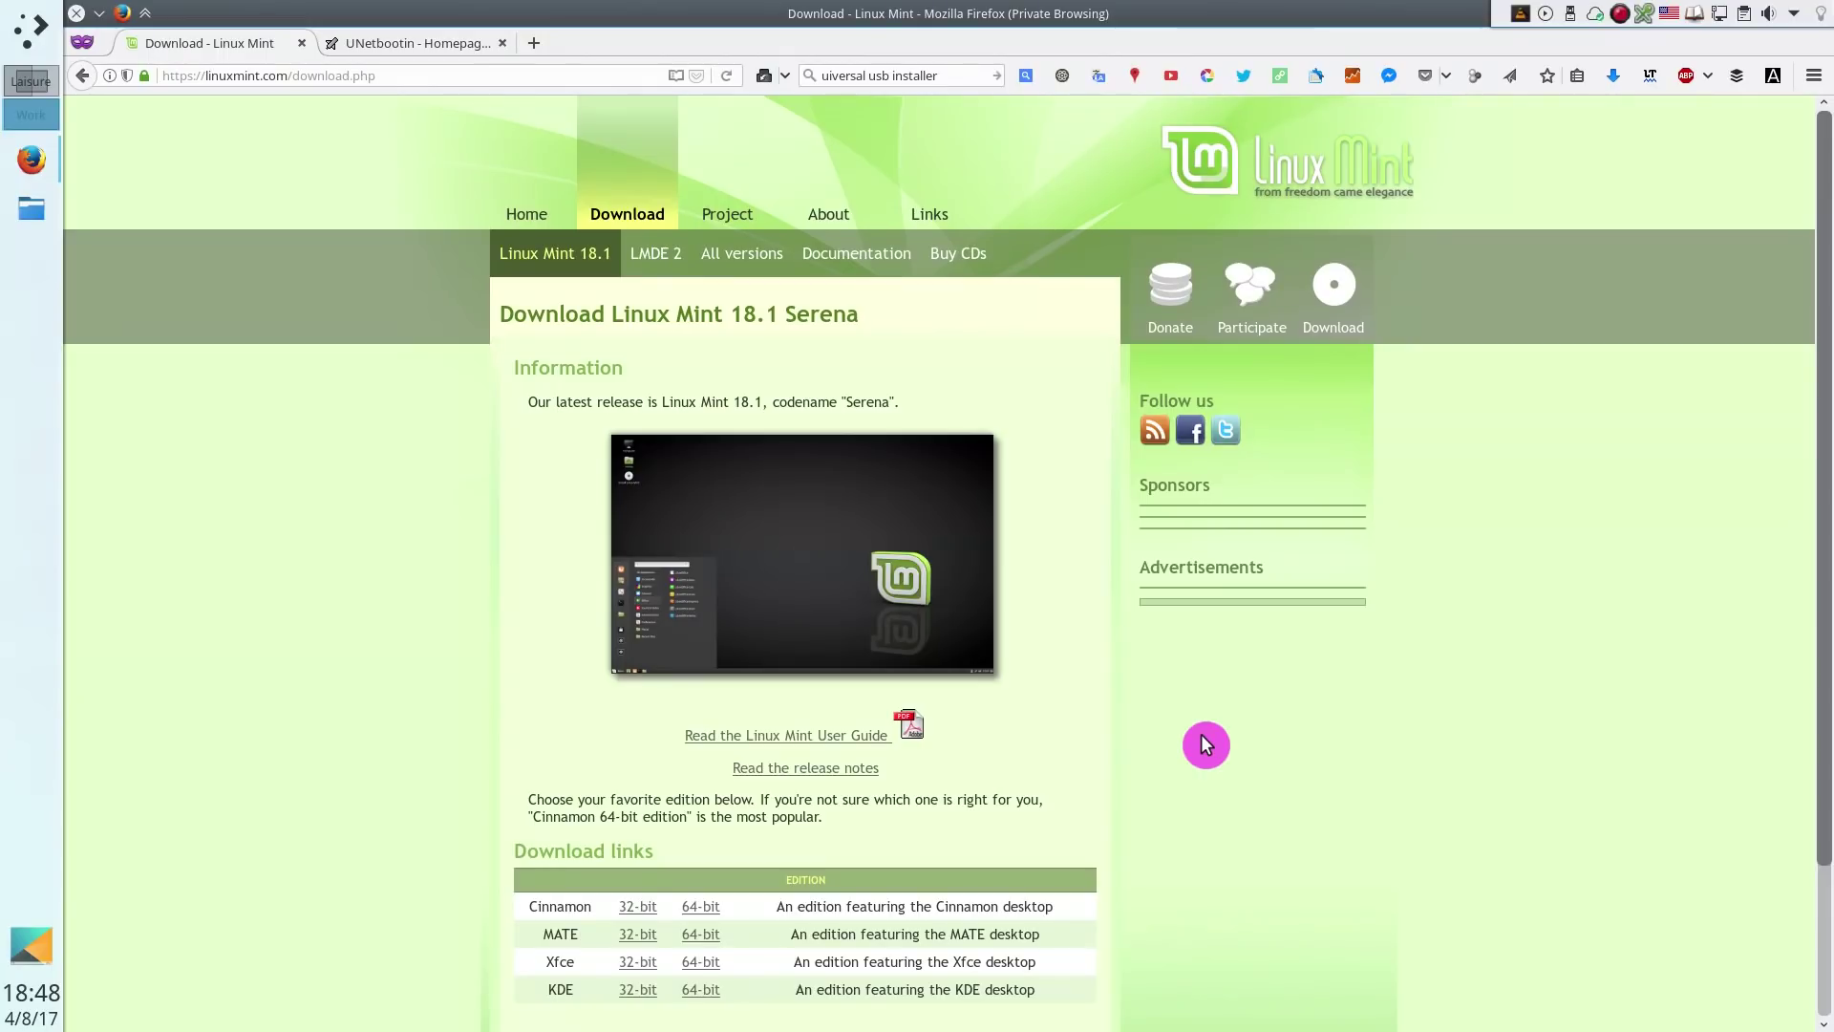
# Read through the Linux Mint 18.1 Cinnamon release notes on boot freezes and known issues
pyautogui.click(805, 767)
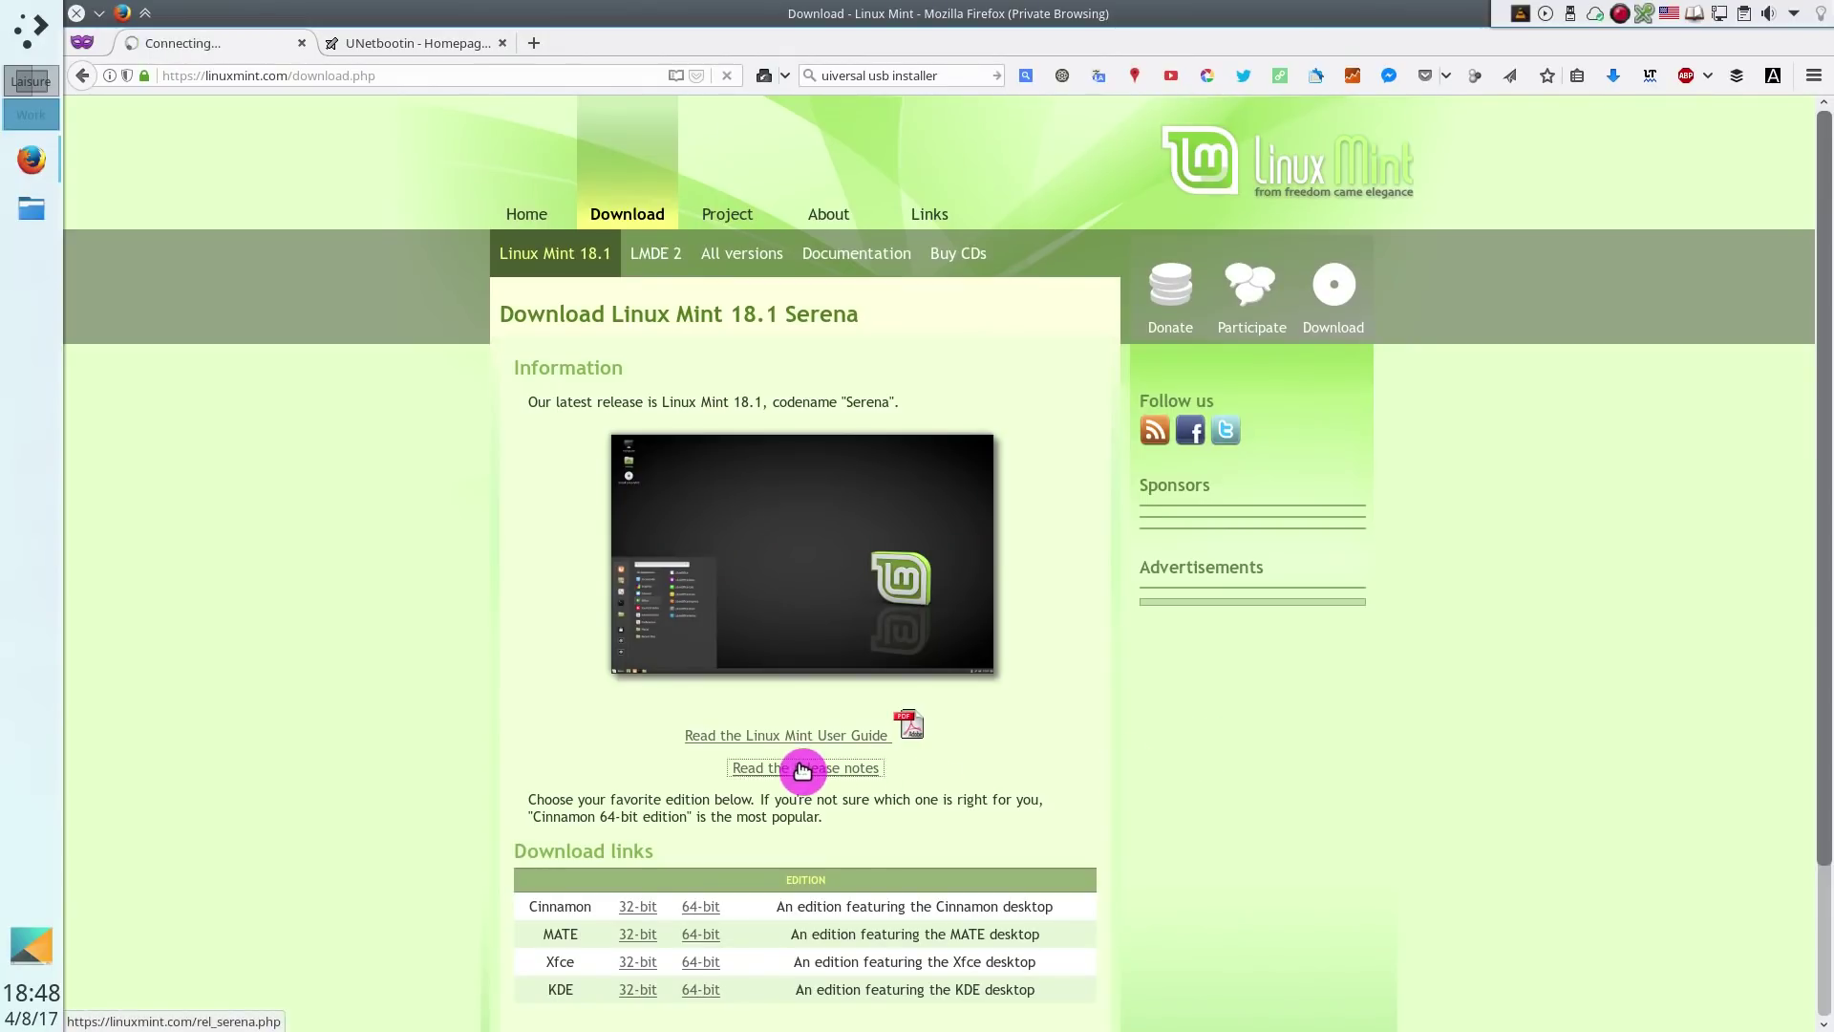
pyautogui.click(748, 547)
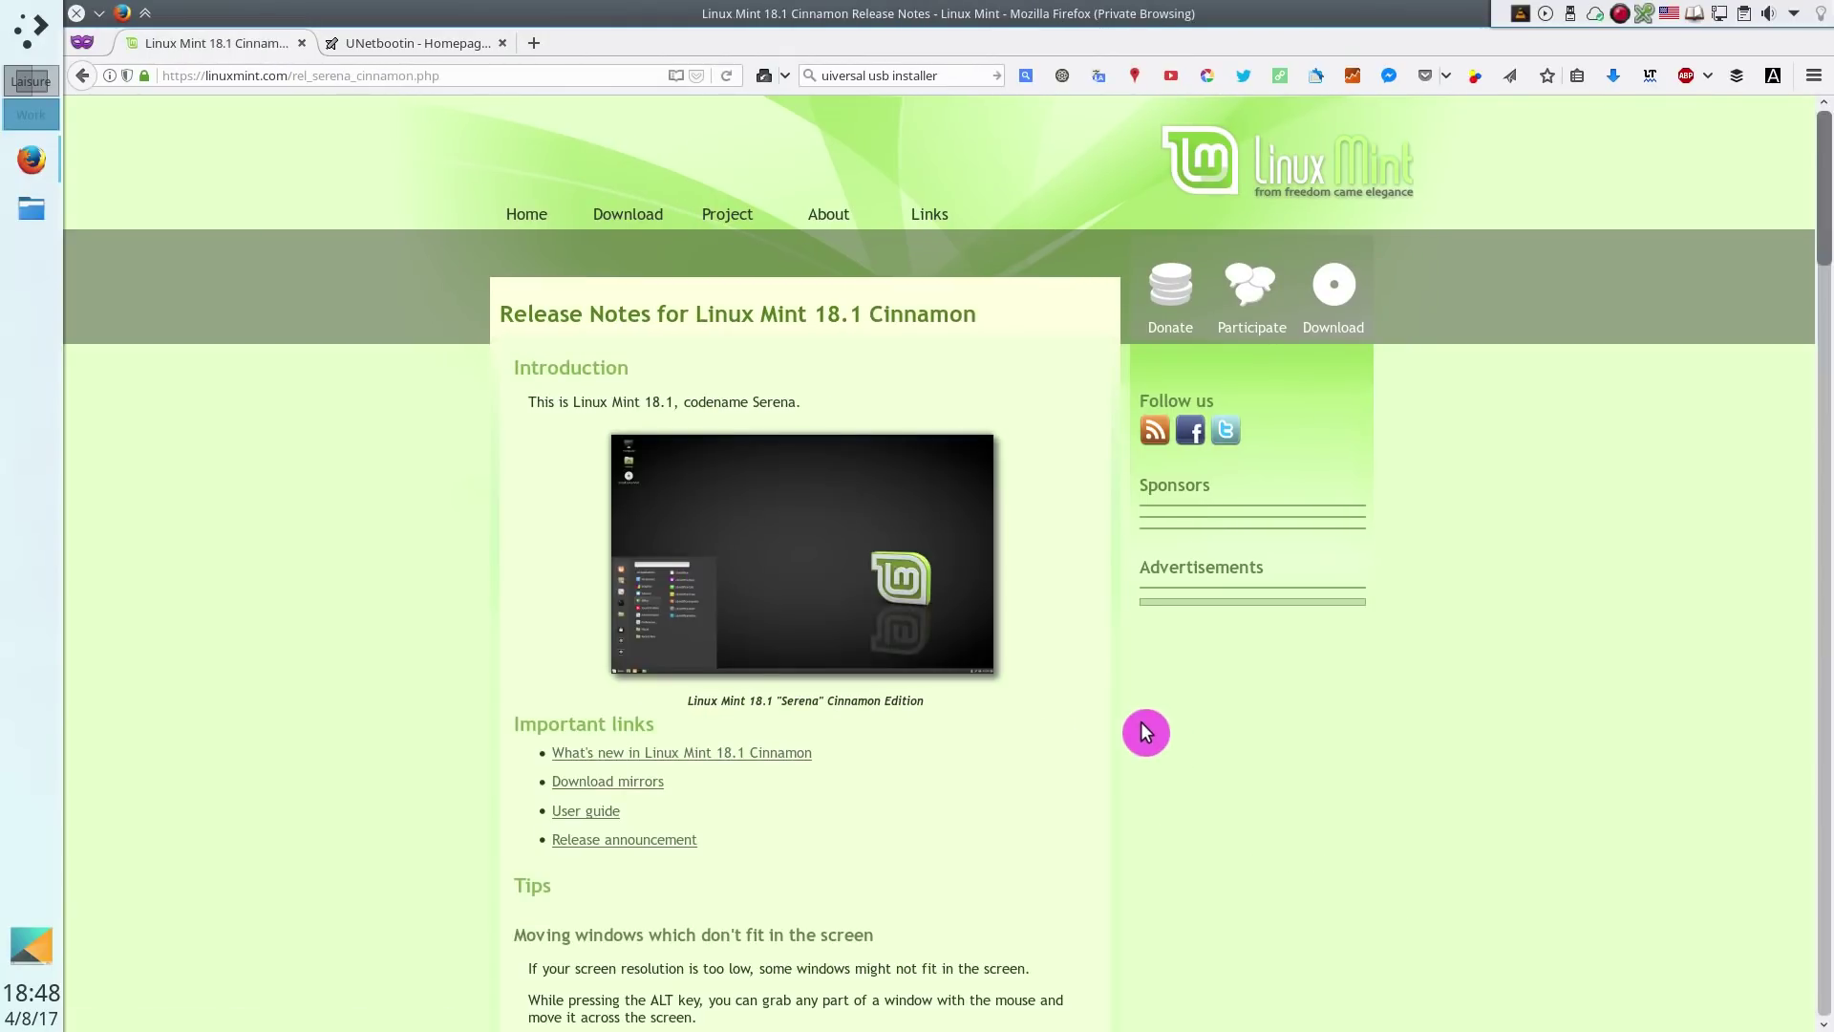
pyautogui.scroll(-5, 1146, 734)
pyautogui.scroll(-10, 1146, 733)
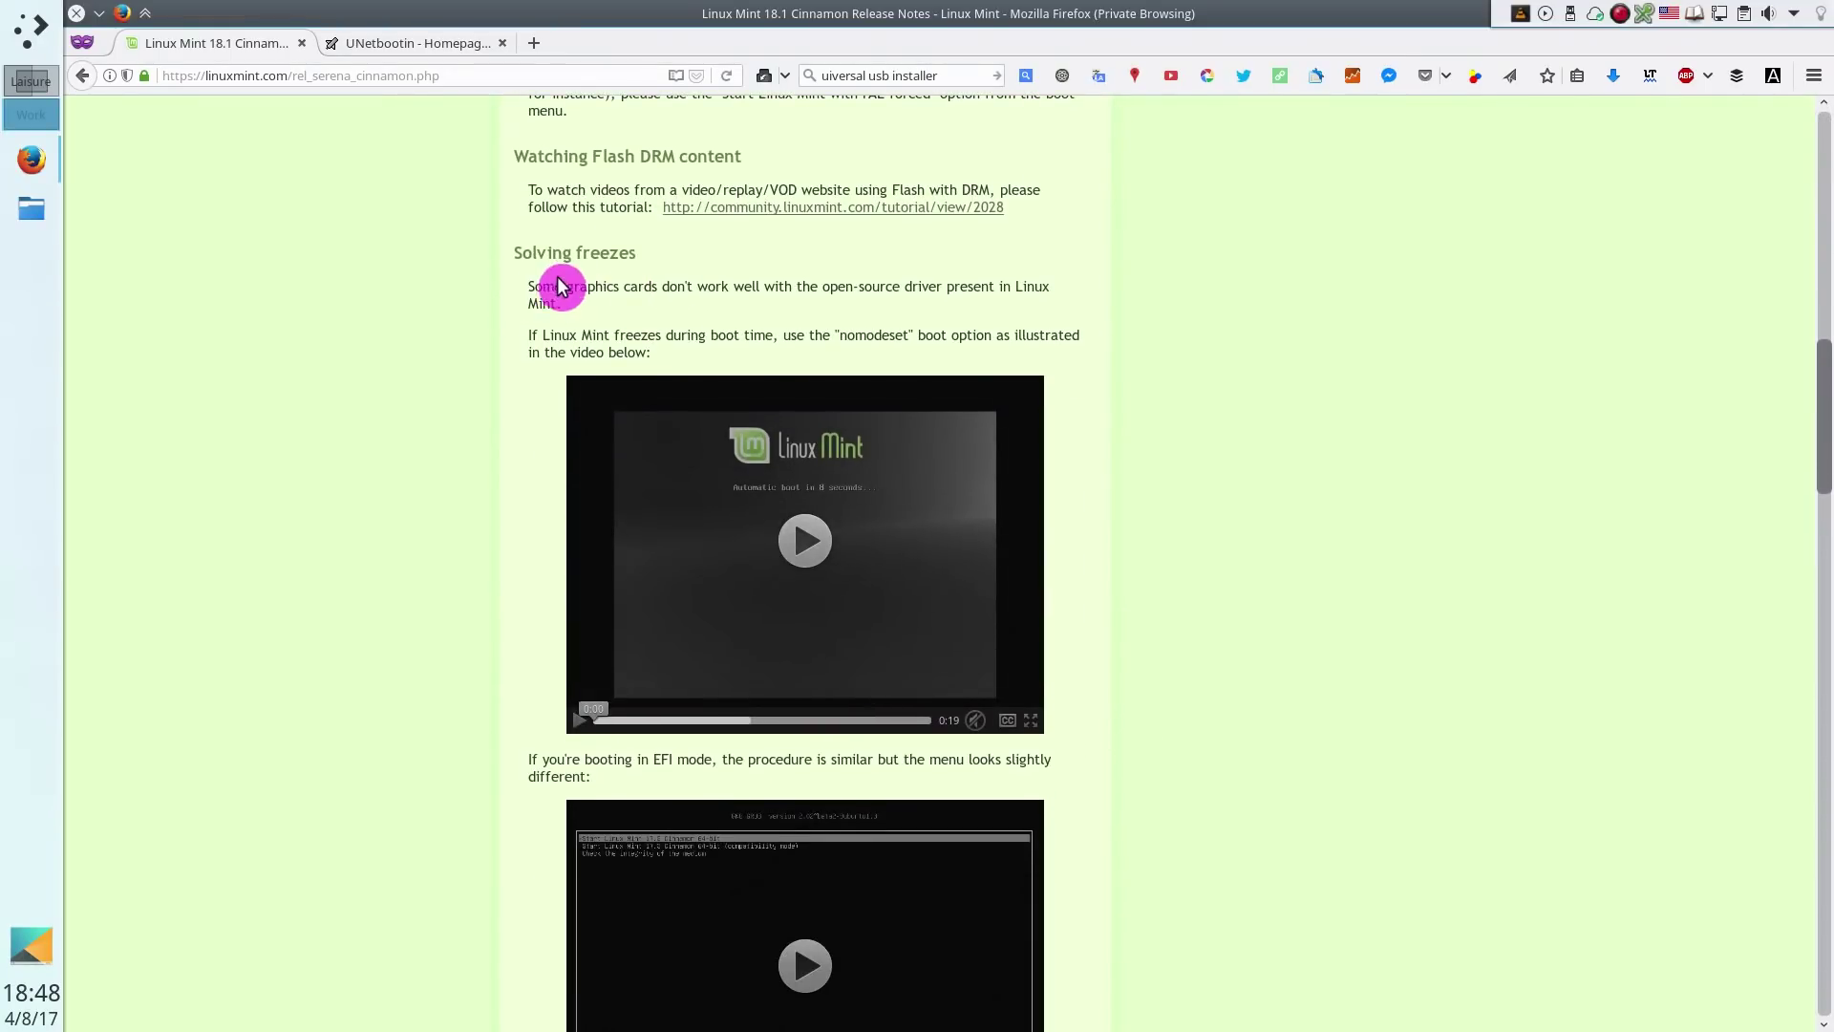
pyautogui.scroll(-3, 1195, 717)
pyautogui.scroll(-15, 1196, 712)
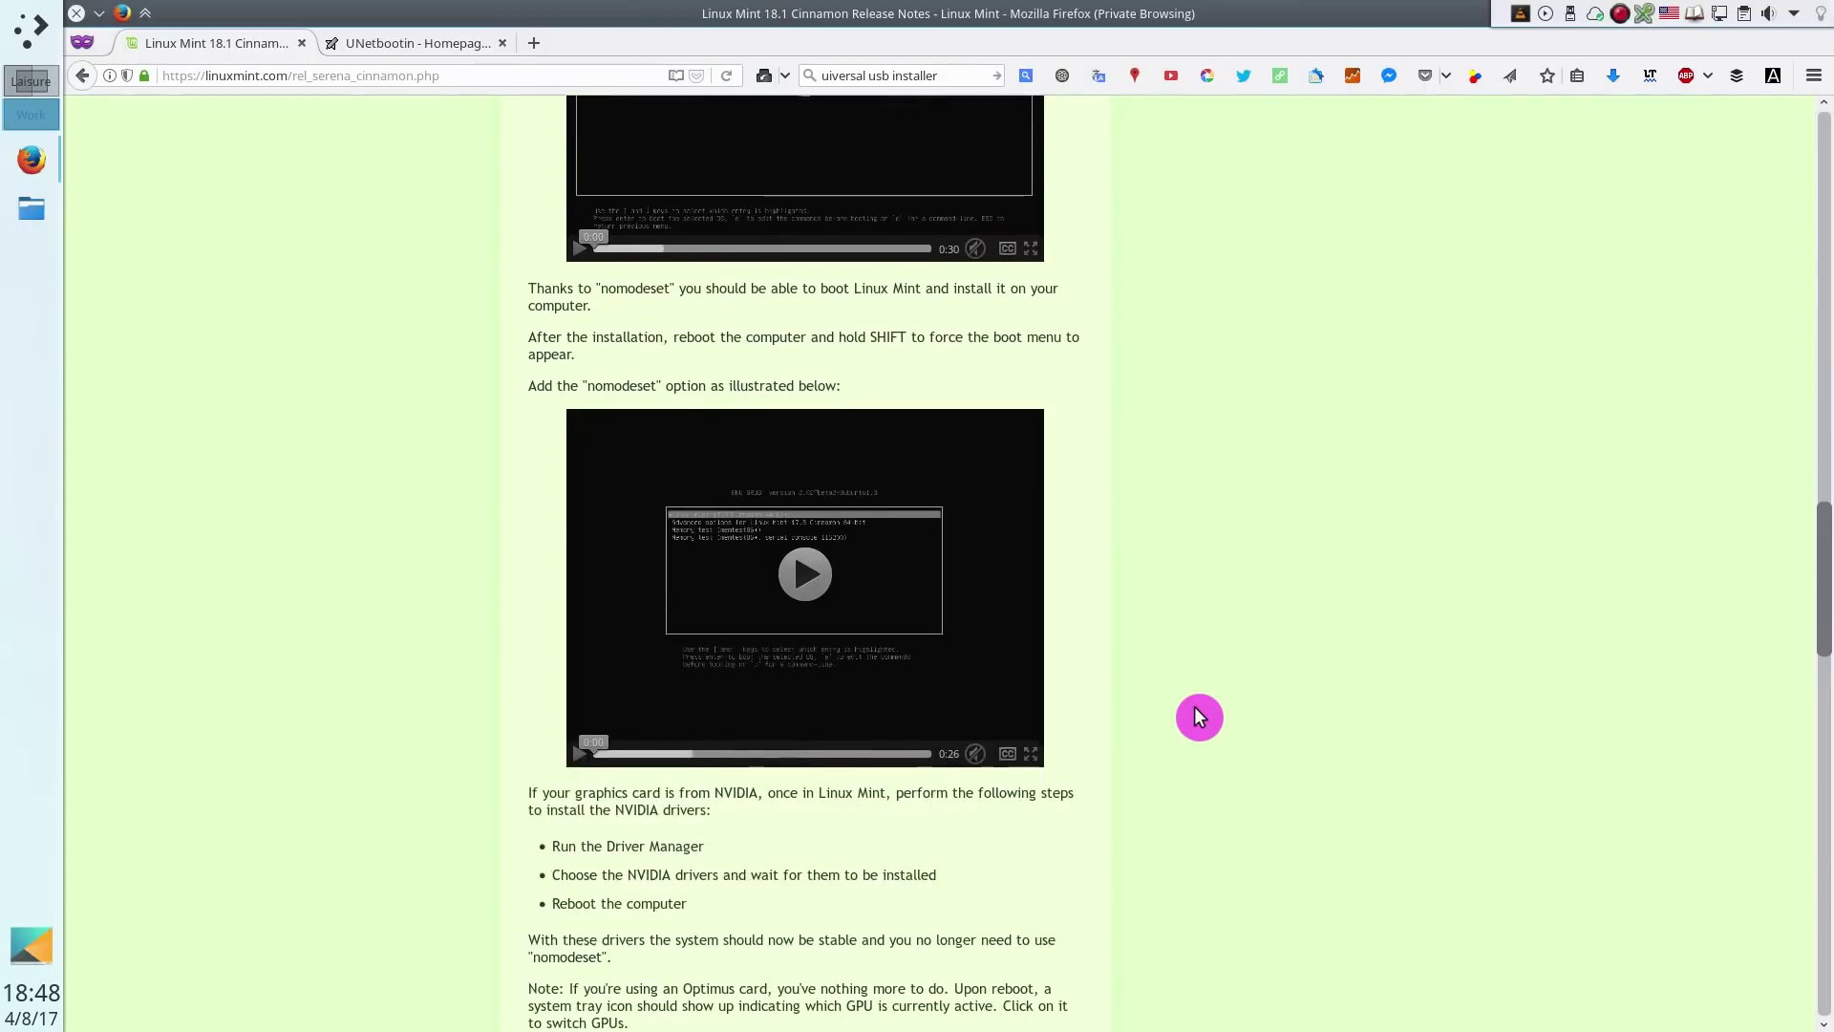
pyautogui.scroll(-5, 1194, 707)
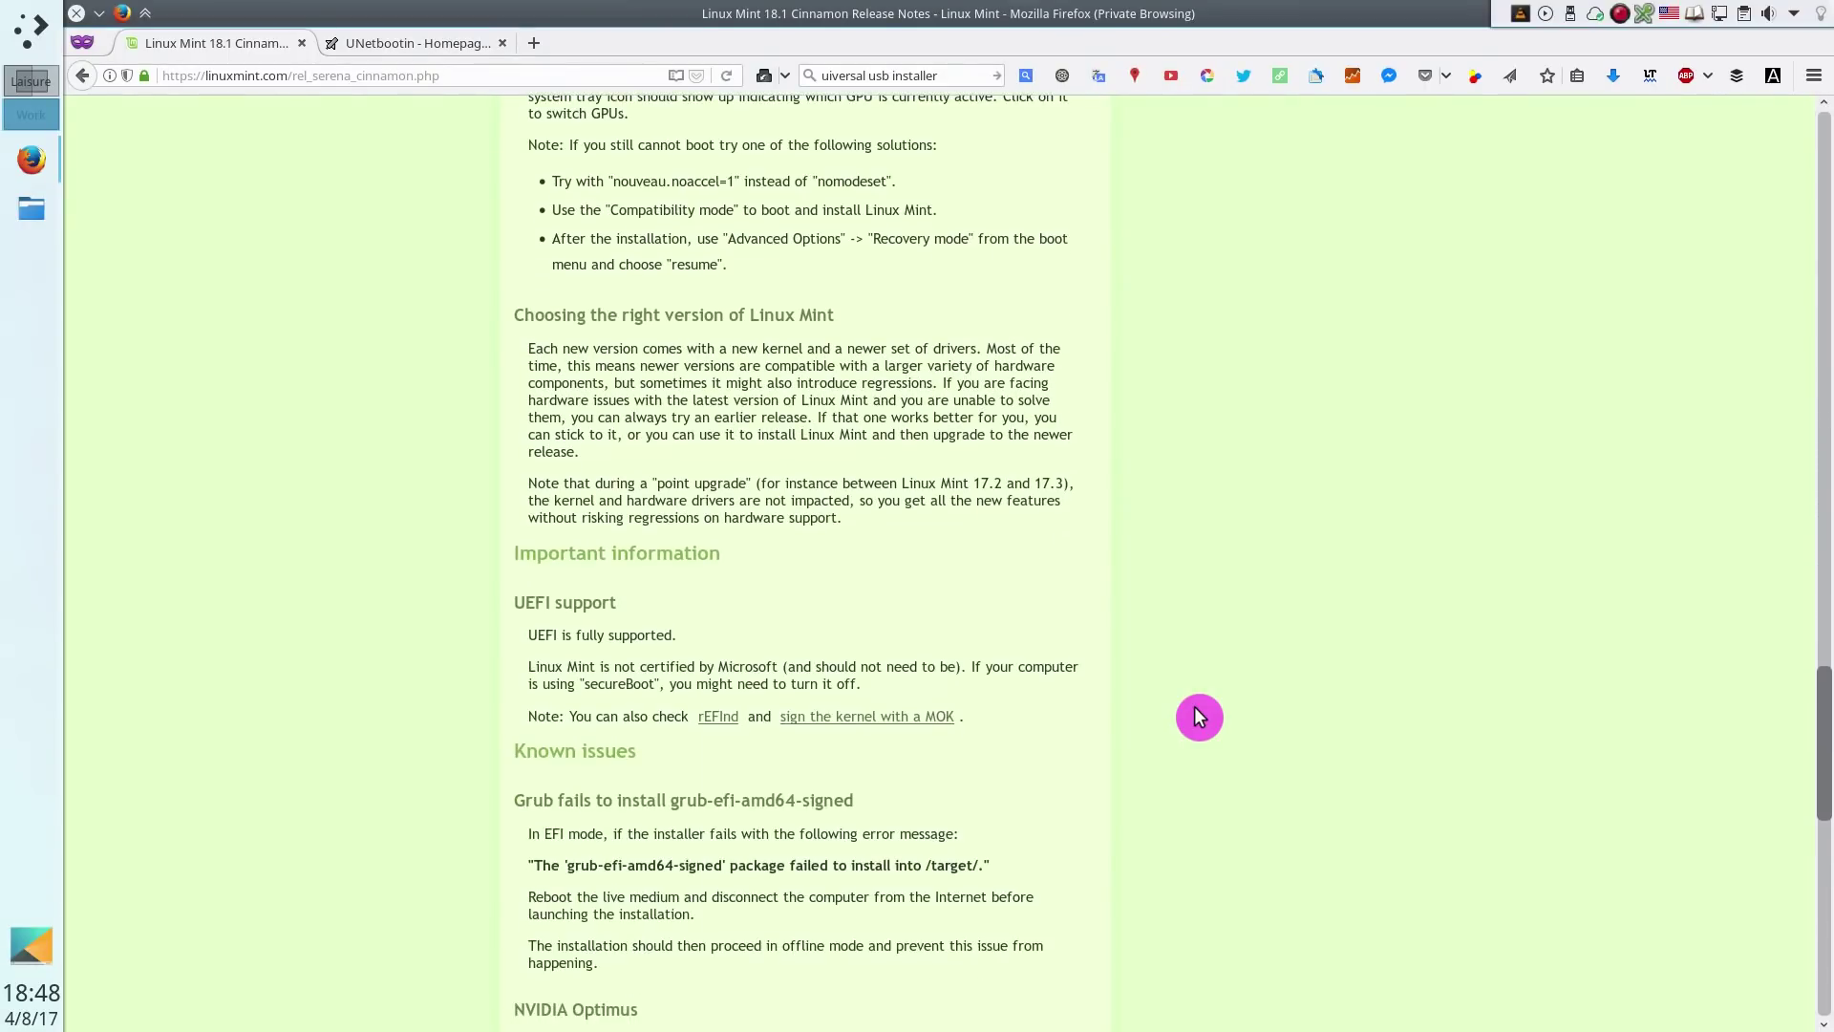
pyautogui.scroll(-4, 1196, 716)
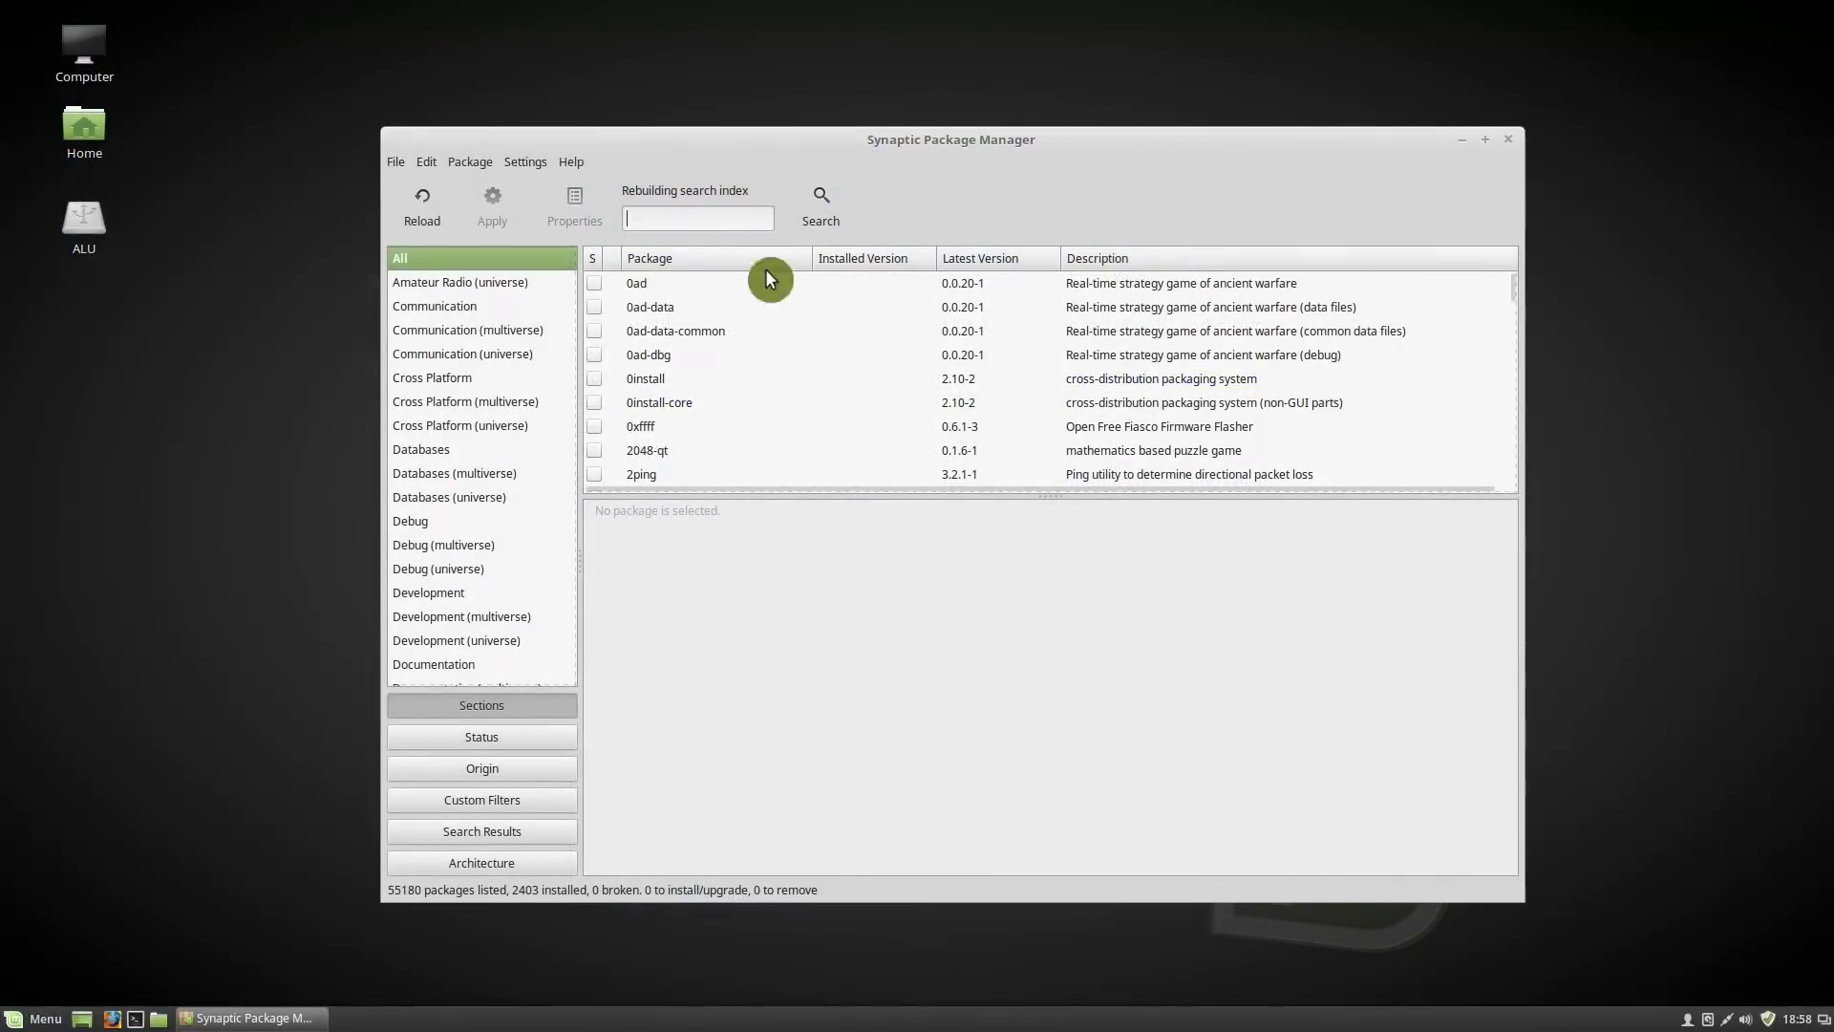
# Filter for 'netboot', mark unetbootin with its required packages, and apply the installation
pyautogui.write('netboot')
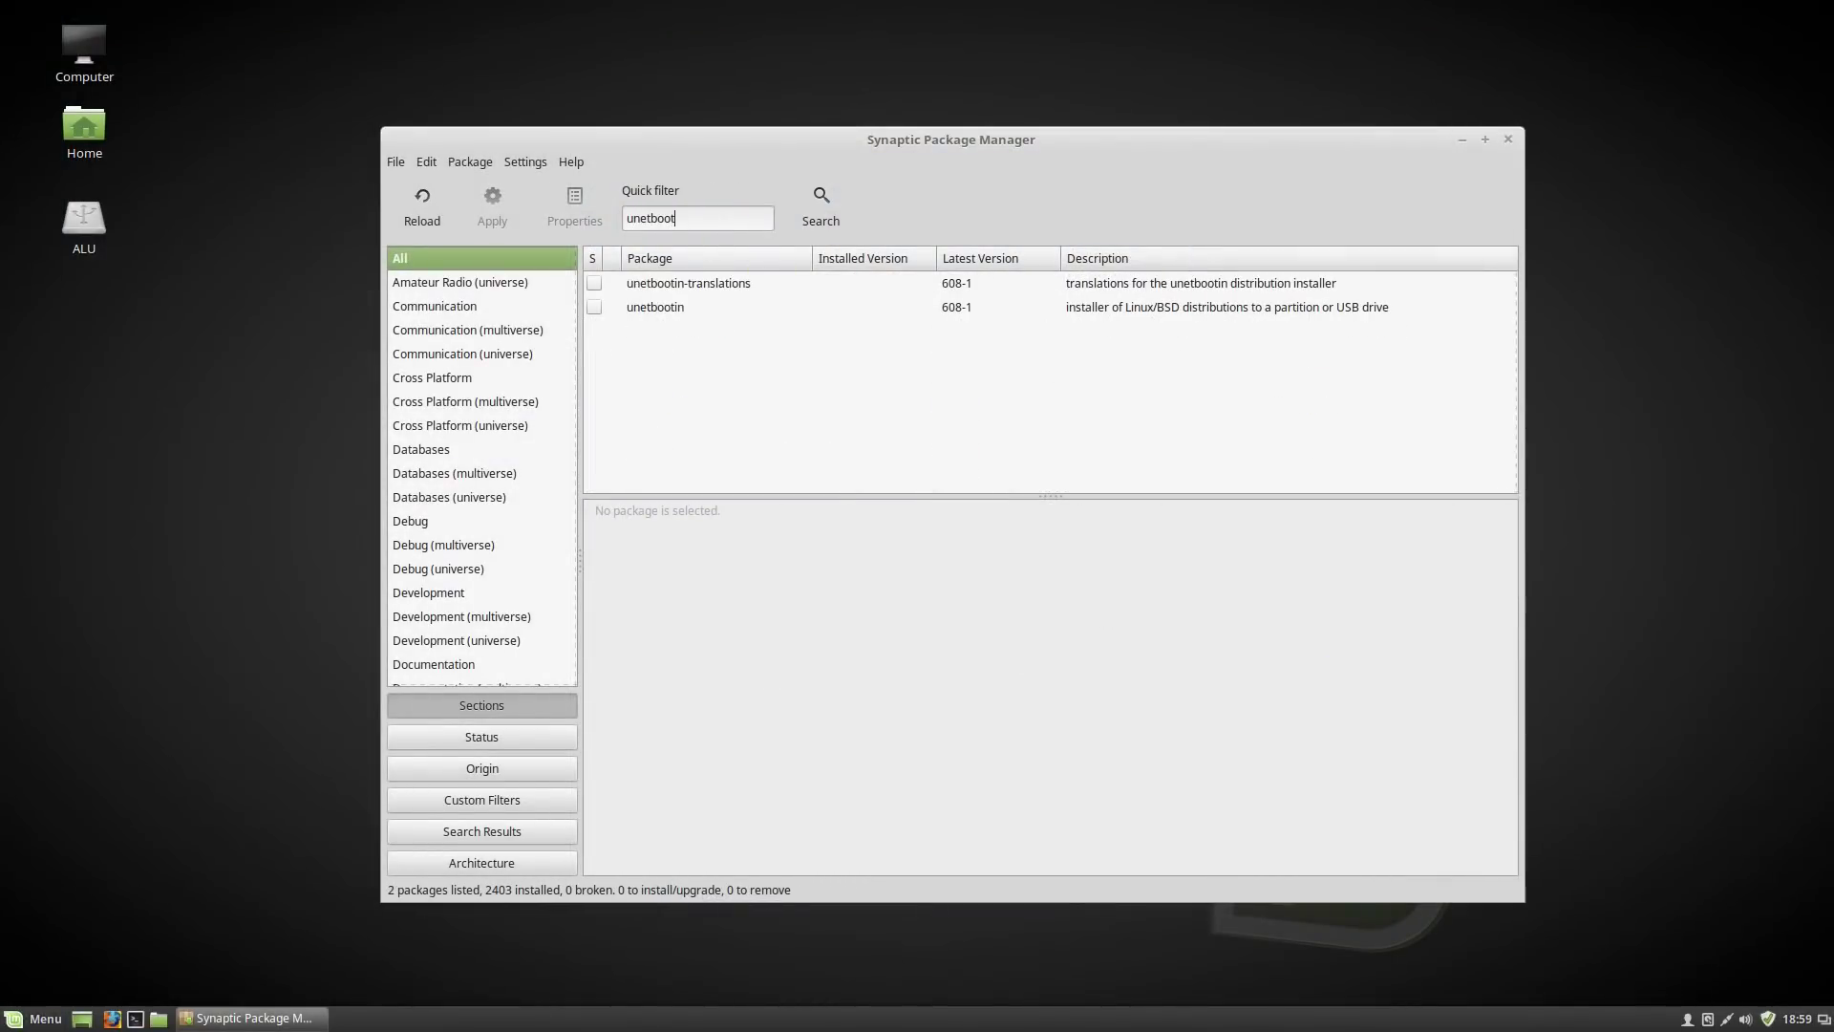
pyautogui.rightClick(648, 306)
pyautogui.click(713, 345)
pyautogui.click(1110, 688)
pyautogui.click(482, 206)
pyautogui.click(1194, 722)
pyautogui.click(745, 576)
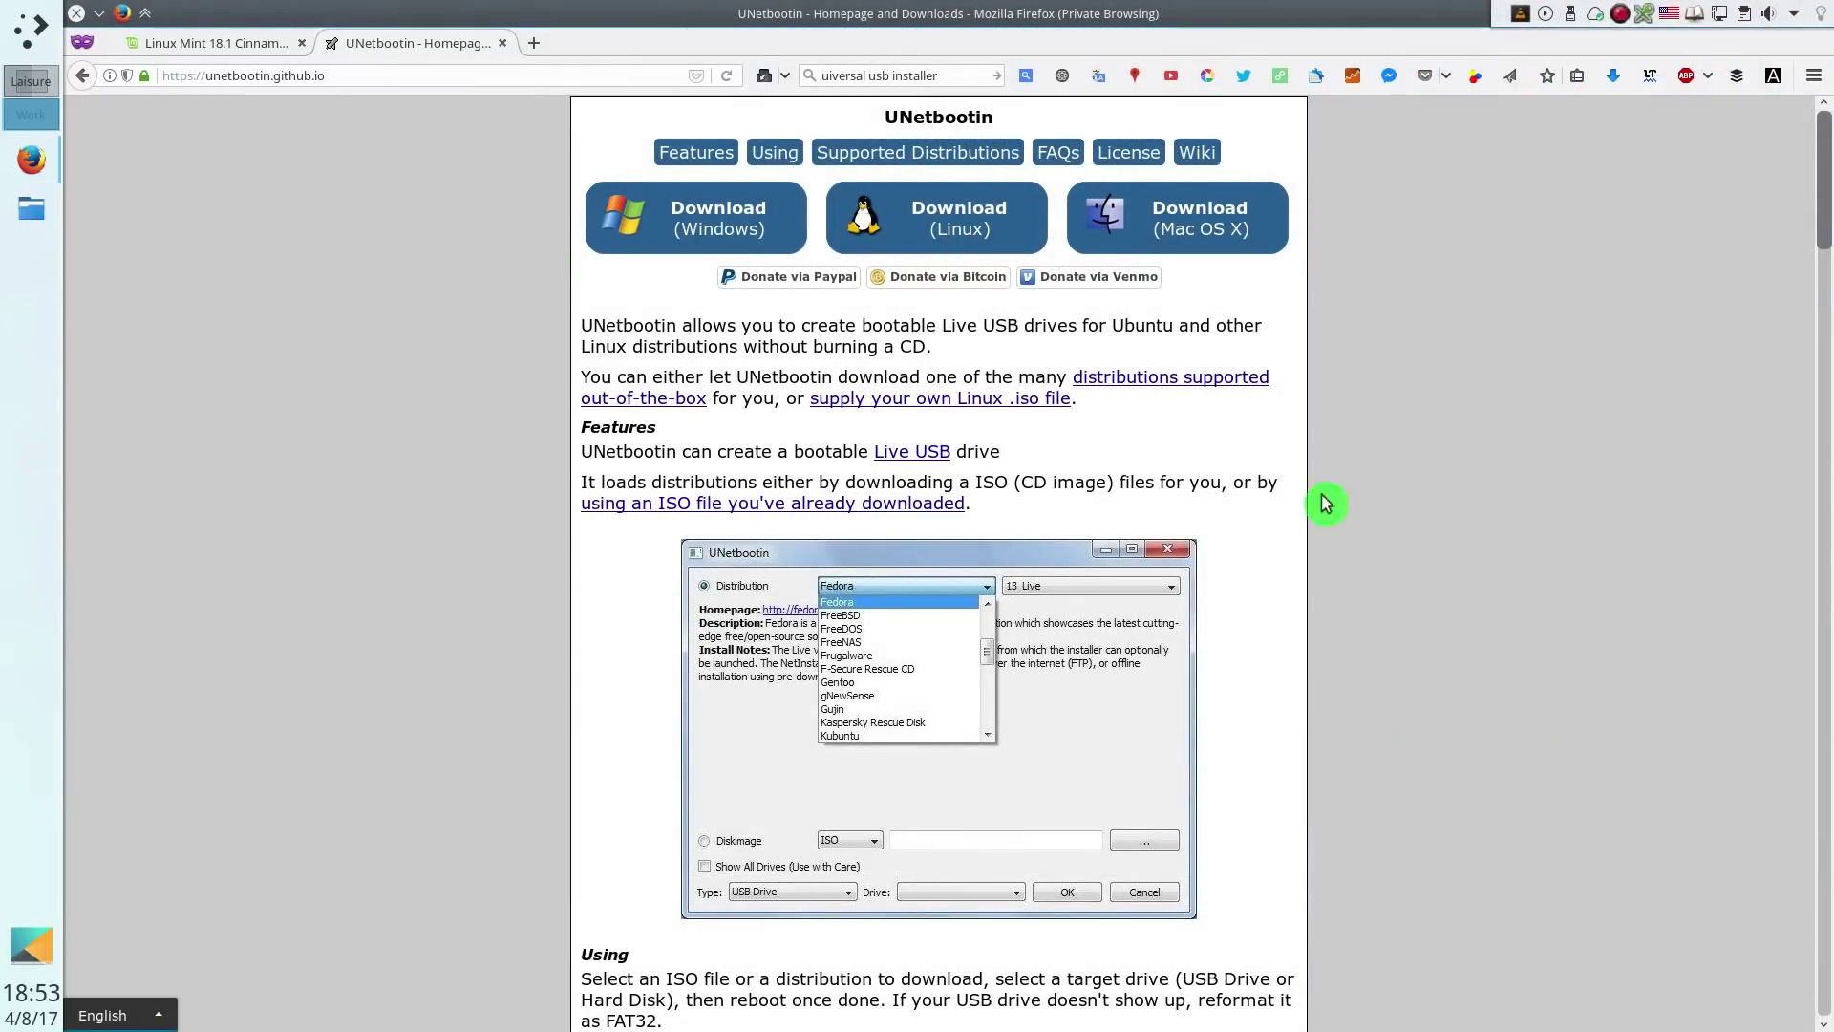
# Review the UNetbootin Linux install commands, then dismiss the Mac OS X download prompt
pyautogui.click(970, 238)
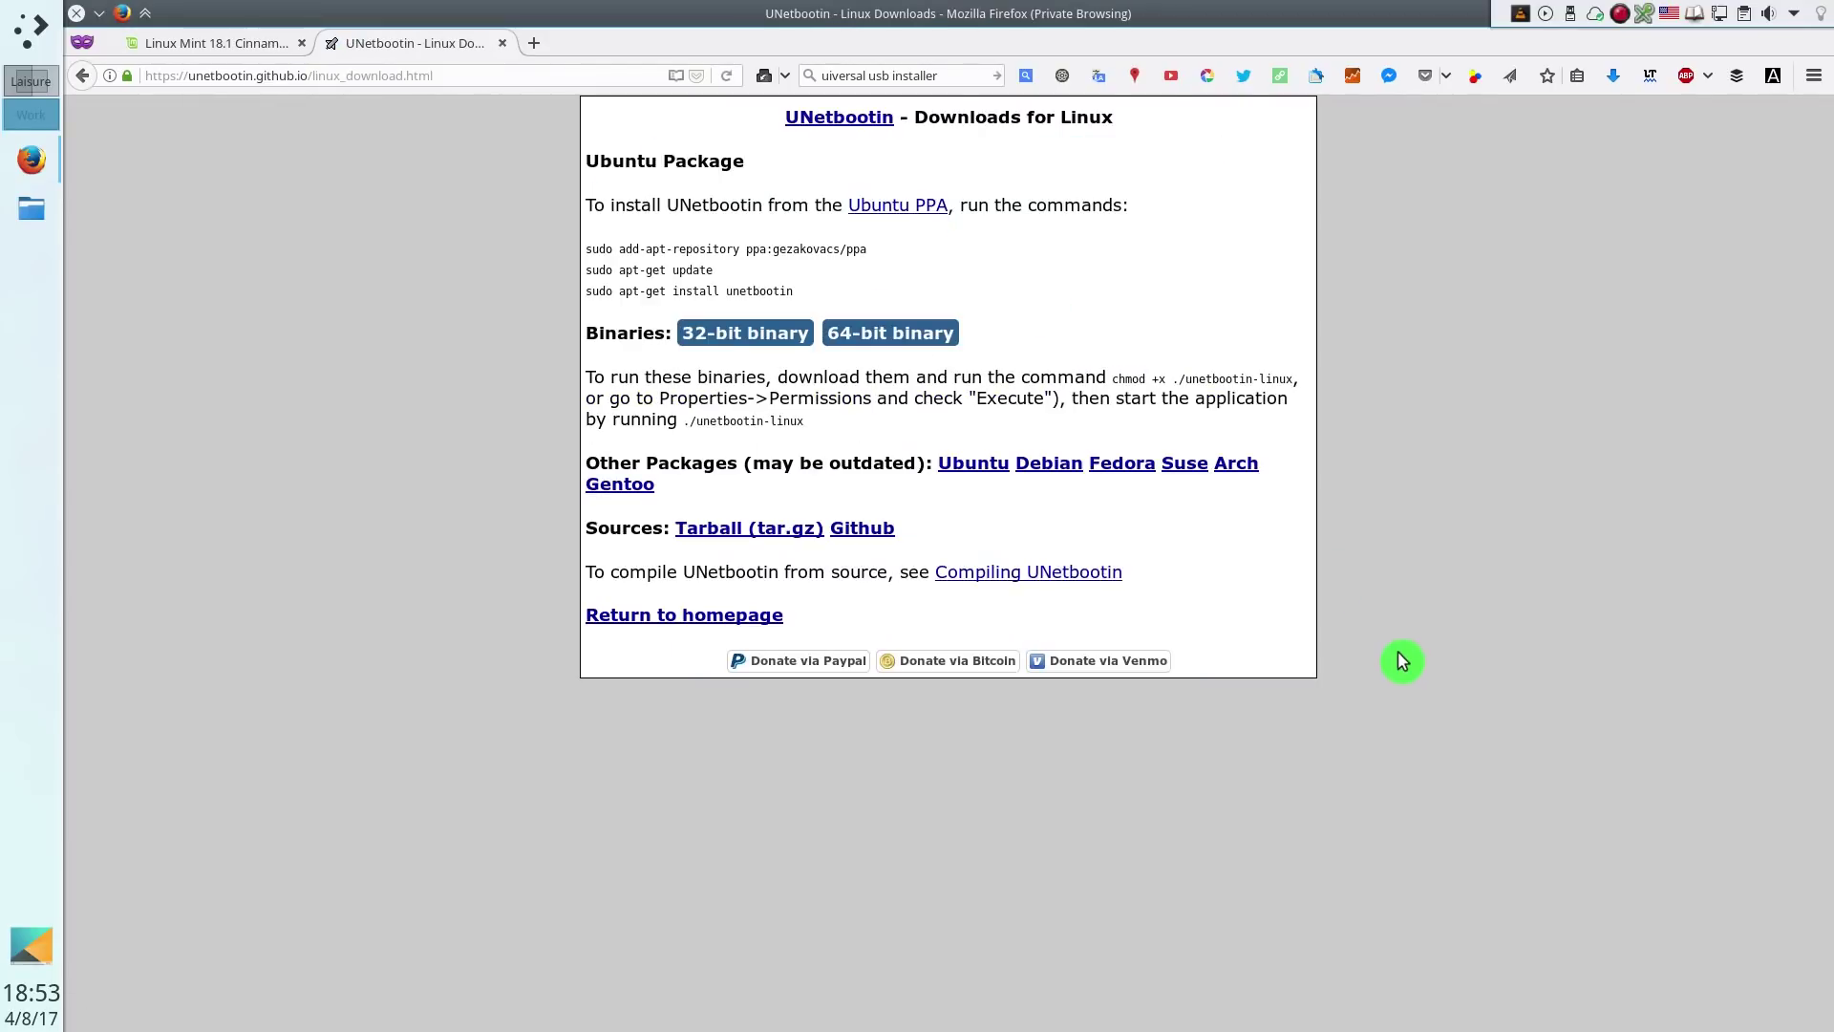
pyautogui.moveTo(586, 258); pyautogui.dragTo(848, 311)
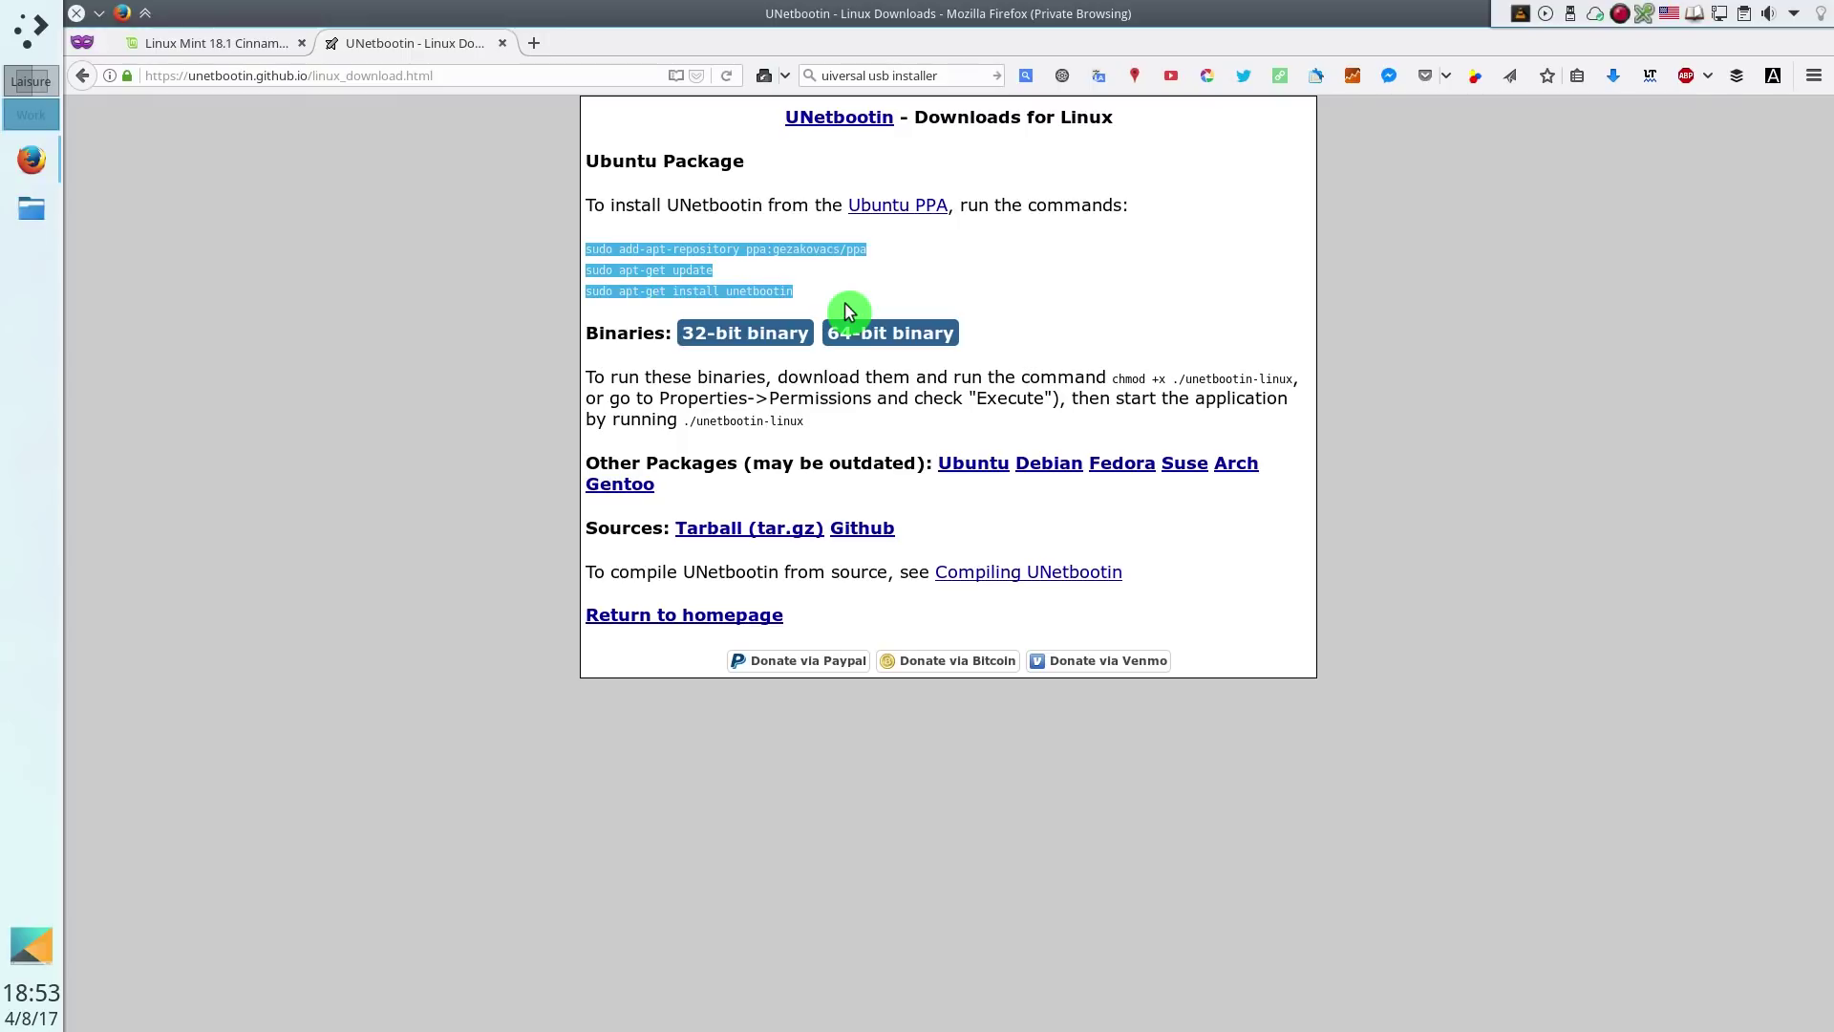
pyautogui.click(846, 306)
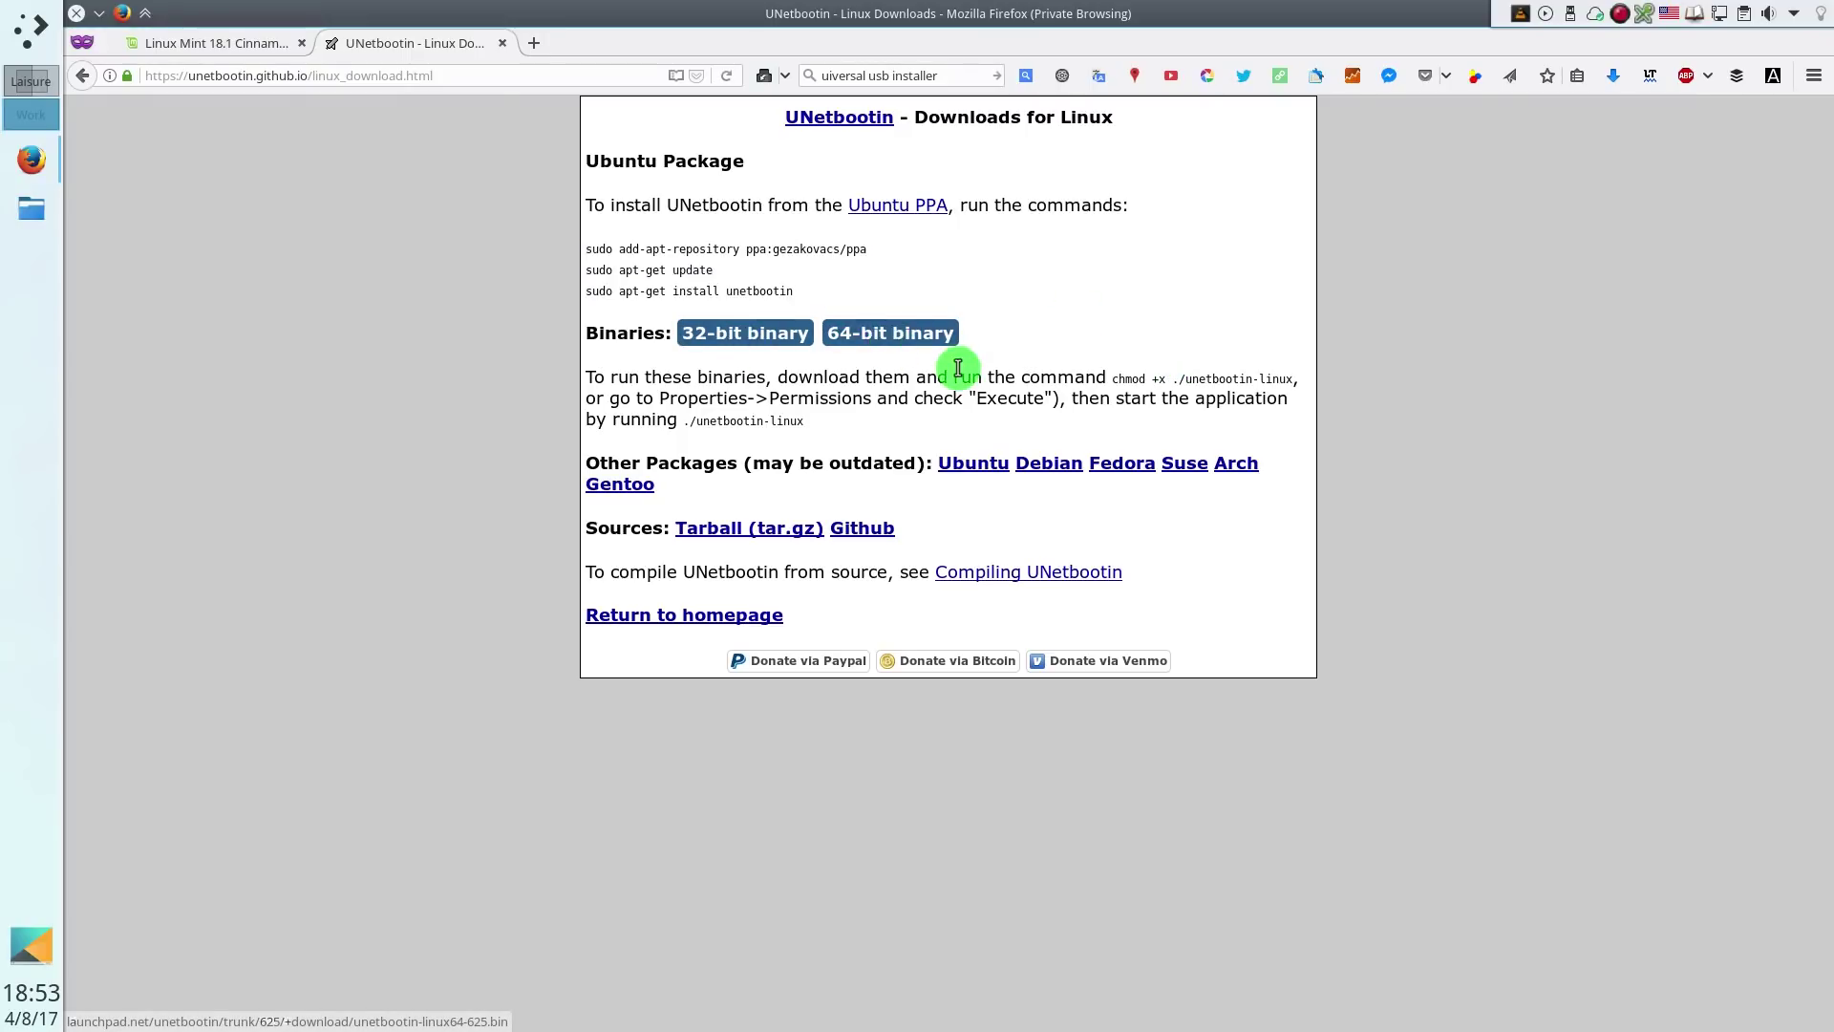
pyautogui.click(82, 76)
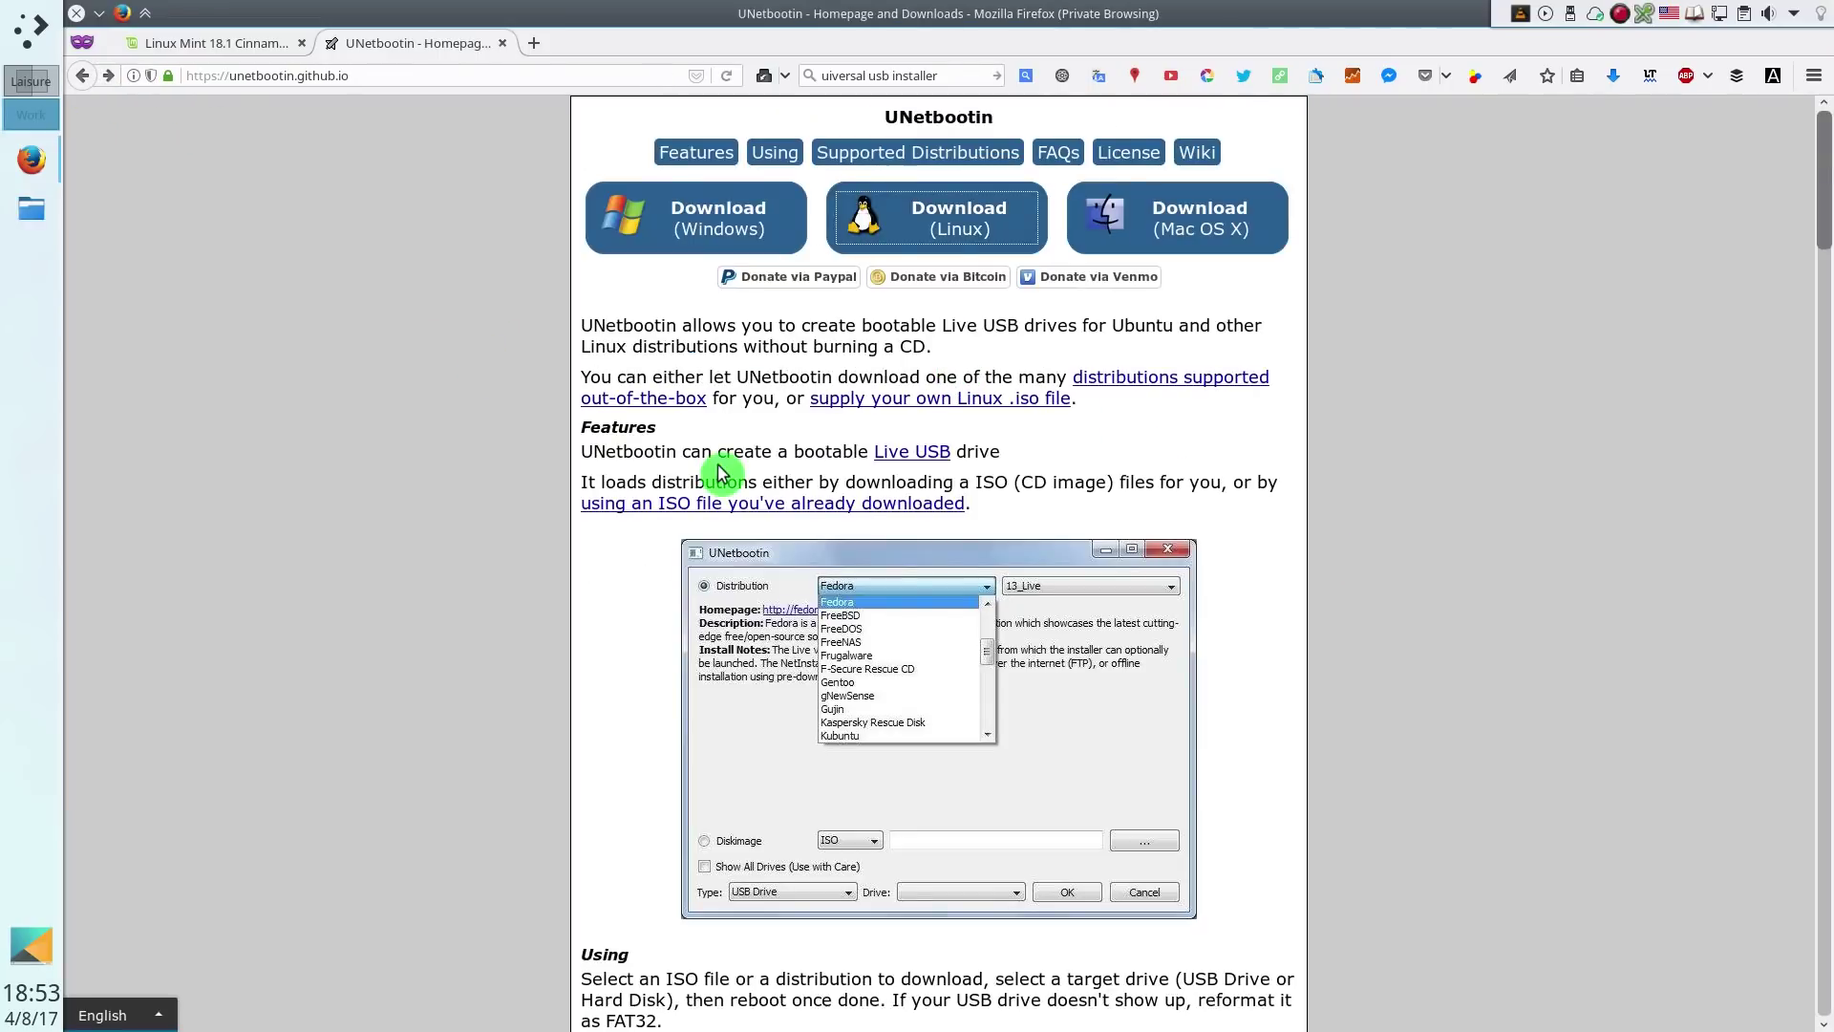
pyautogui.click(1174, 232)
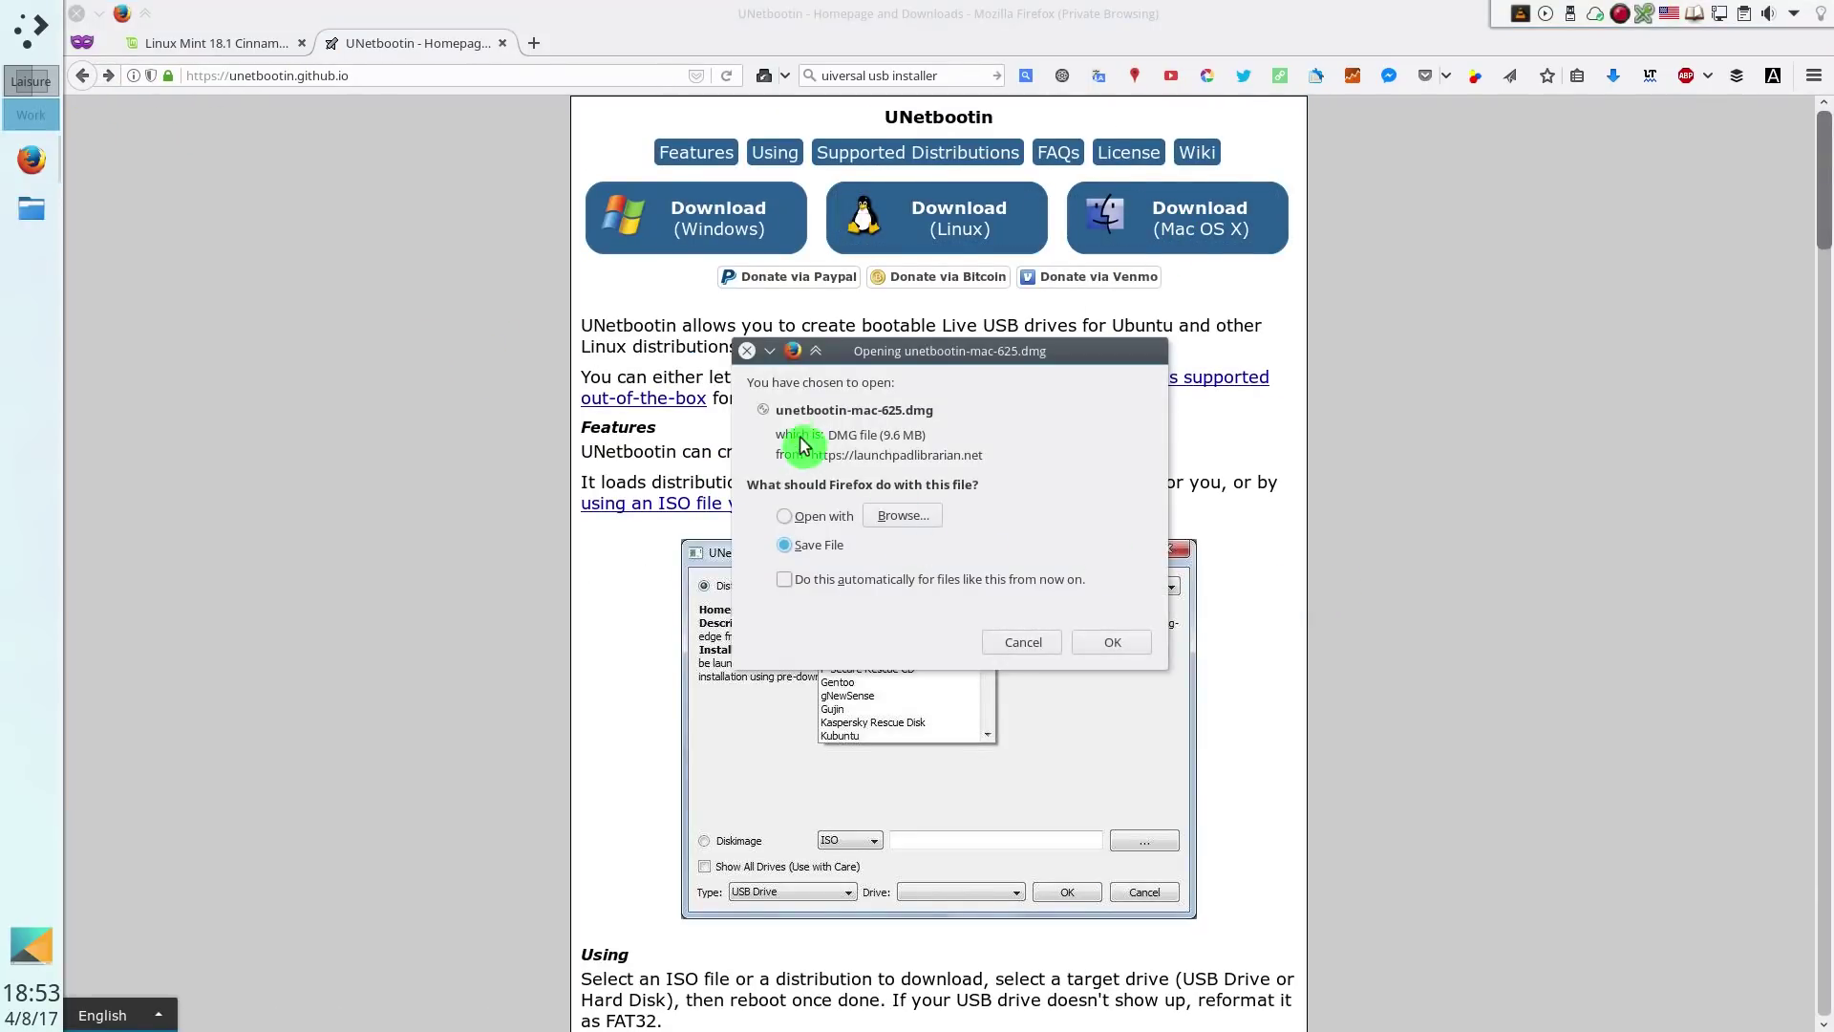
pyautogui.click(1111, 642)
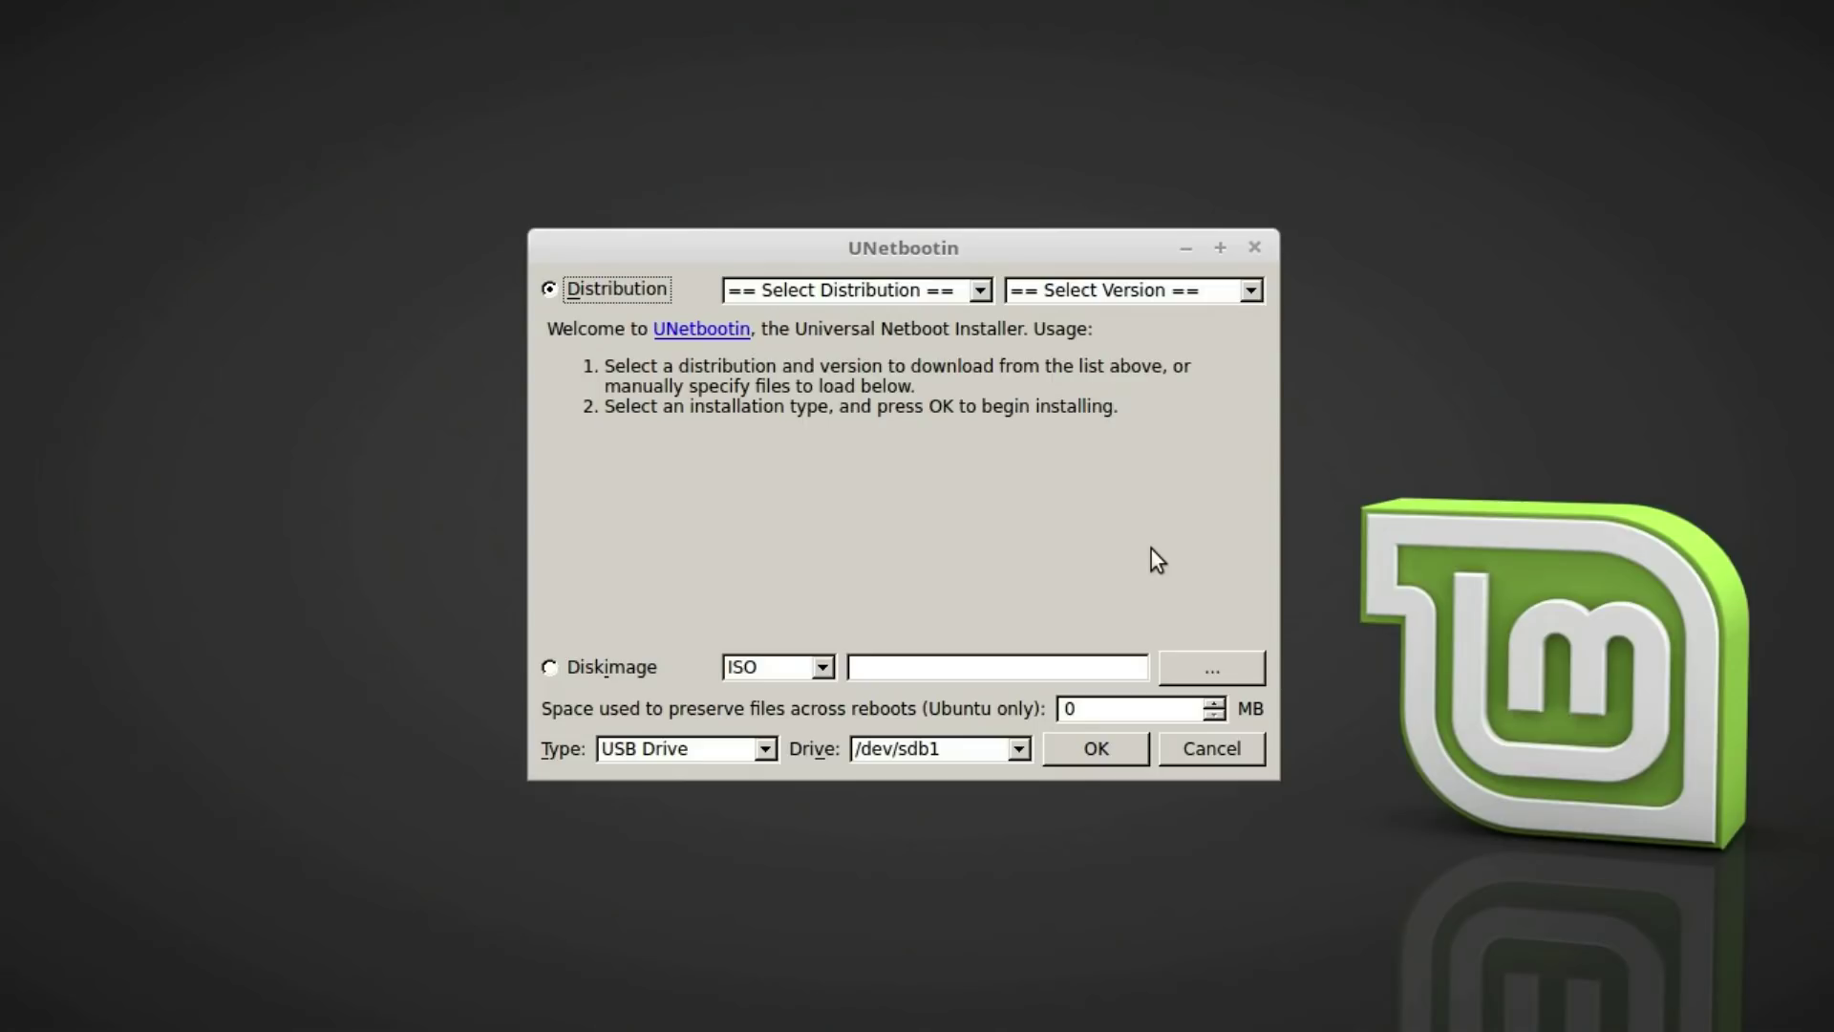
# Choose Diskimage and pick linuxmint-18.1-cinnamon-64bit.iso from the home Downloads folder
pyautogui.click(550, 667)
pyautogui.click(1214, 669)
pyautogui.click(549, 353)
pyautogui.doubleClick(636, 350)
pyautogui.doubleClick(673, 459)
pyautogui.doubleClick(660, 346)
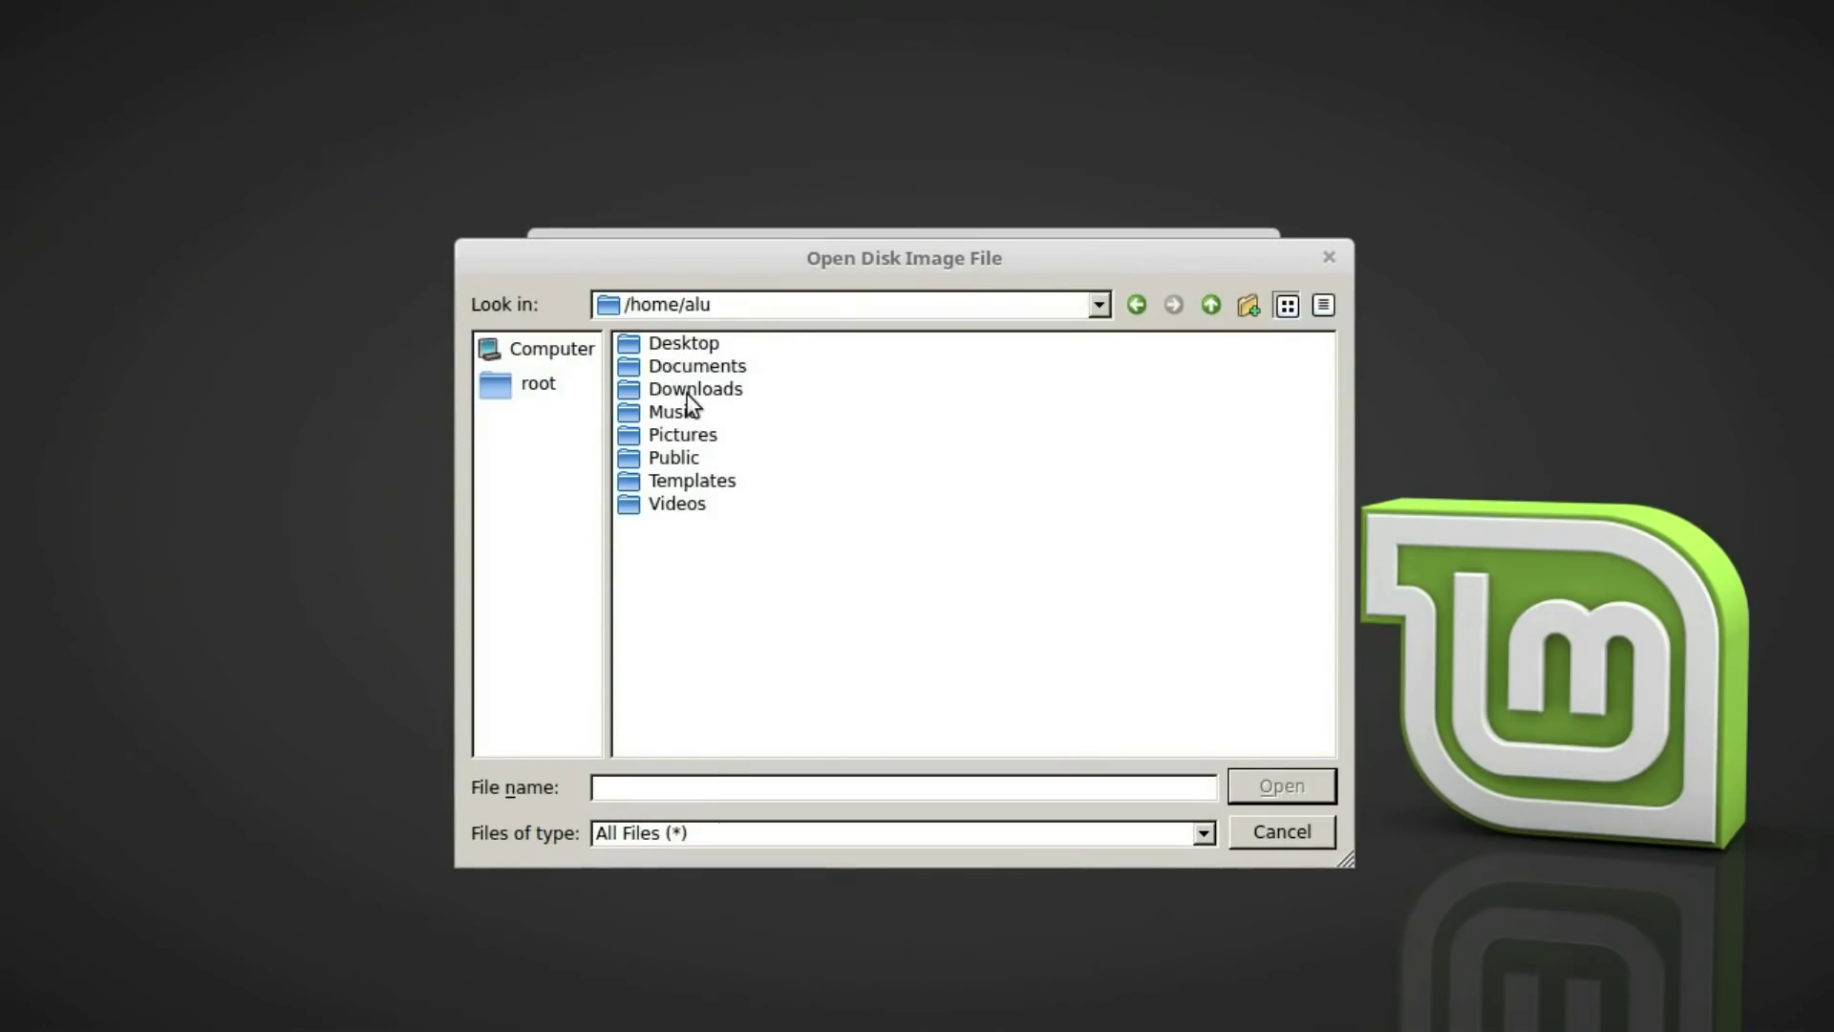
pyautogui.doubleClick(686, 393)
pyautogui.click(716, 346)
pyautogui.click(1272, 786)
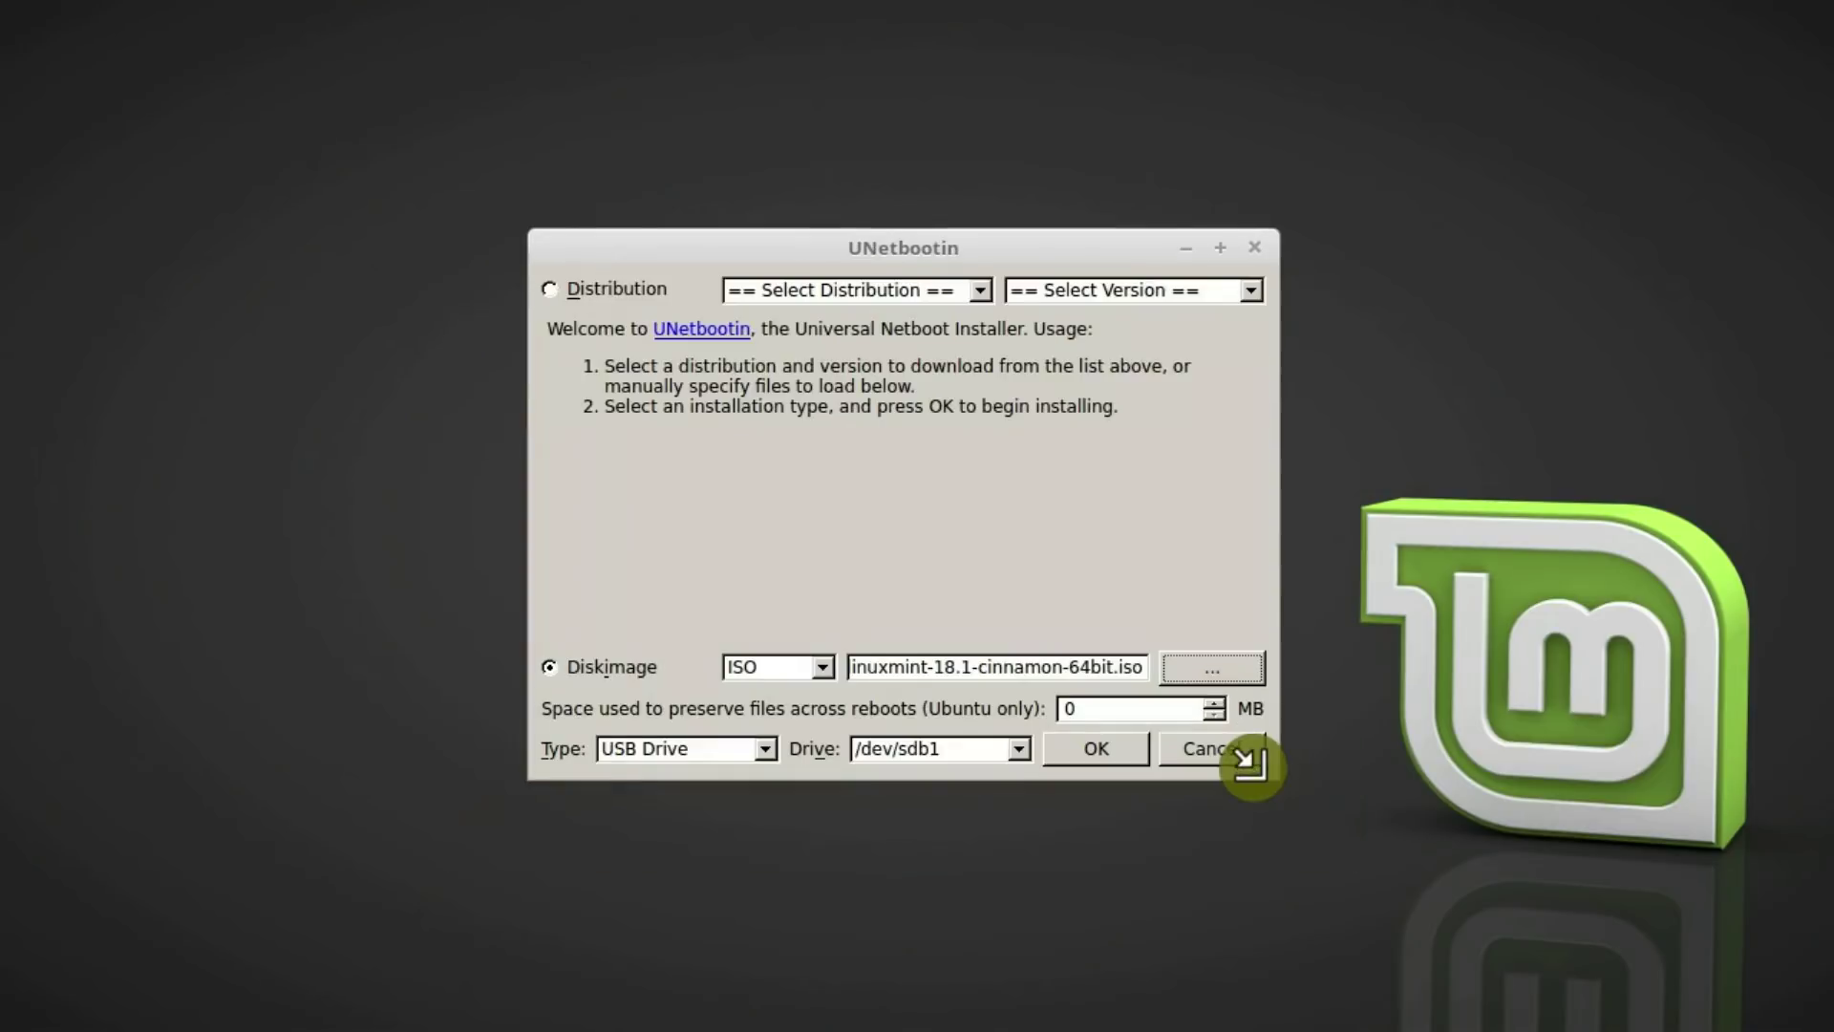
# Set the target to USB Drive /dev/sdb1 and start writing the image
pyautogui.click(764, 751)
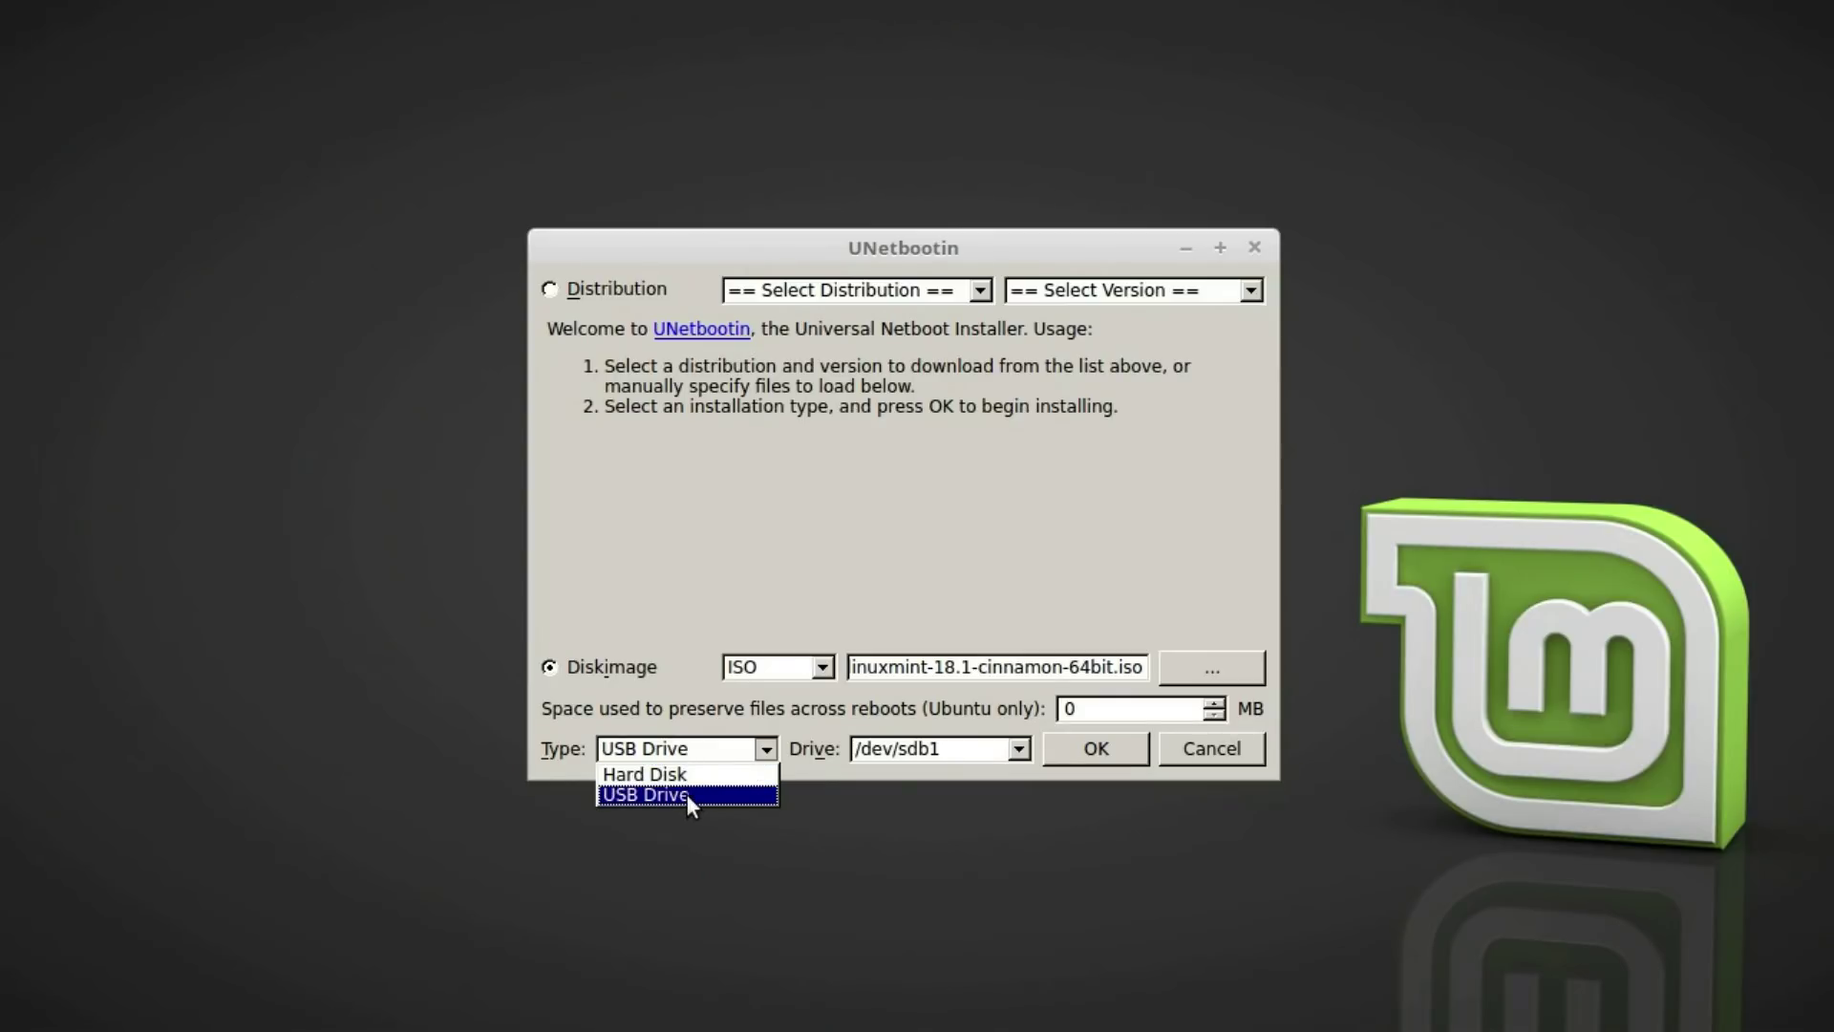
pyautogui.click(690, 793)
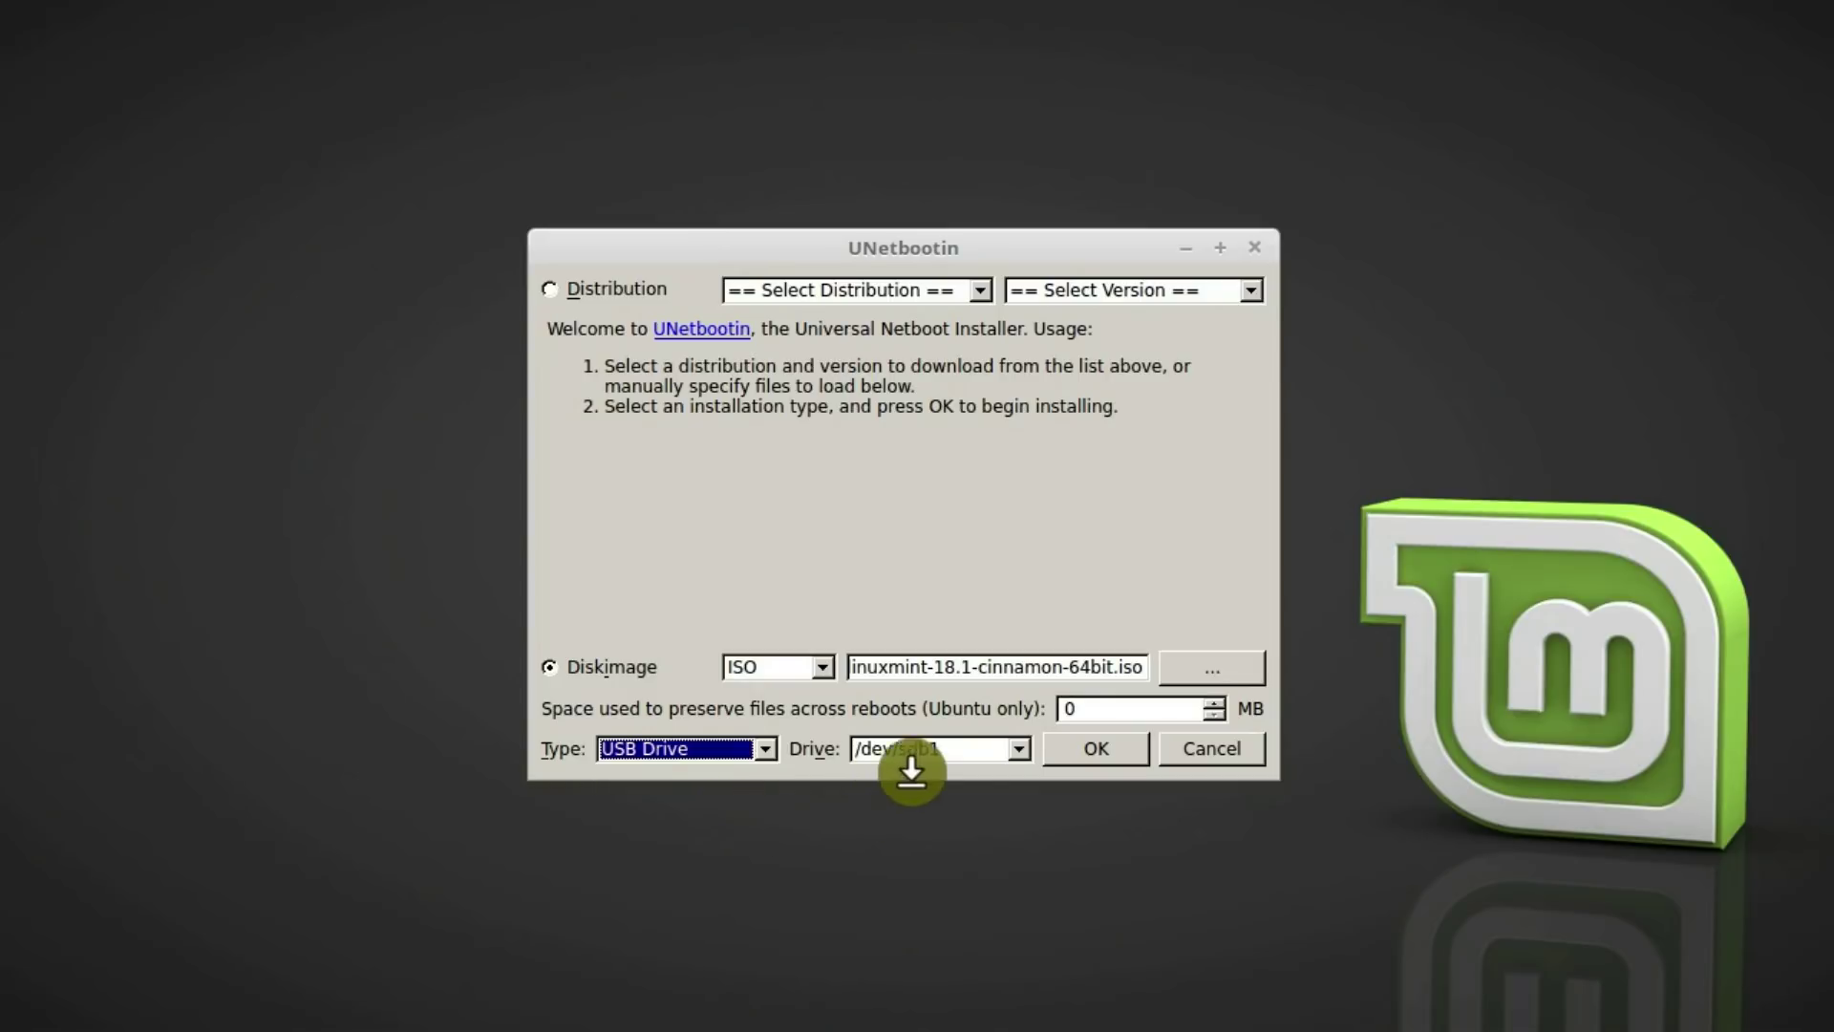
pyautogui.click(1019, 750)
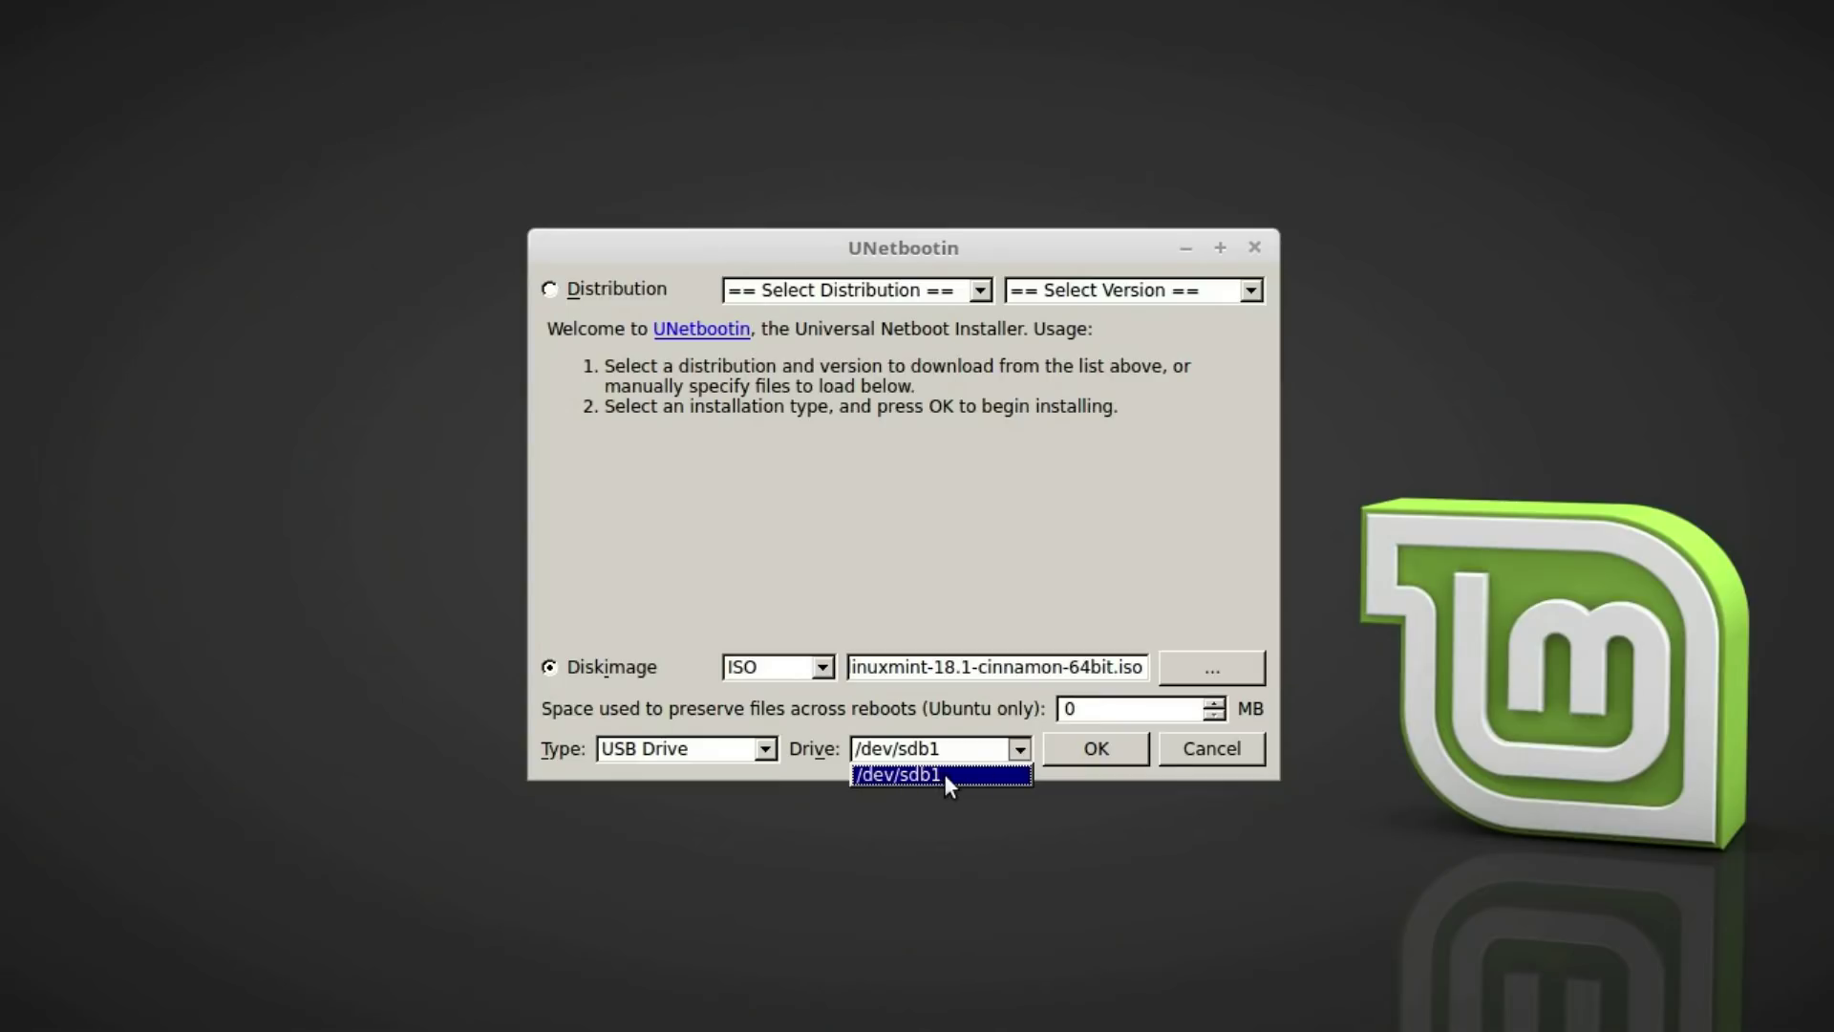
pyautogui.click(915, 773)
pyautogui.click(1115, 753)
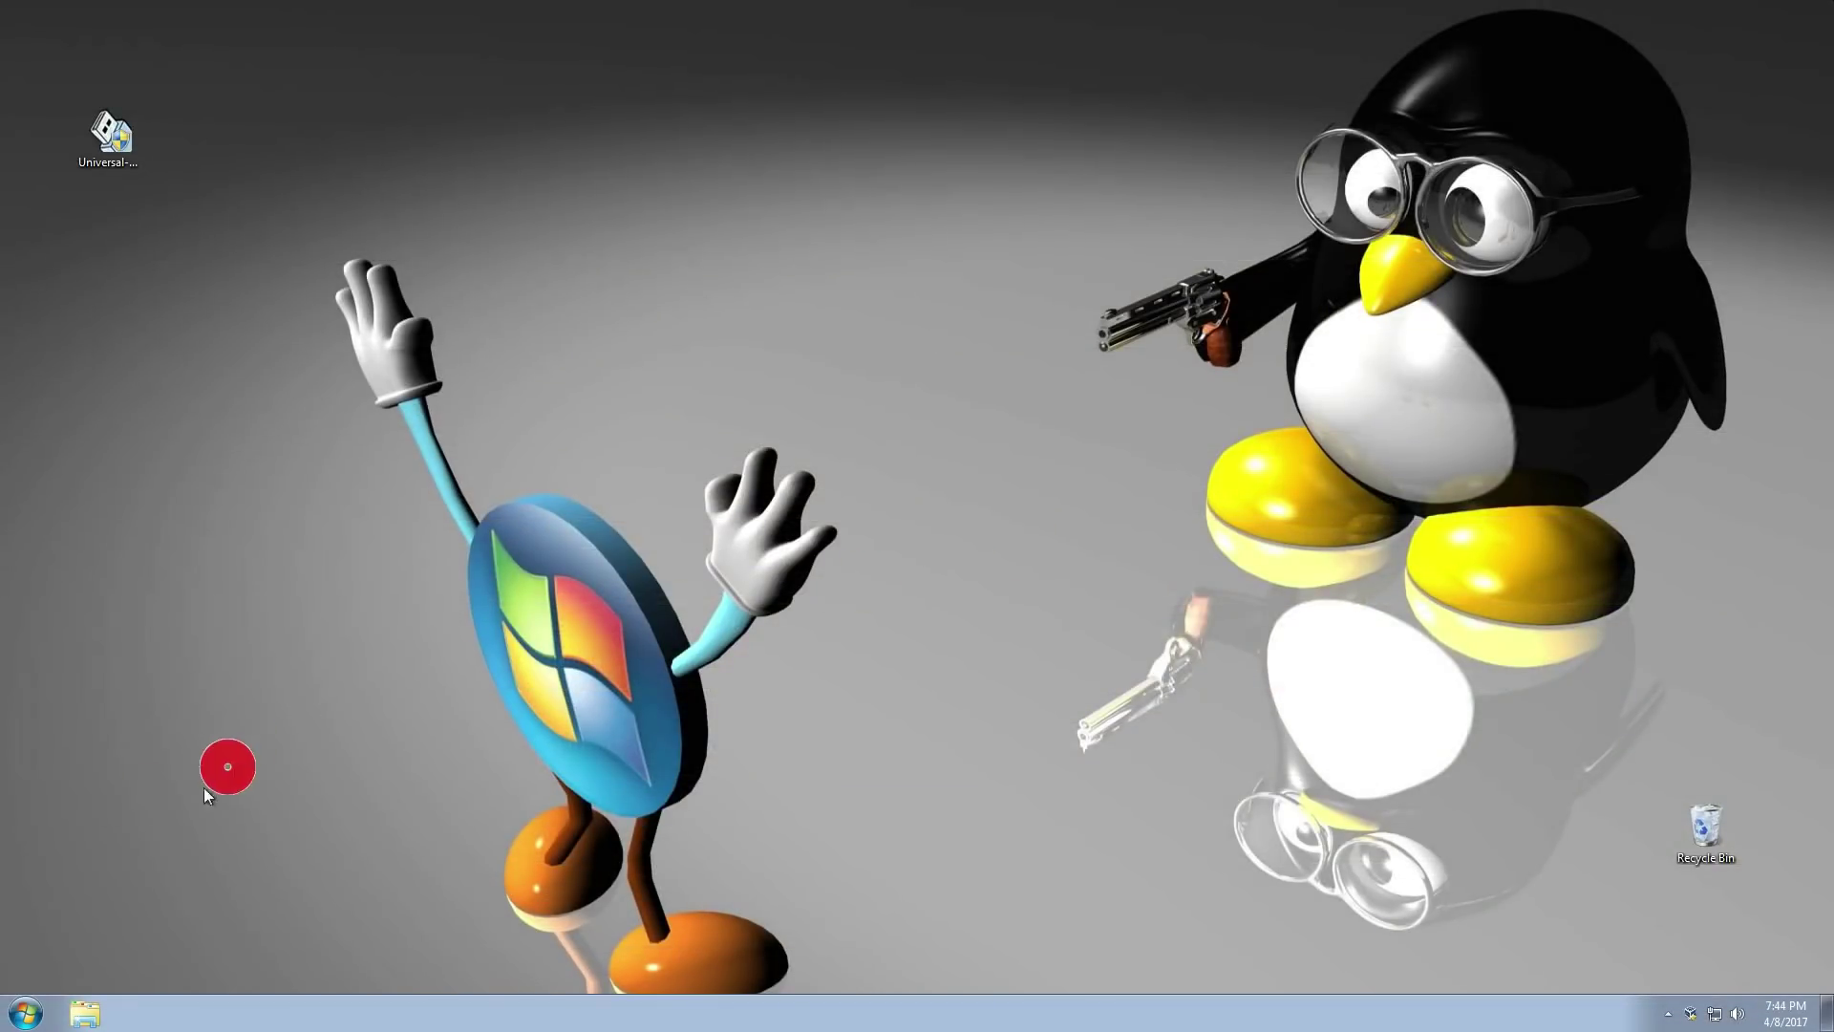
# Restart Windows 7 using the Restart option beside Shut down in the Start menu
pyautogui.click(26, 1013)
pyautogui.click(334, 963)
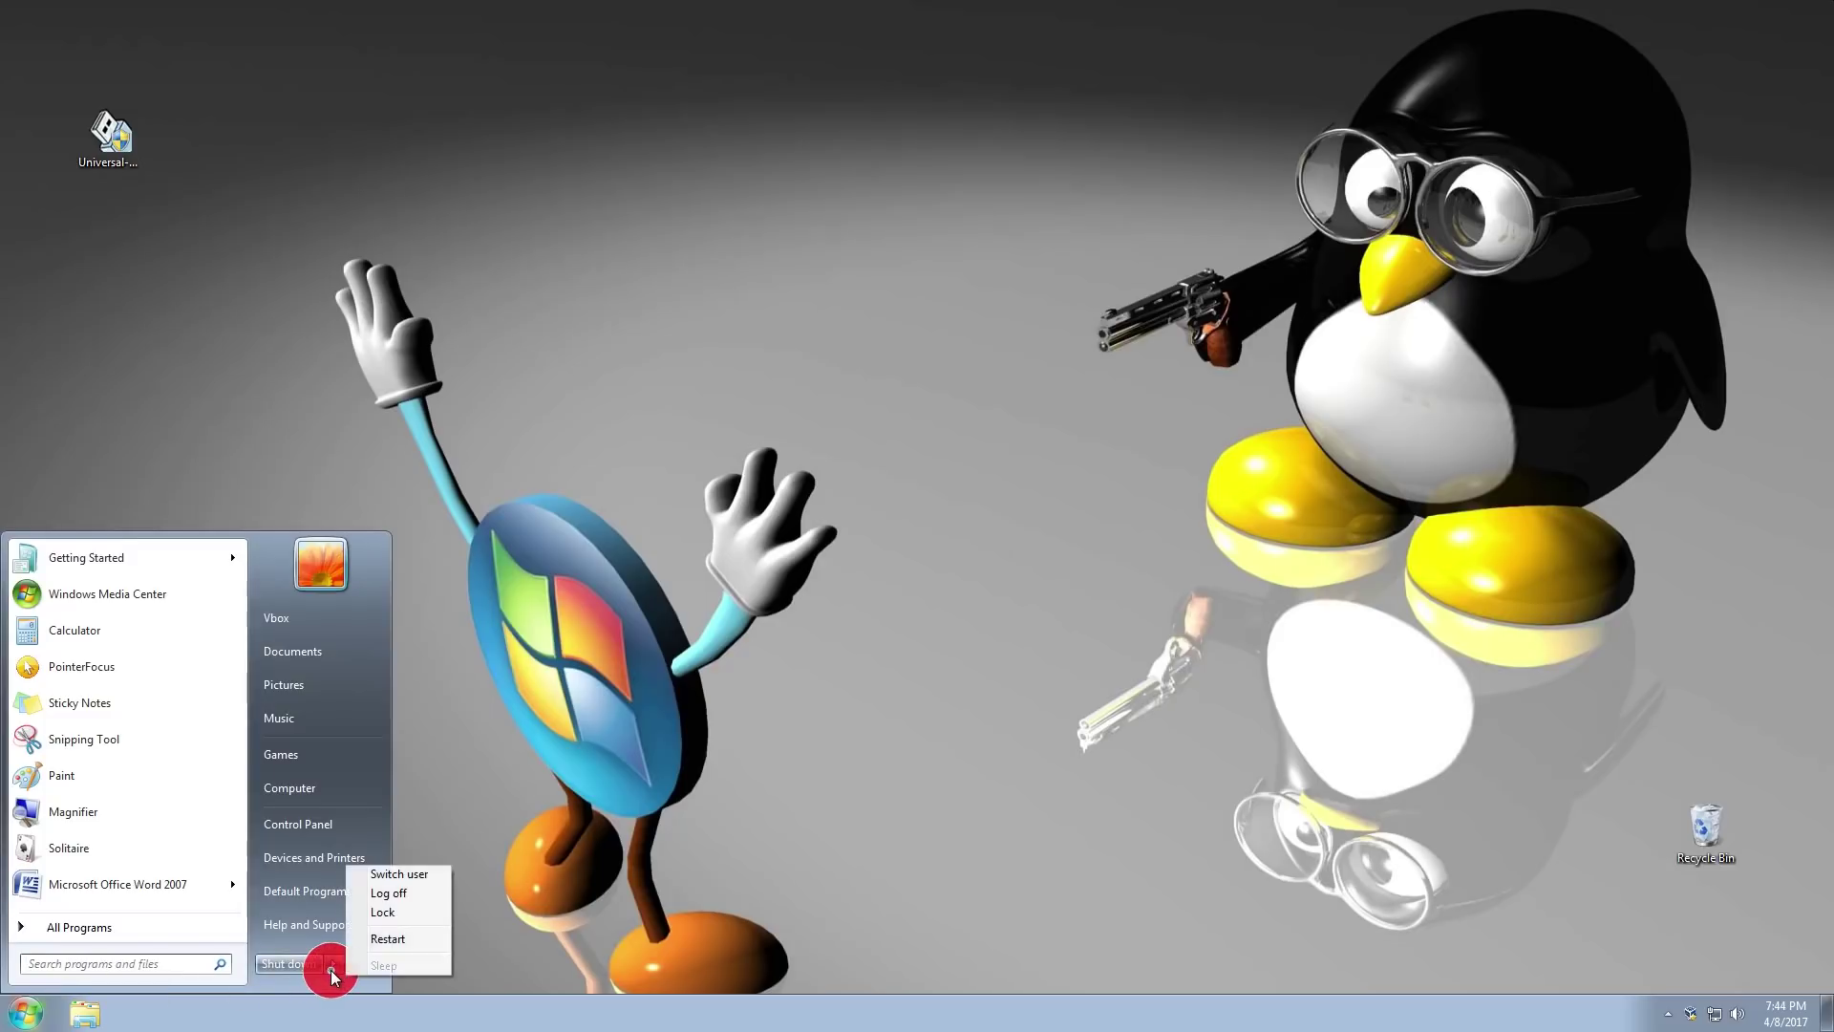
pyautogui.click(398, 938)
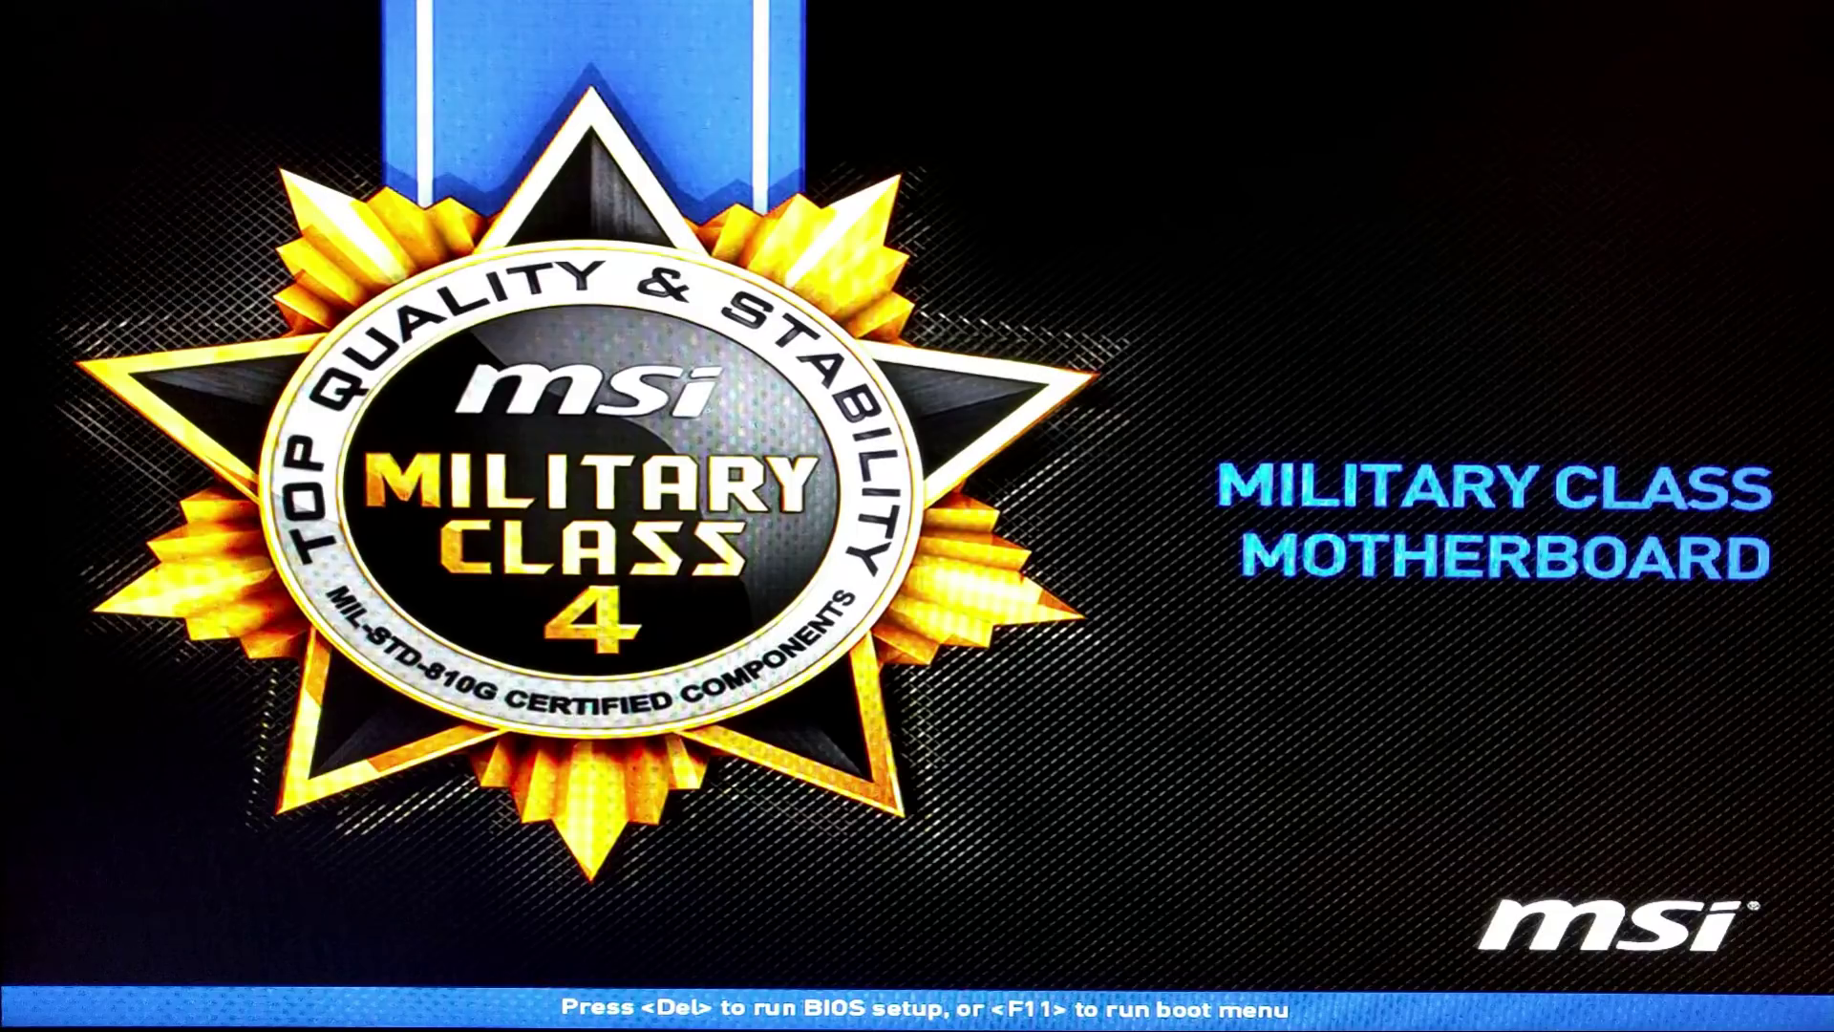
# Open the MSI boot menu with F11 and boot from the Samsung Flash Drive 1100
pyautogui.press('F11')
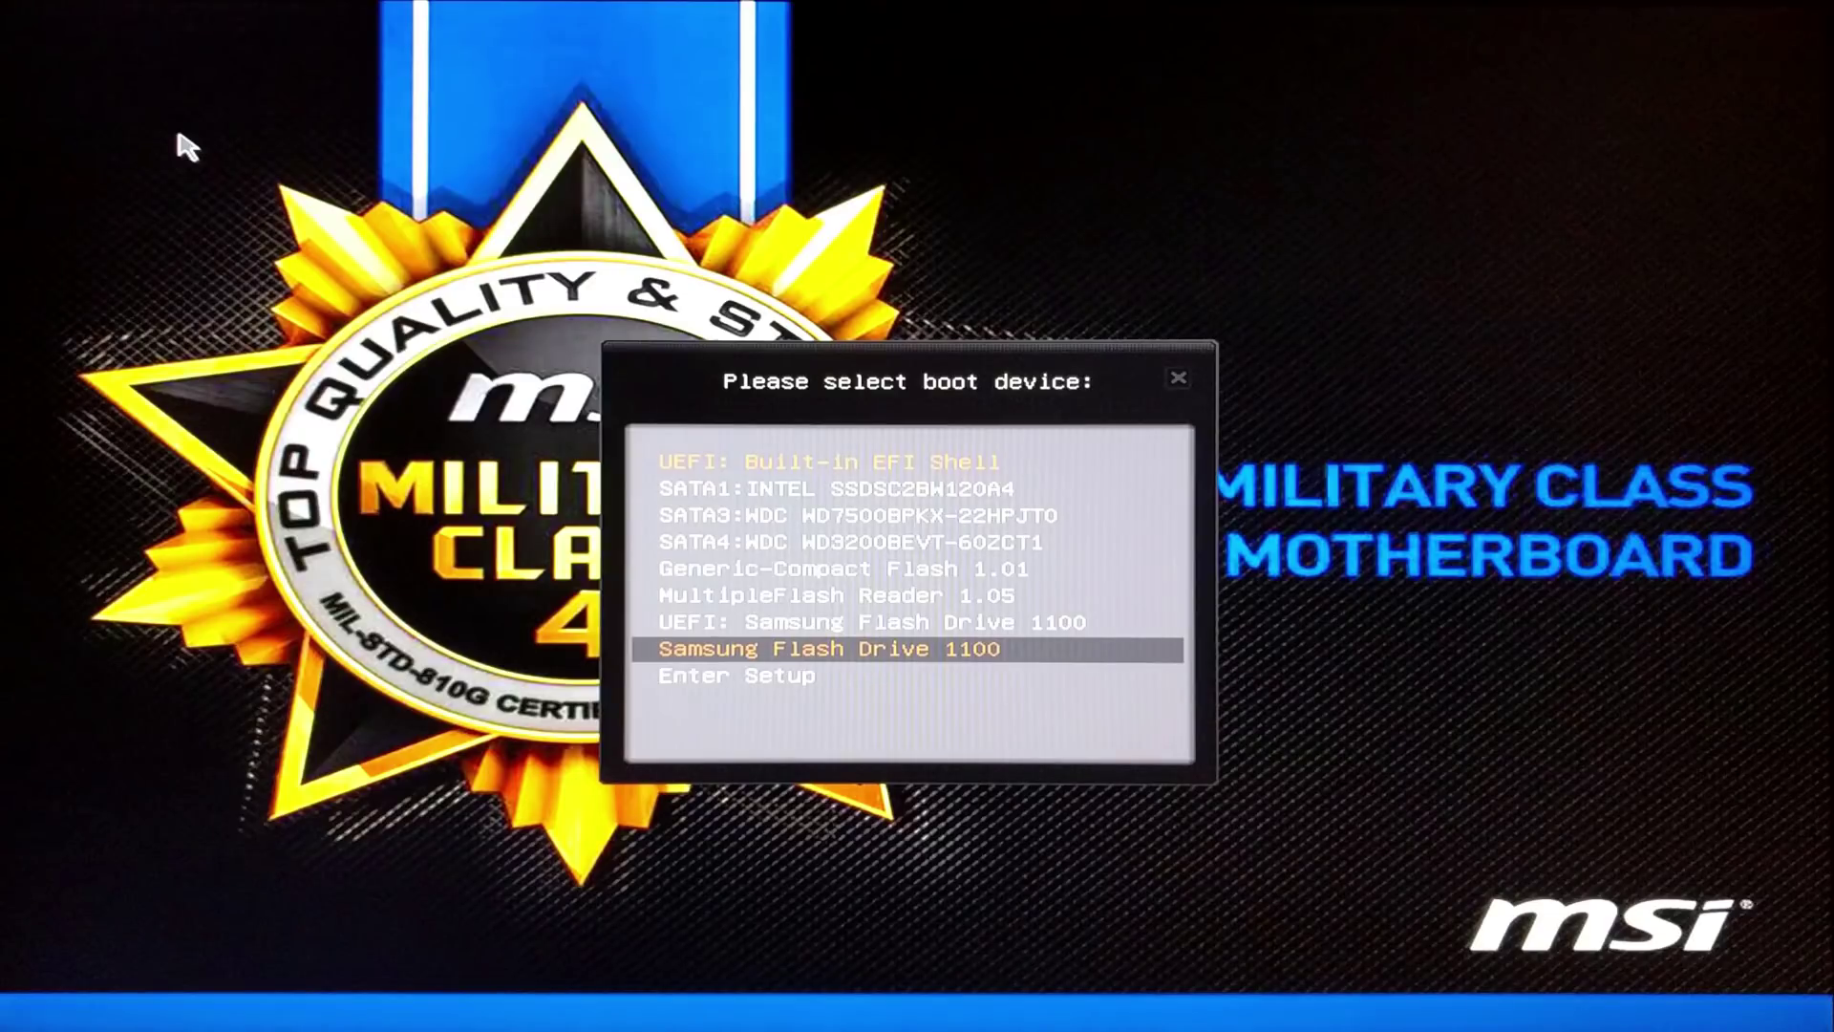
pyautogui.press('Return')
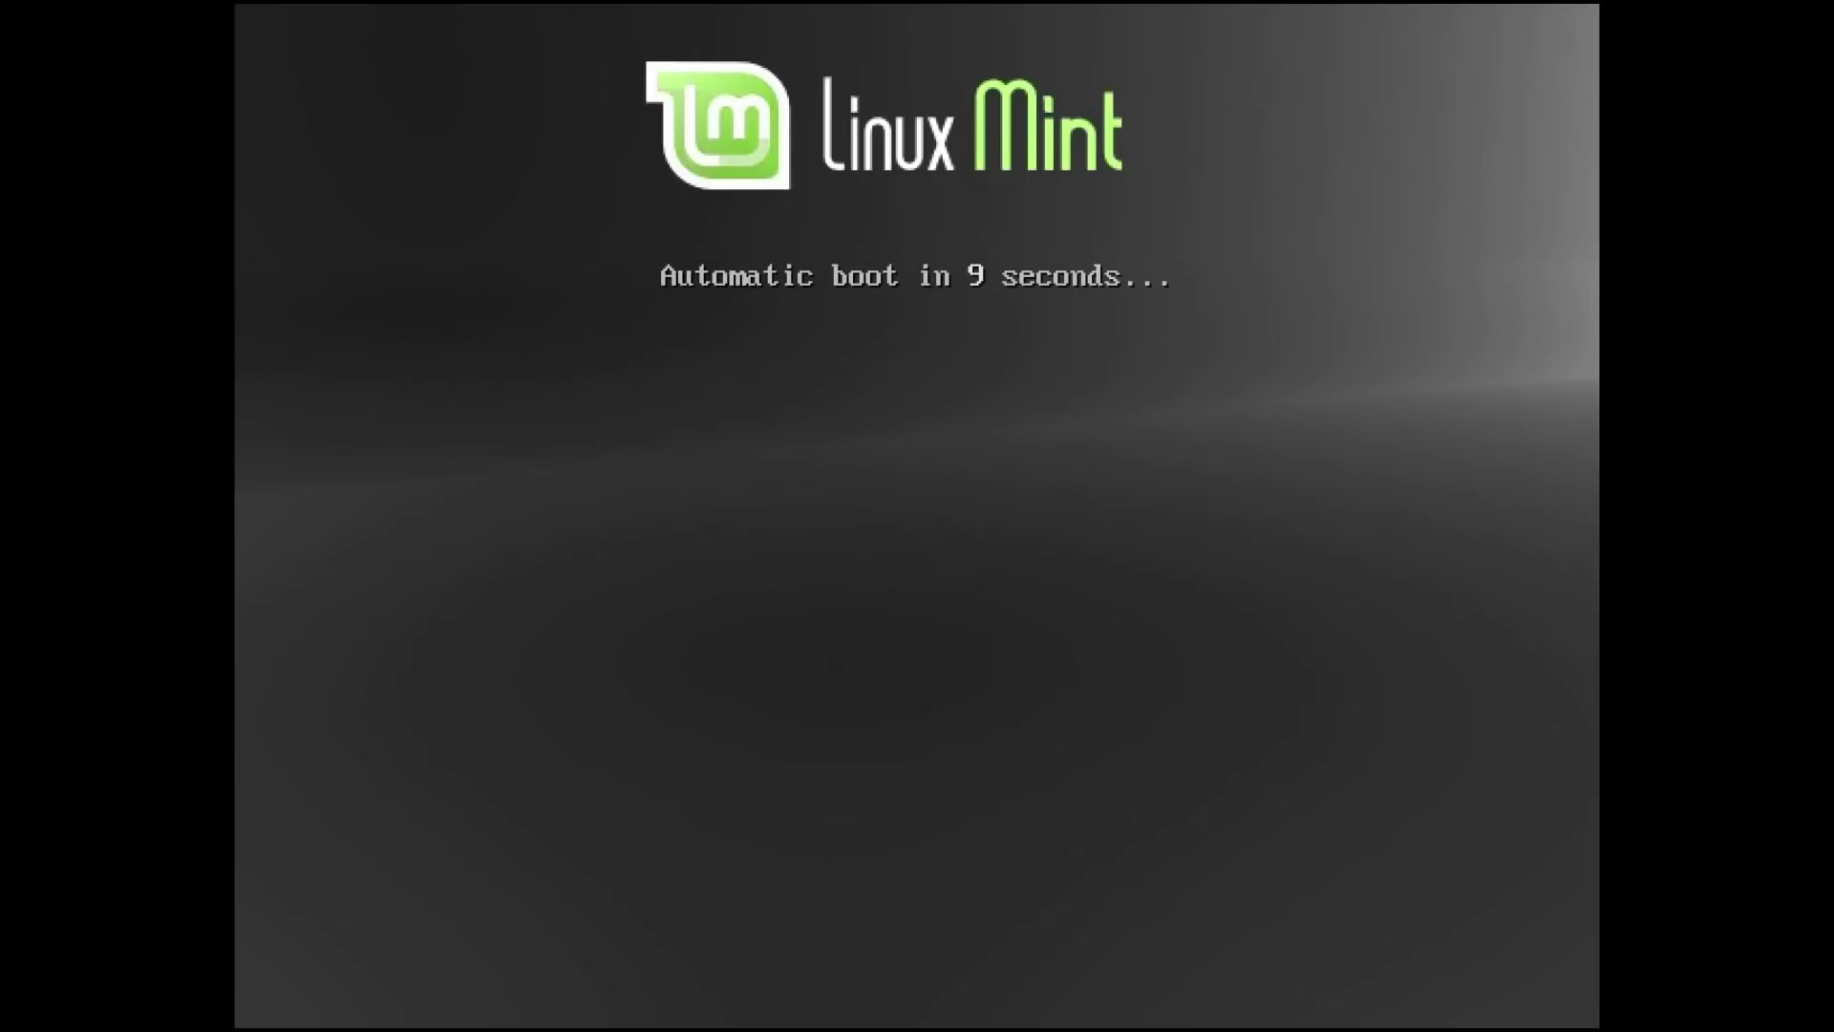
# Boot the Linux Mint 18.1 live session from the USB drive immediately, skipping the countdown
pyautogui.press('Return')
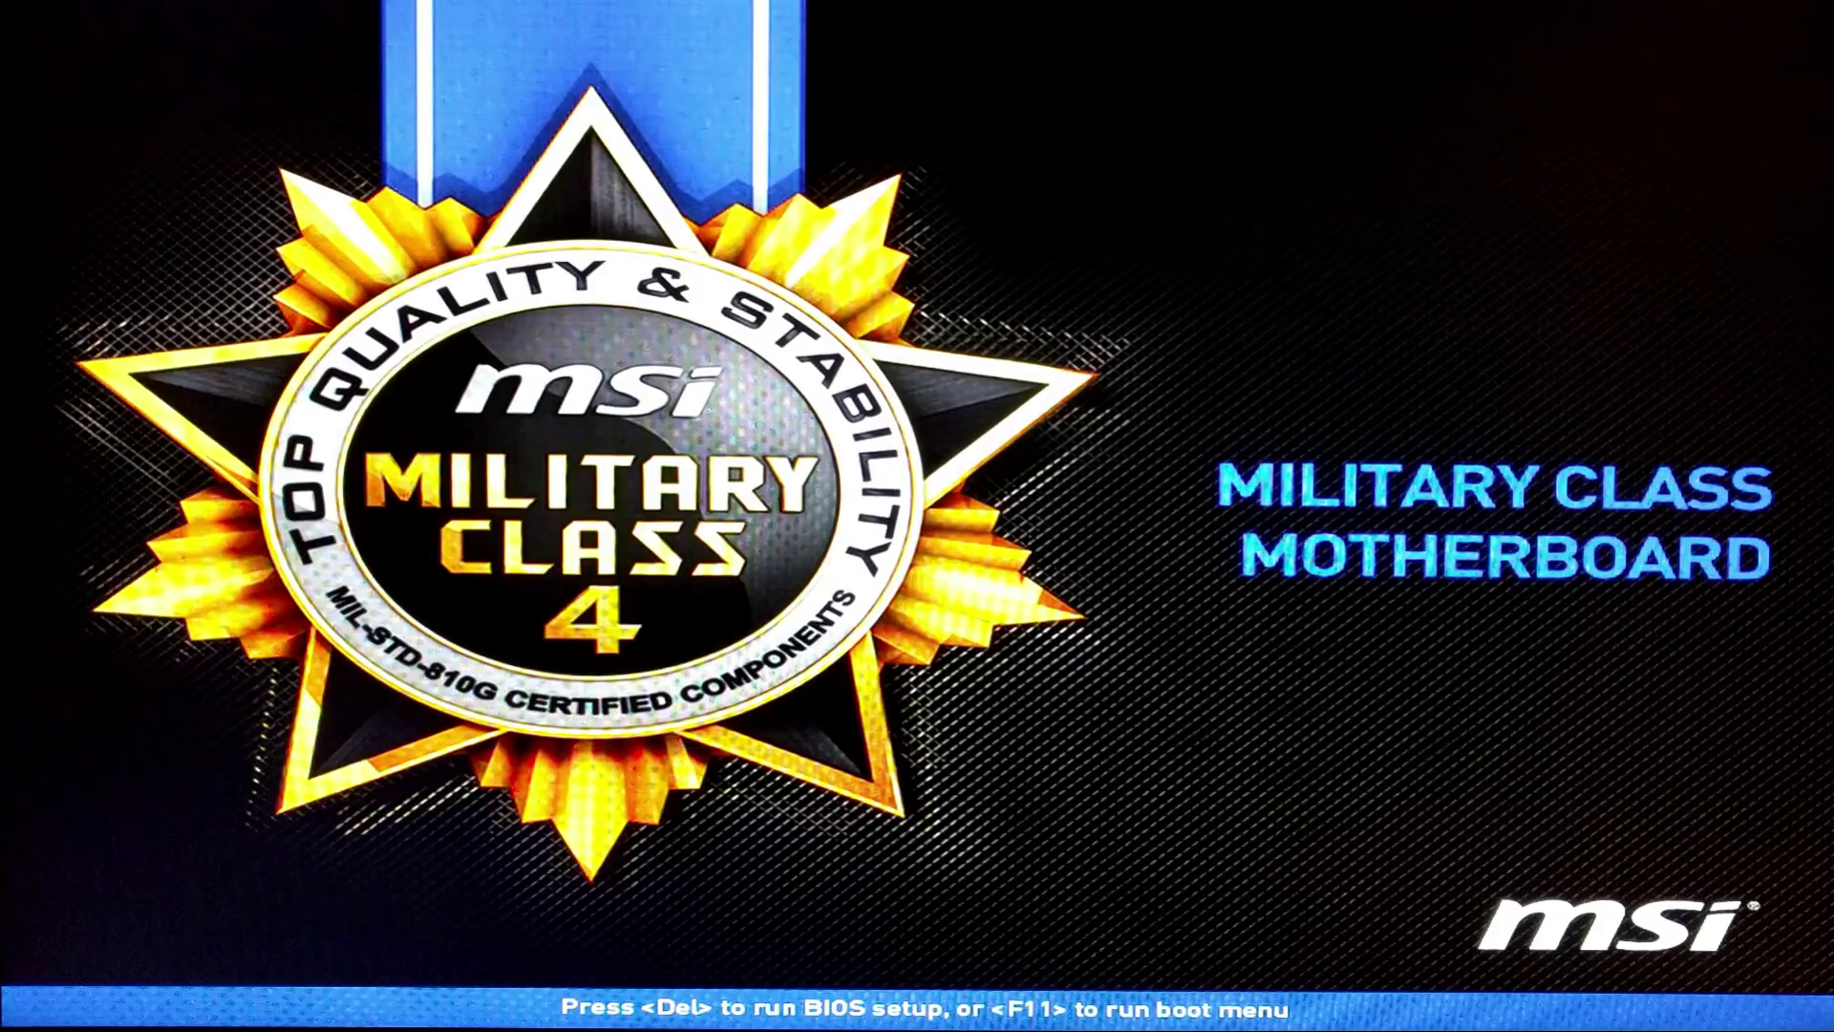
# Enter Click BIOS 4 with Del, go to Settings\Boot, and keep Boot mode select at LEGACY+UEFI
pyautogui.press('Delete')
pyautogui.click(250, 448)
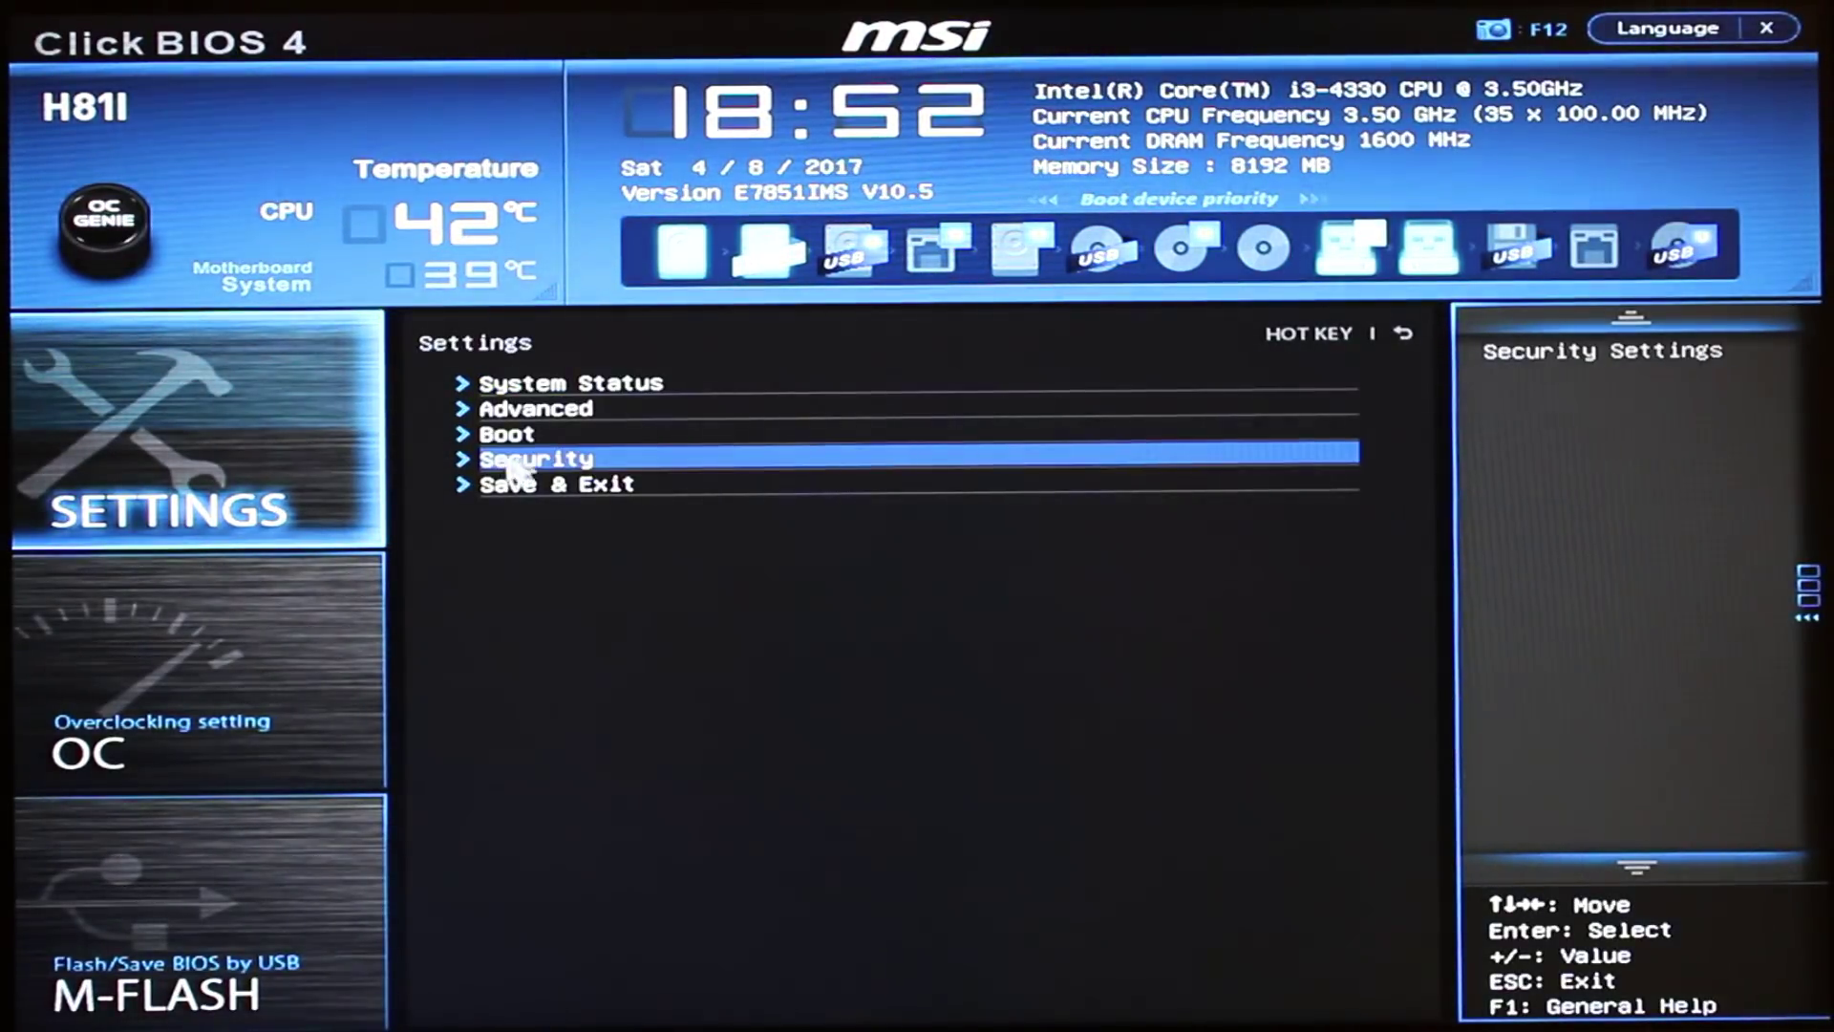
pyautogui.click(463, 434)
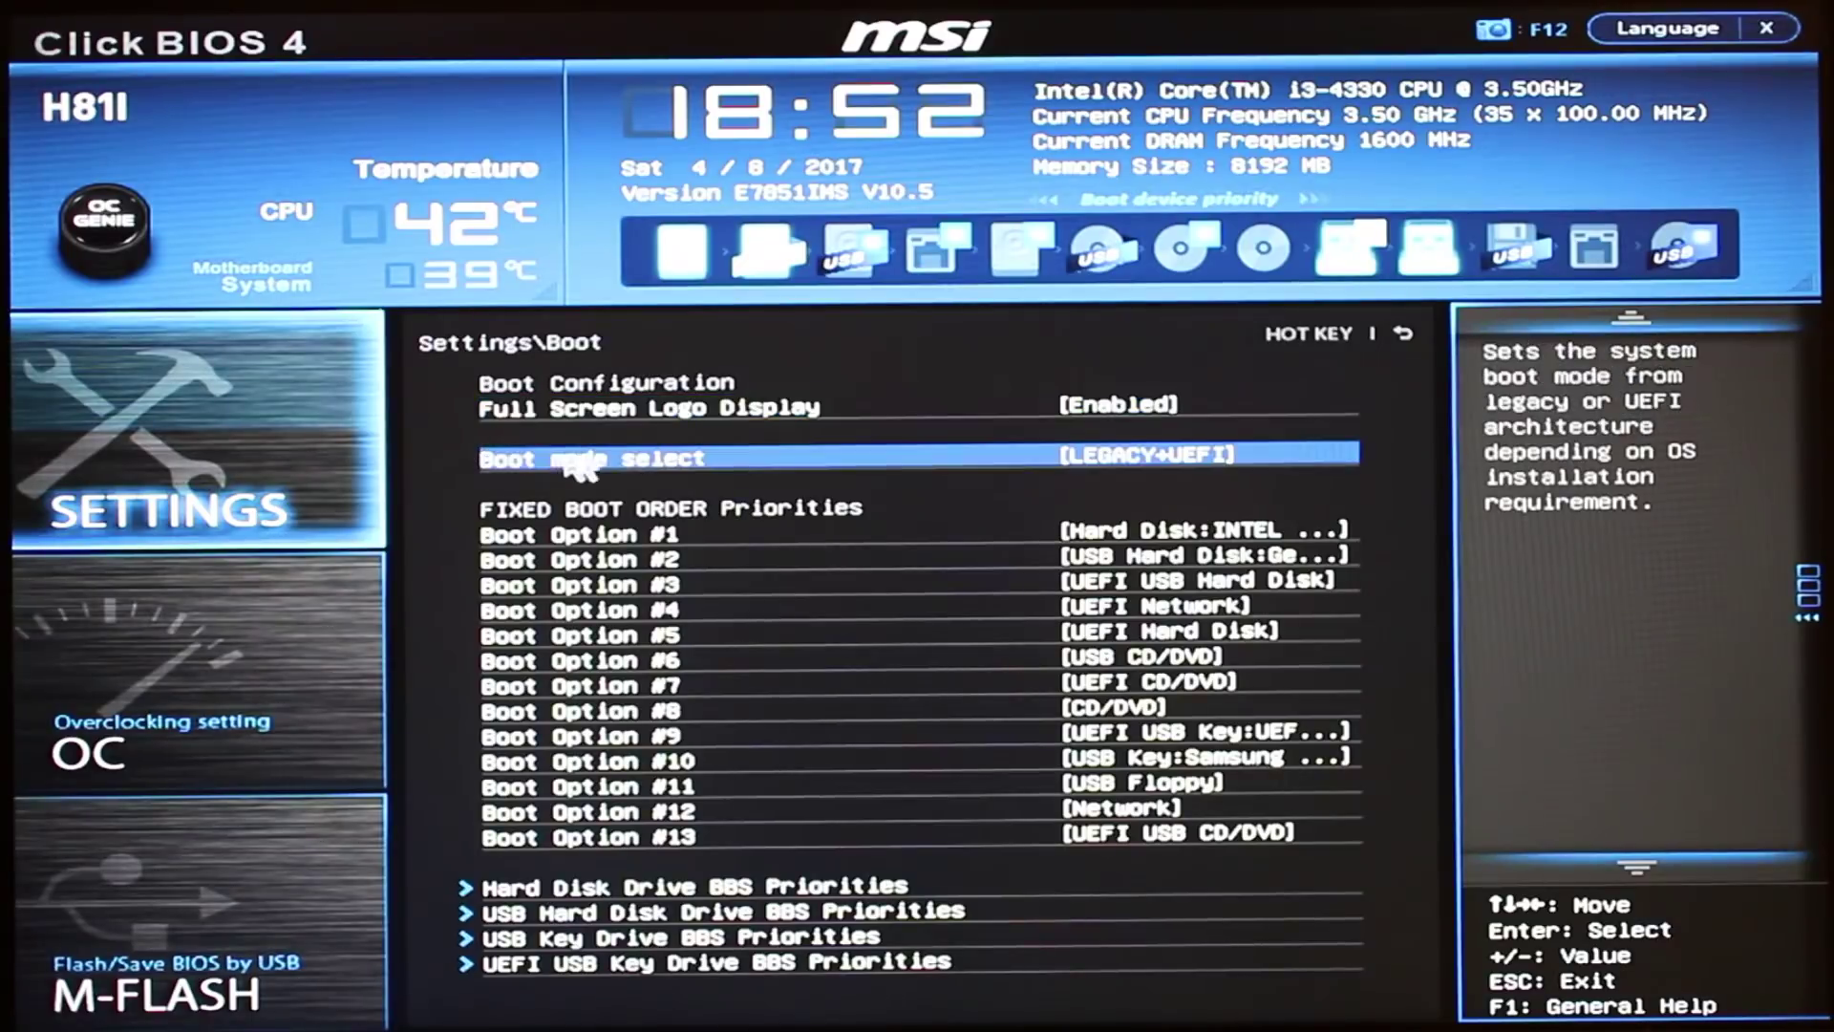
pyautogui.click(1170, 469)
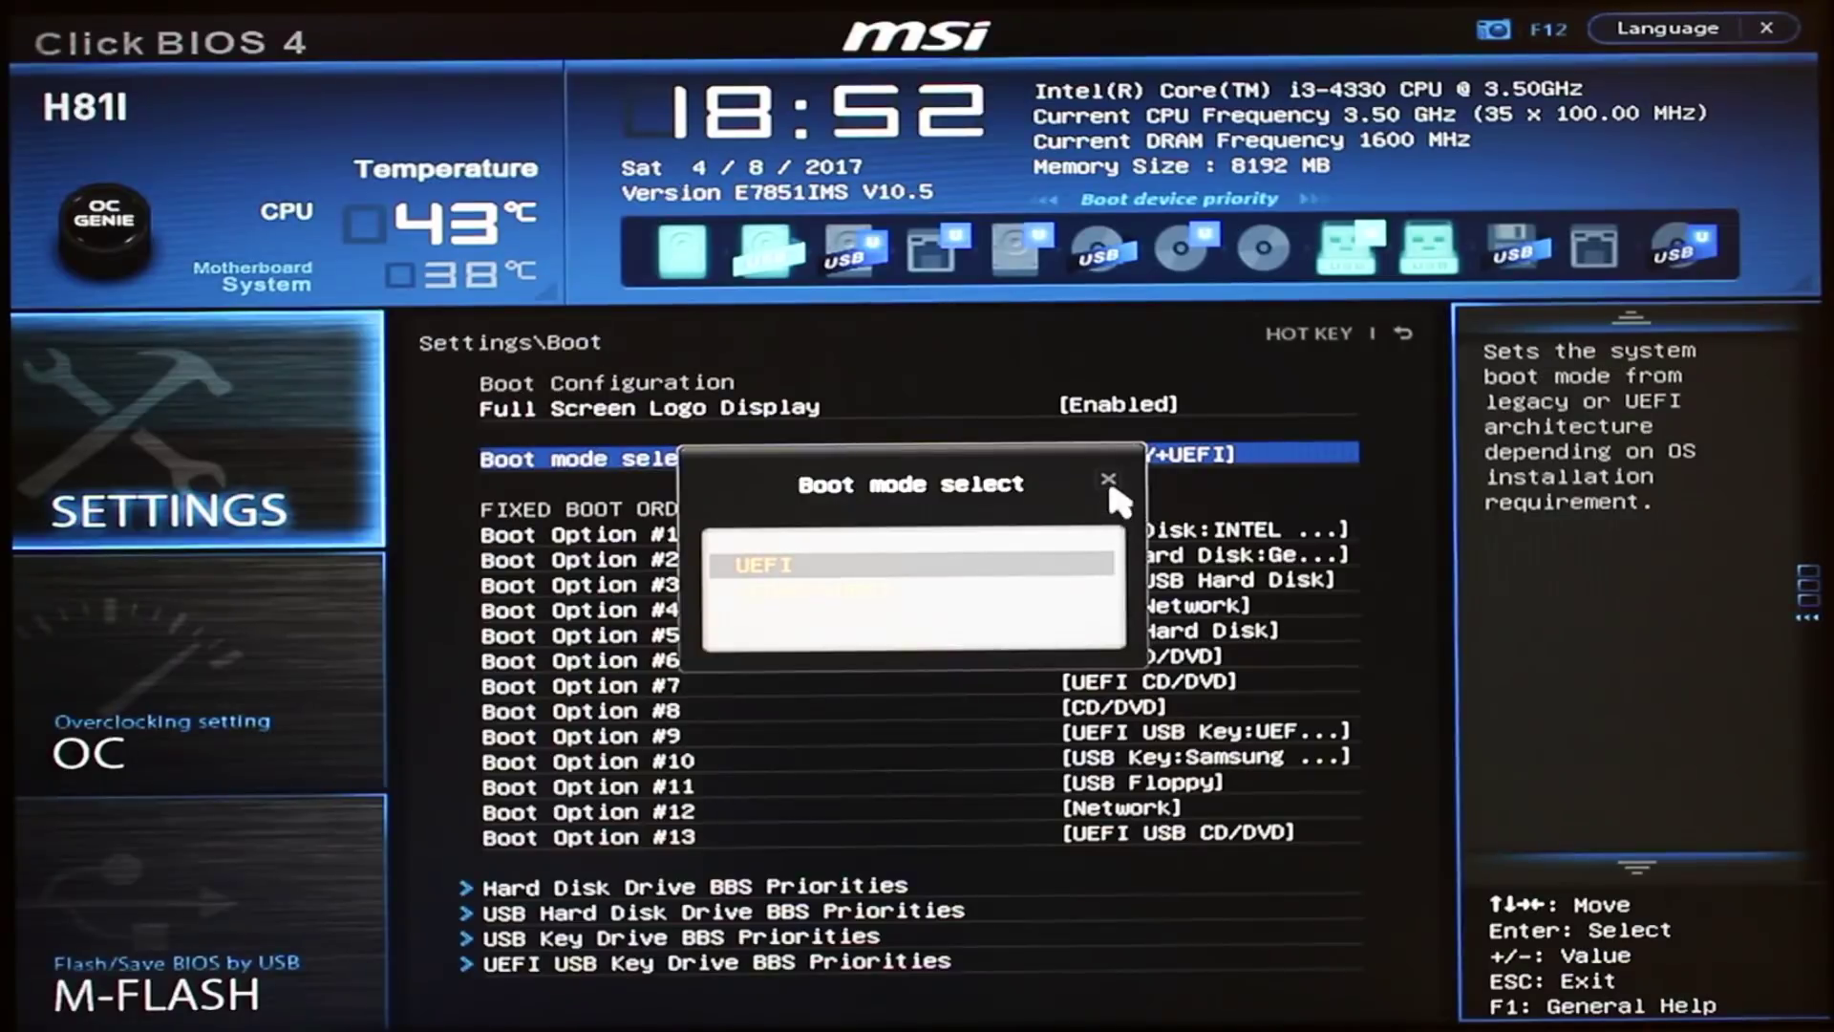
pyautogui.click(931, 594)
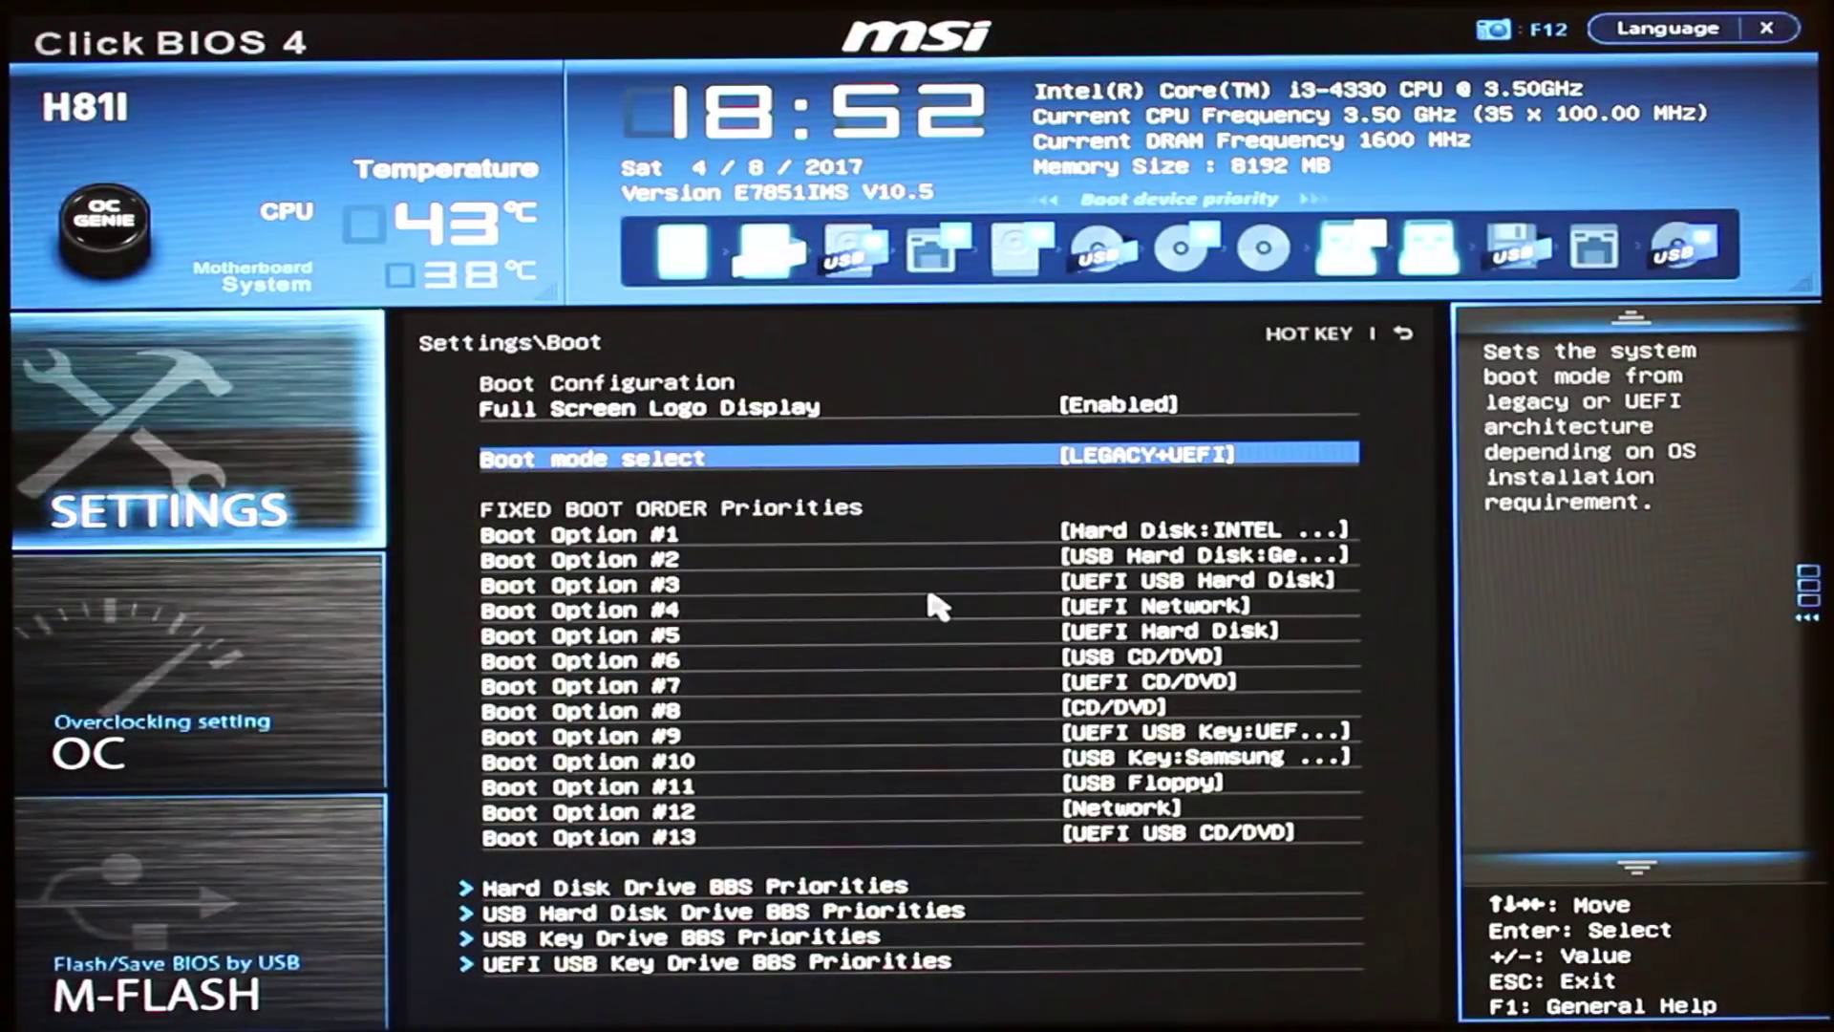
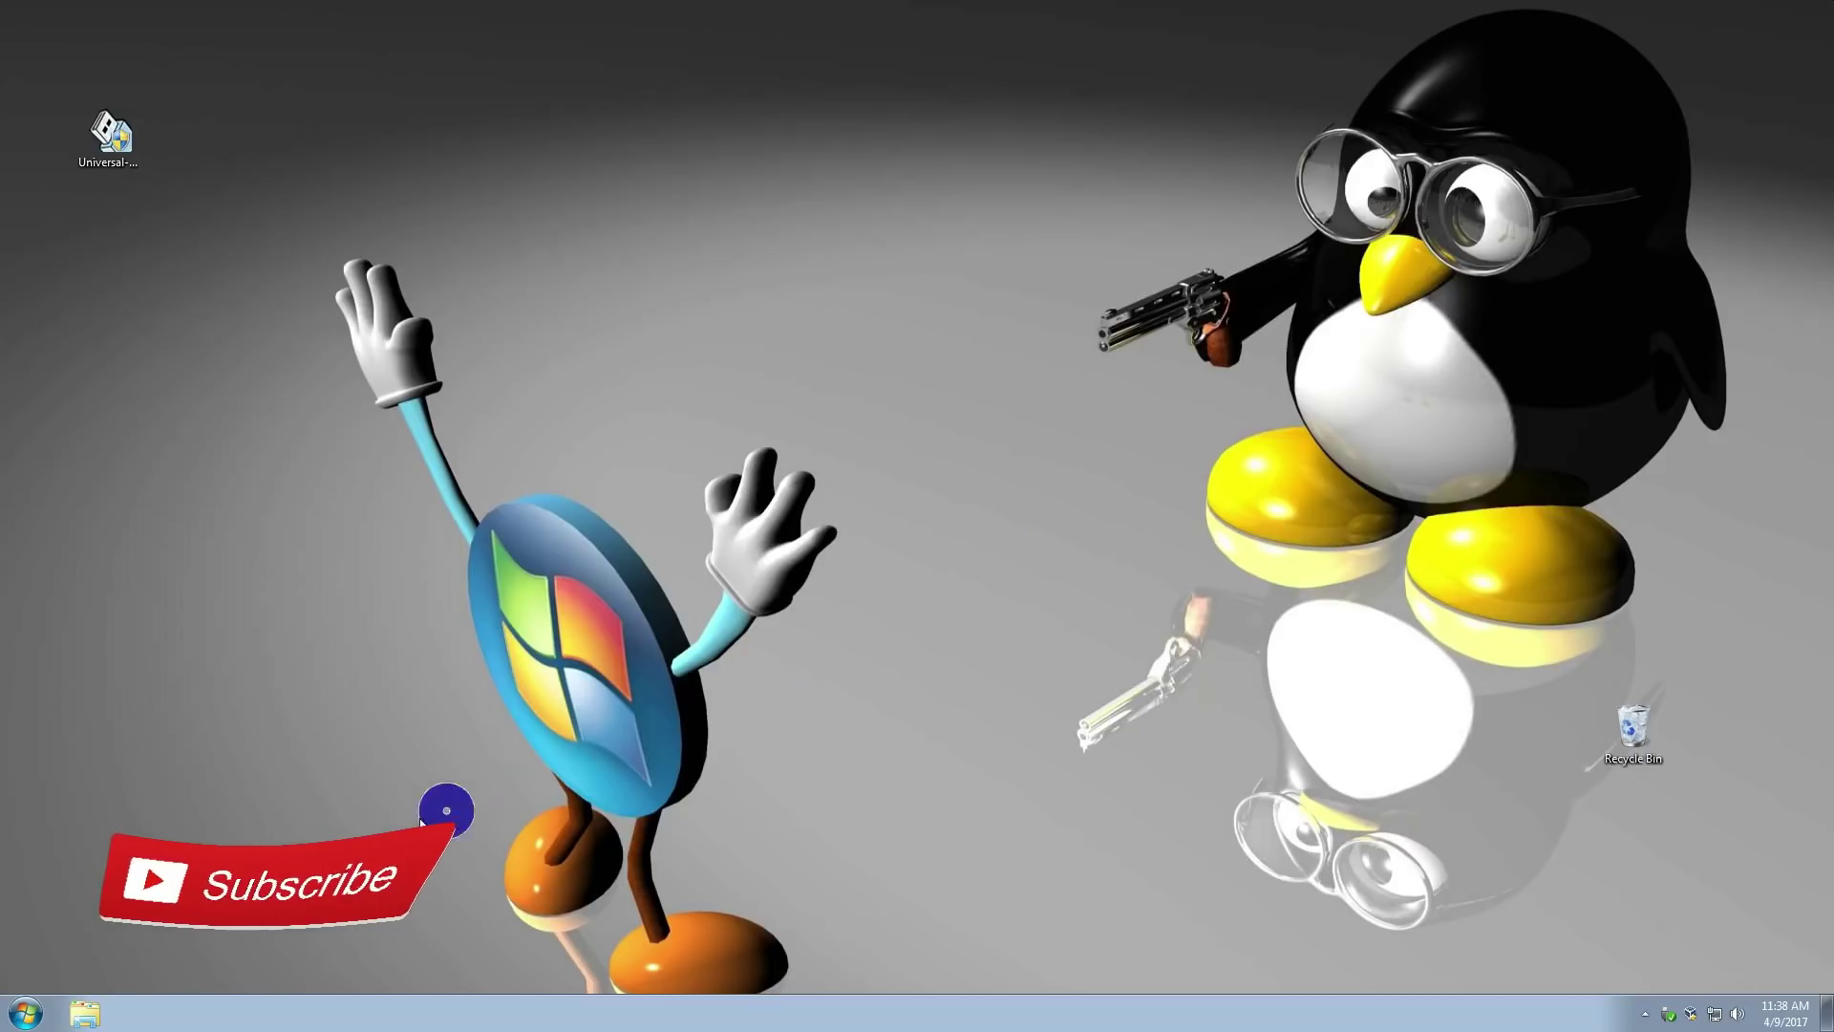
# Open Windows Explorer from the taskbar to view the Libraries
pyautogui.click(80, 1018)
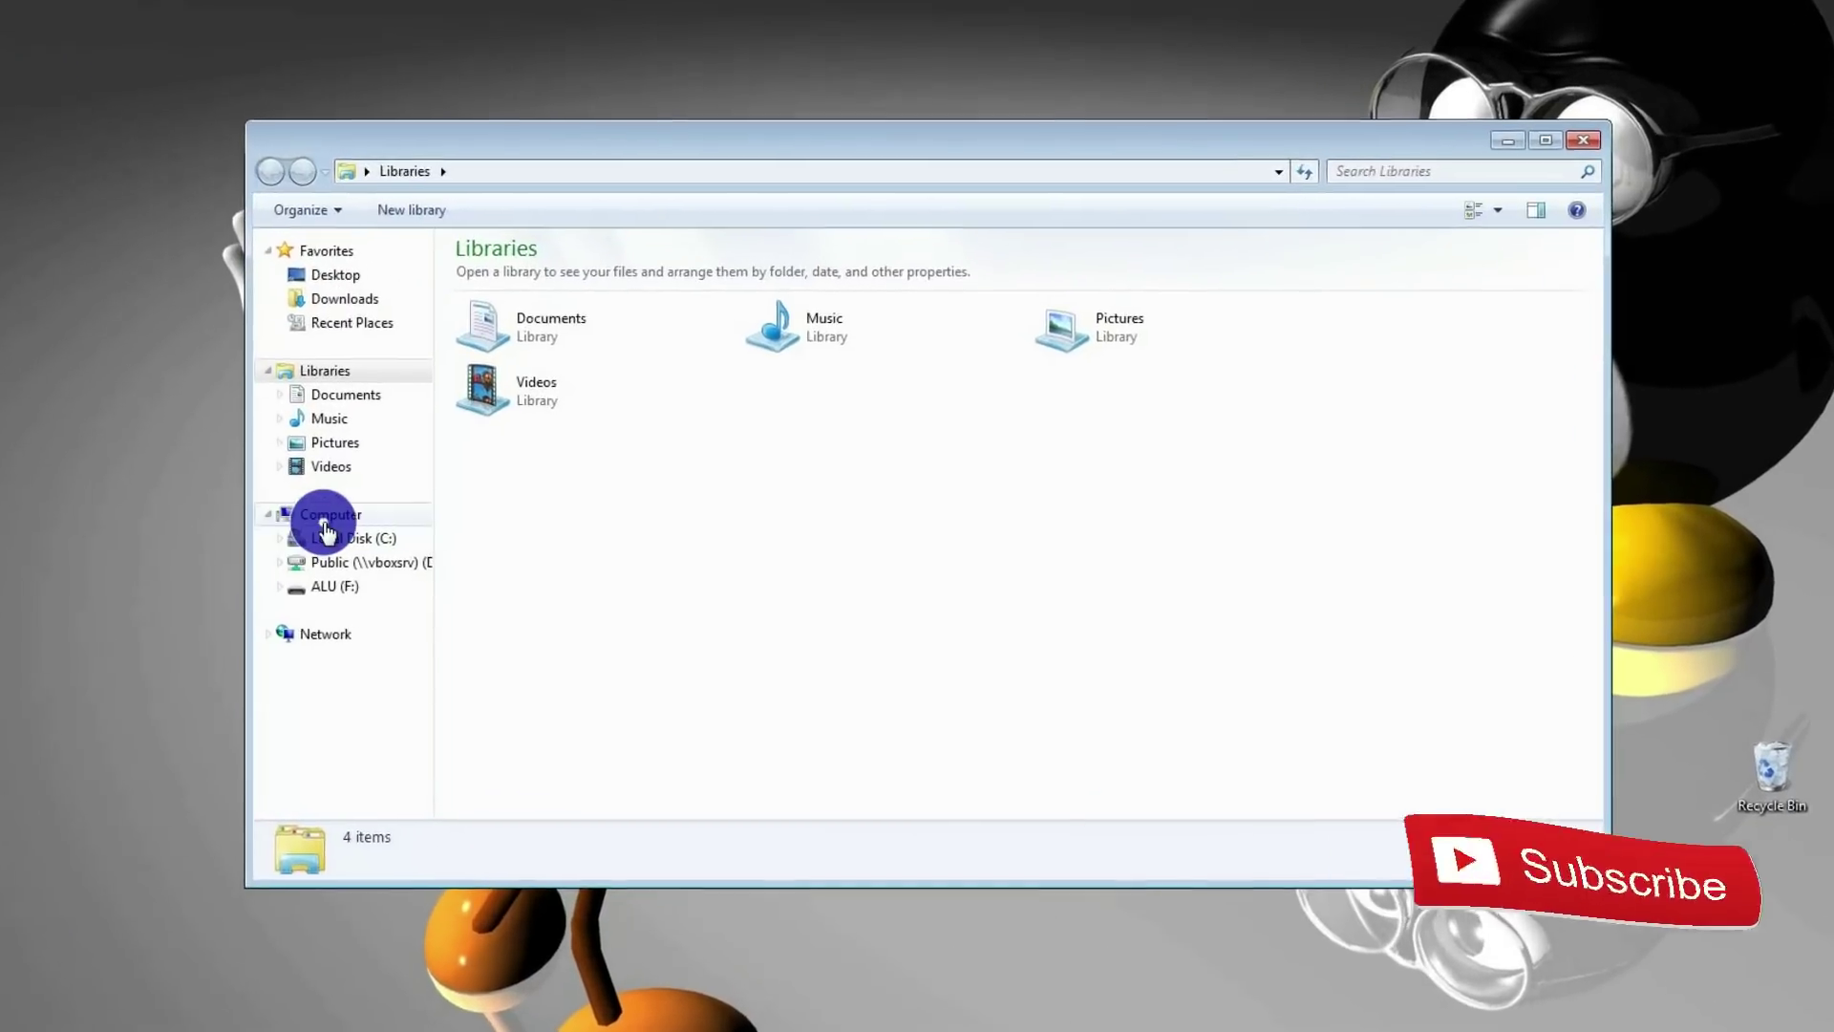
# Copy the Vbox user folder from C:\Users
pyautogui.click(396, 516)
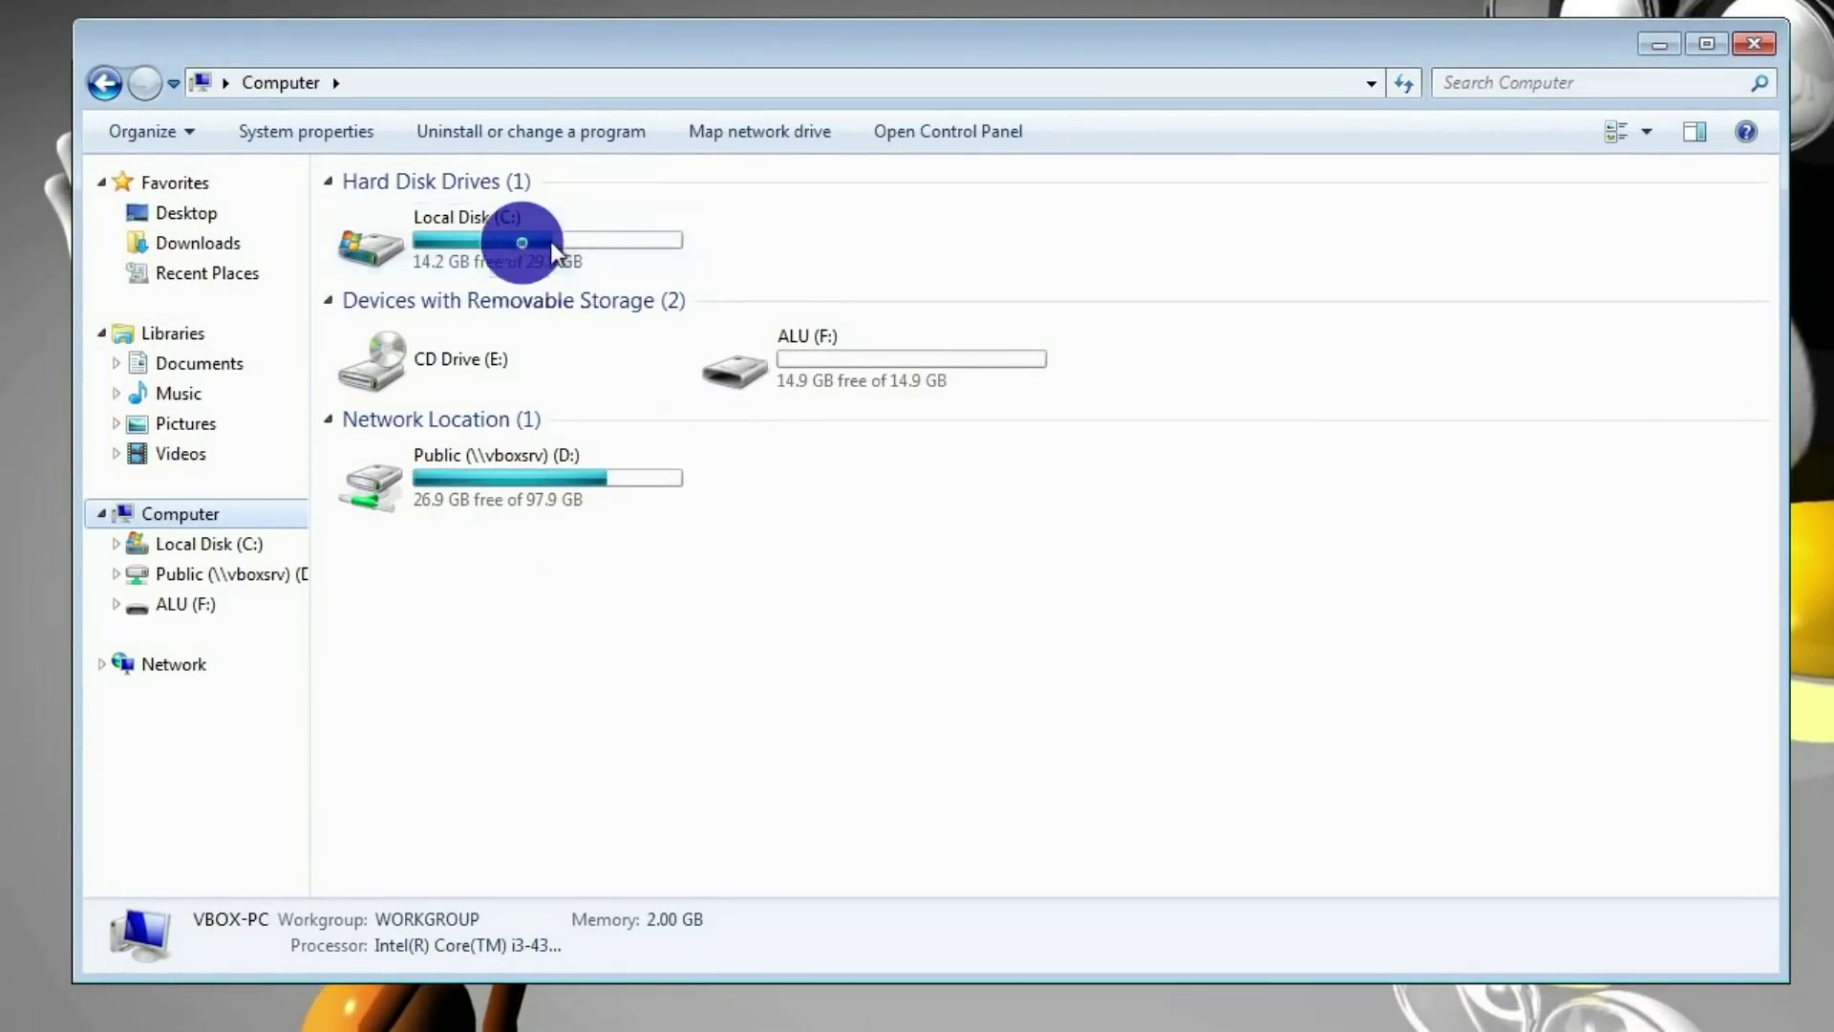
pyautogui.doubleClick(616, 238)
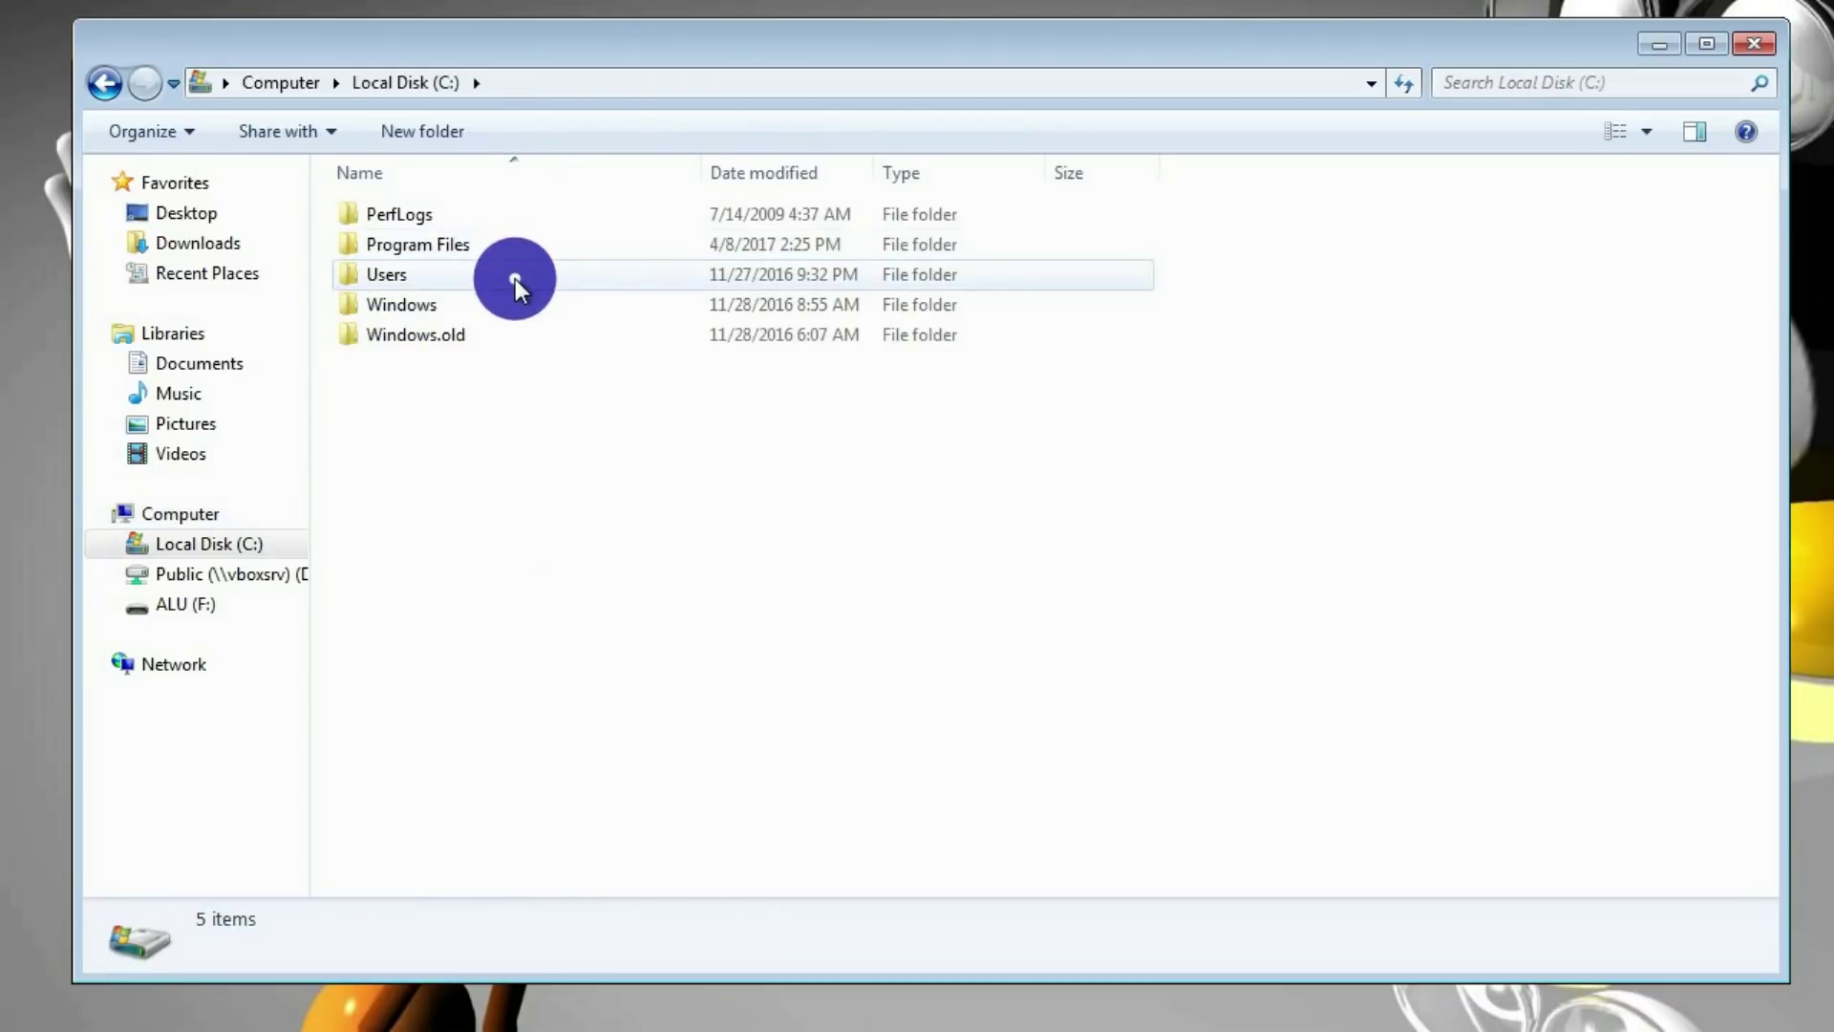
pyautogui.doubleClick(519, 275)
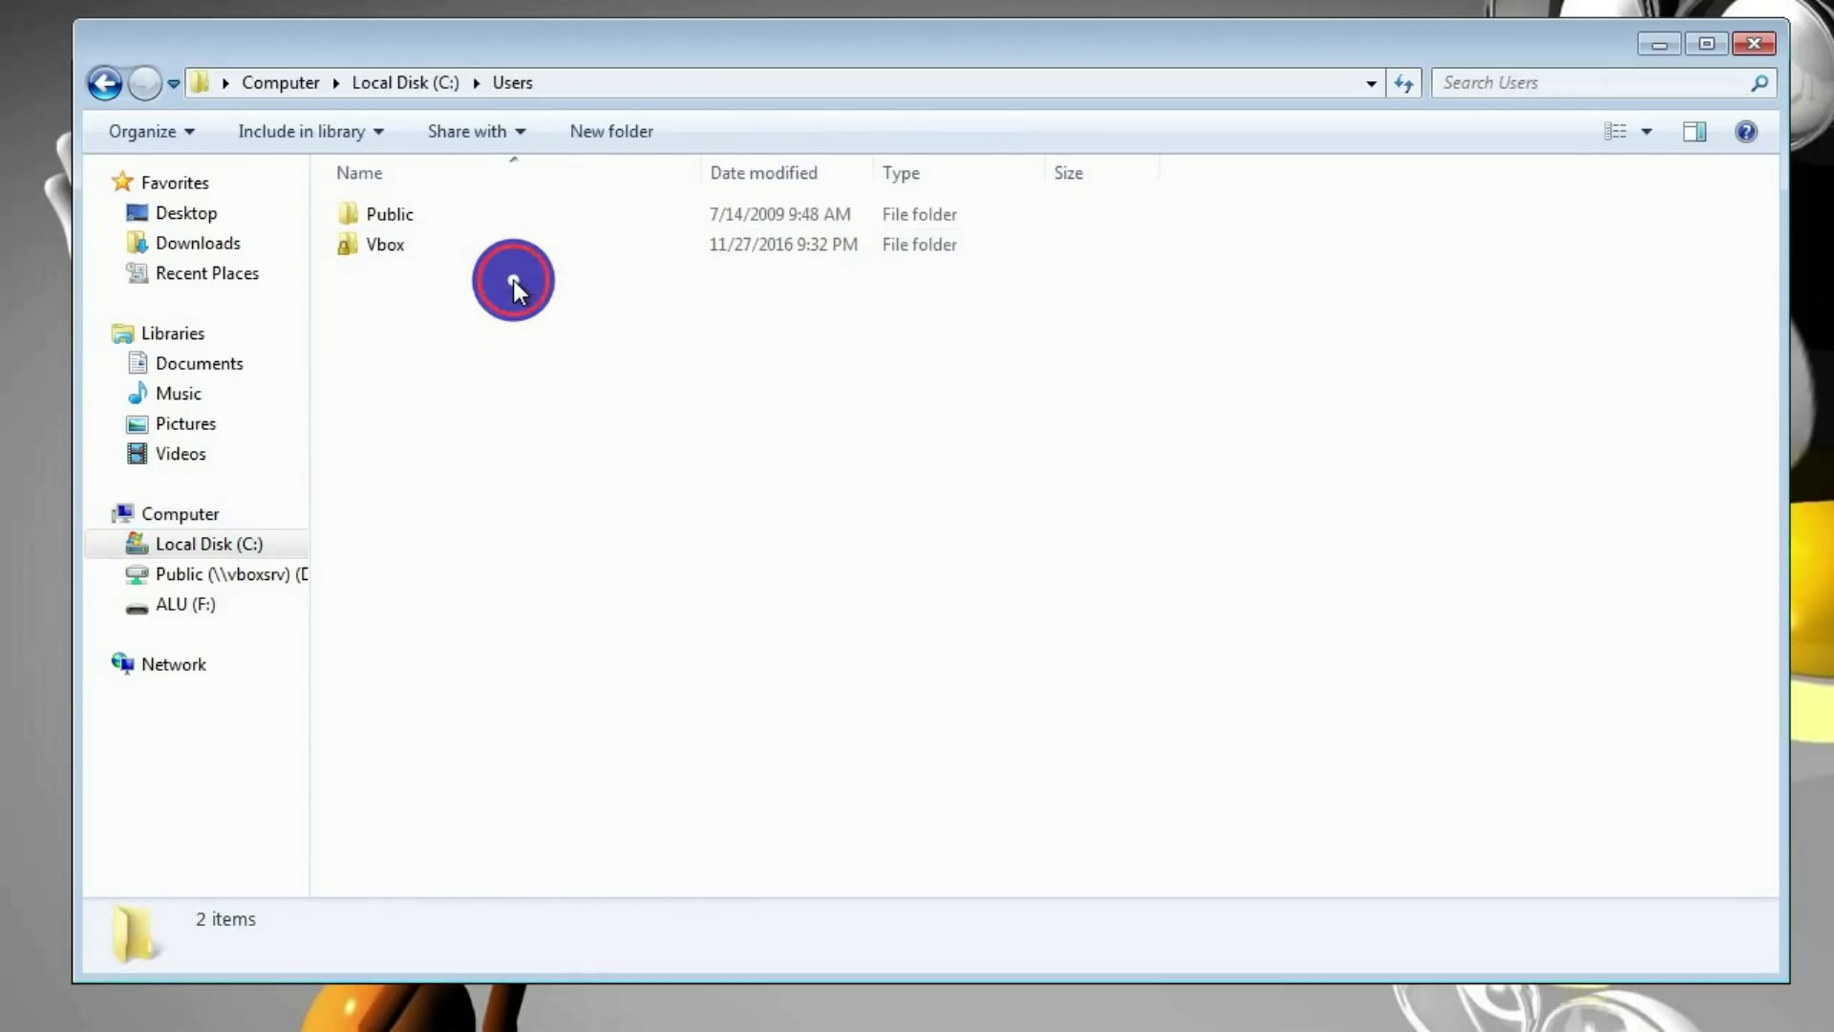
pyautogui.click(411, 246)
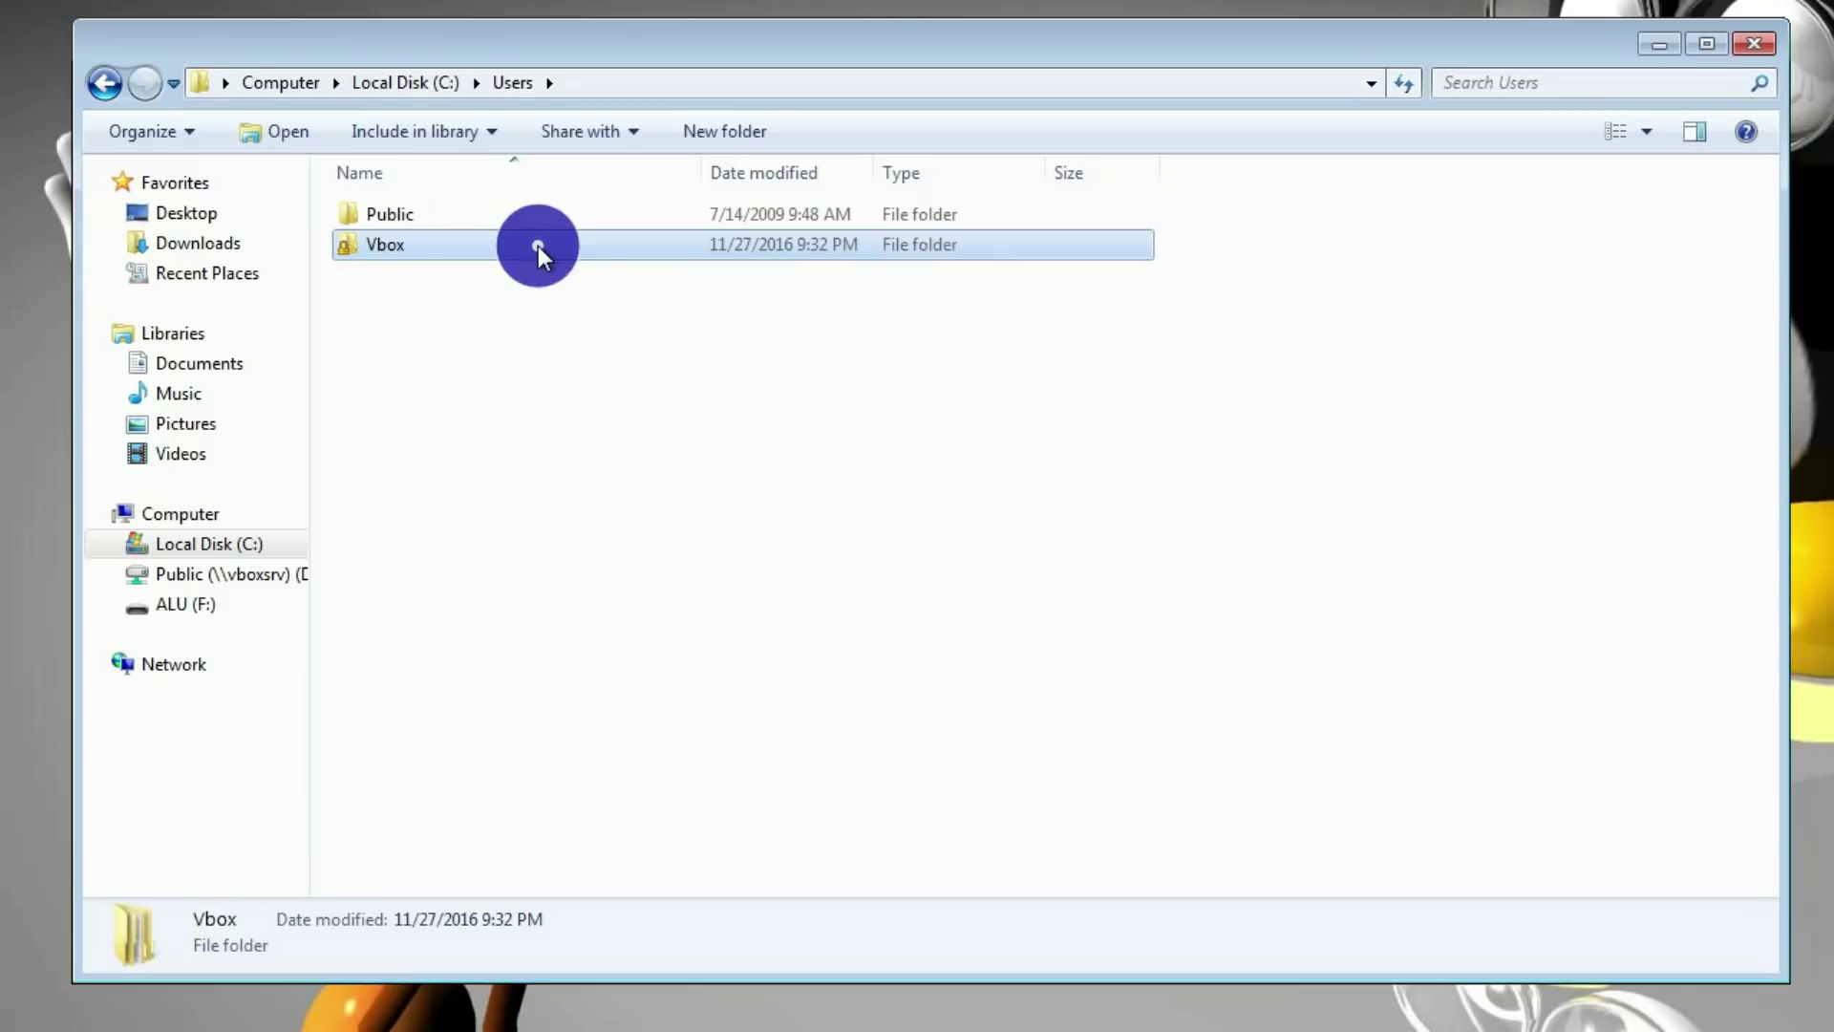
pyautogui.rightClick(538, 246)
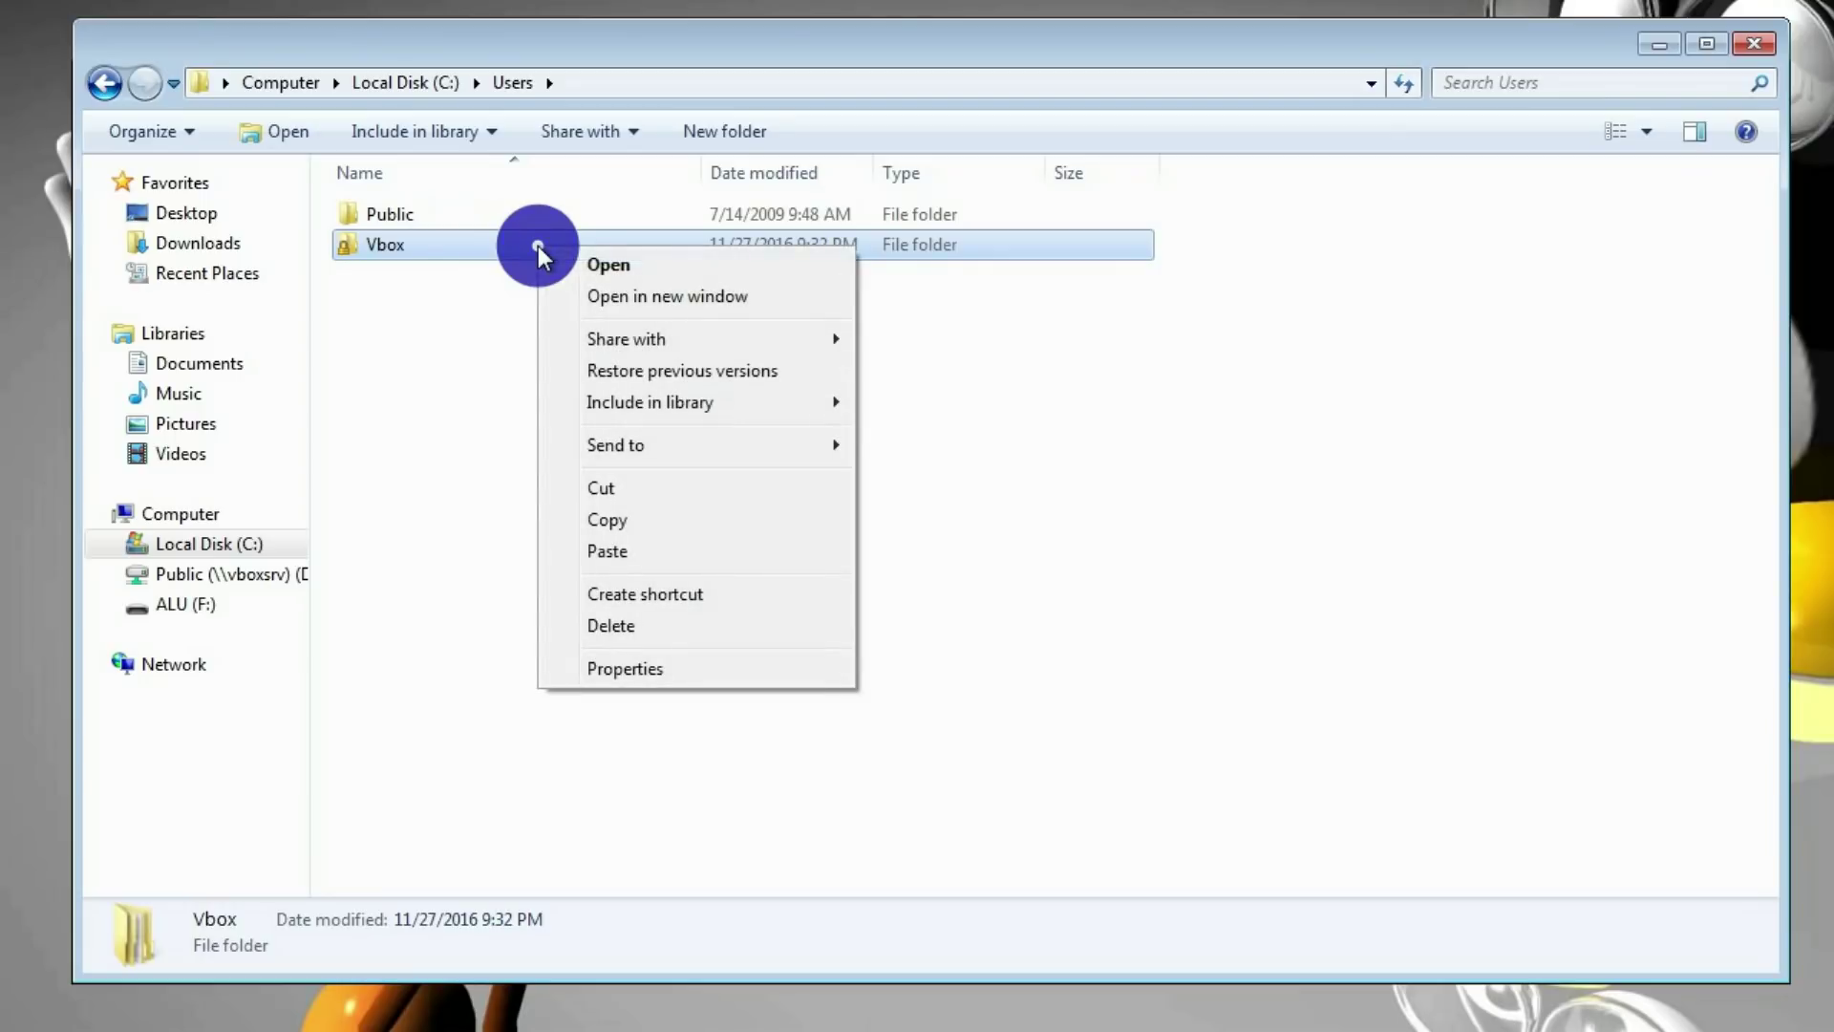
pyautogui.click(690, 523)
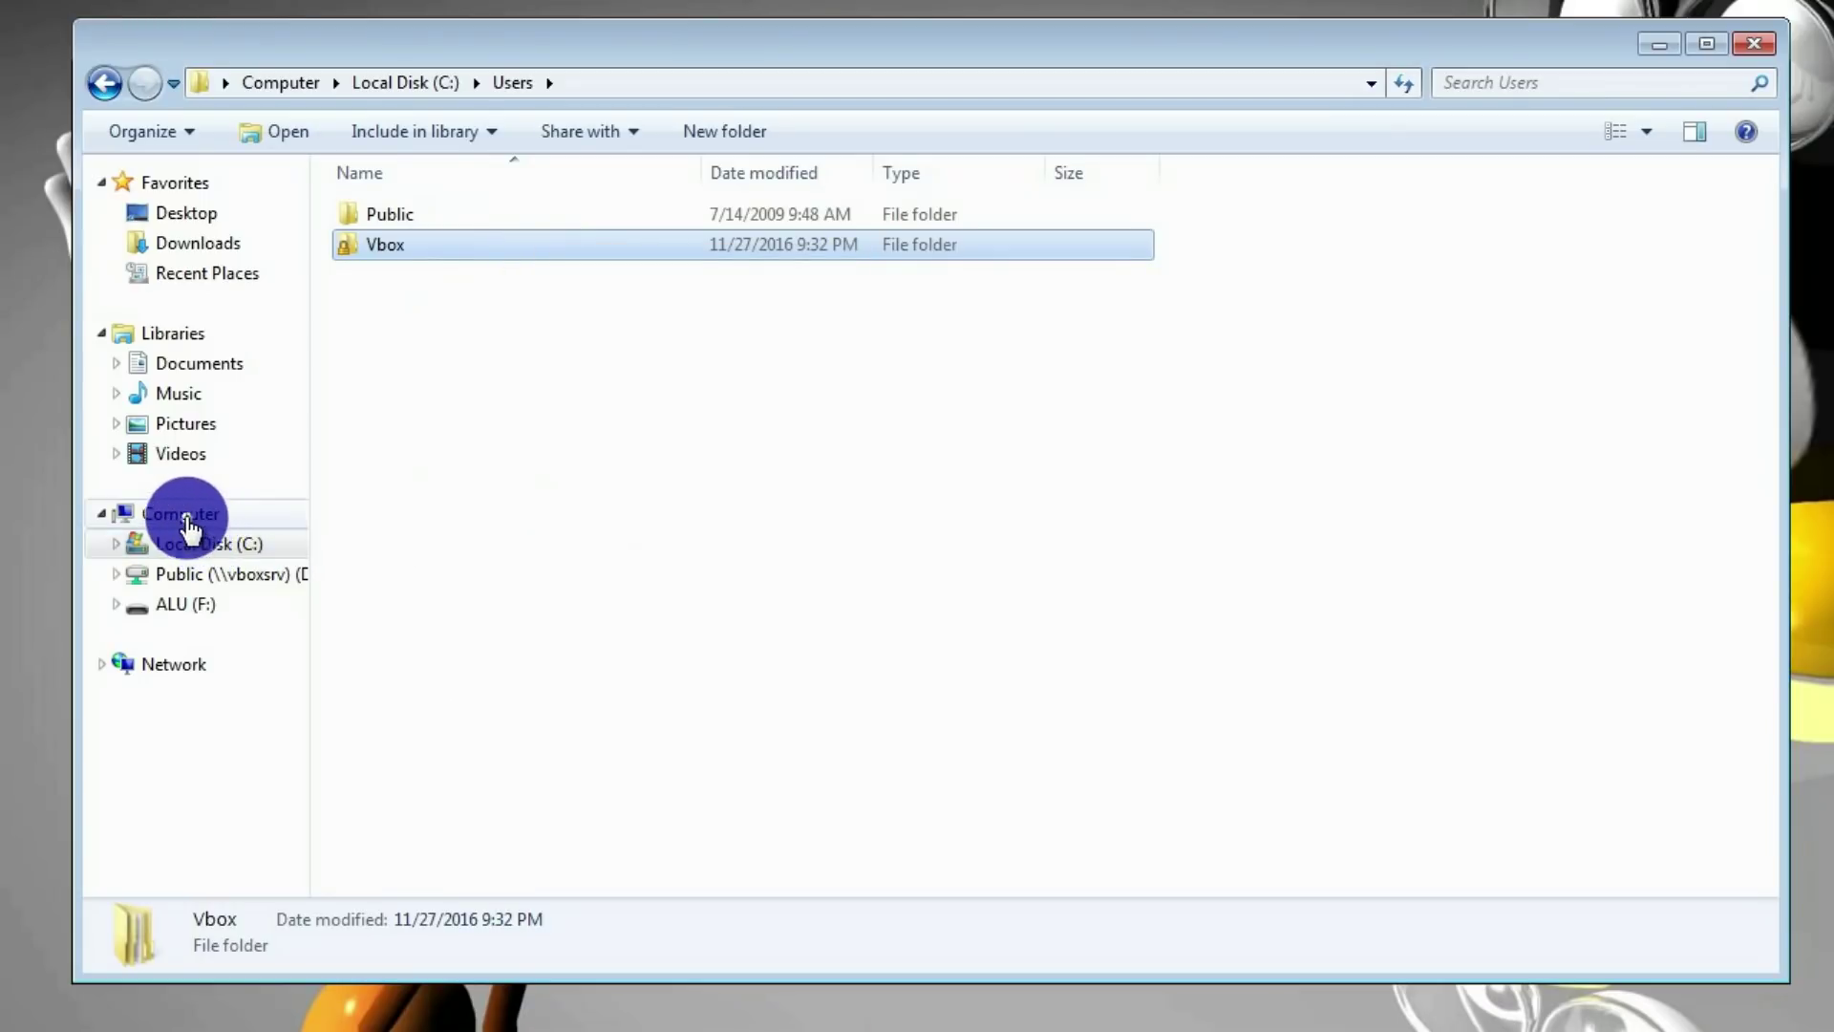
# Paste the Vbox folder onto the ALU (F:) drive
pyautogui.click(184, 515)
pyautogui.doubleClick(802, 341)
pyautogui.rightClick(640, 421)
pyautogui.click(748, 625)
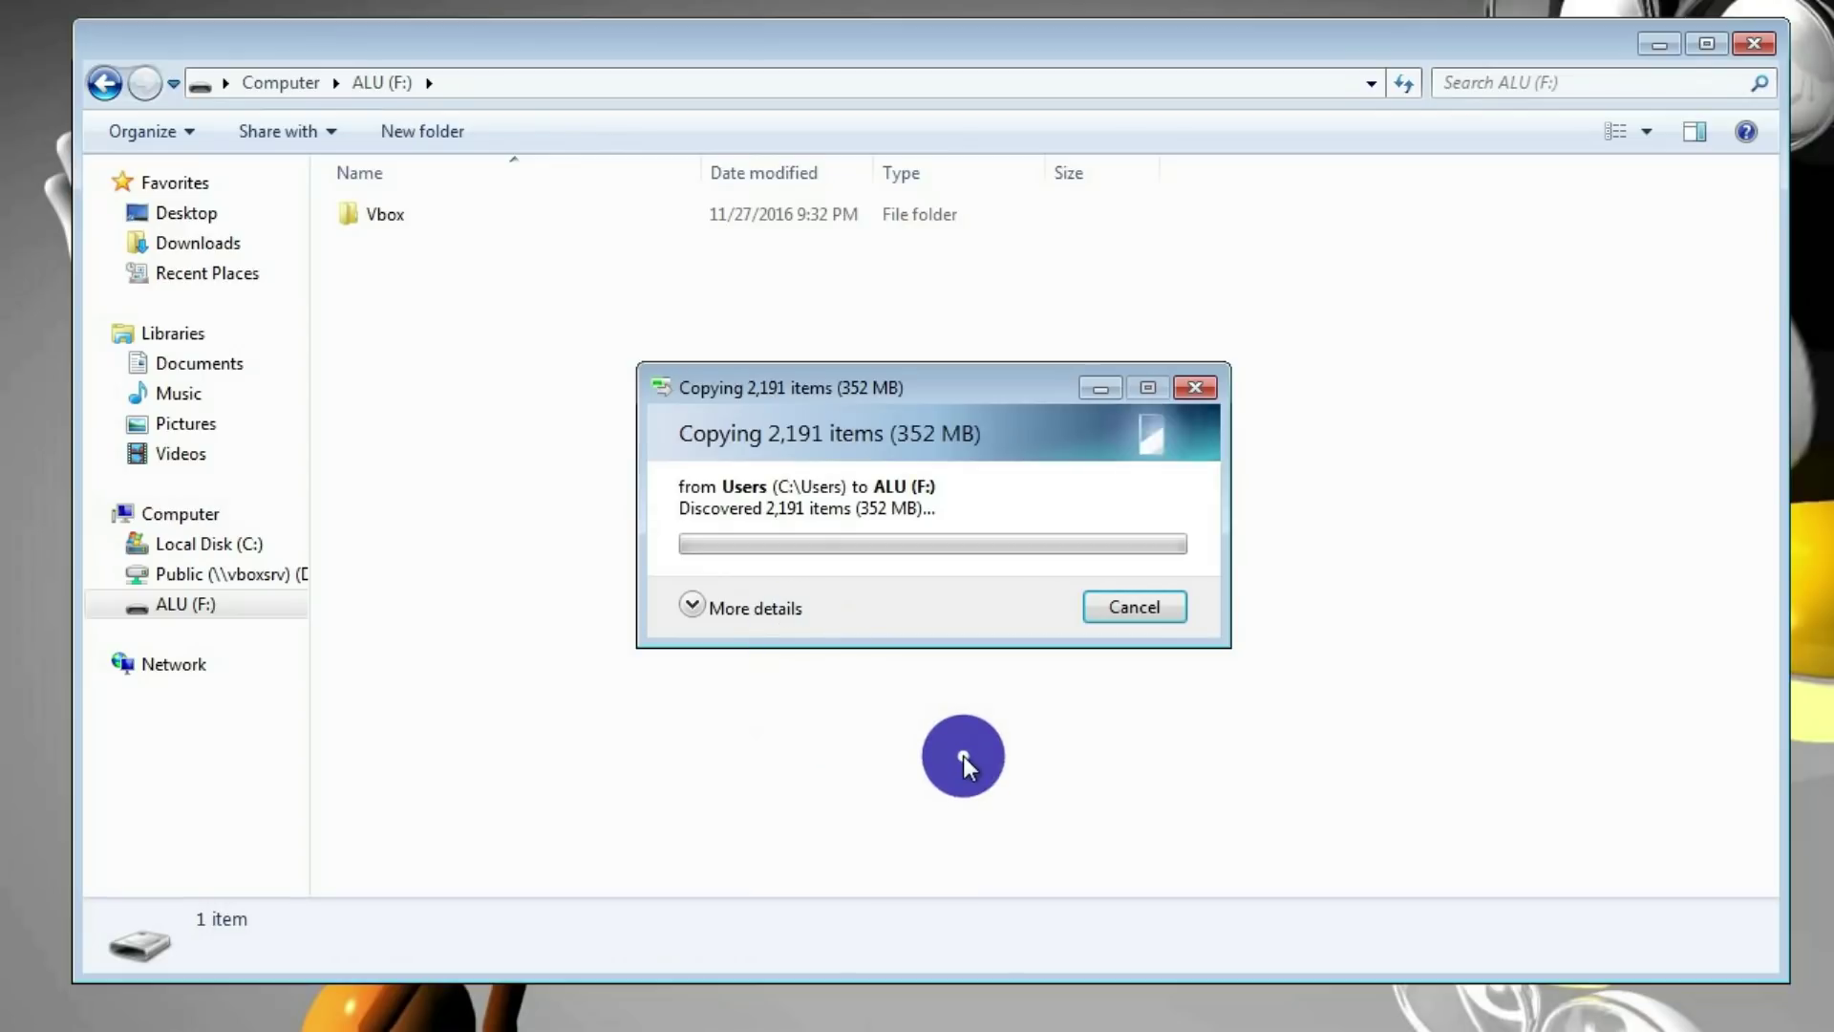
pyautogui.click(230, 512)
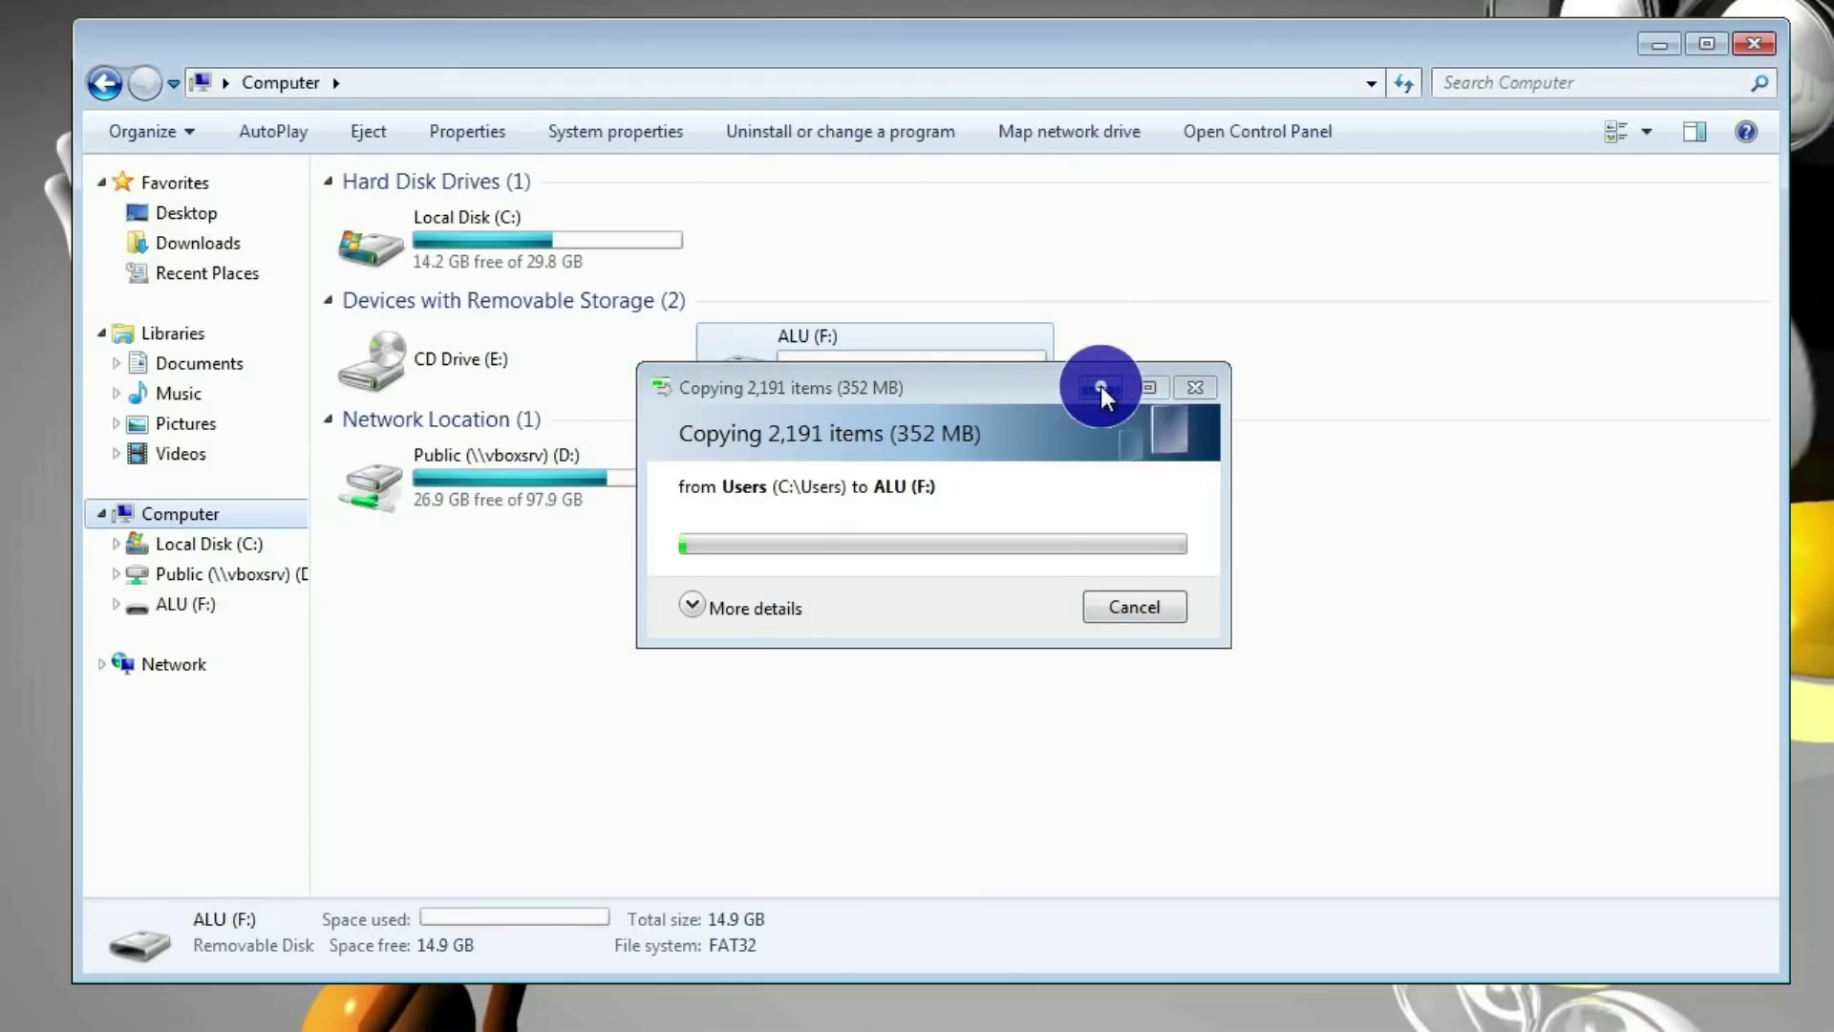
# Minimize the copy progress and Explorer windows, then restore the progress window and move it up-left
pyautogui.click(1100, 386)
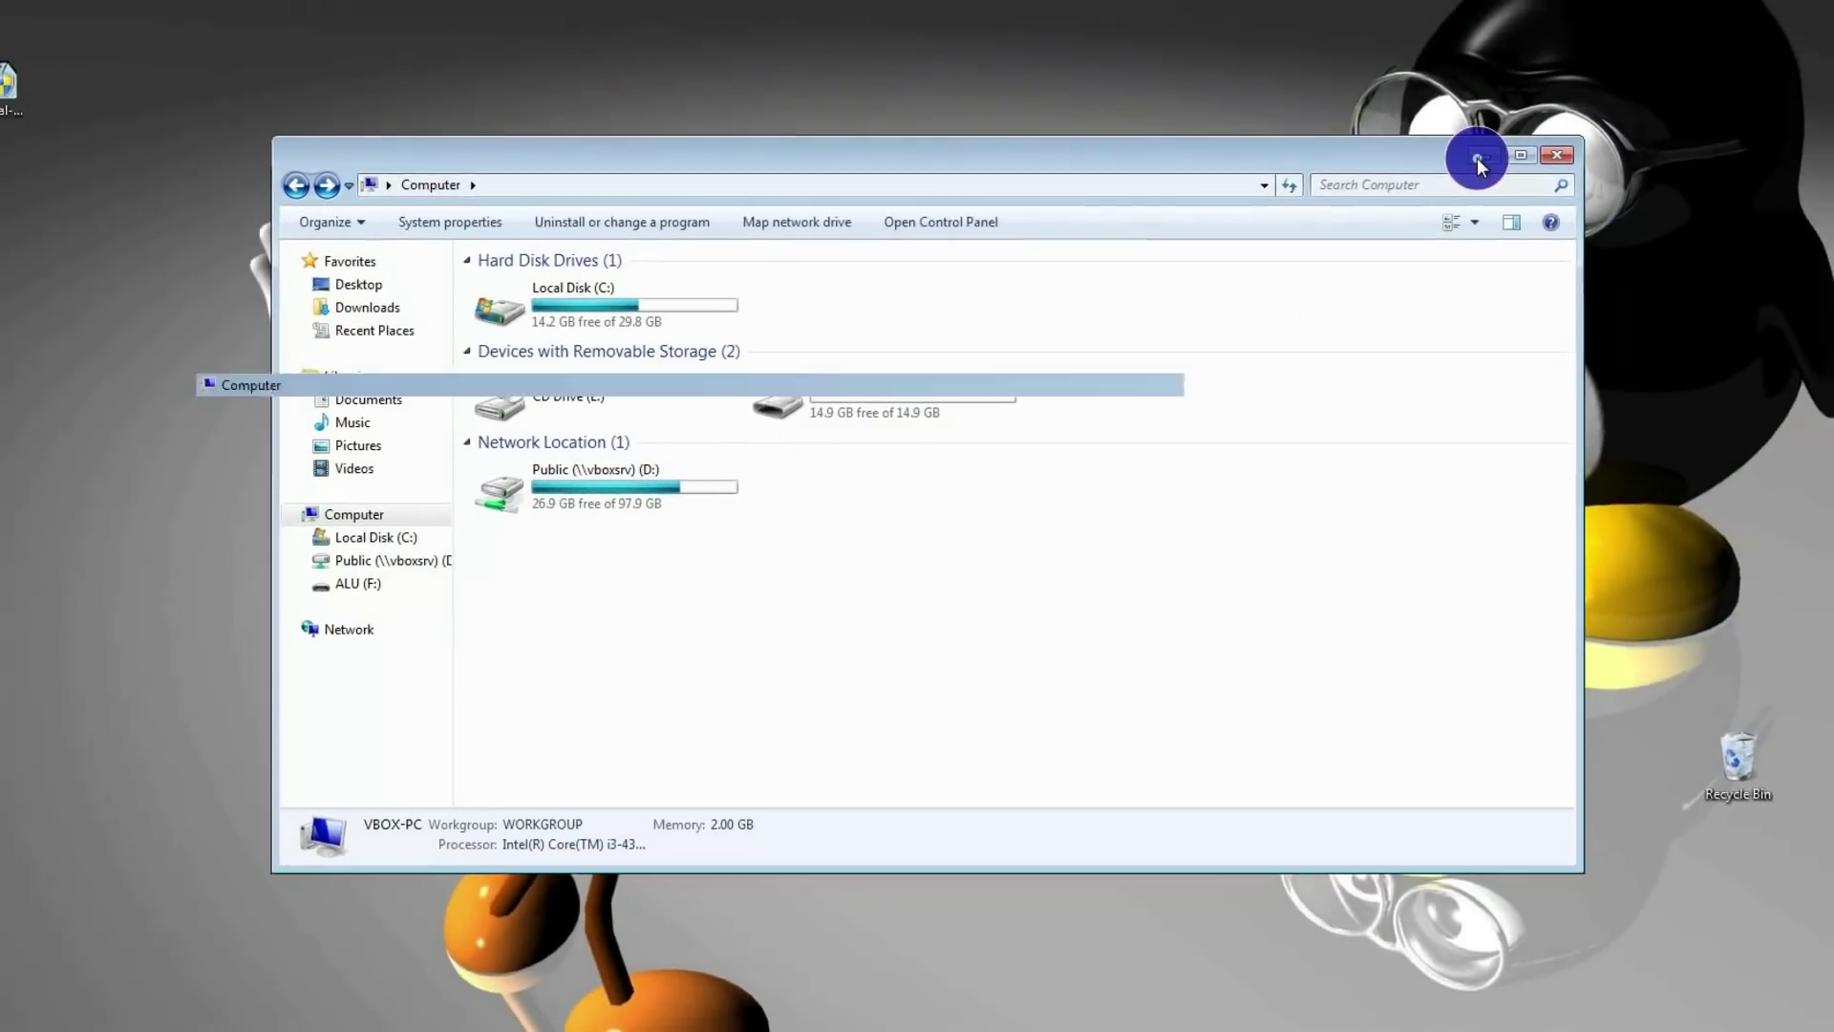
pyautogui.click(1477, 158)
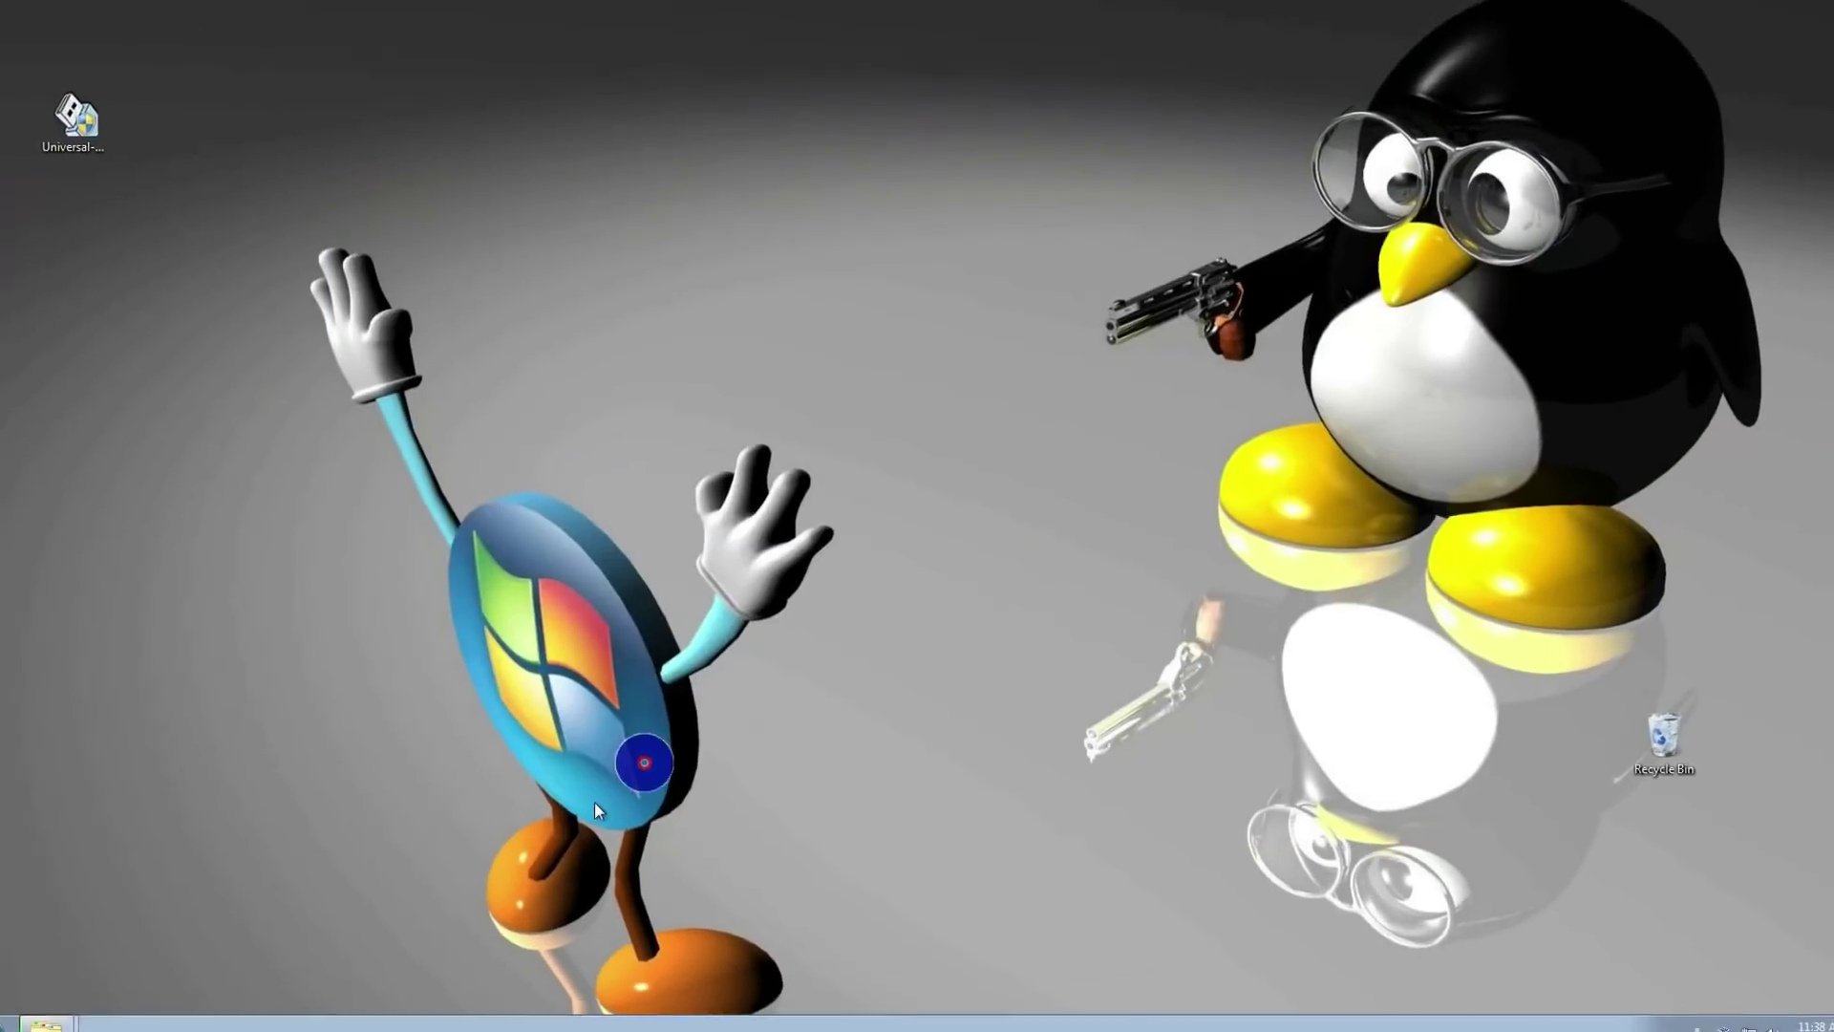
pyautogui.moveTo(80, 1009)
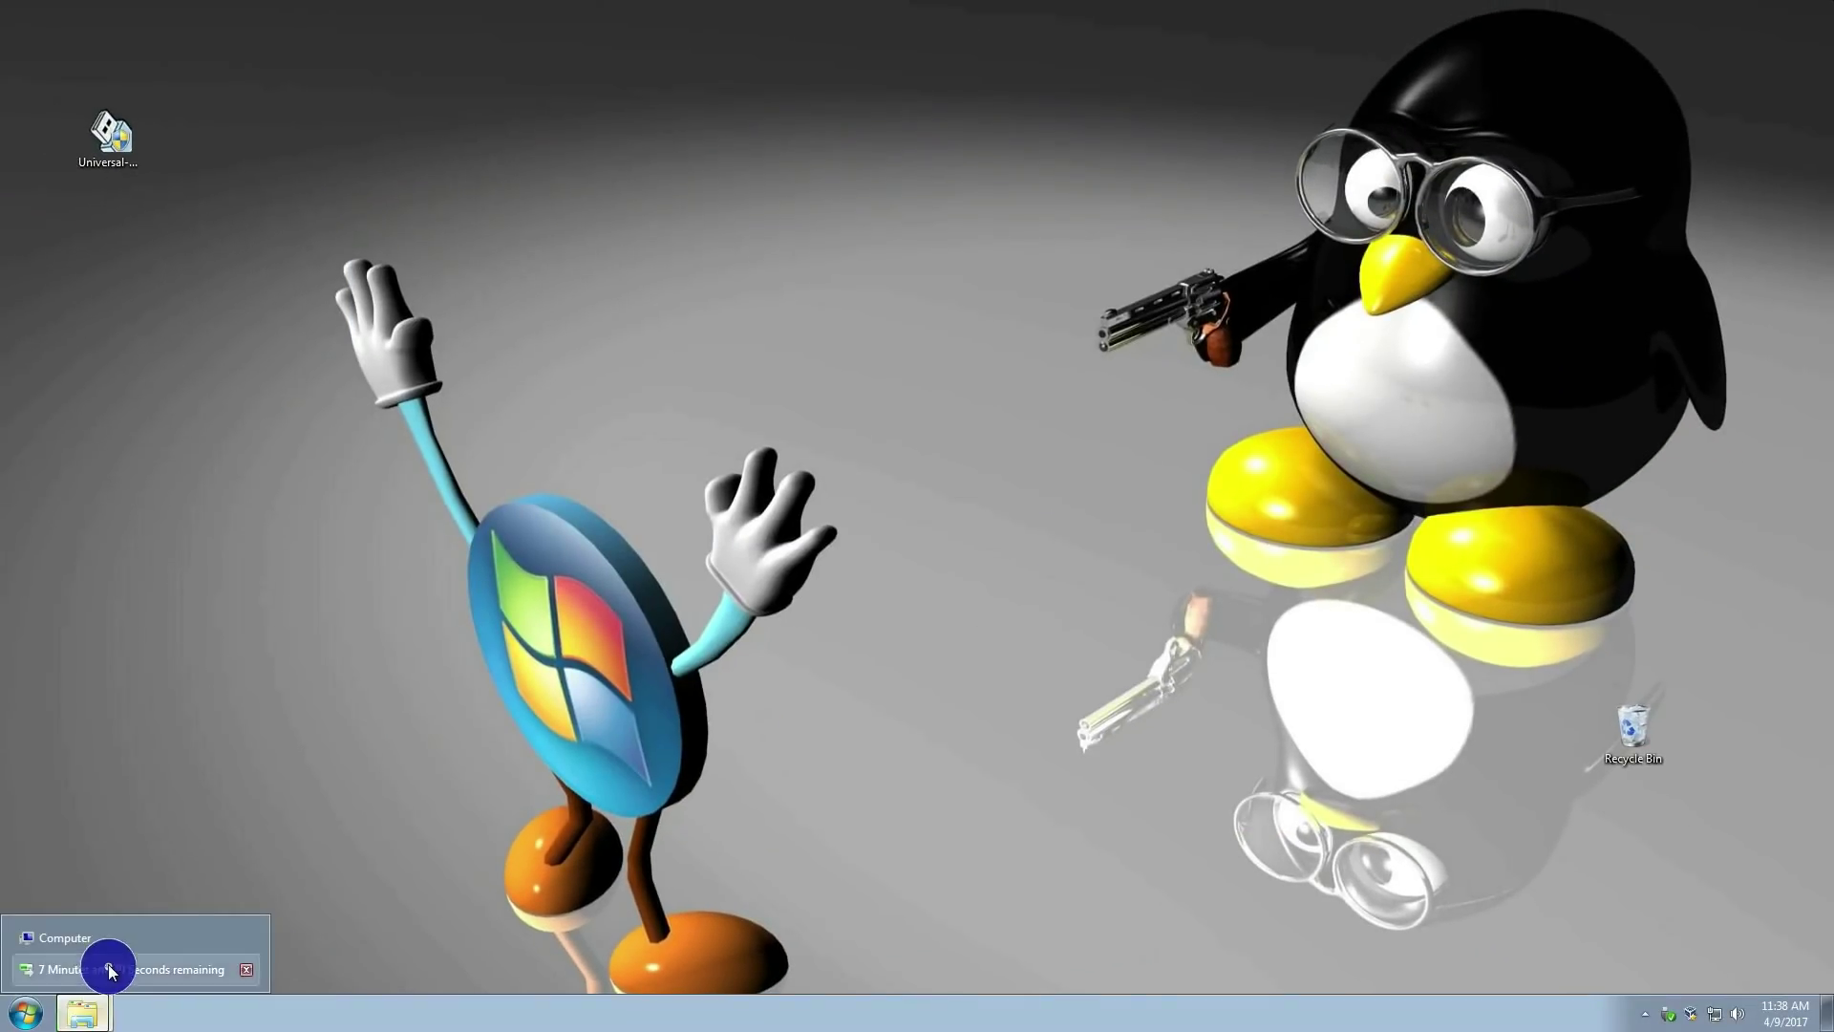
pyautogui.click(107, 968)
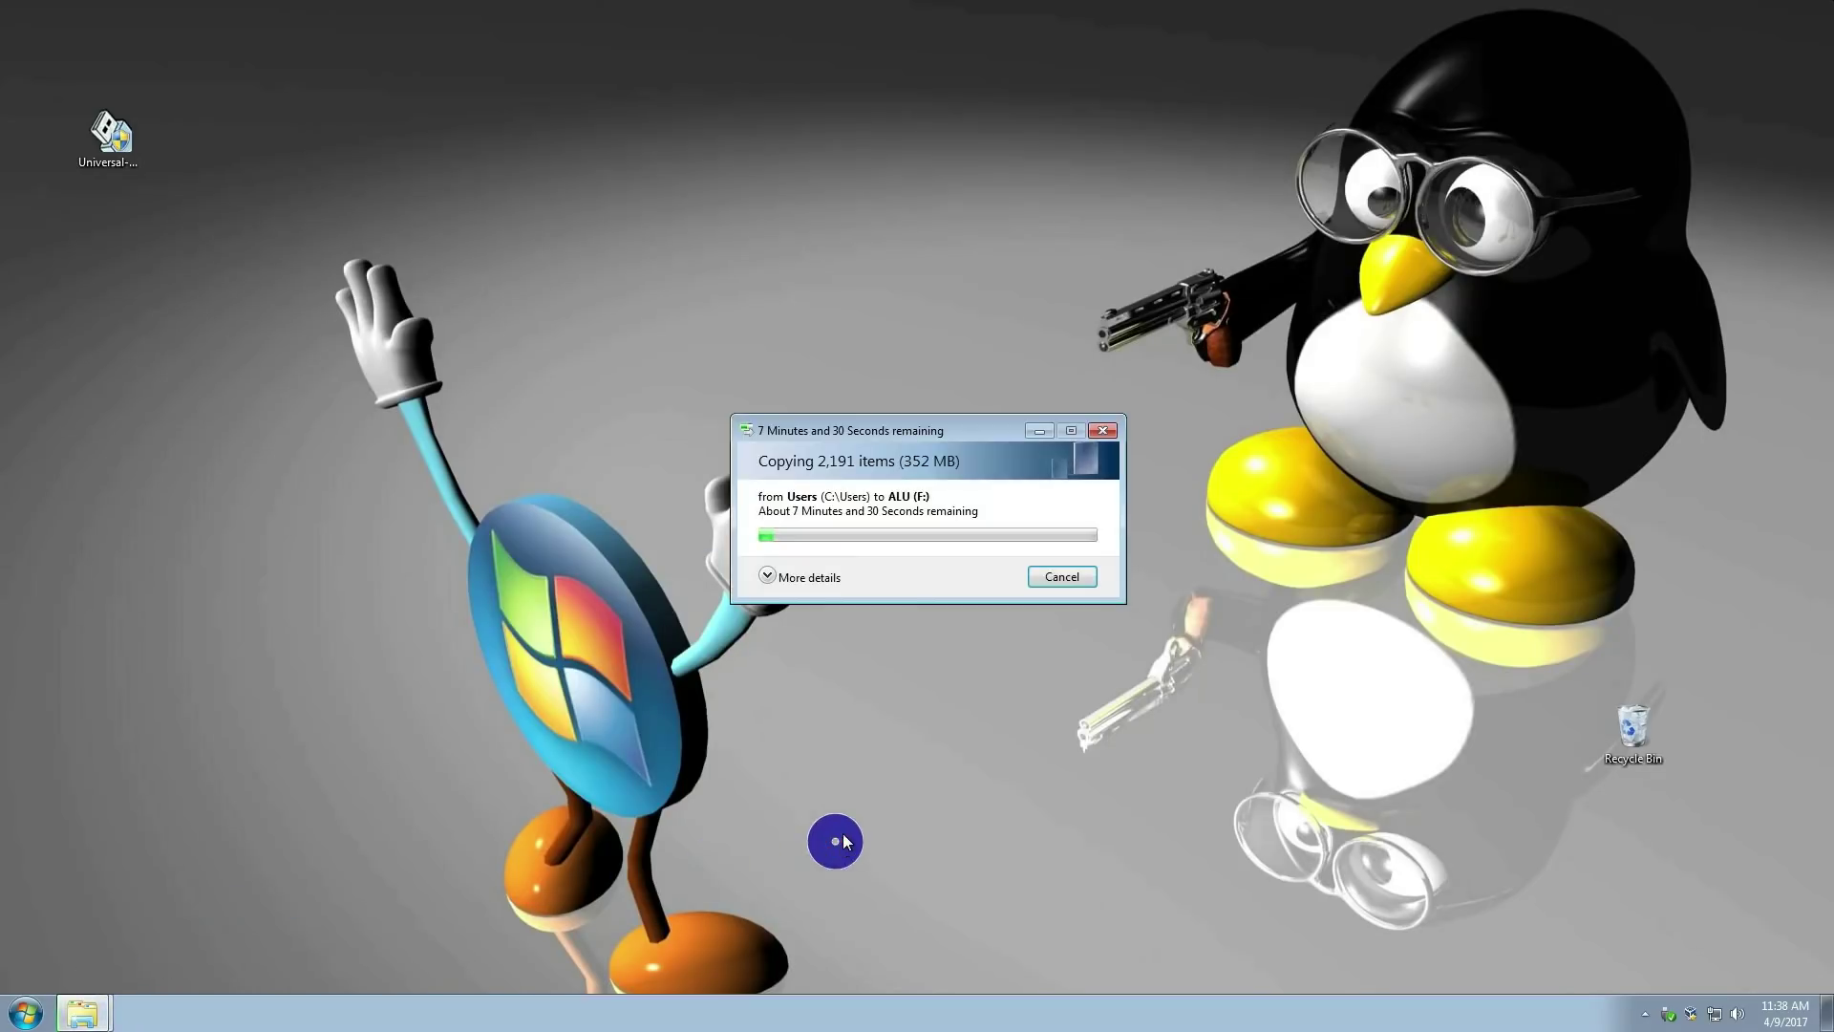
pyautogui.moveTo(911, 426); pyautogui.dragTo(808, 242)
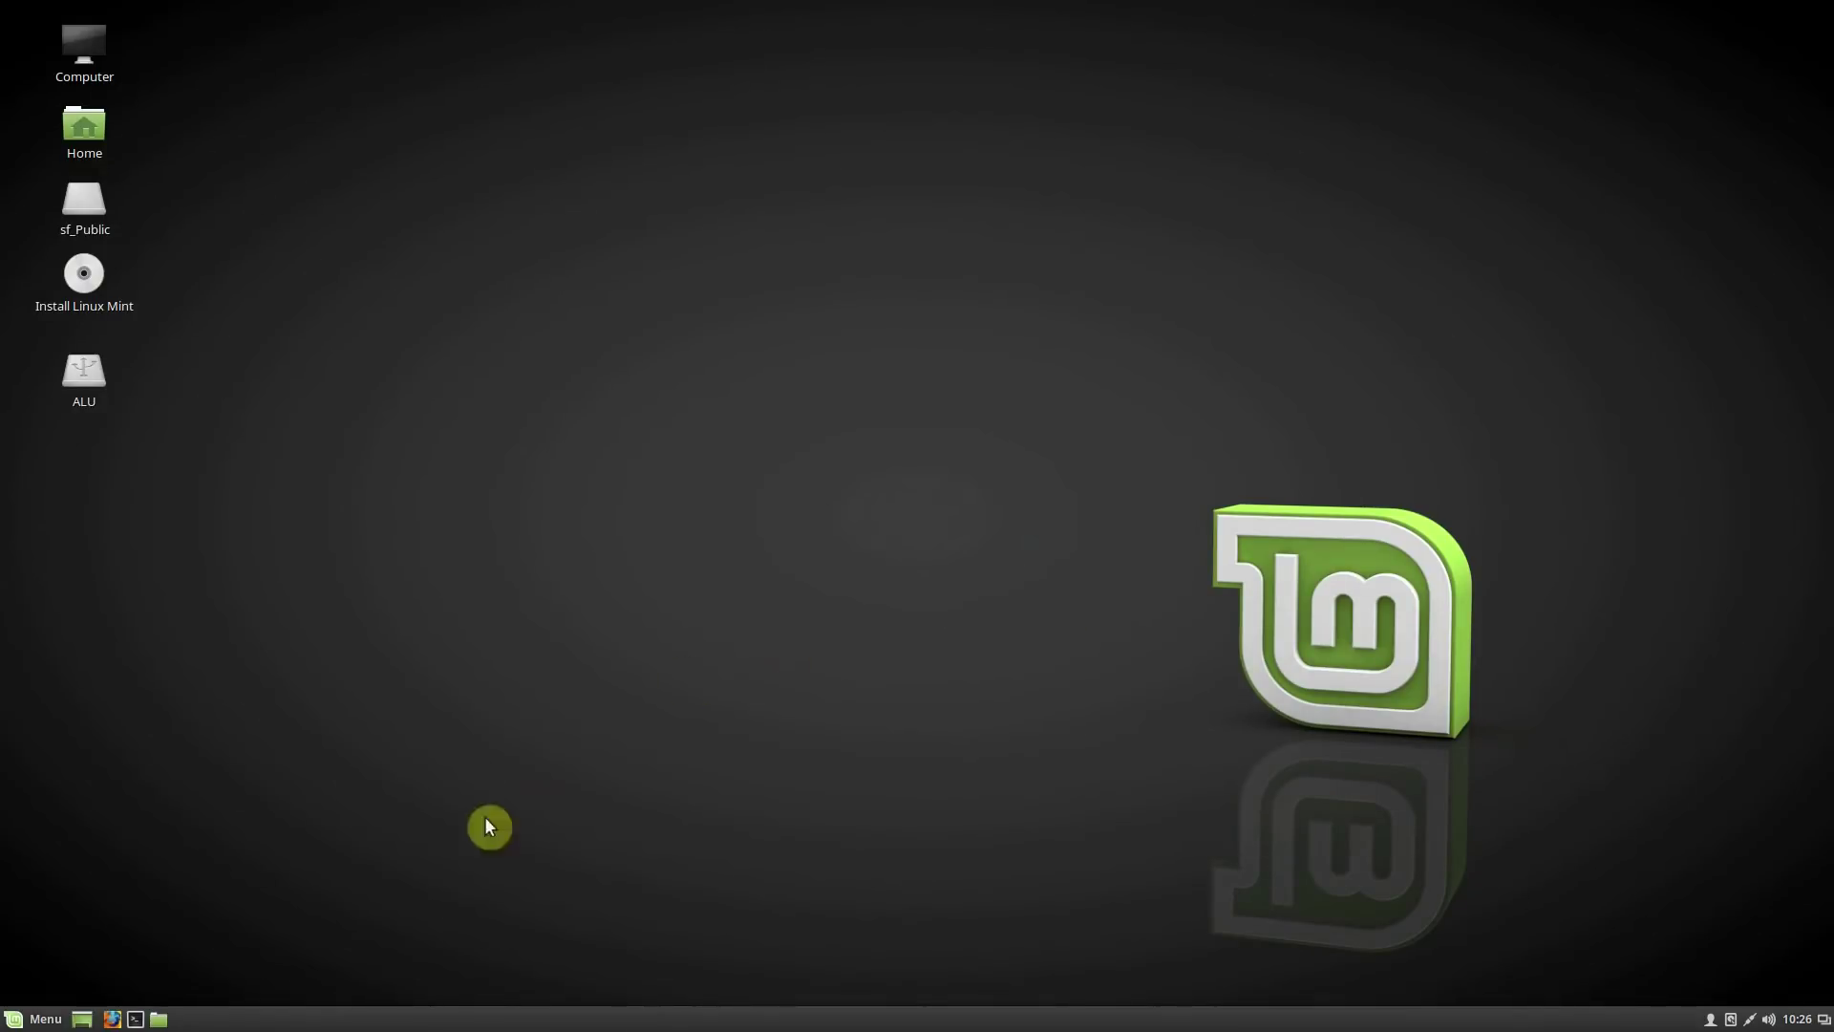
# Mount the 32 GB Volume in Nemo, then close the file manager
pyautogui.click(159, 1019)
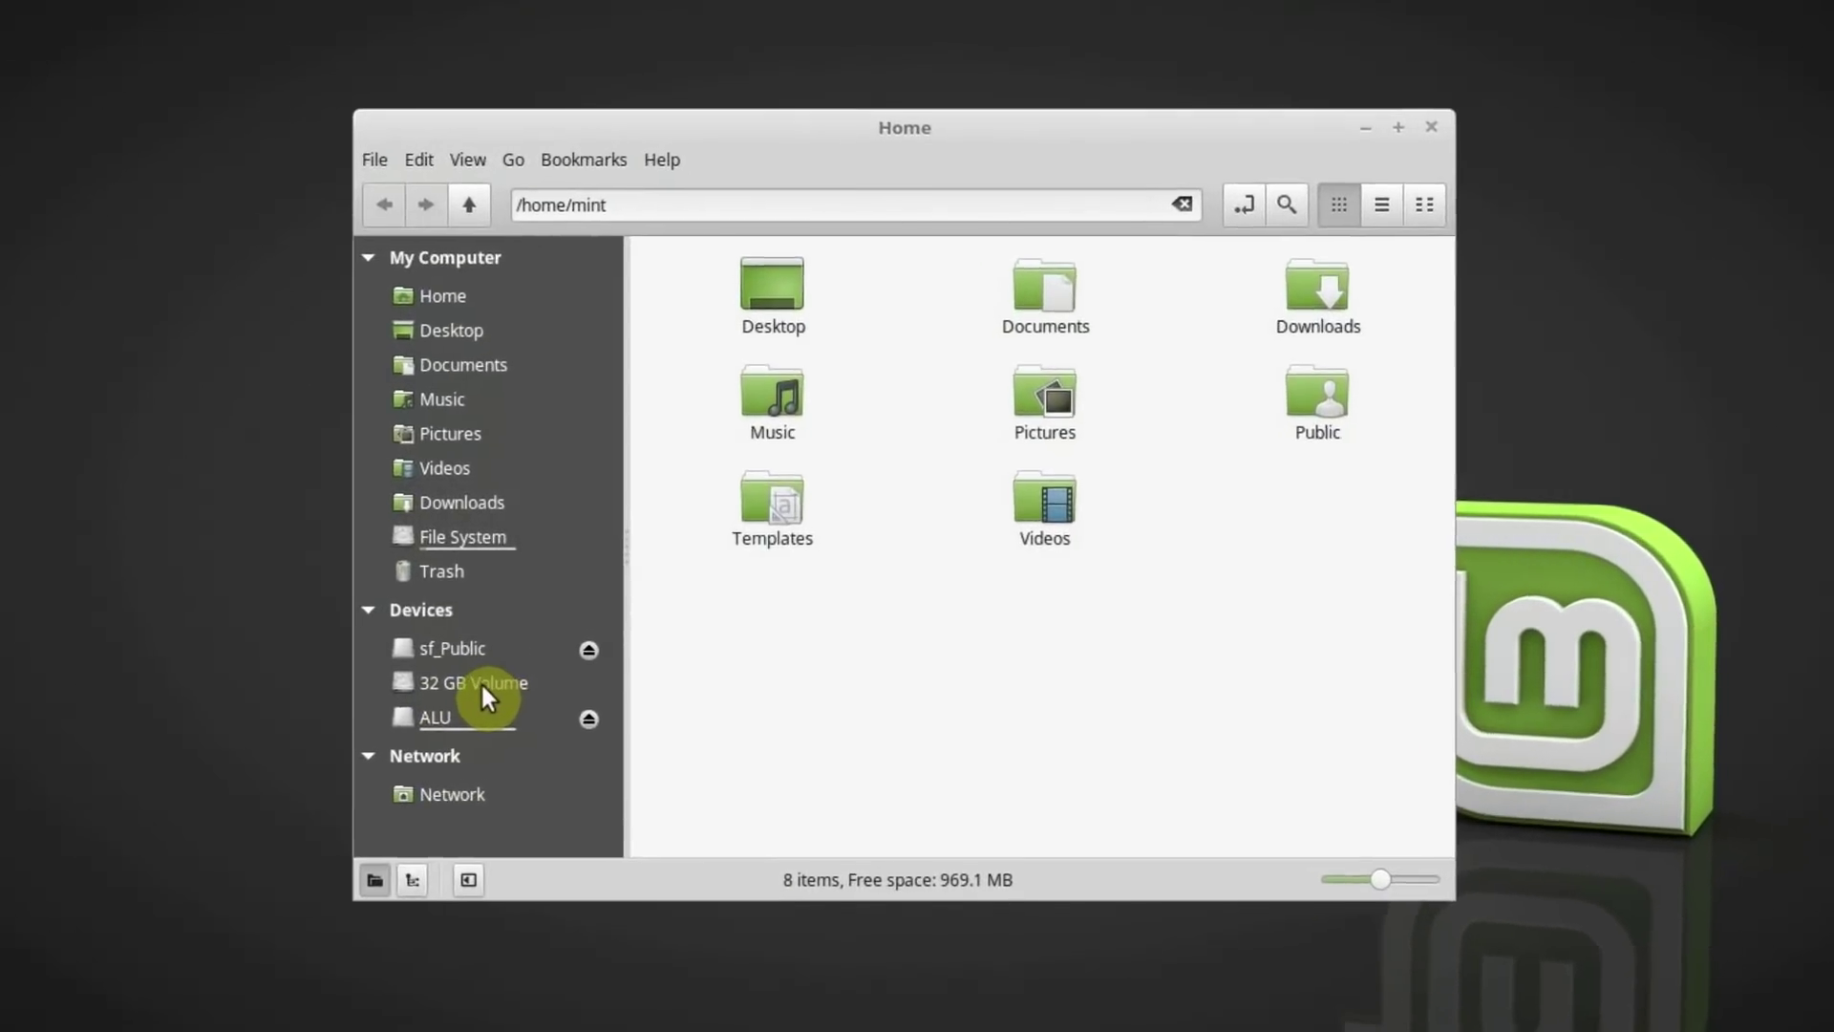
pyautogui.click(463, 688)
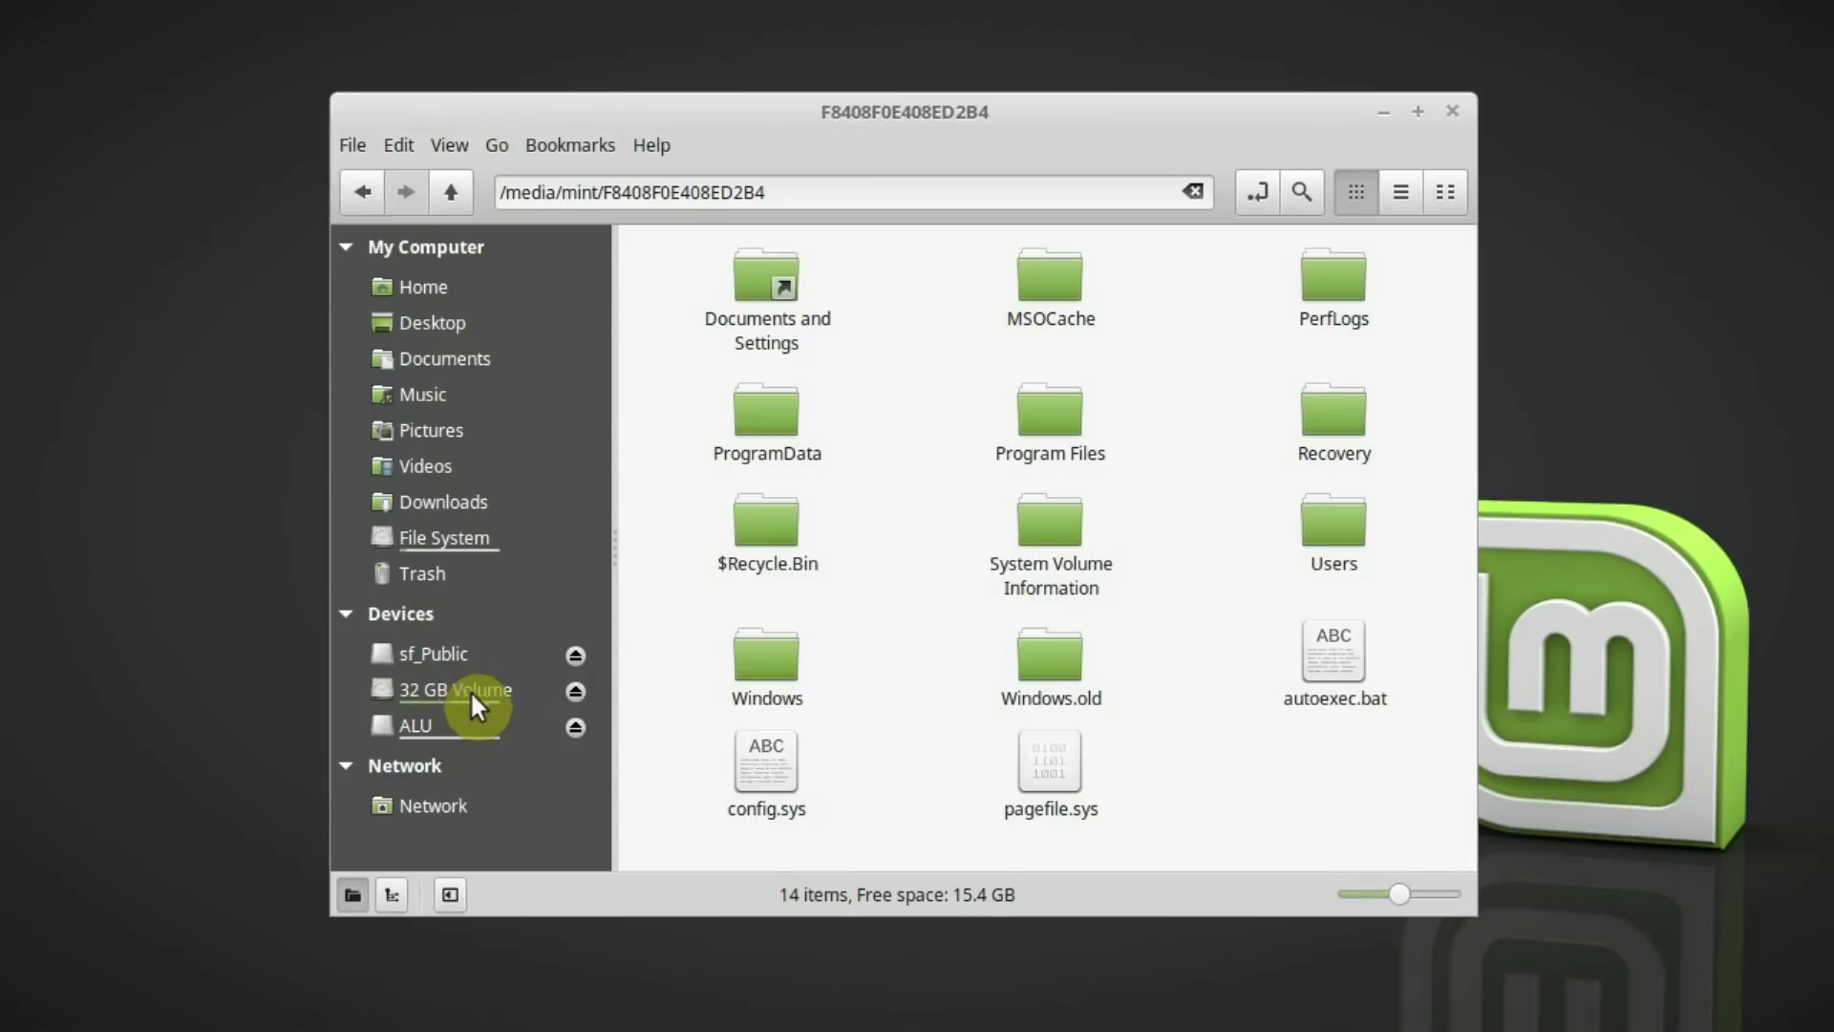
pyautogui.click(768, 667)
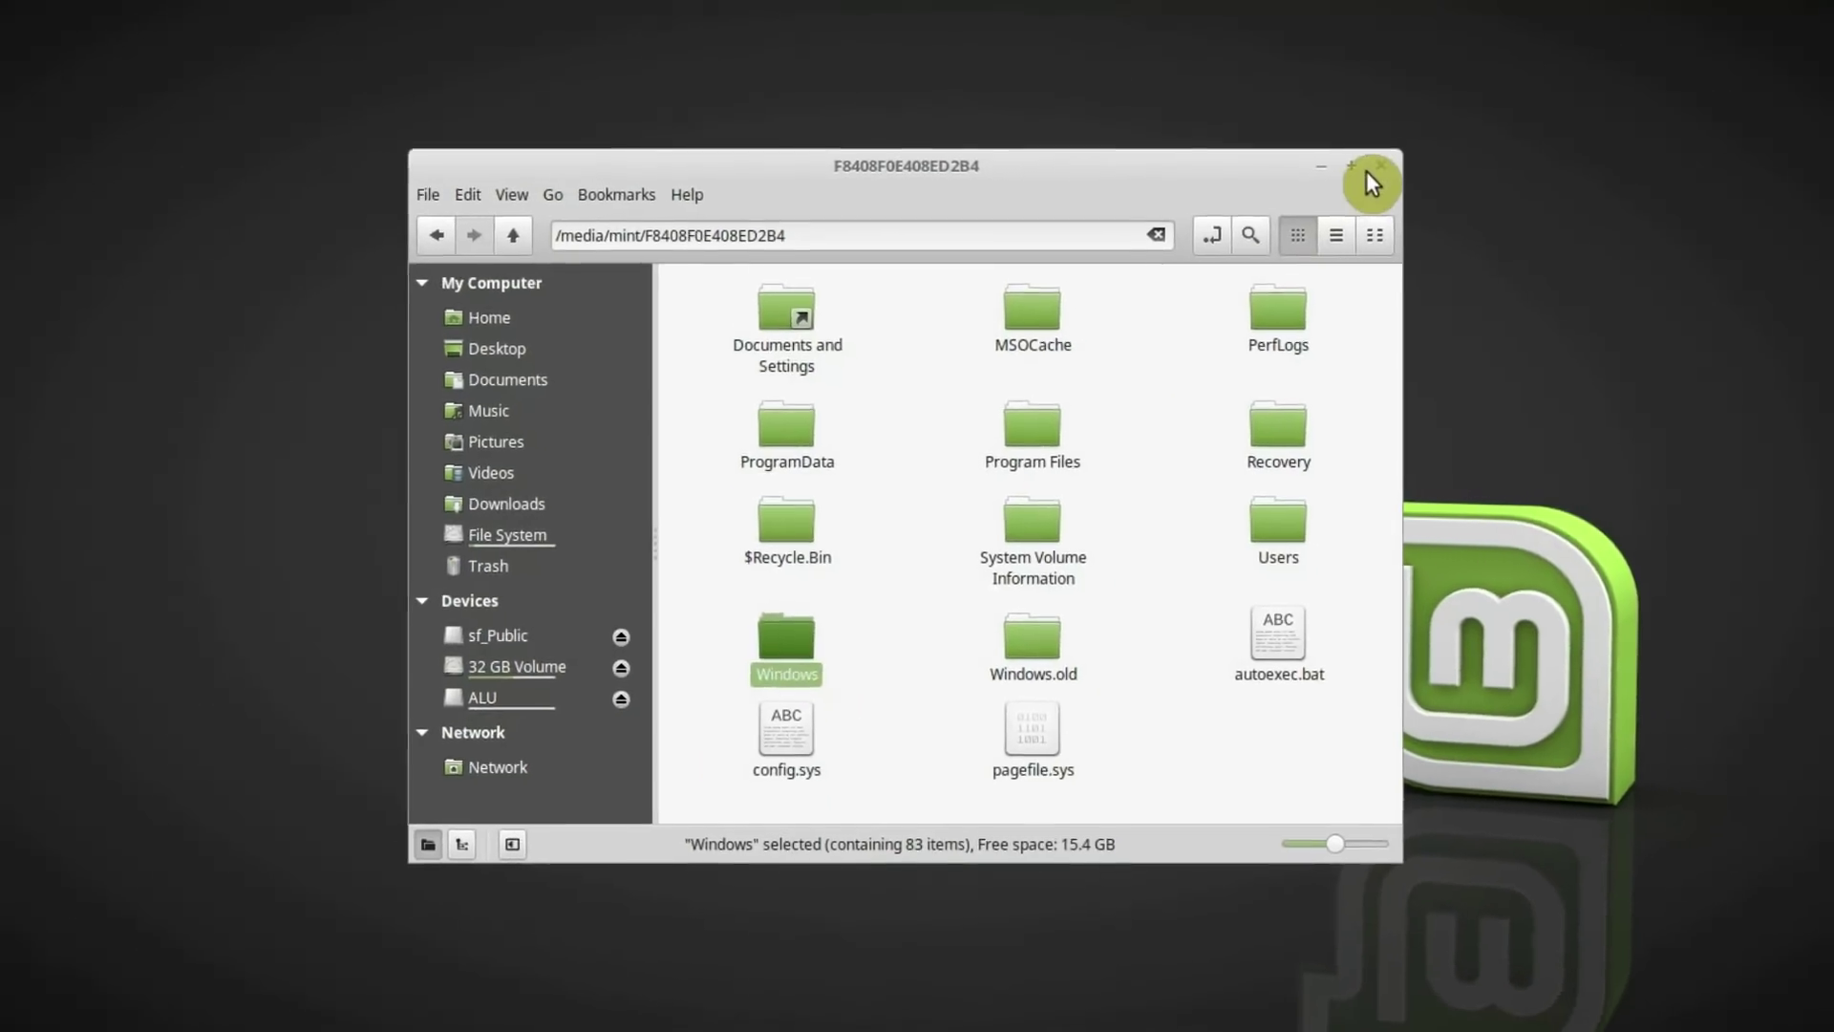
pyautogui.click(1334, 202)
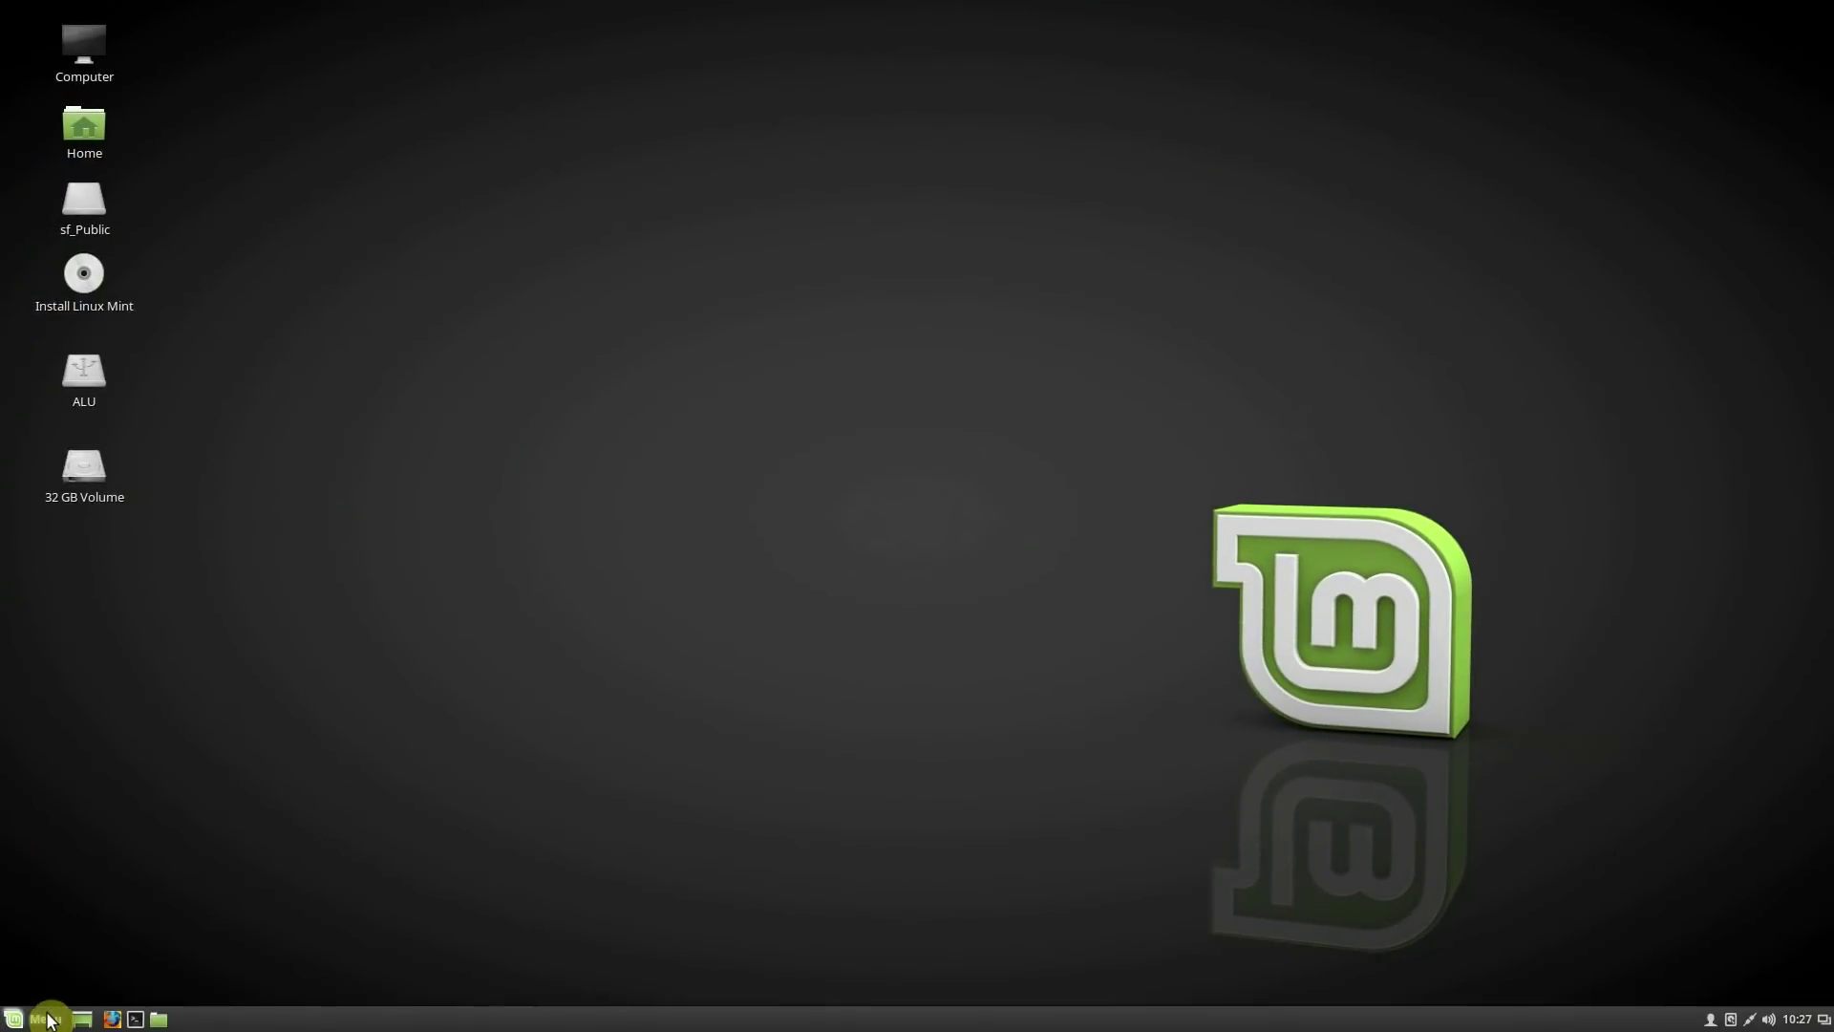
# Launch the Backup Tool by searching 'back' in the Menu
pyautogui.click(38, 1018)
pyautogui.write('back')
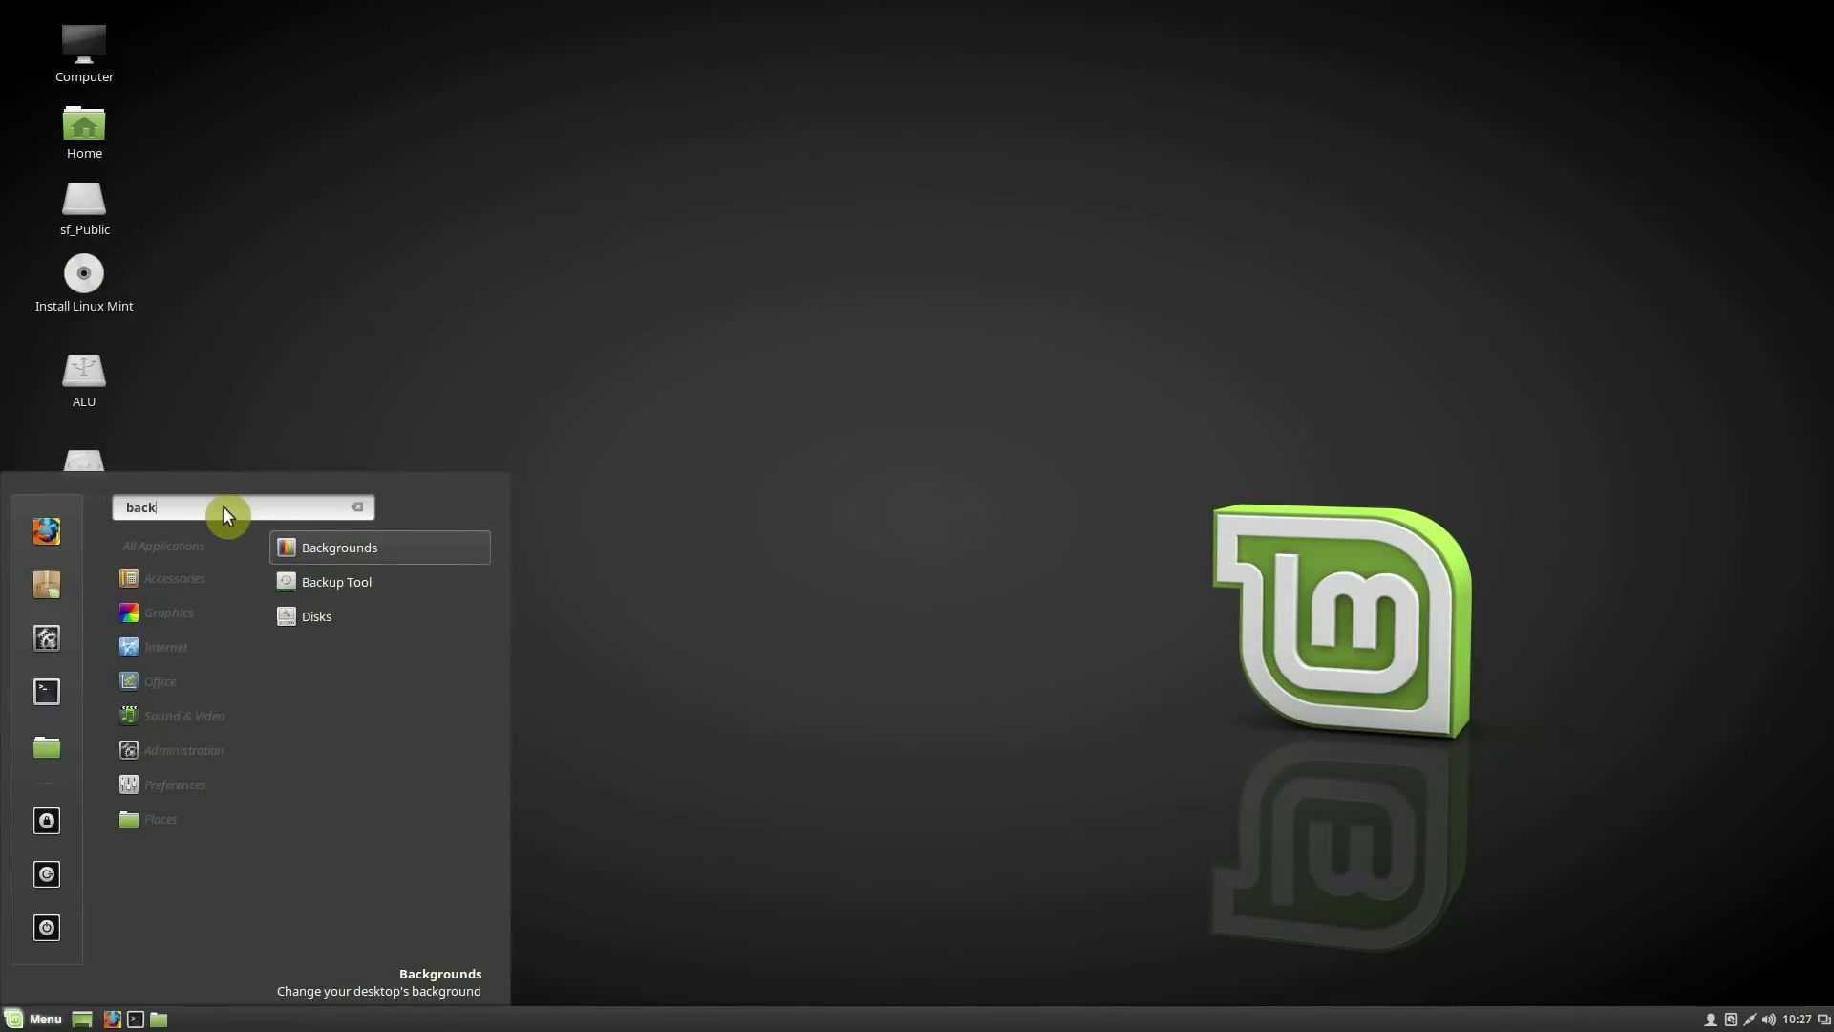
pyautogui.click(394, 582)
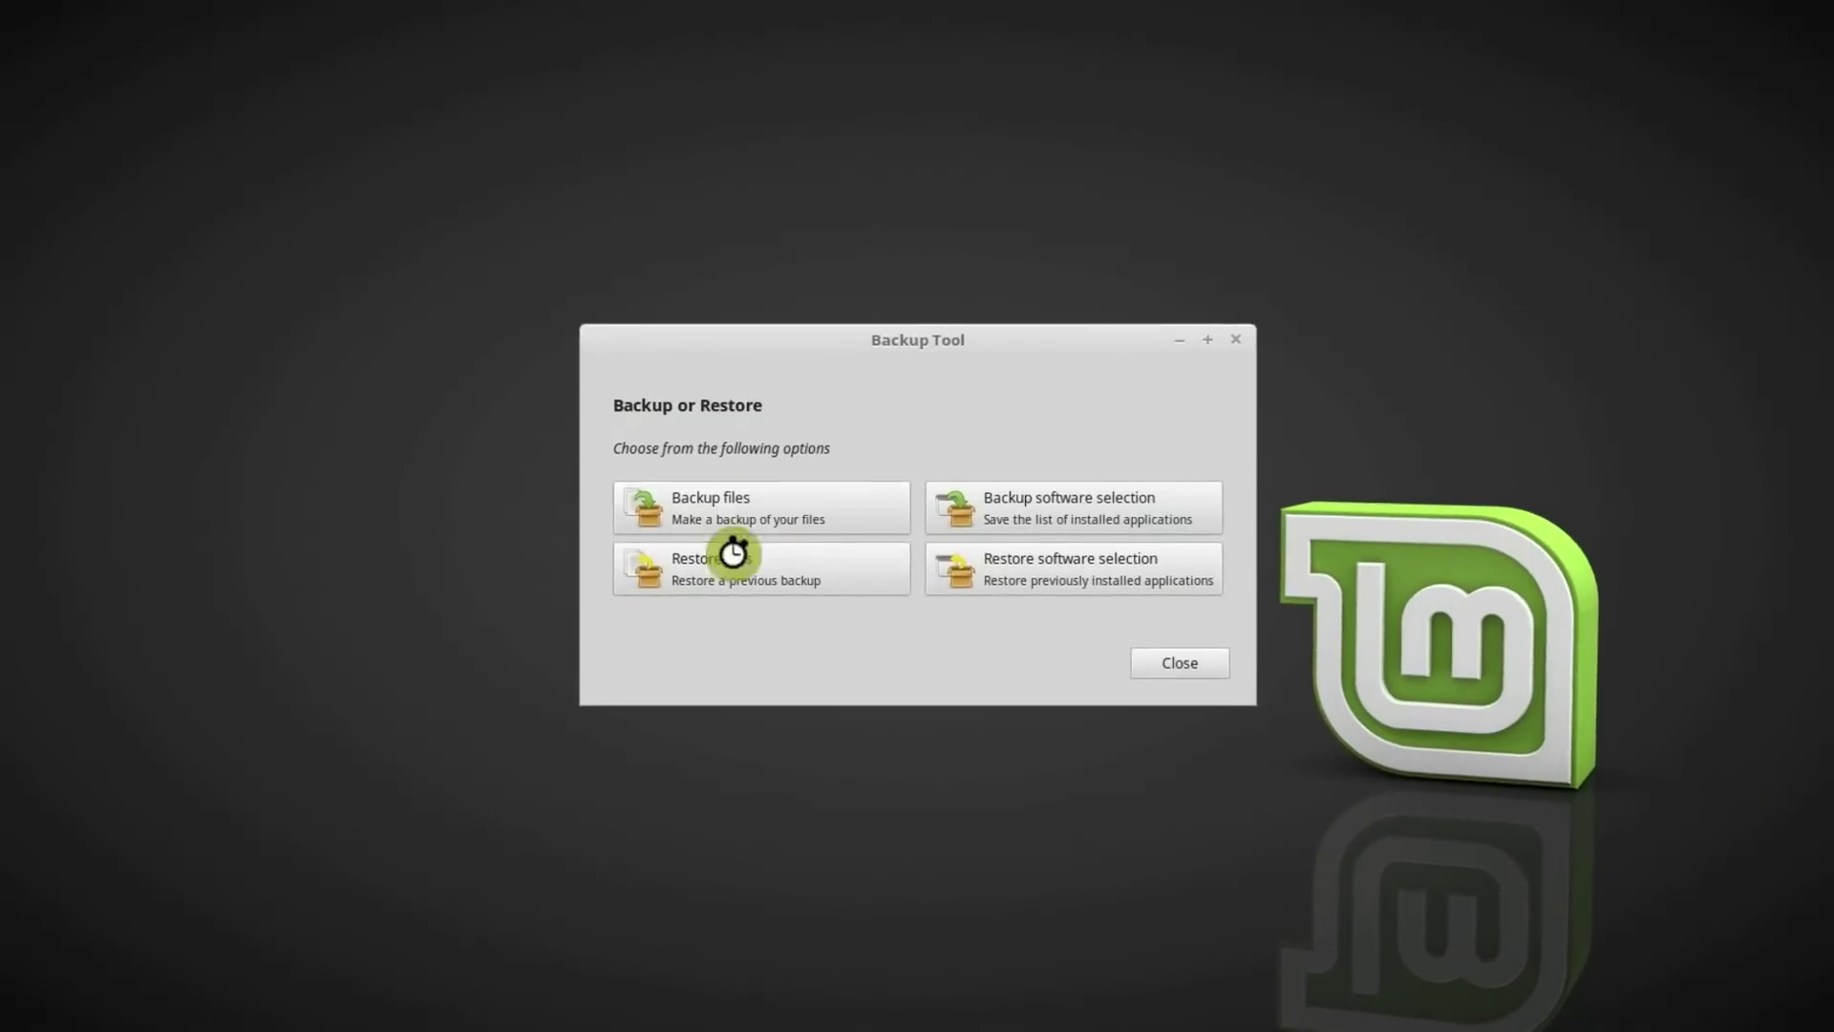
# Start a file backup with Users/Vbox on the F8408F0E408ED2B4 Windows partition as source
pyautogui.click(841, 503)
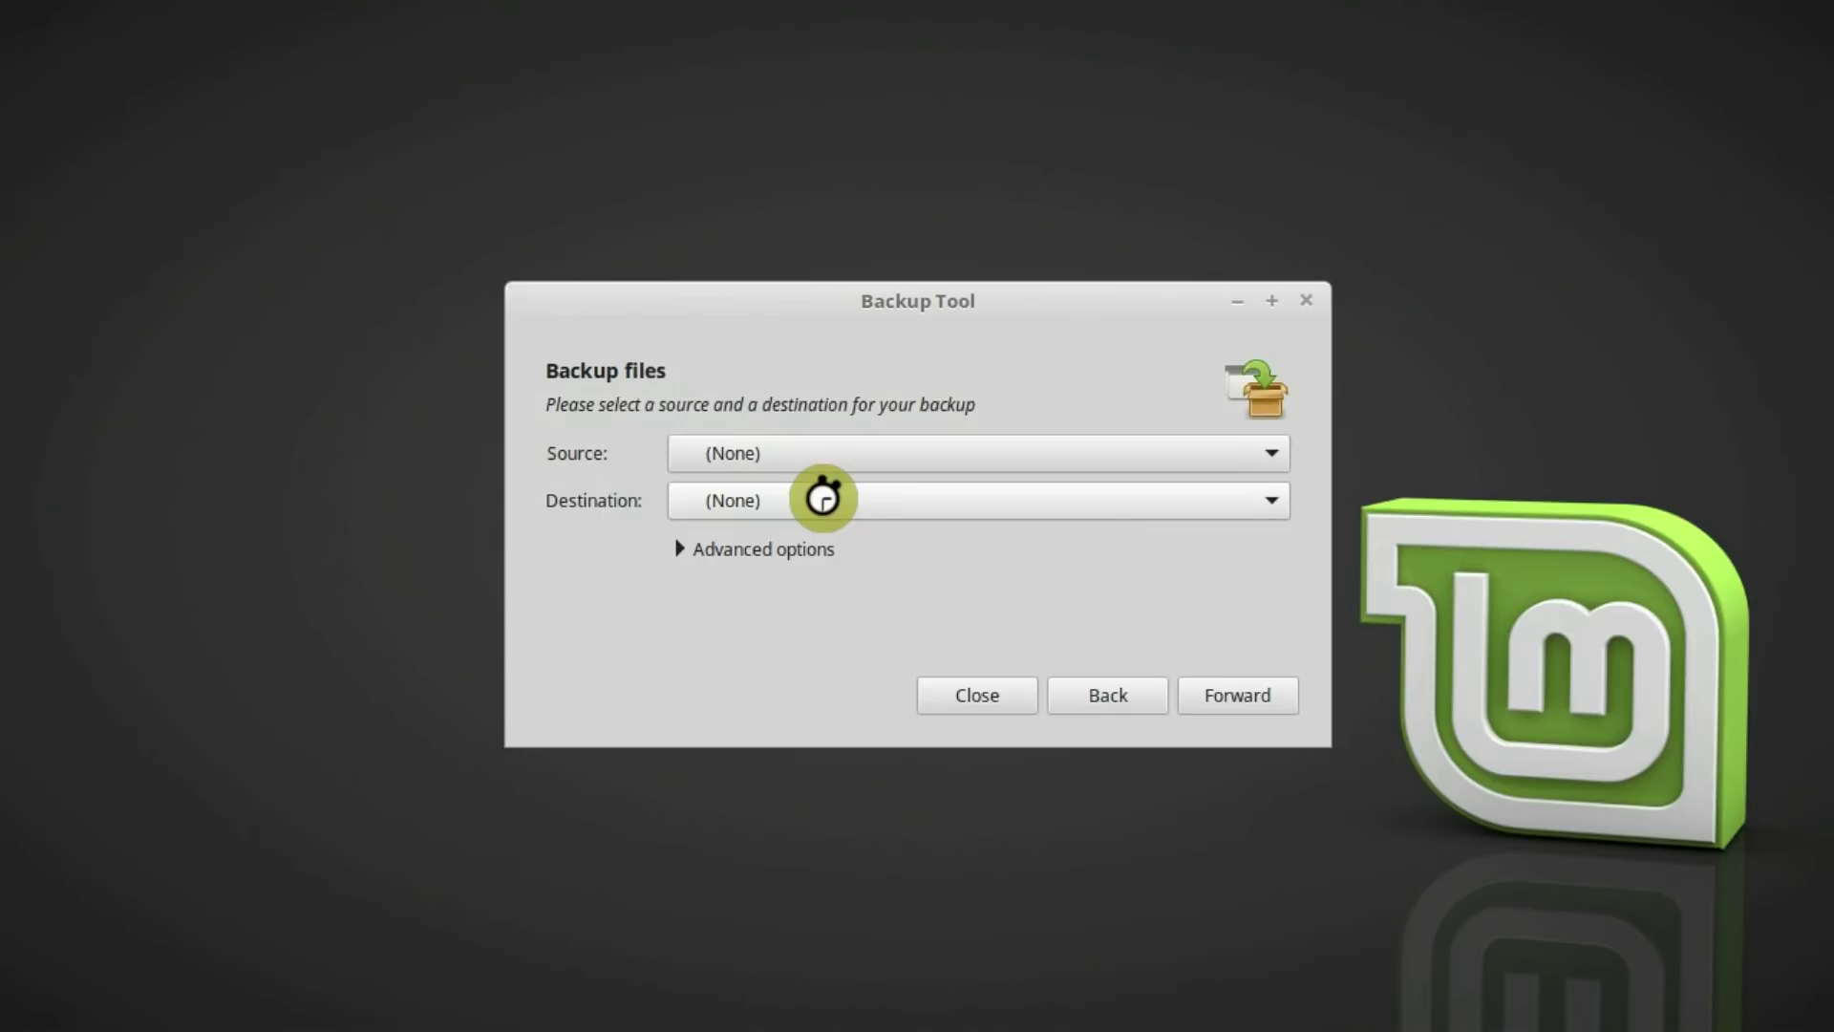
pyautogui.click(863, 451)
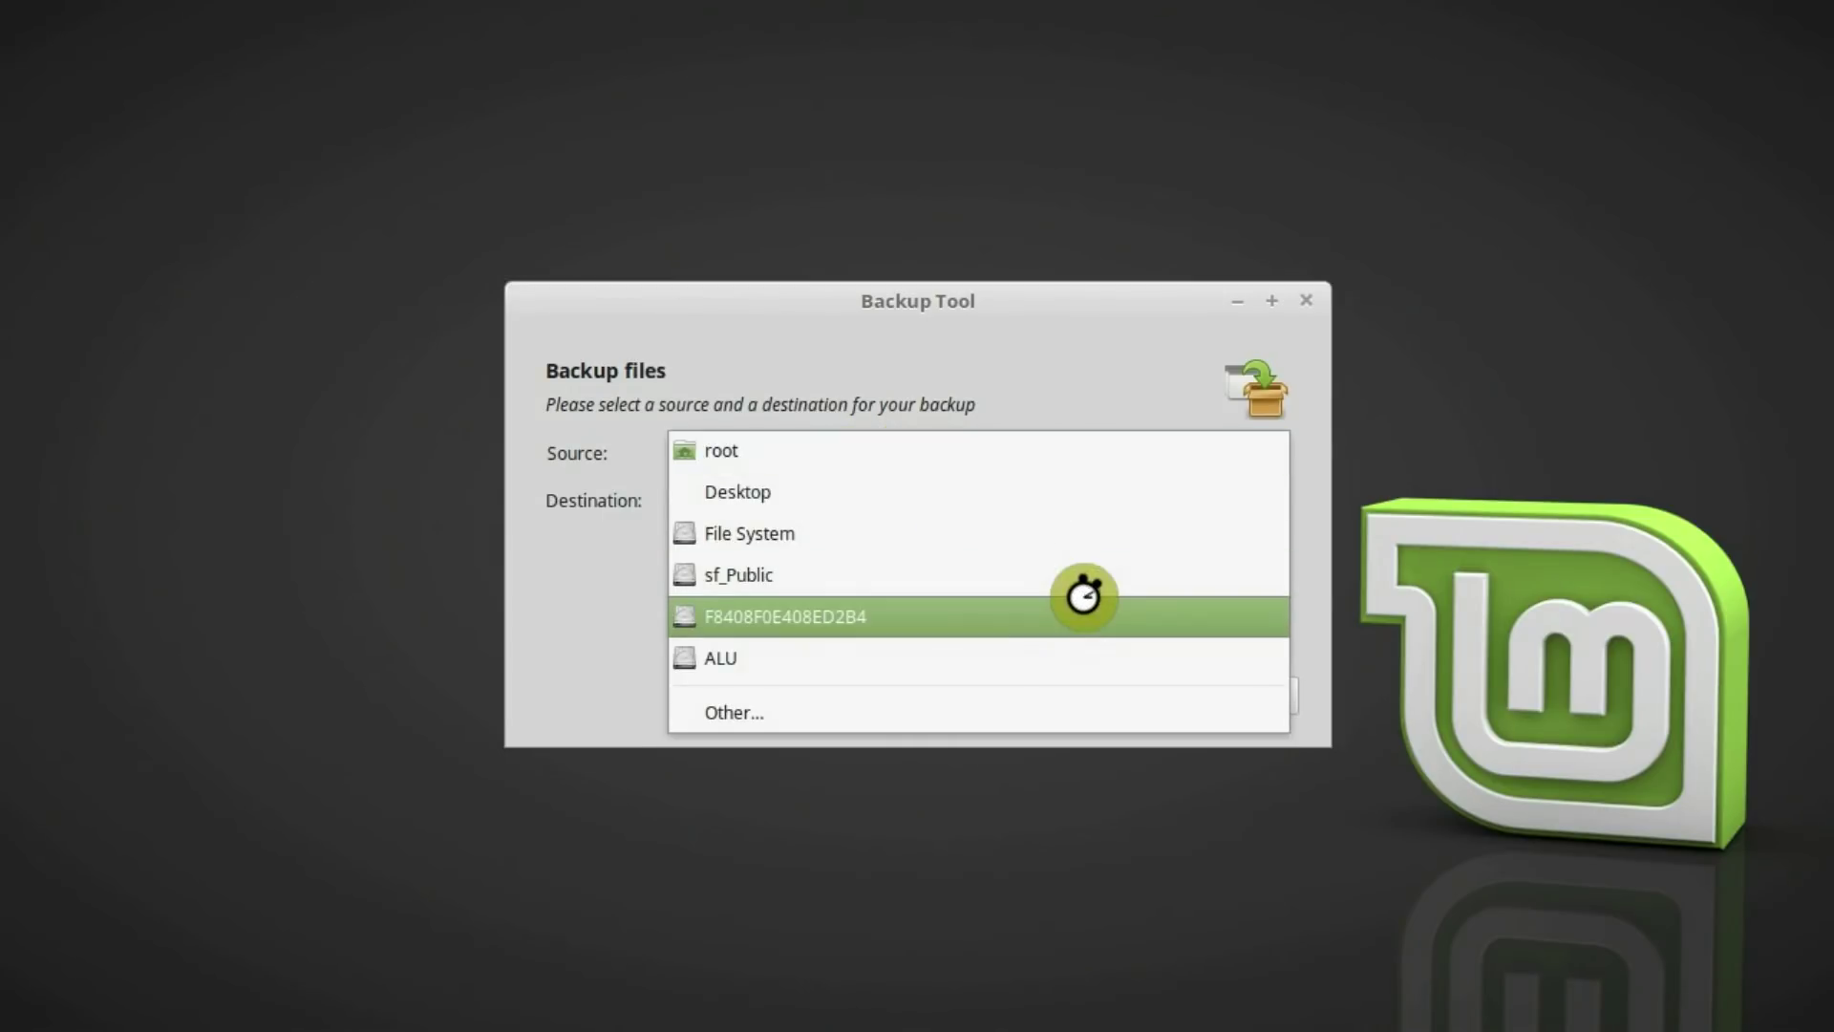
pyautogui.click(1023, 712)
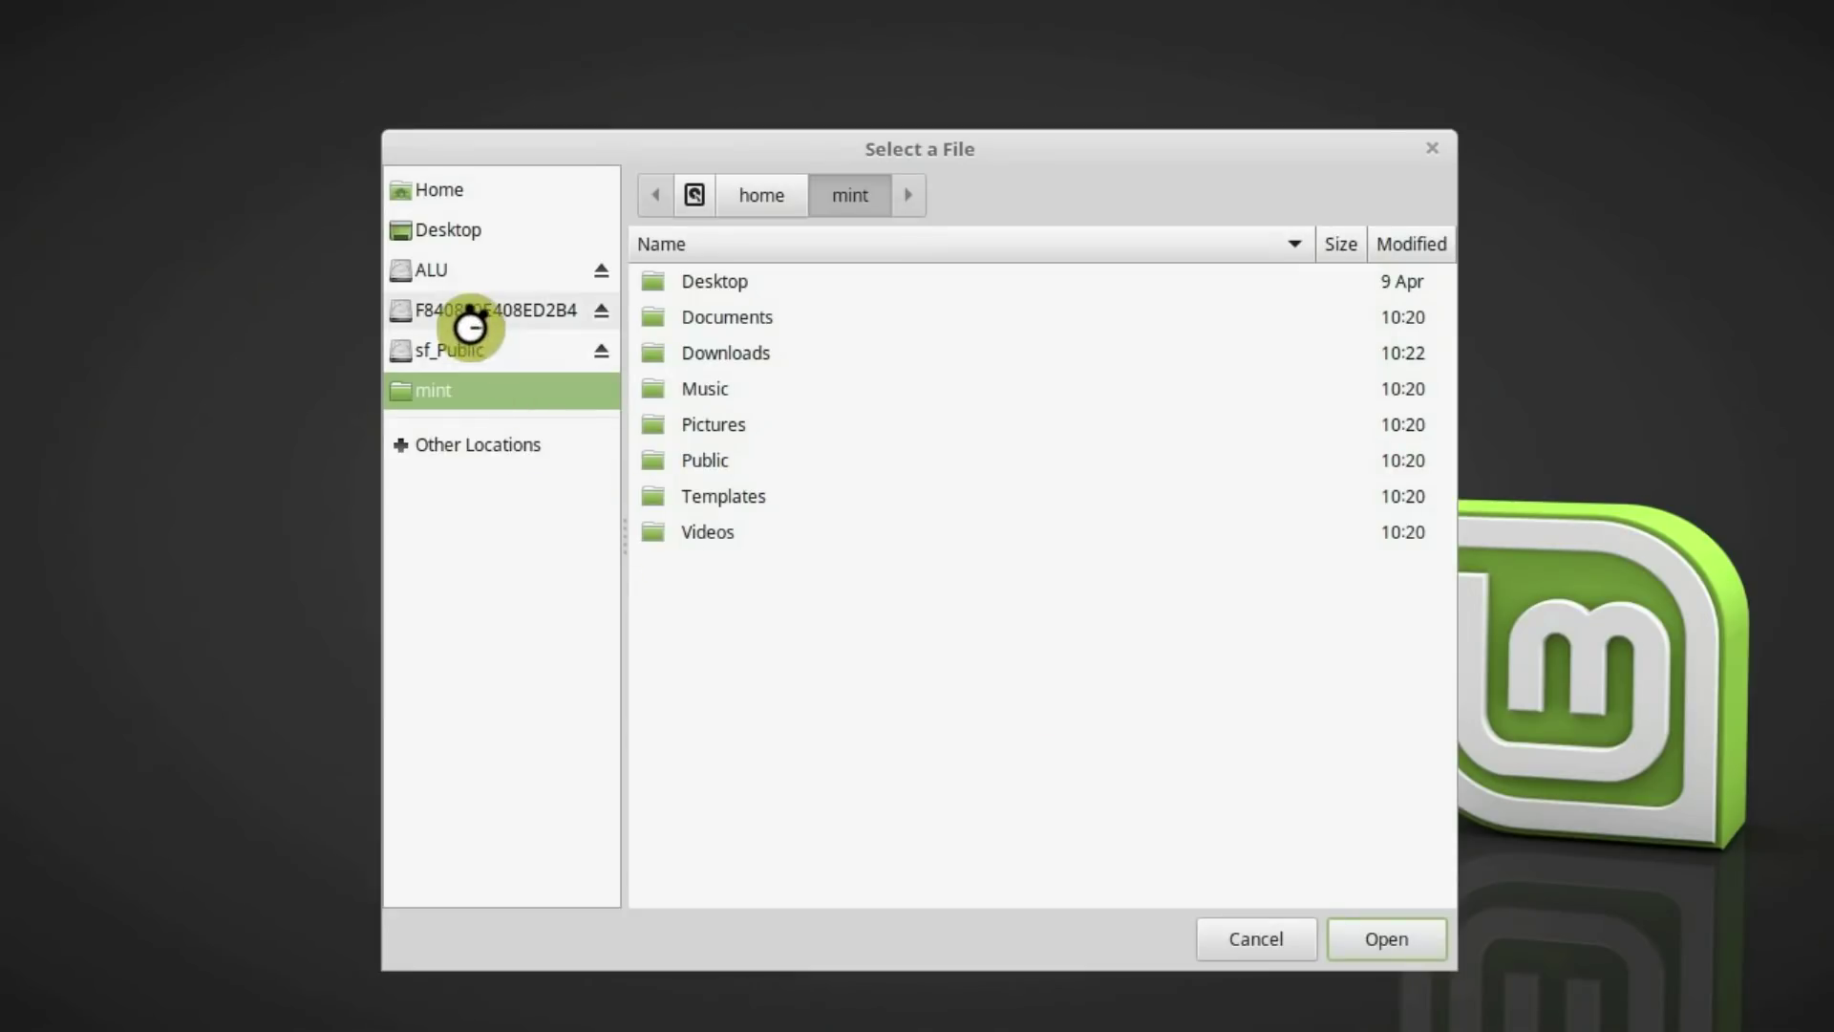
pyautogui.click(469, 317)
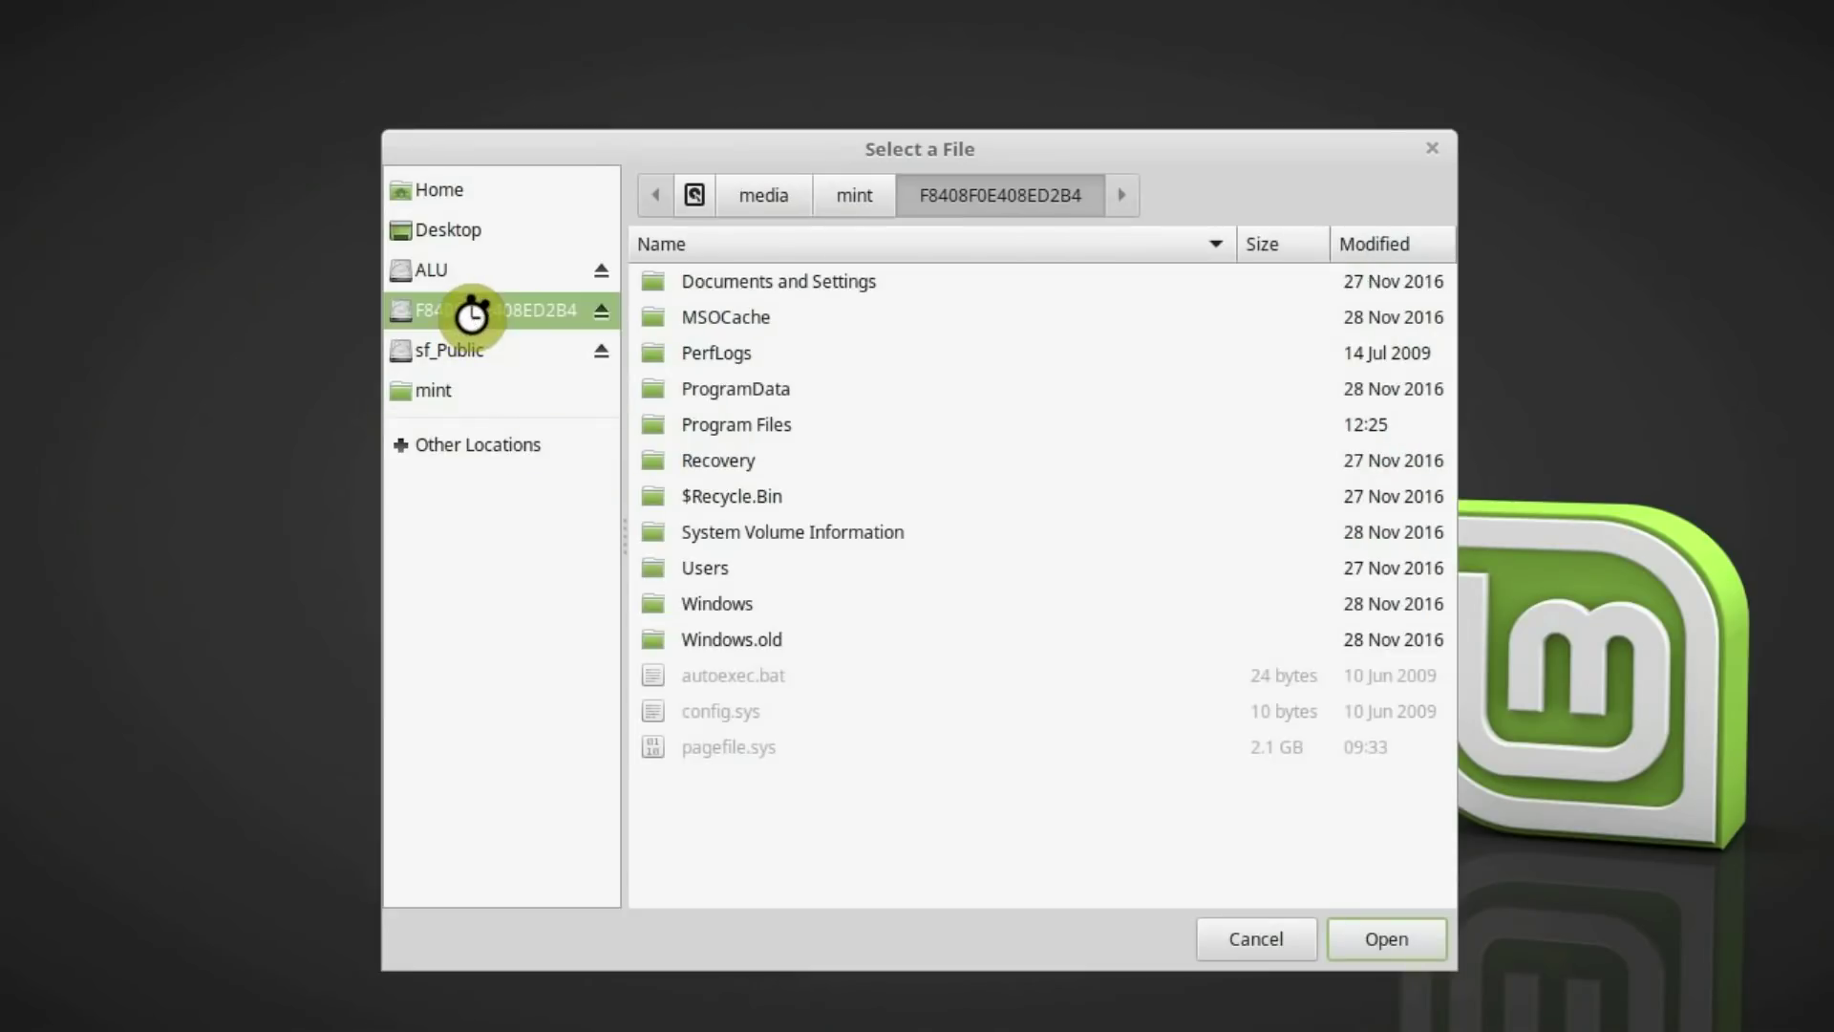
pyautogui.doubleClick(727, 571)
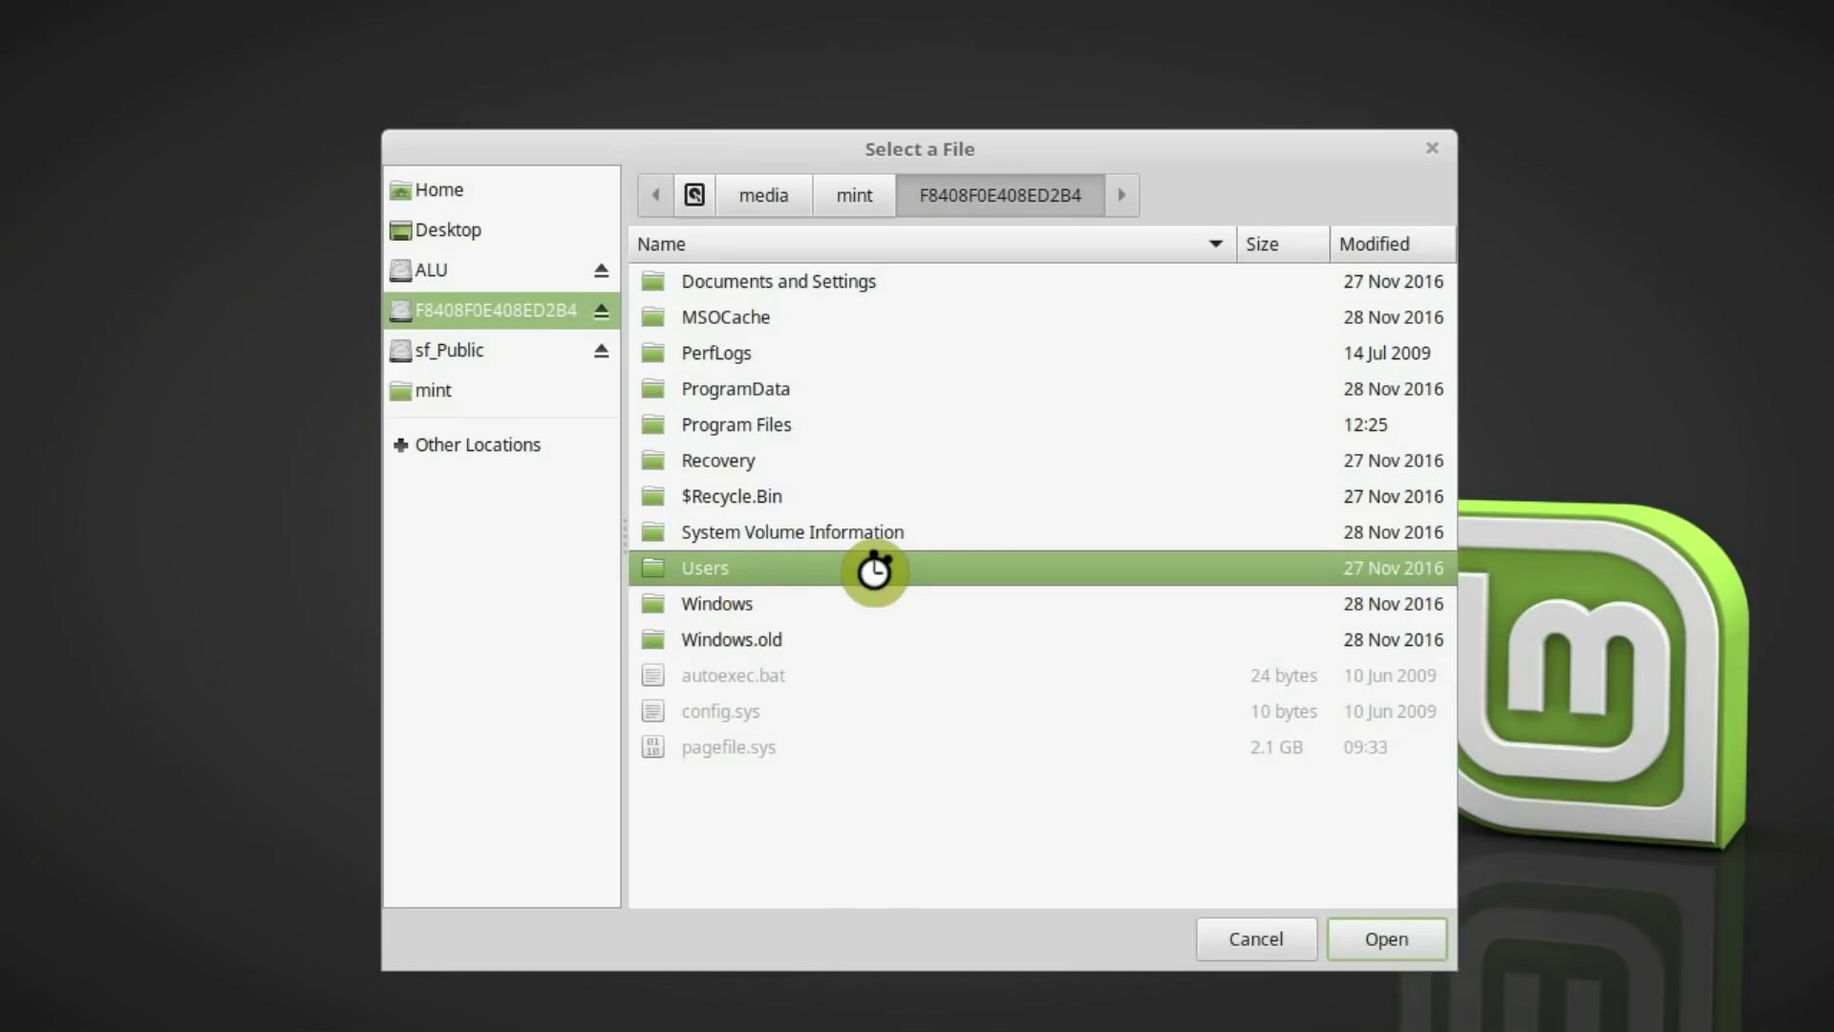
pyautogui.click(836, 424)
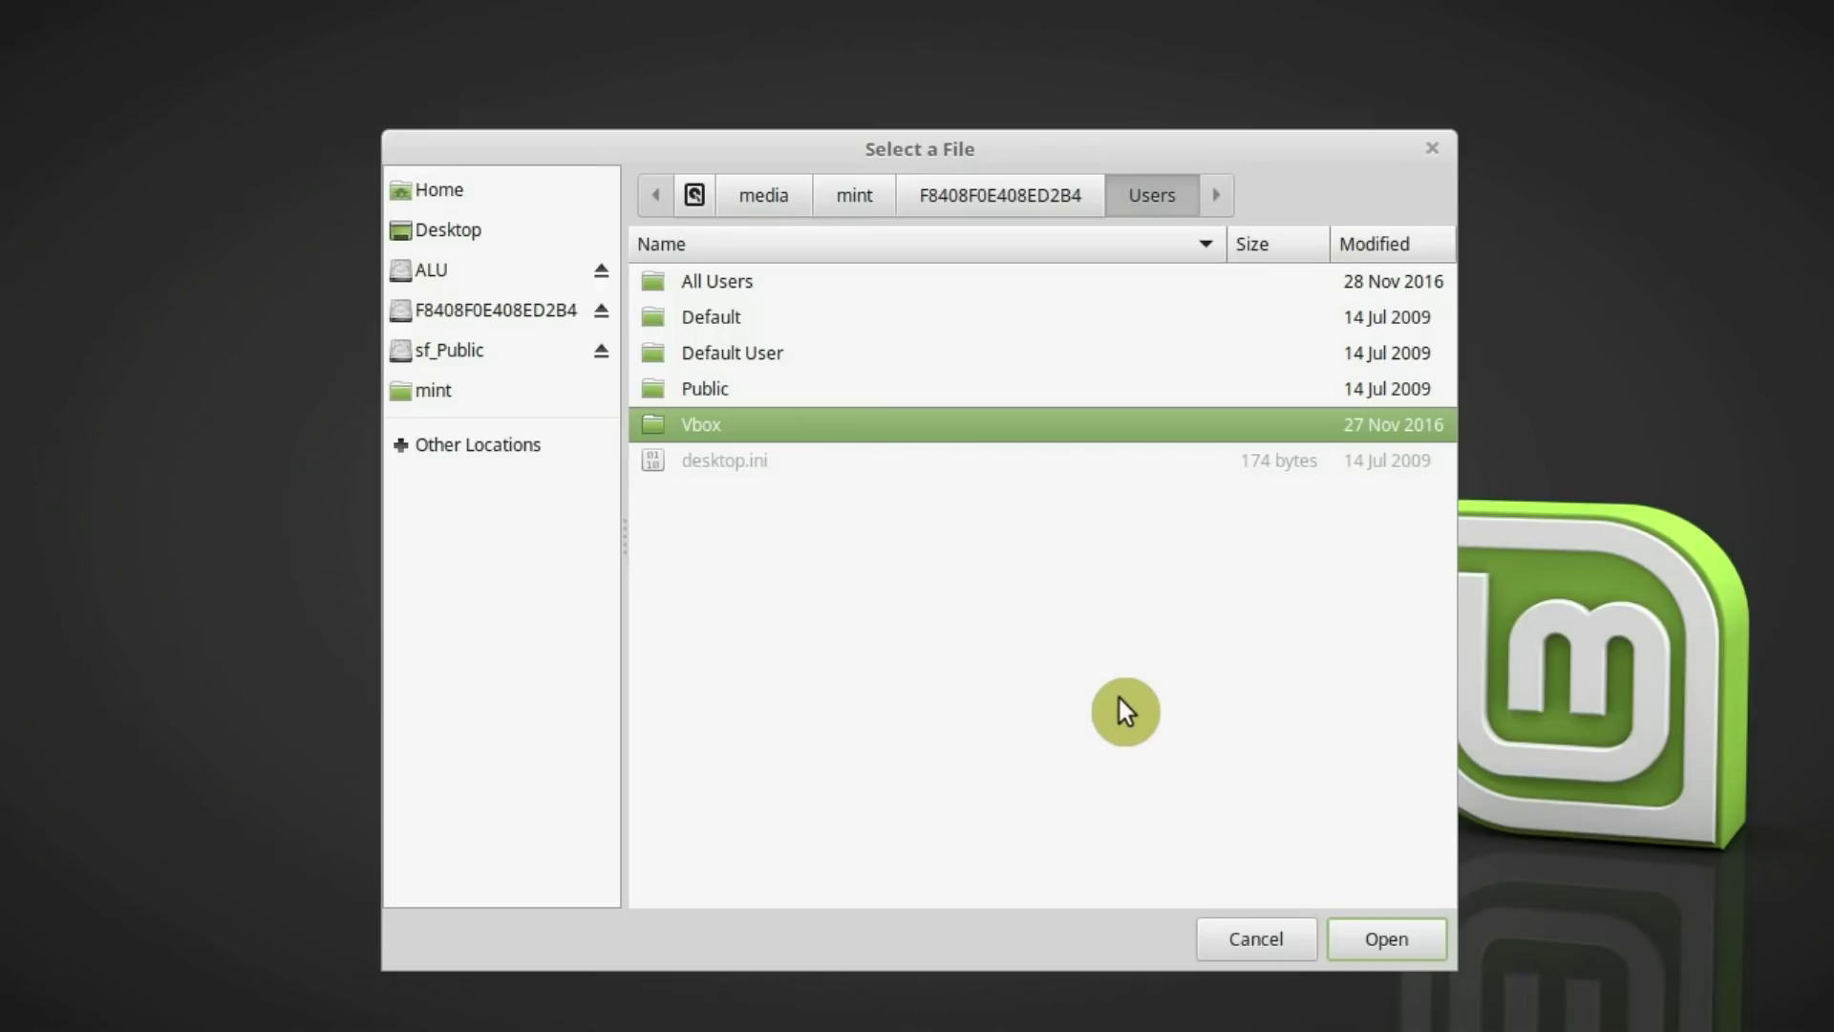
pyautogui.click(961, 197)
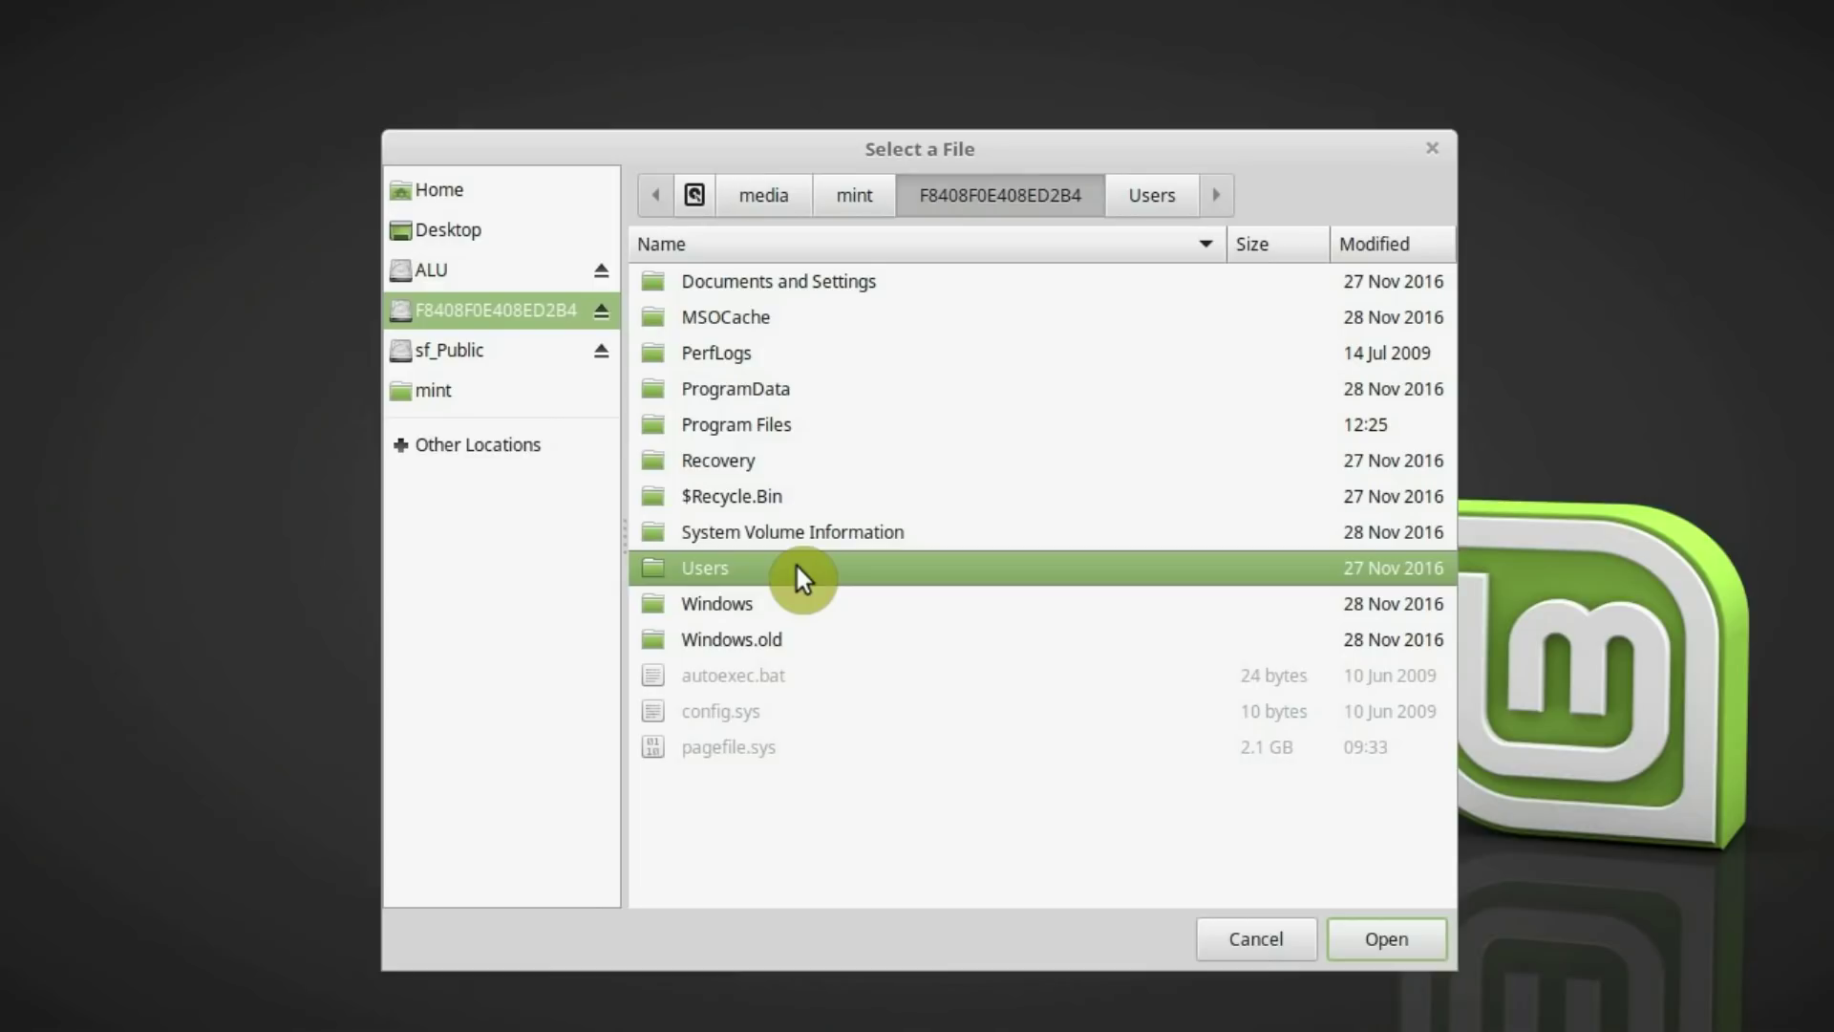
pyautogui.click(468, 308)
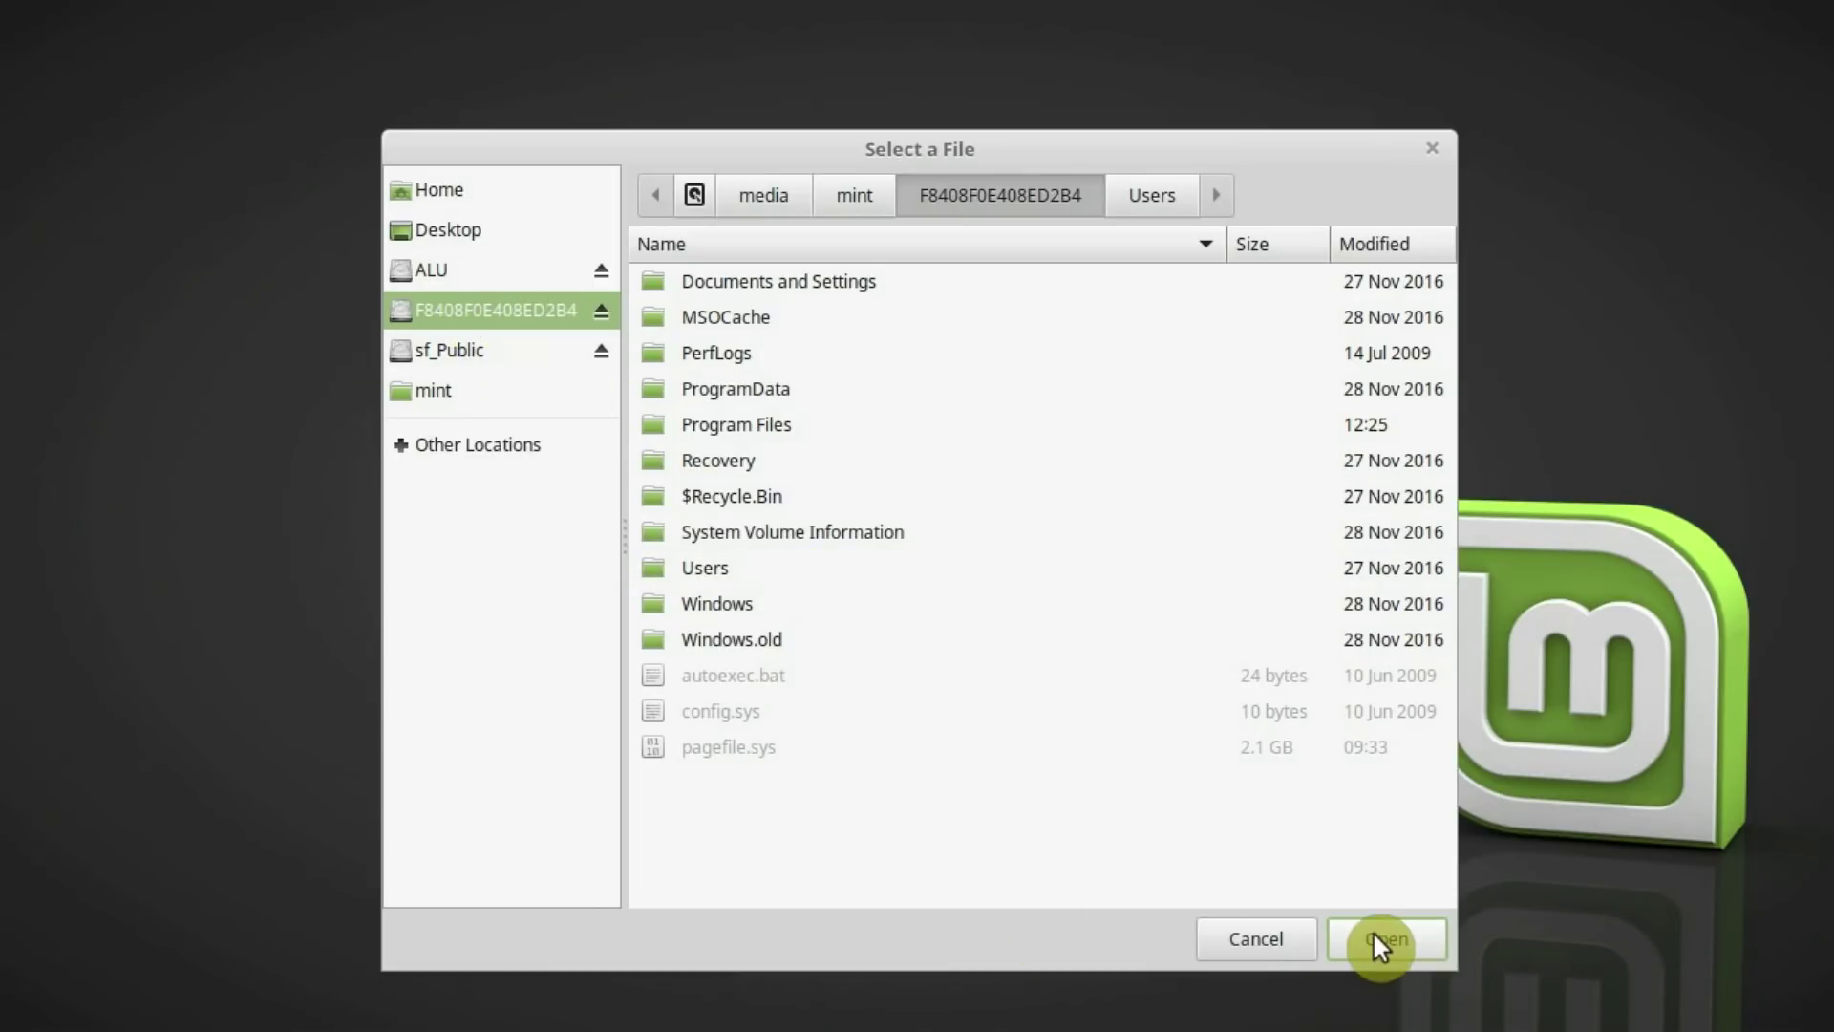
pyautogui.doubleClick(791, 569)
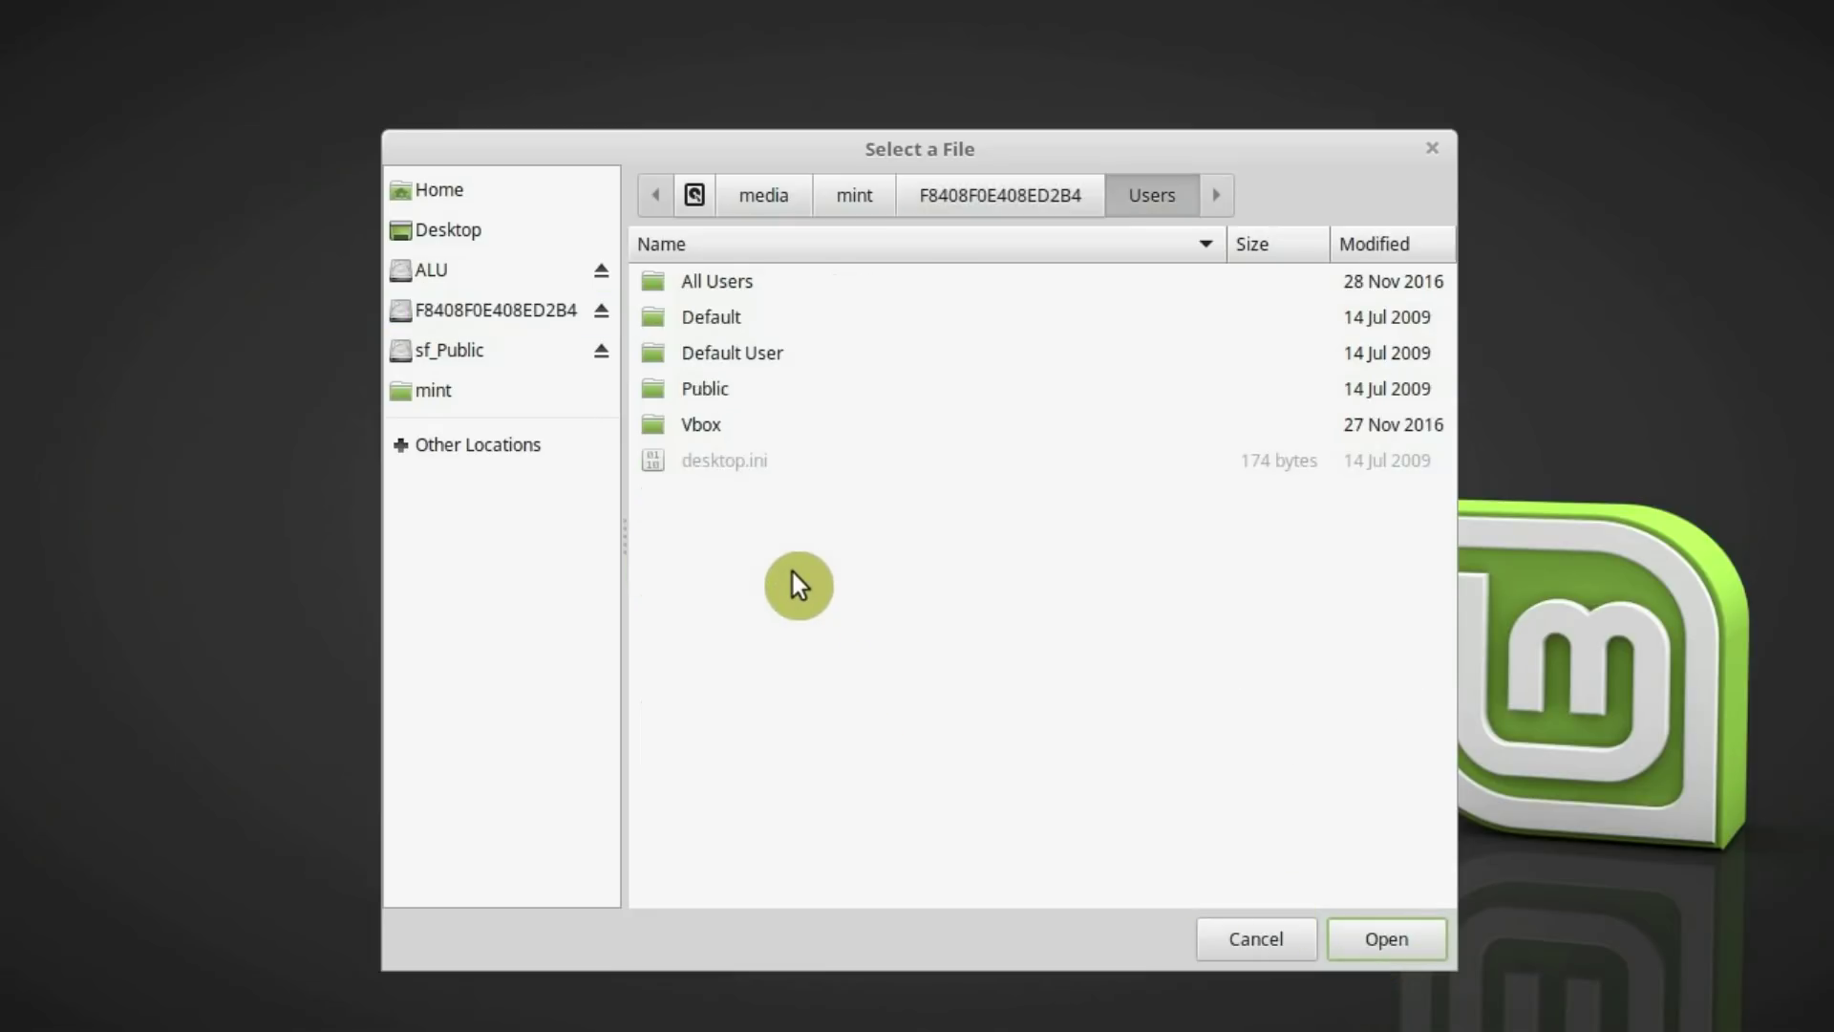
pyautogui.doubleClick(778, 422)
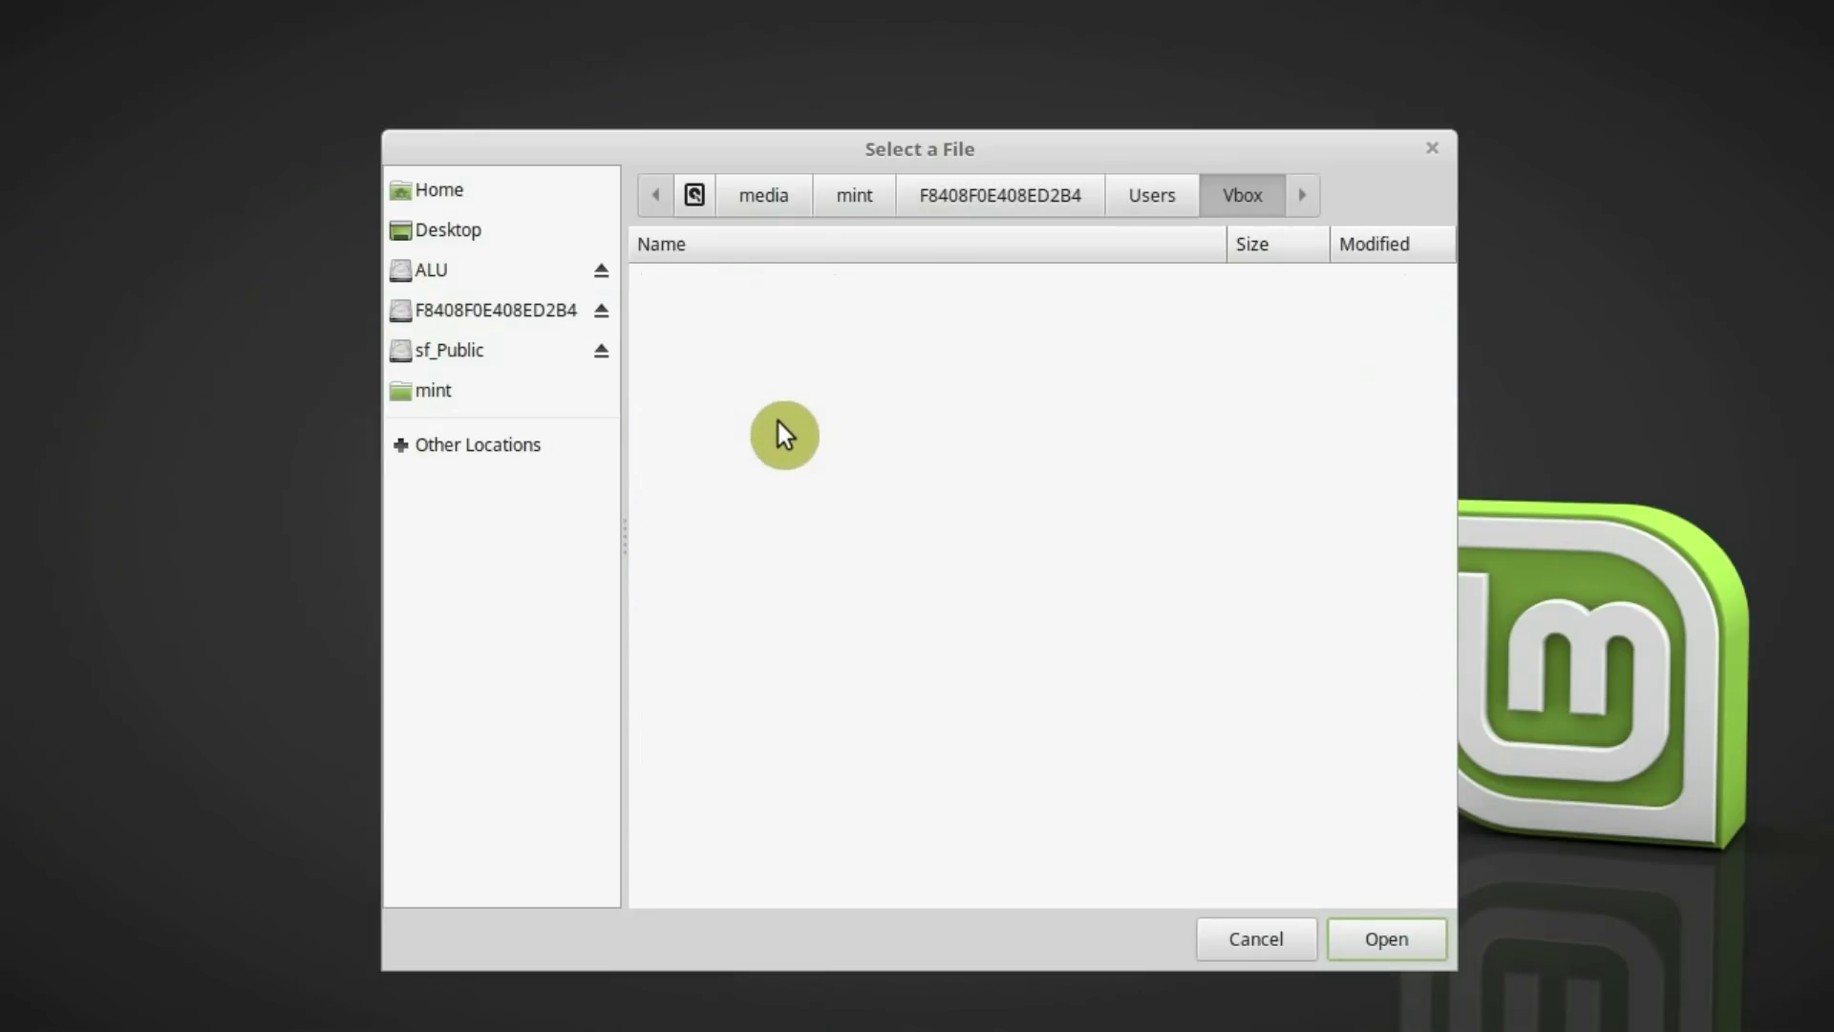
pyautogui.click(1368, 946)
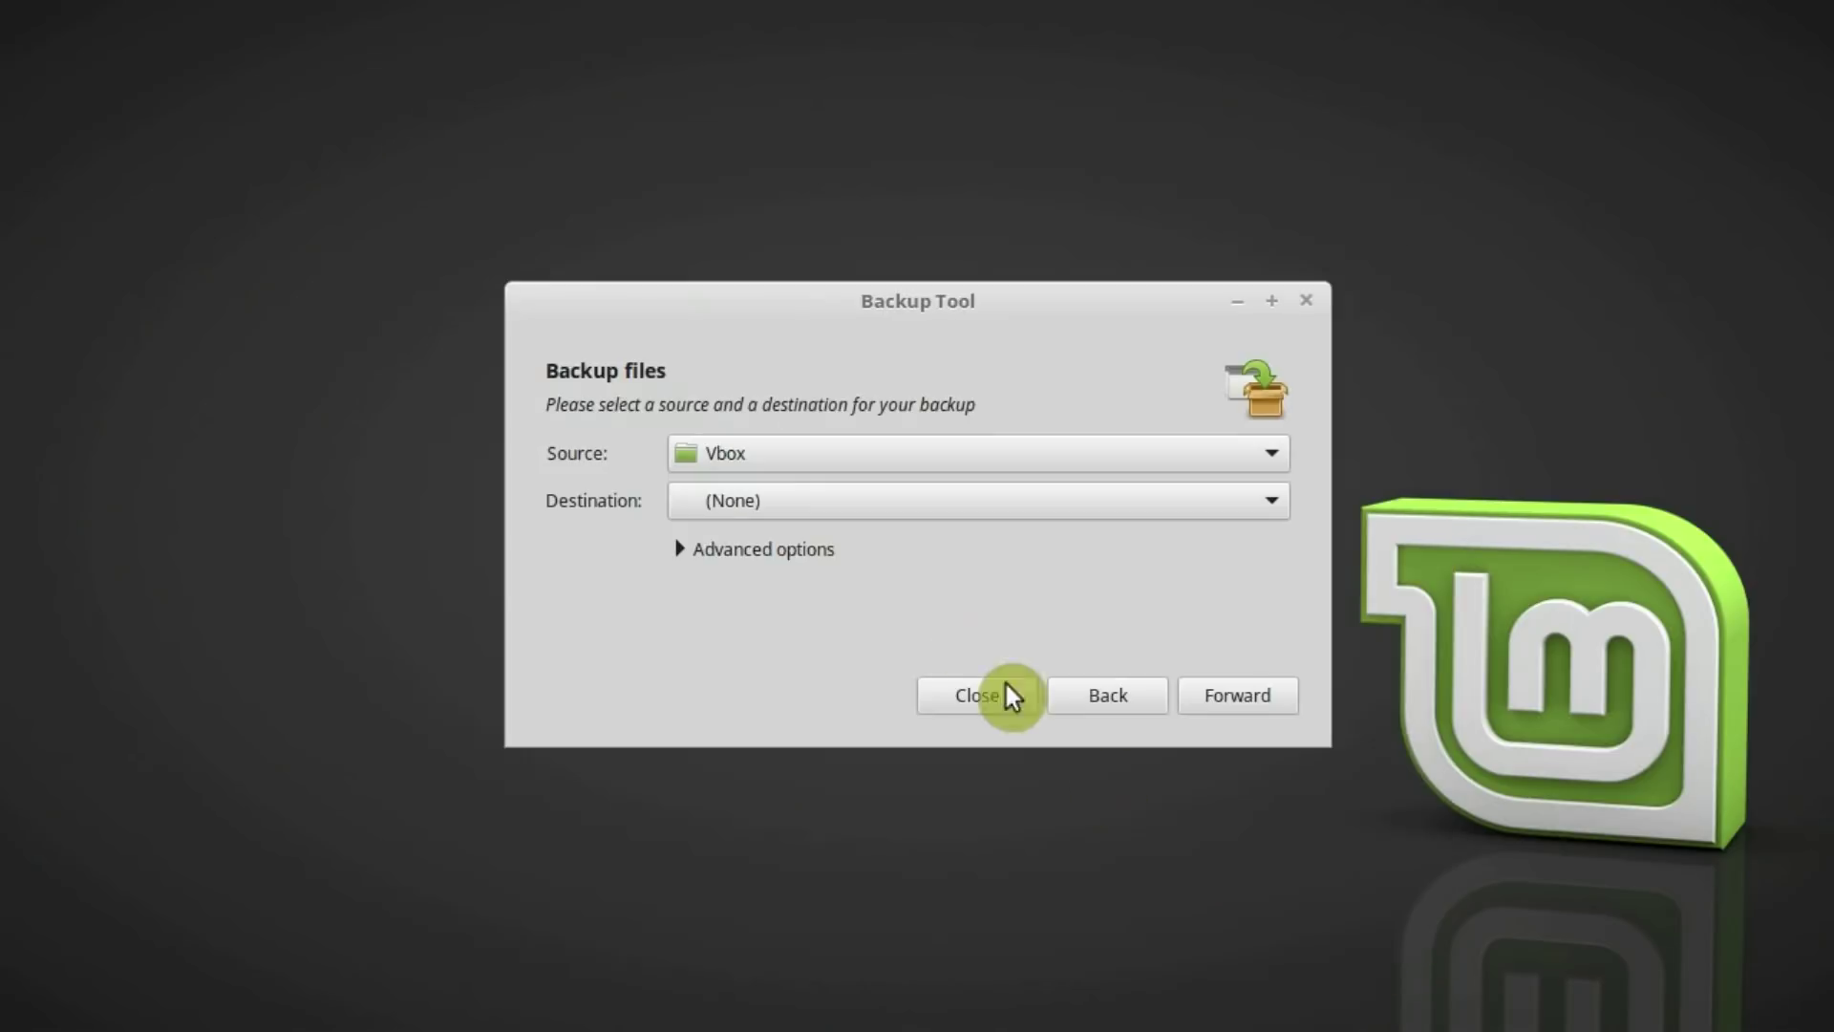
# Set ALU as destination, skip exclusions, run the backup and close it when finished
pyautogui.click(784, 501)
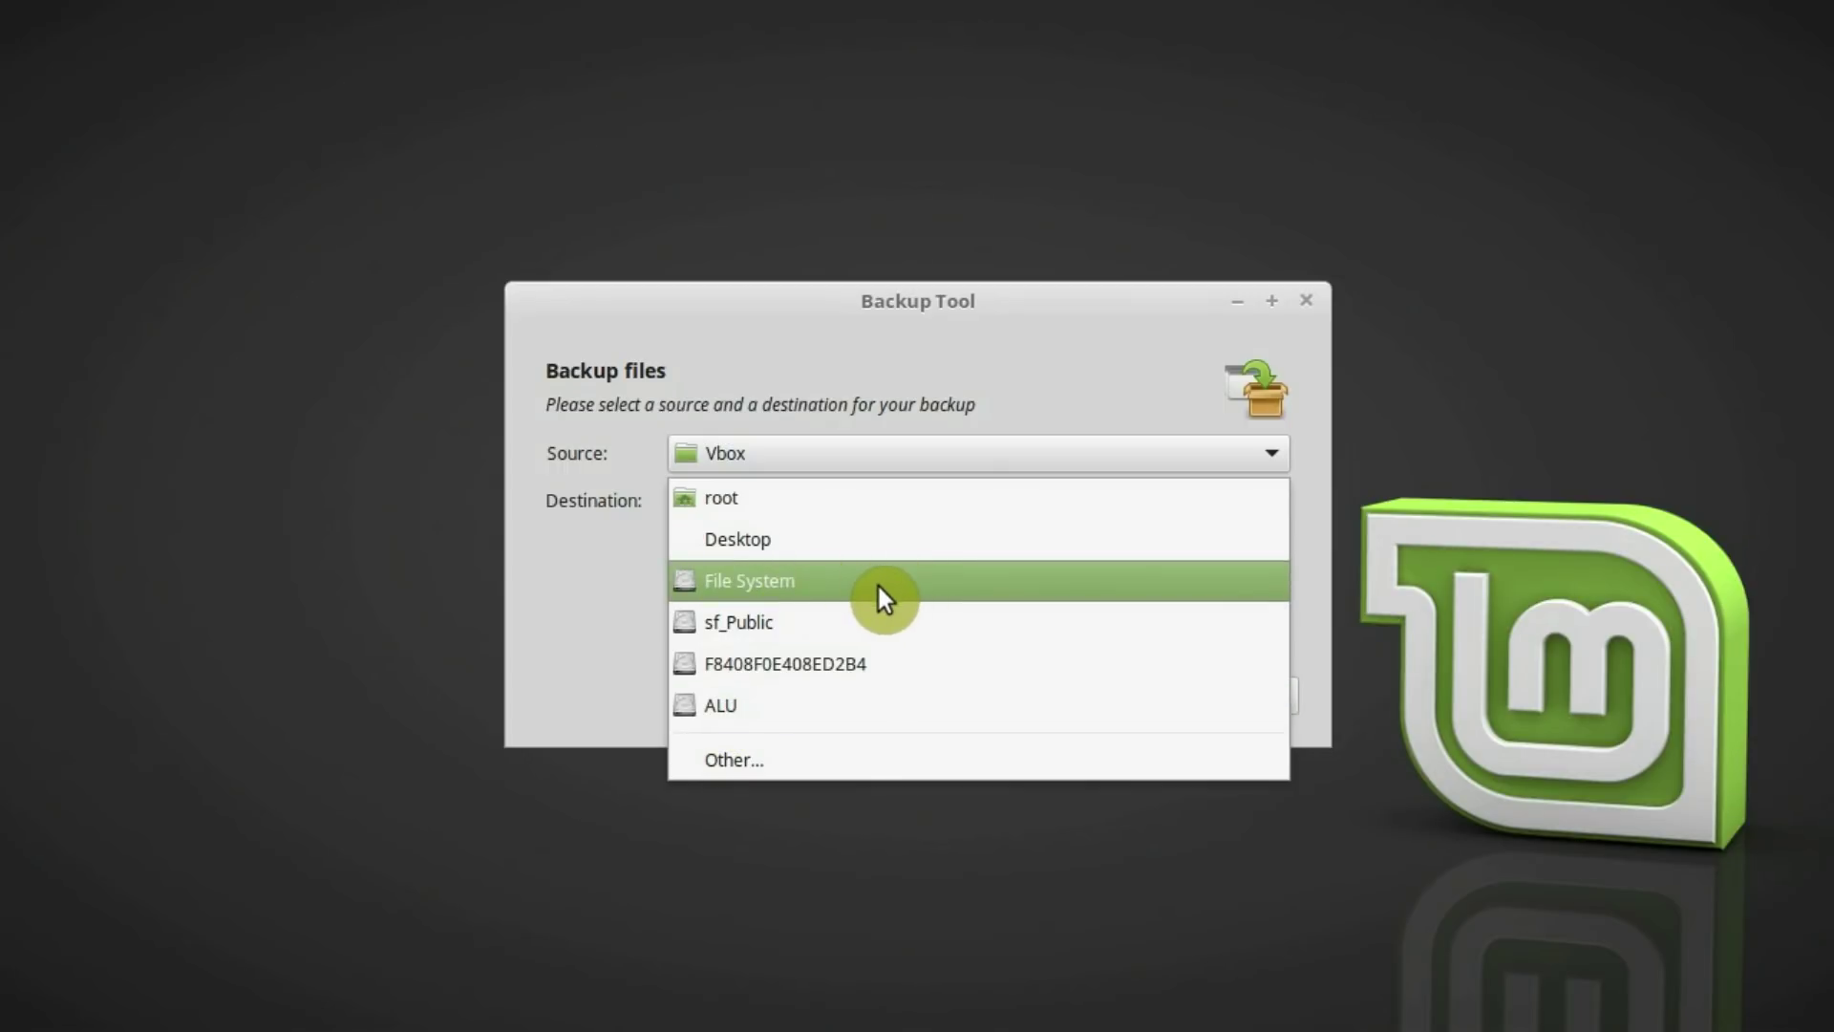
pyautogui.click(834, 705)
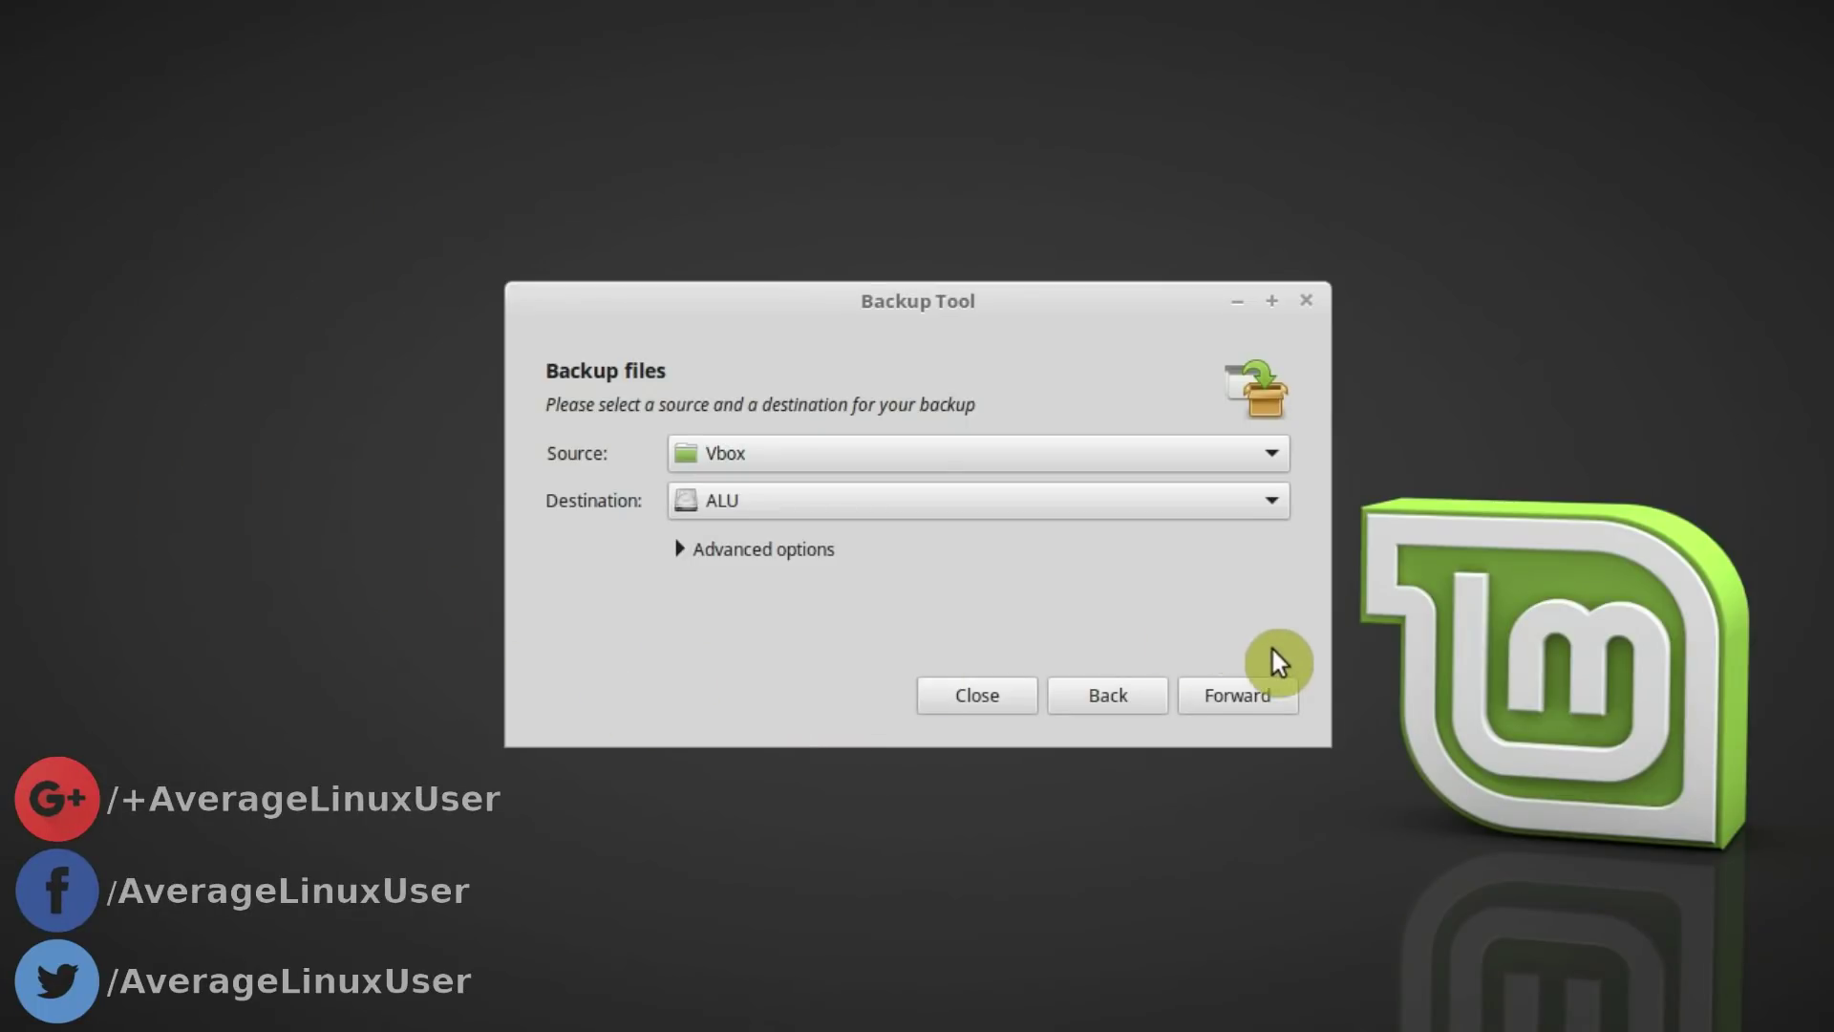
pyautogui.click(1255, 701)
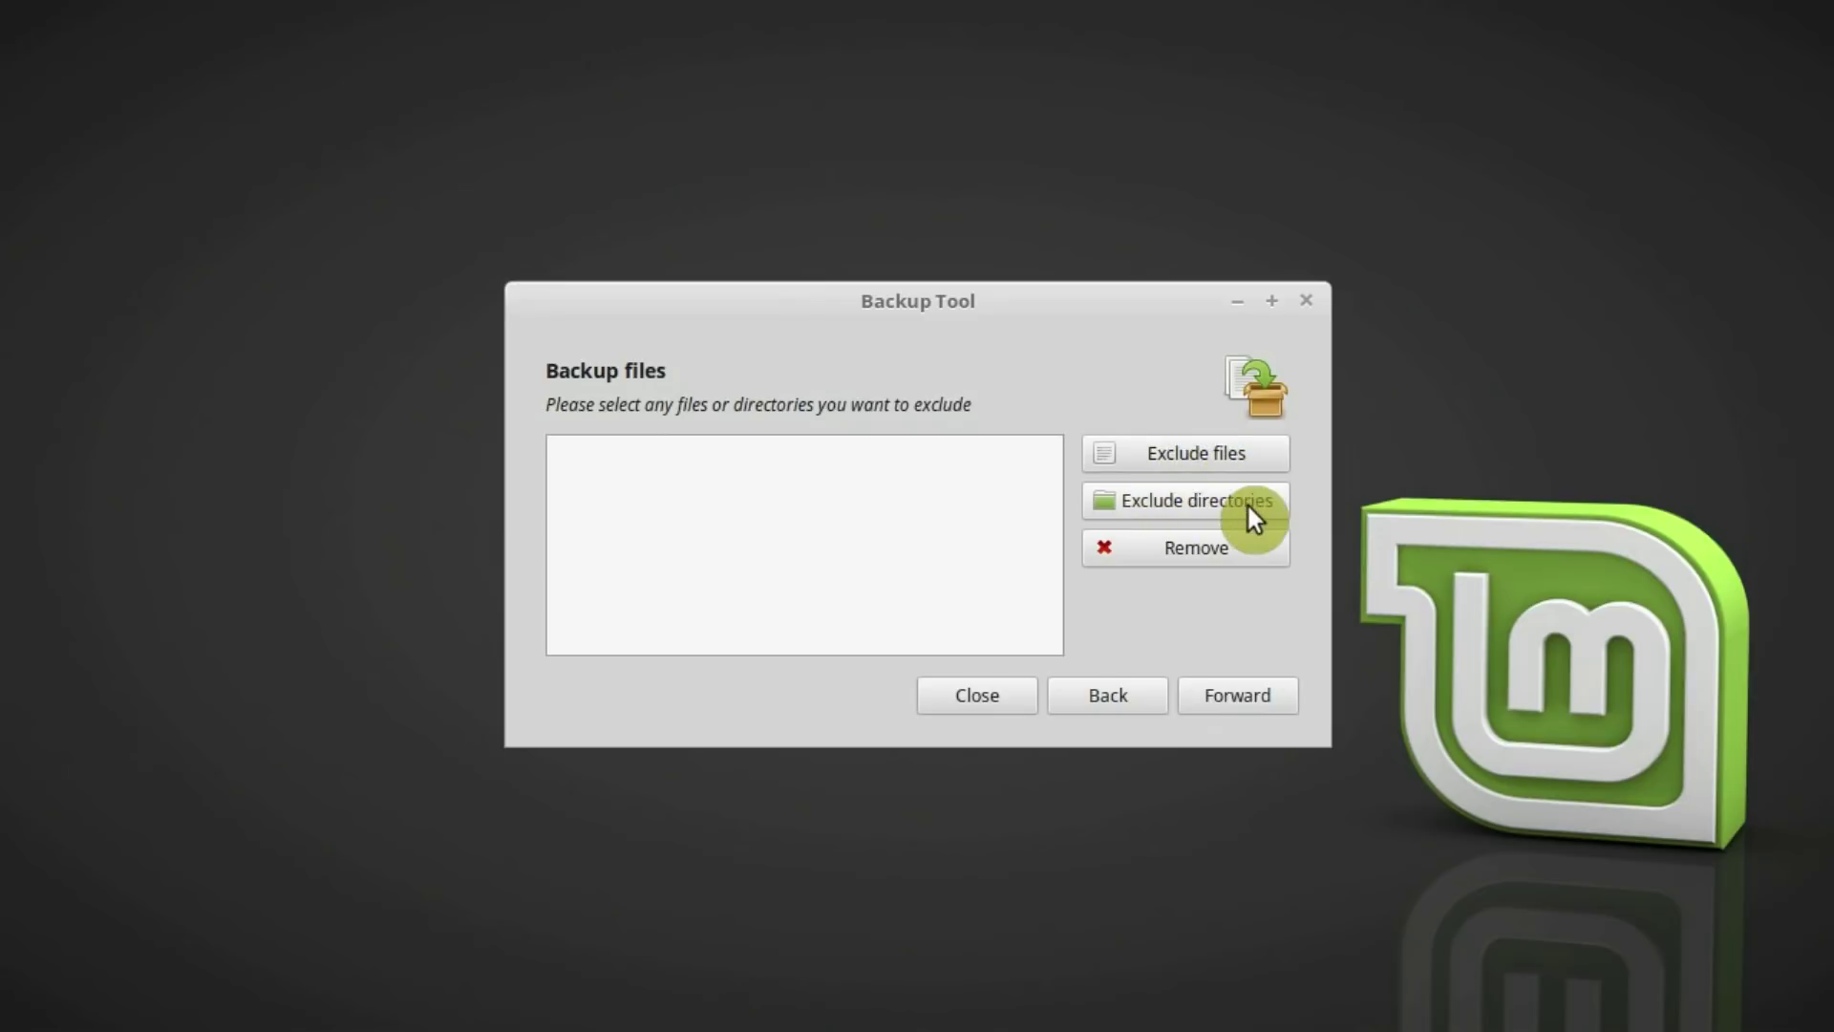
pyautogui.click(1250, 696)
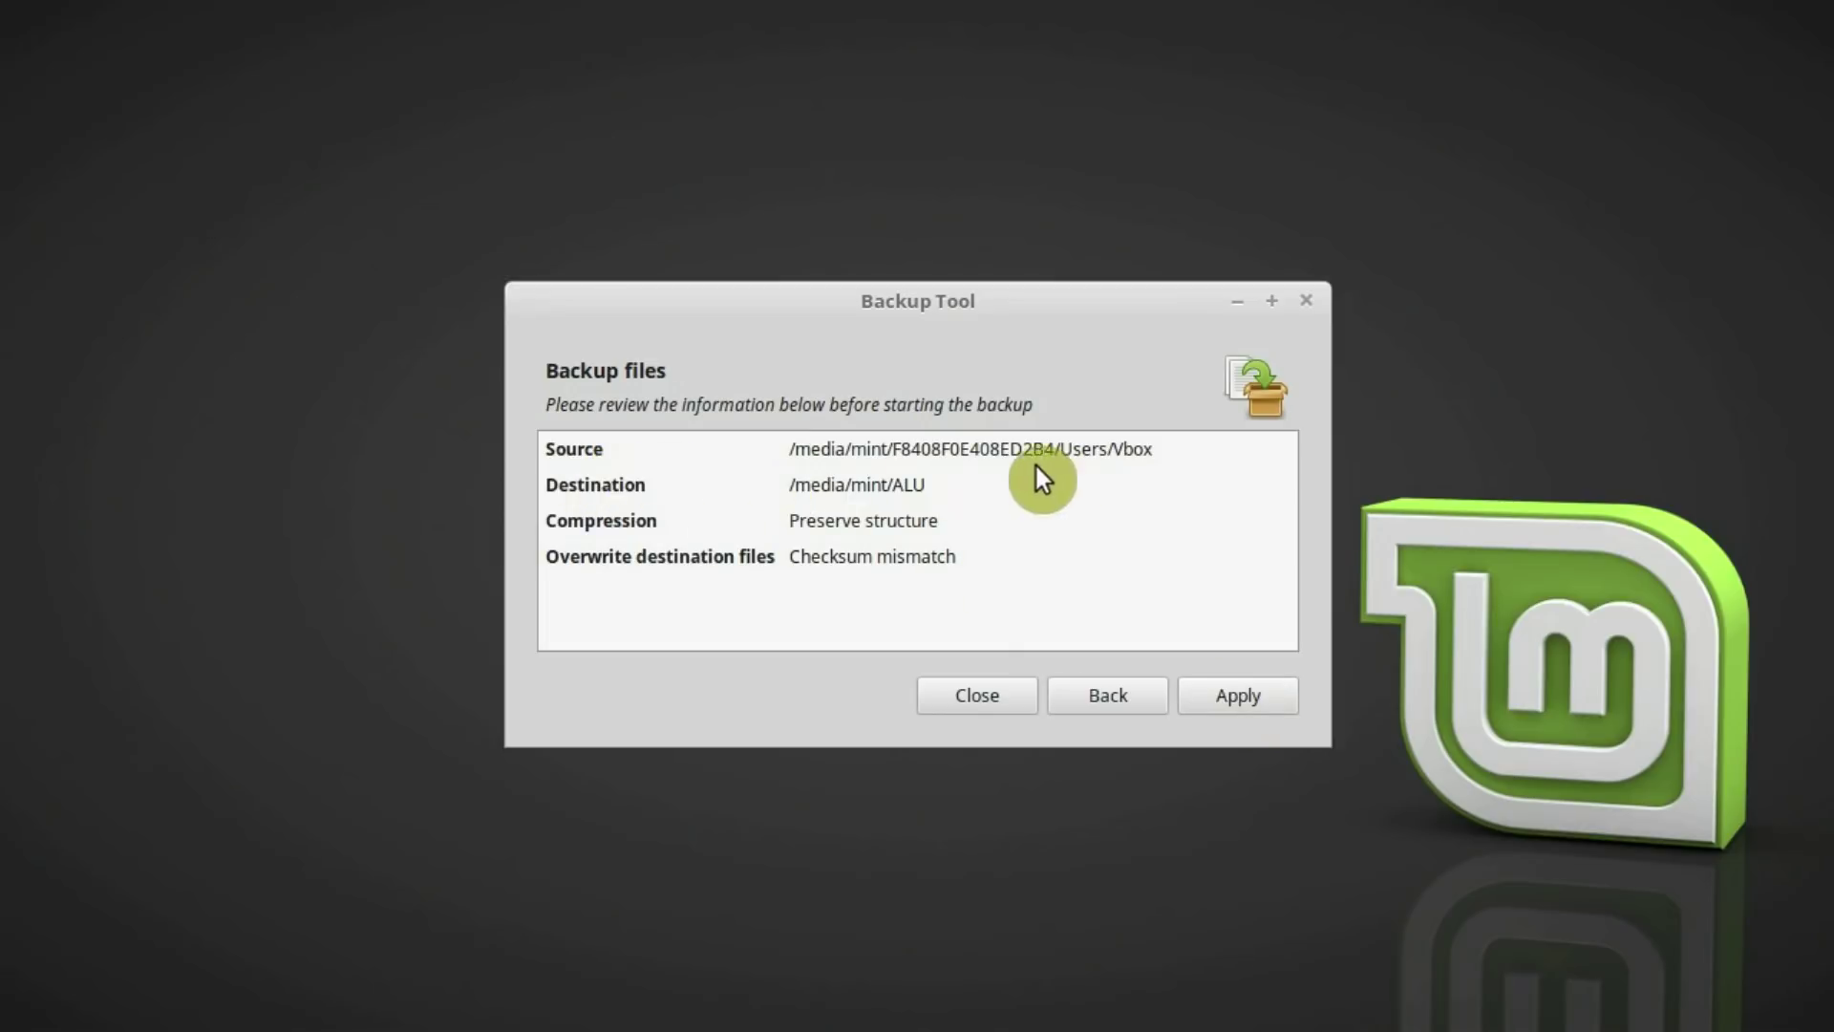
pyautogui.click(1241, 697)
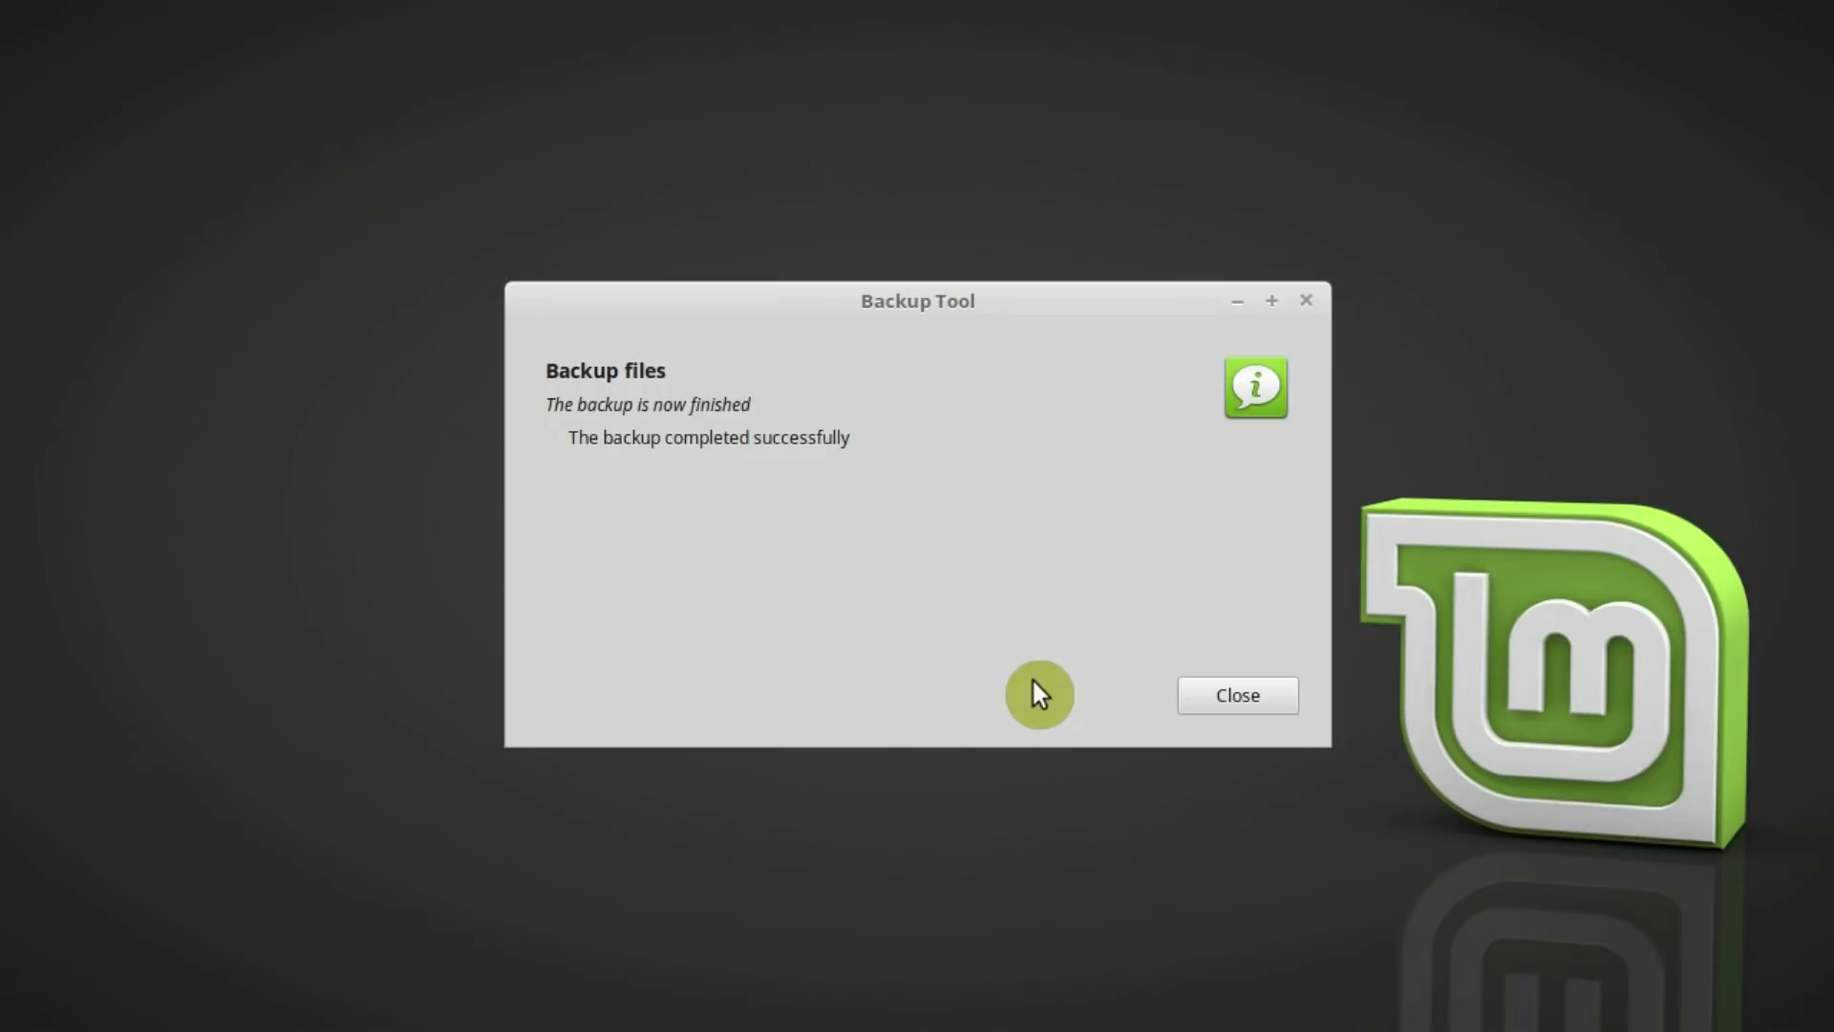
pyautogui.click(1241, 689)
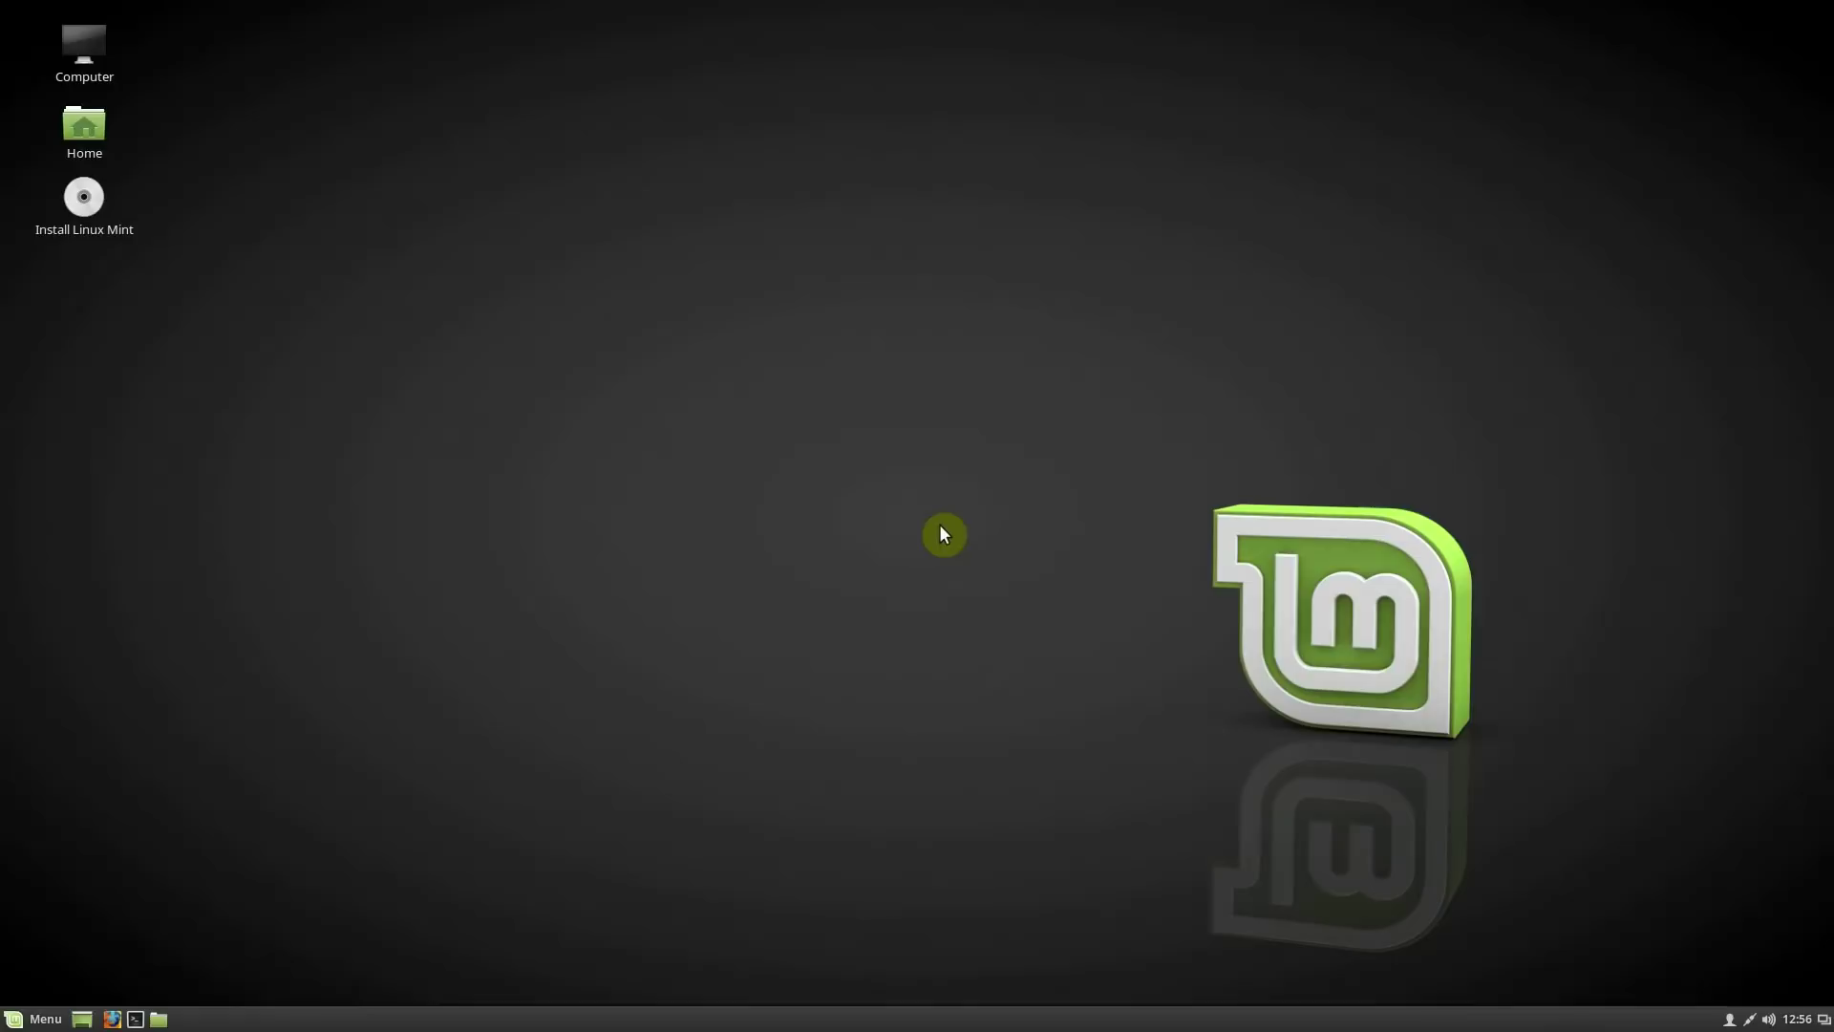
# Launch Install Linux Mint from the desktop and continue with English as the language
pyautogui.click(72, 208)
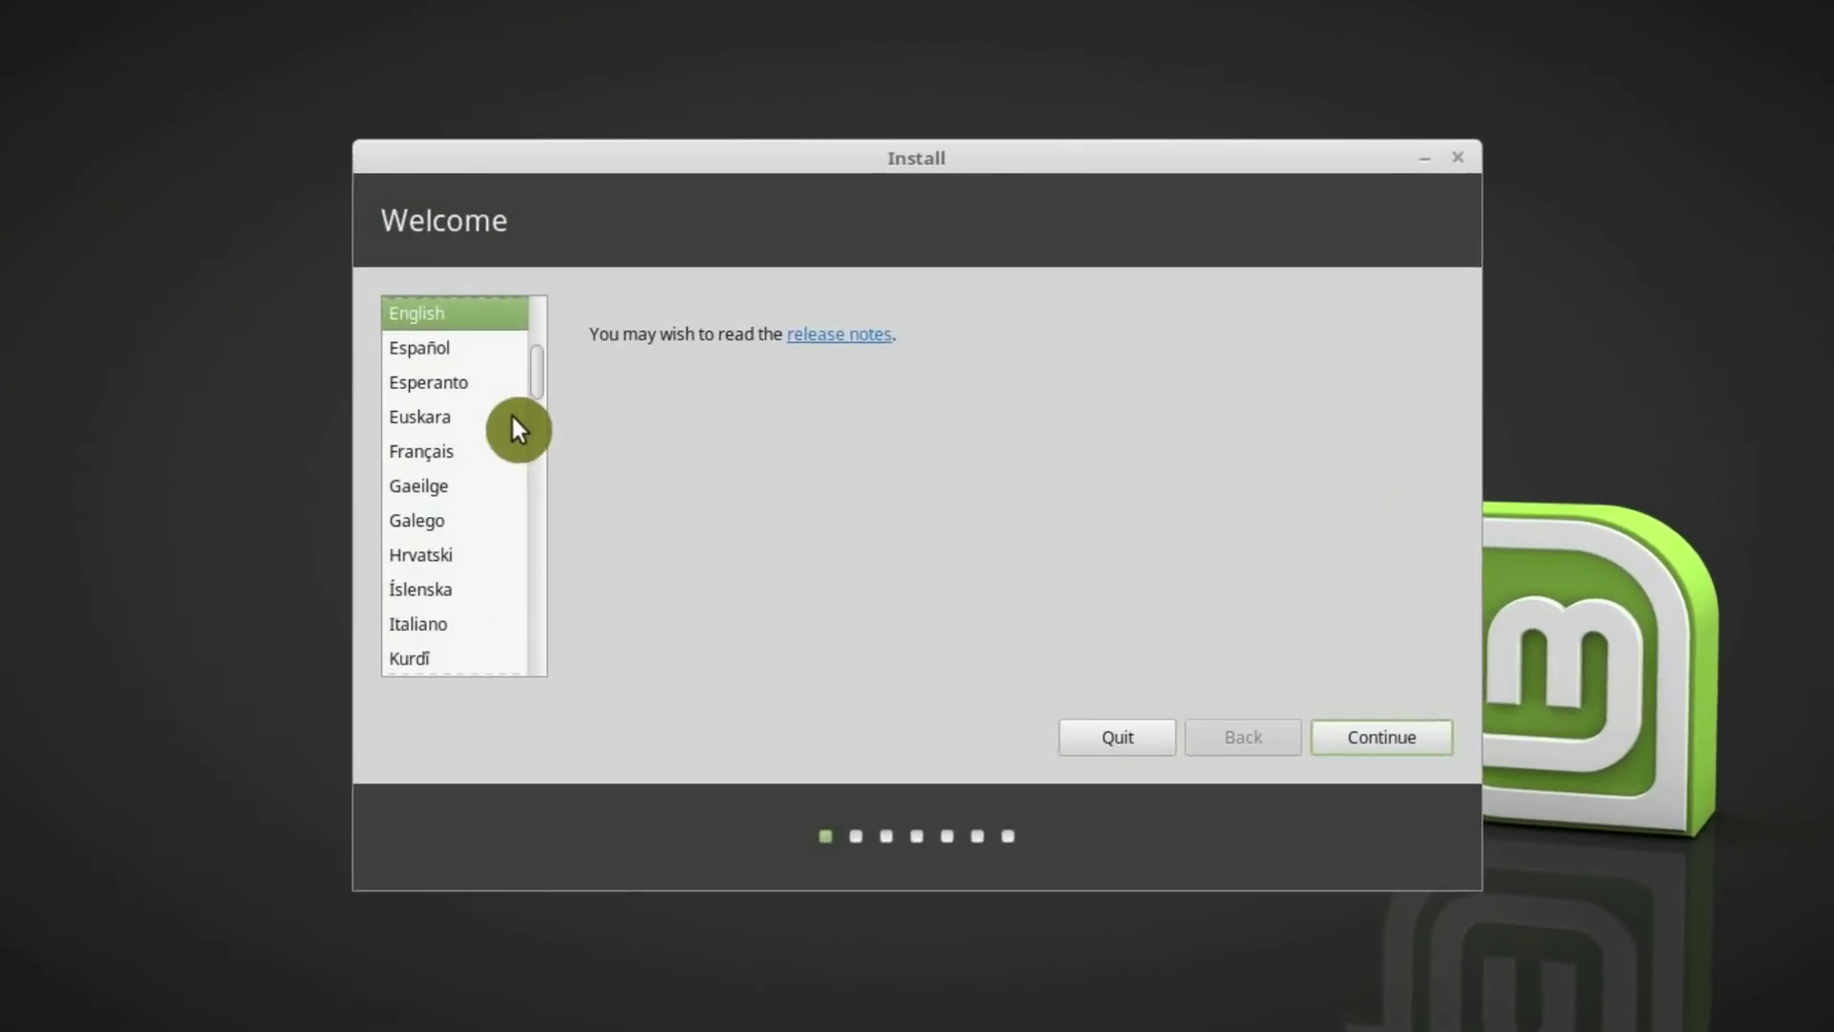
pyautogui.scroll(3, 473, 428)
pyautogui.scroll(-4, 473, 428)
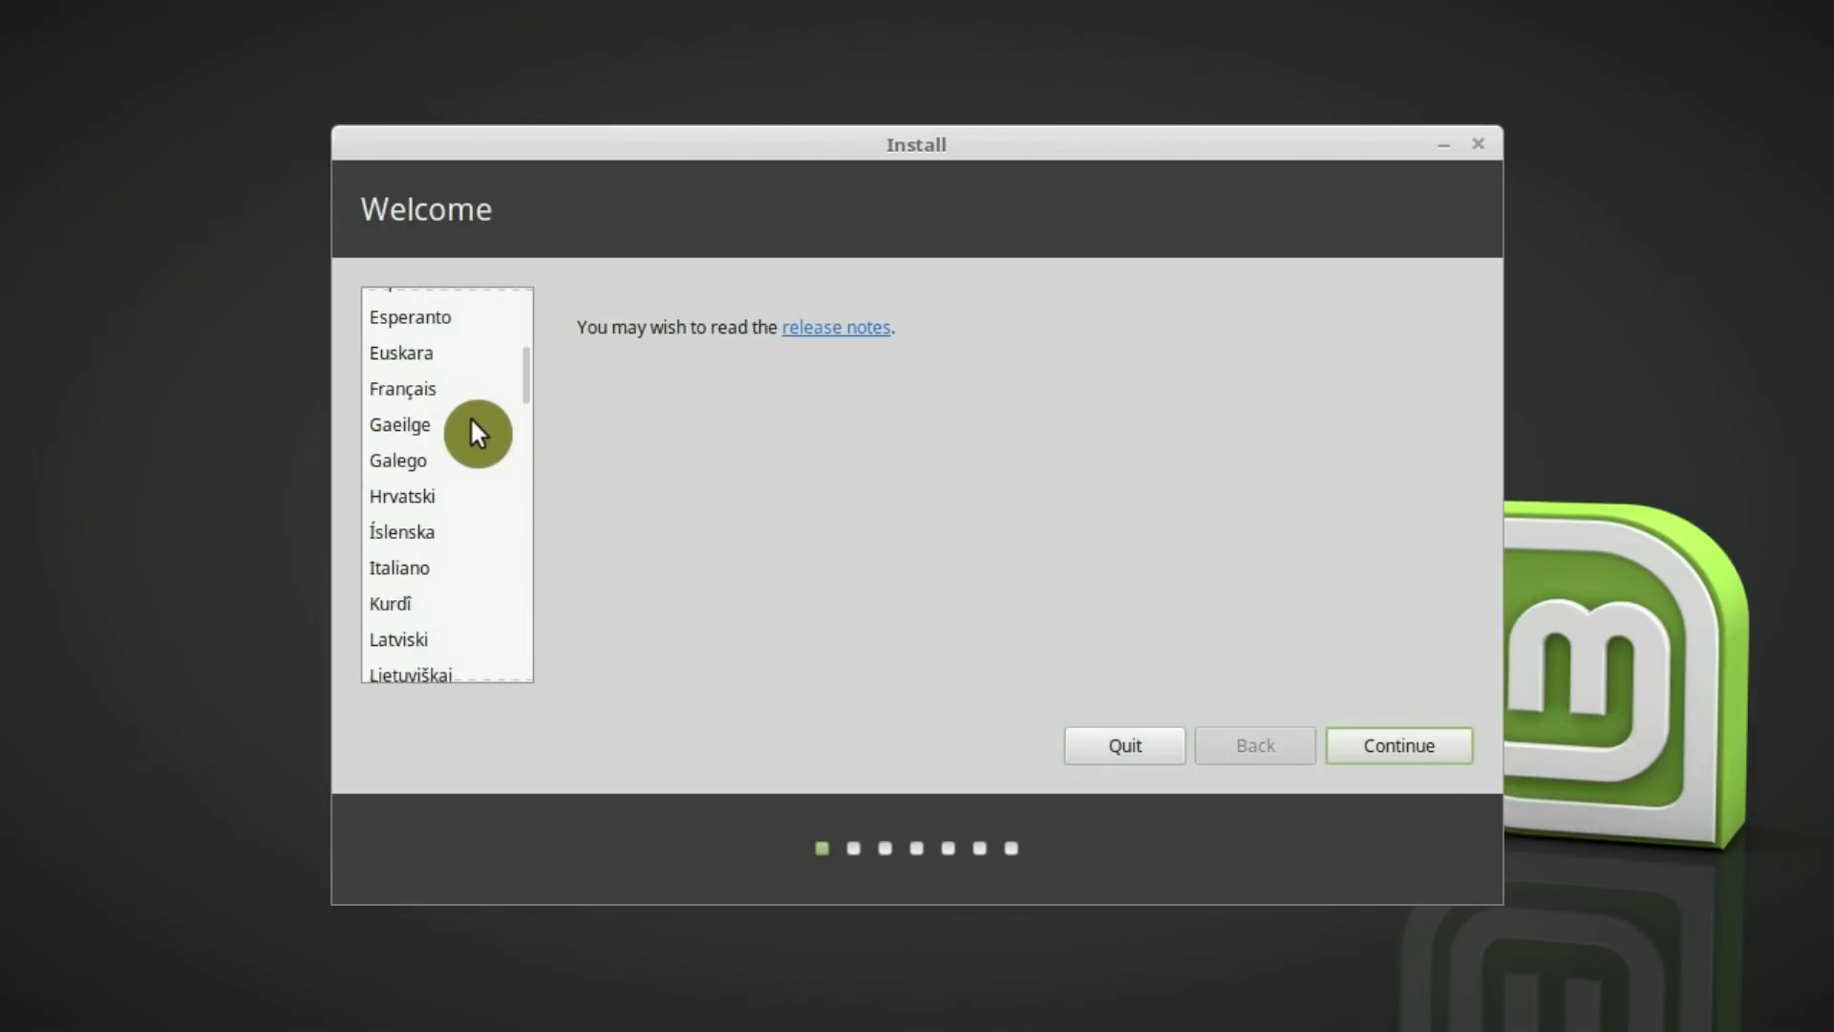
pyautogui.scroll(1, 472, 420)
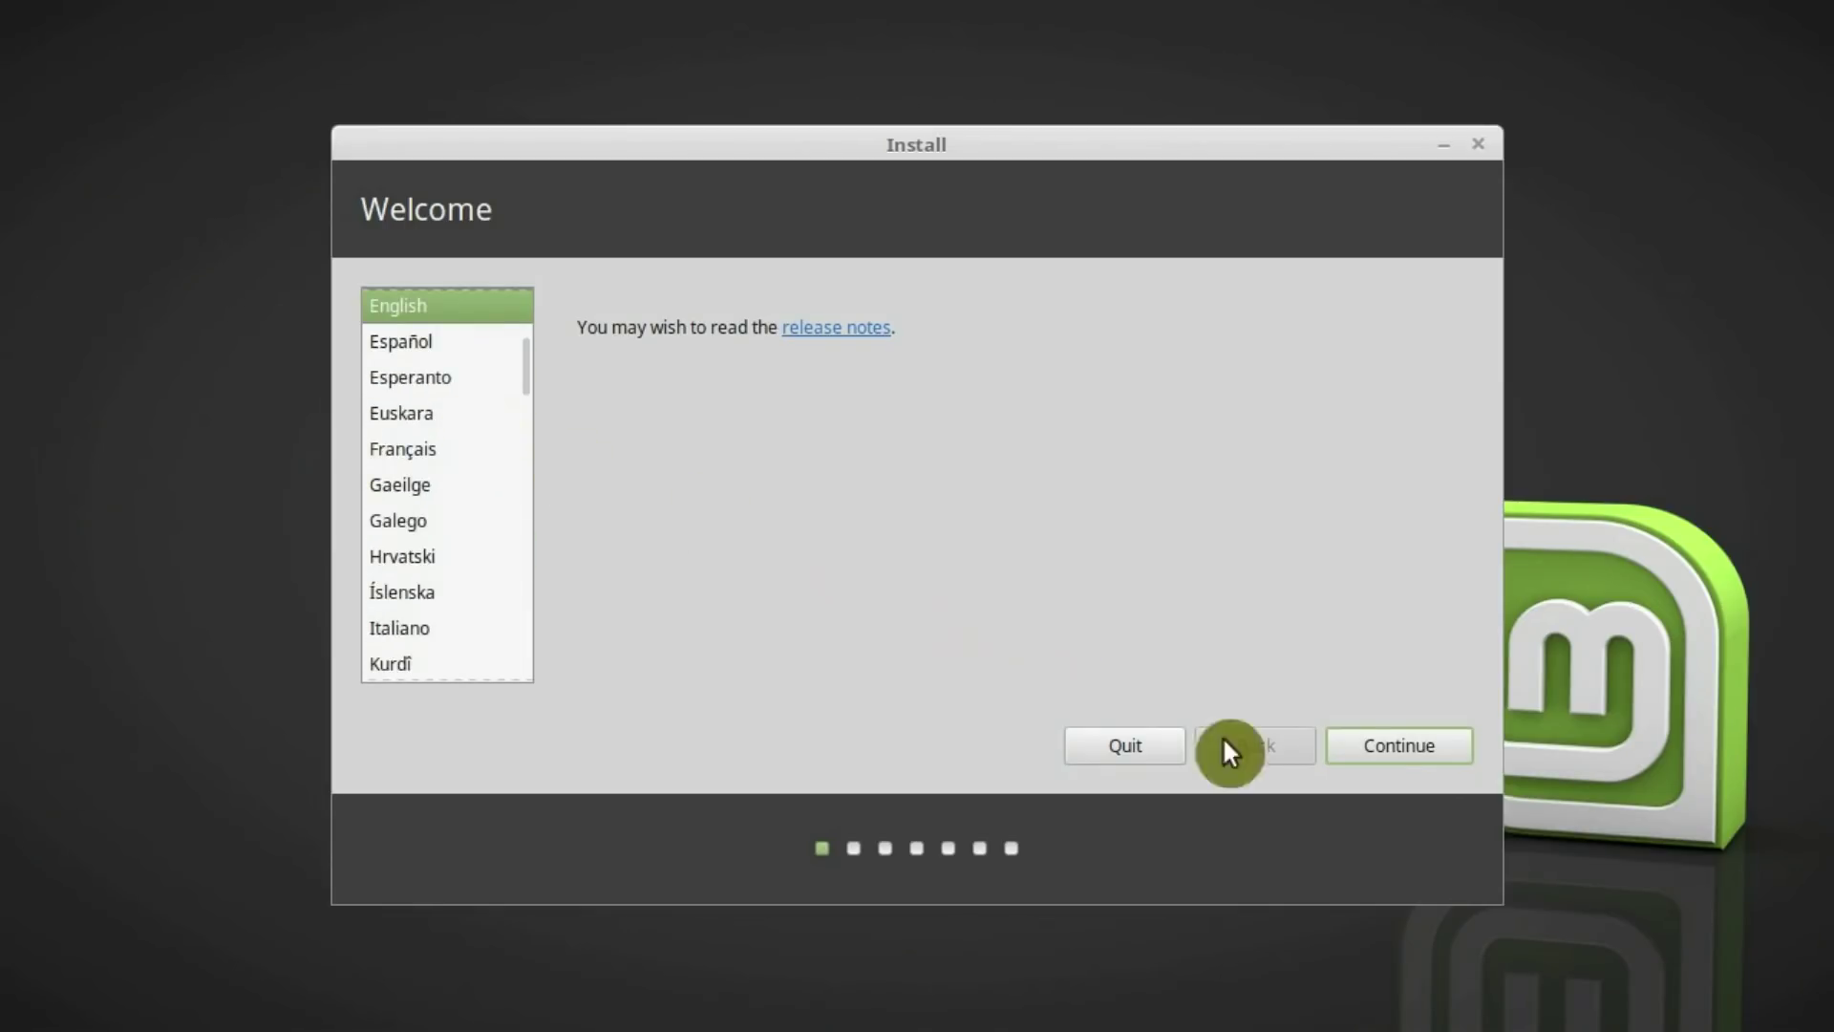
pyautogui.click(1423, 748)
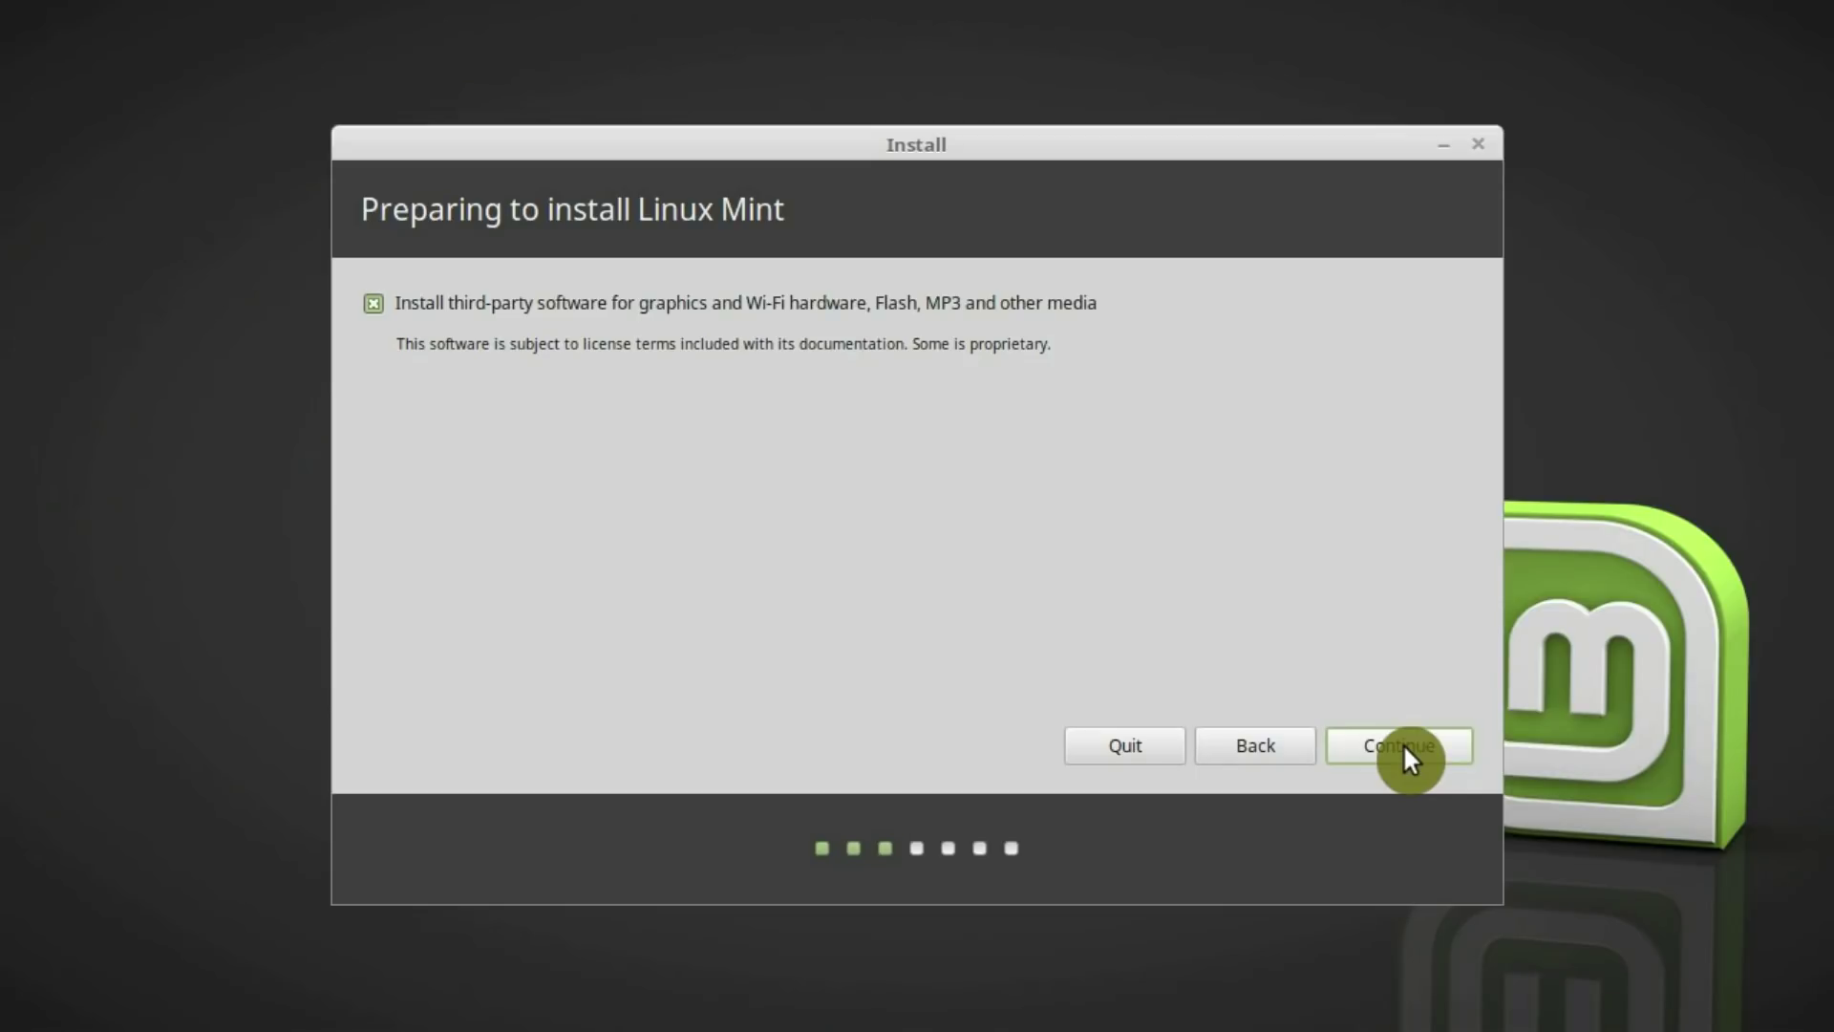
# On the Installation type page, pick 'Something else' for manual partitioning instead of erasing the disk
pyautogui.click(1402, 745)
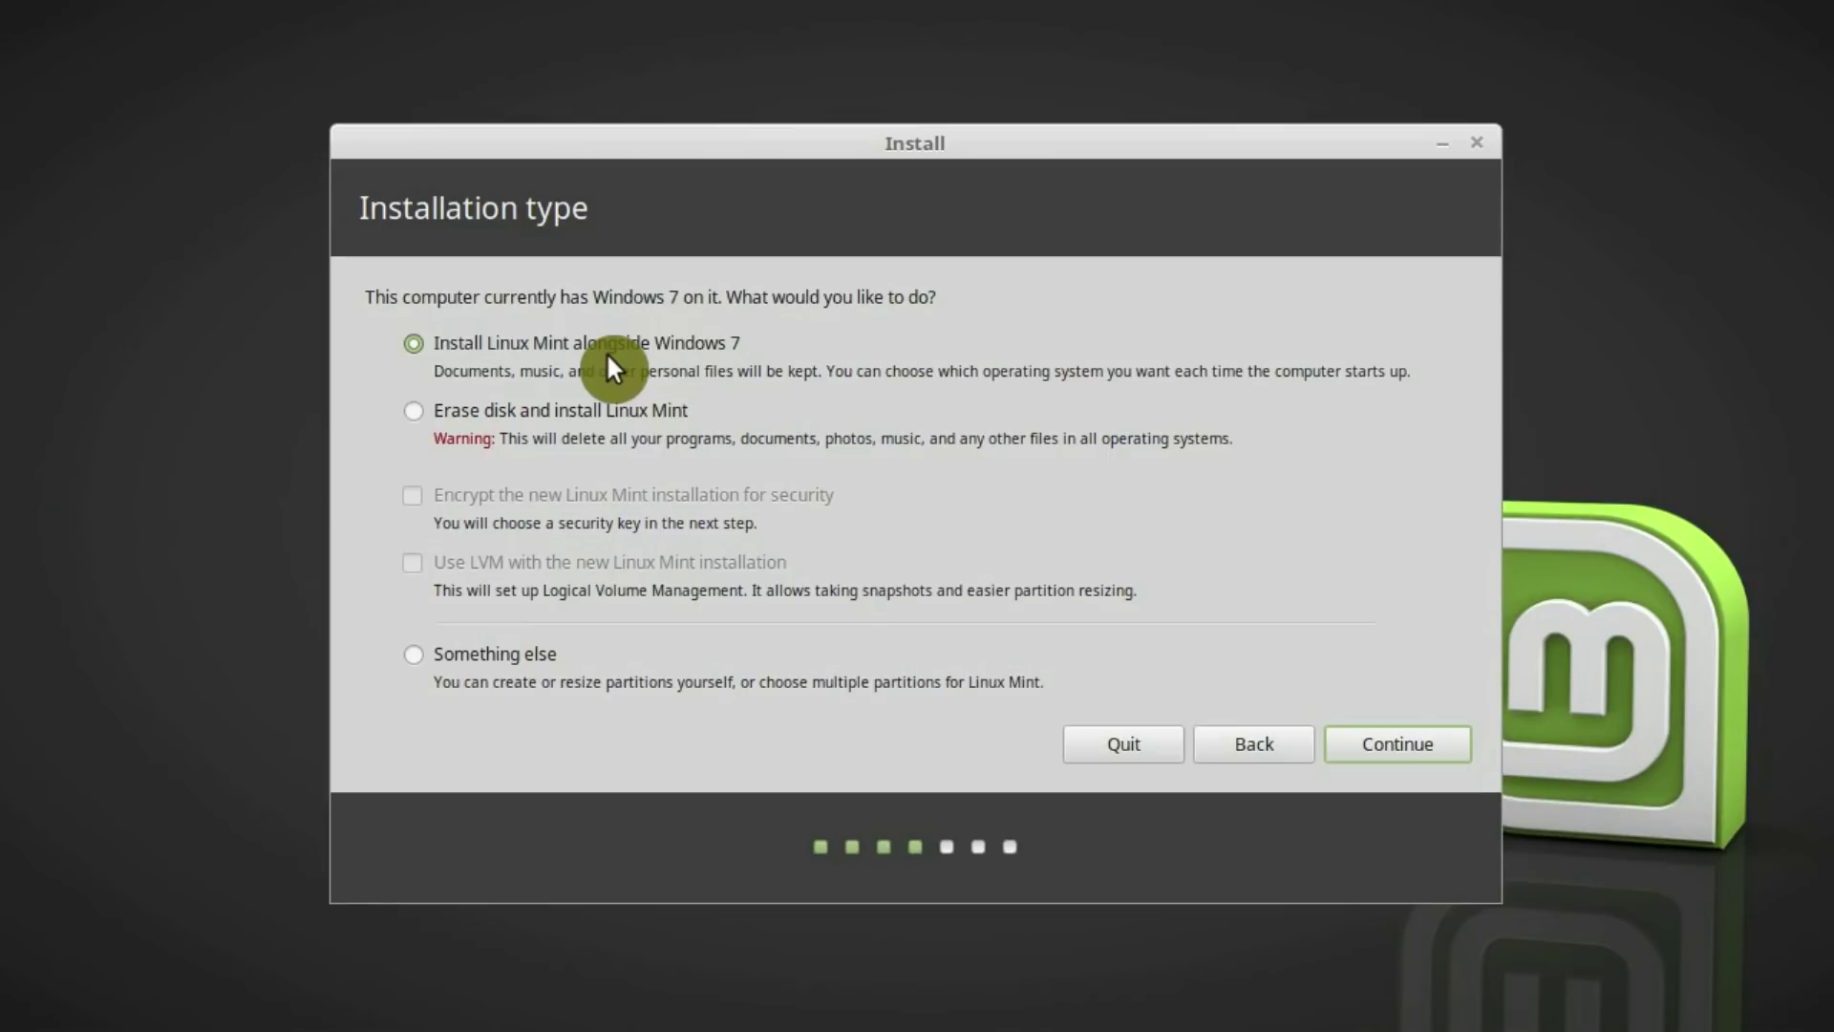
pyautogui.click(417, 410)
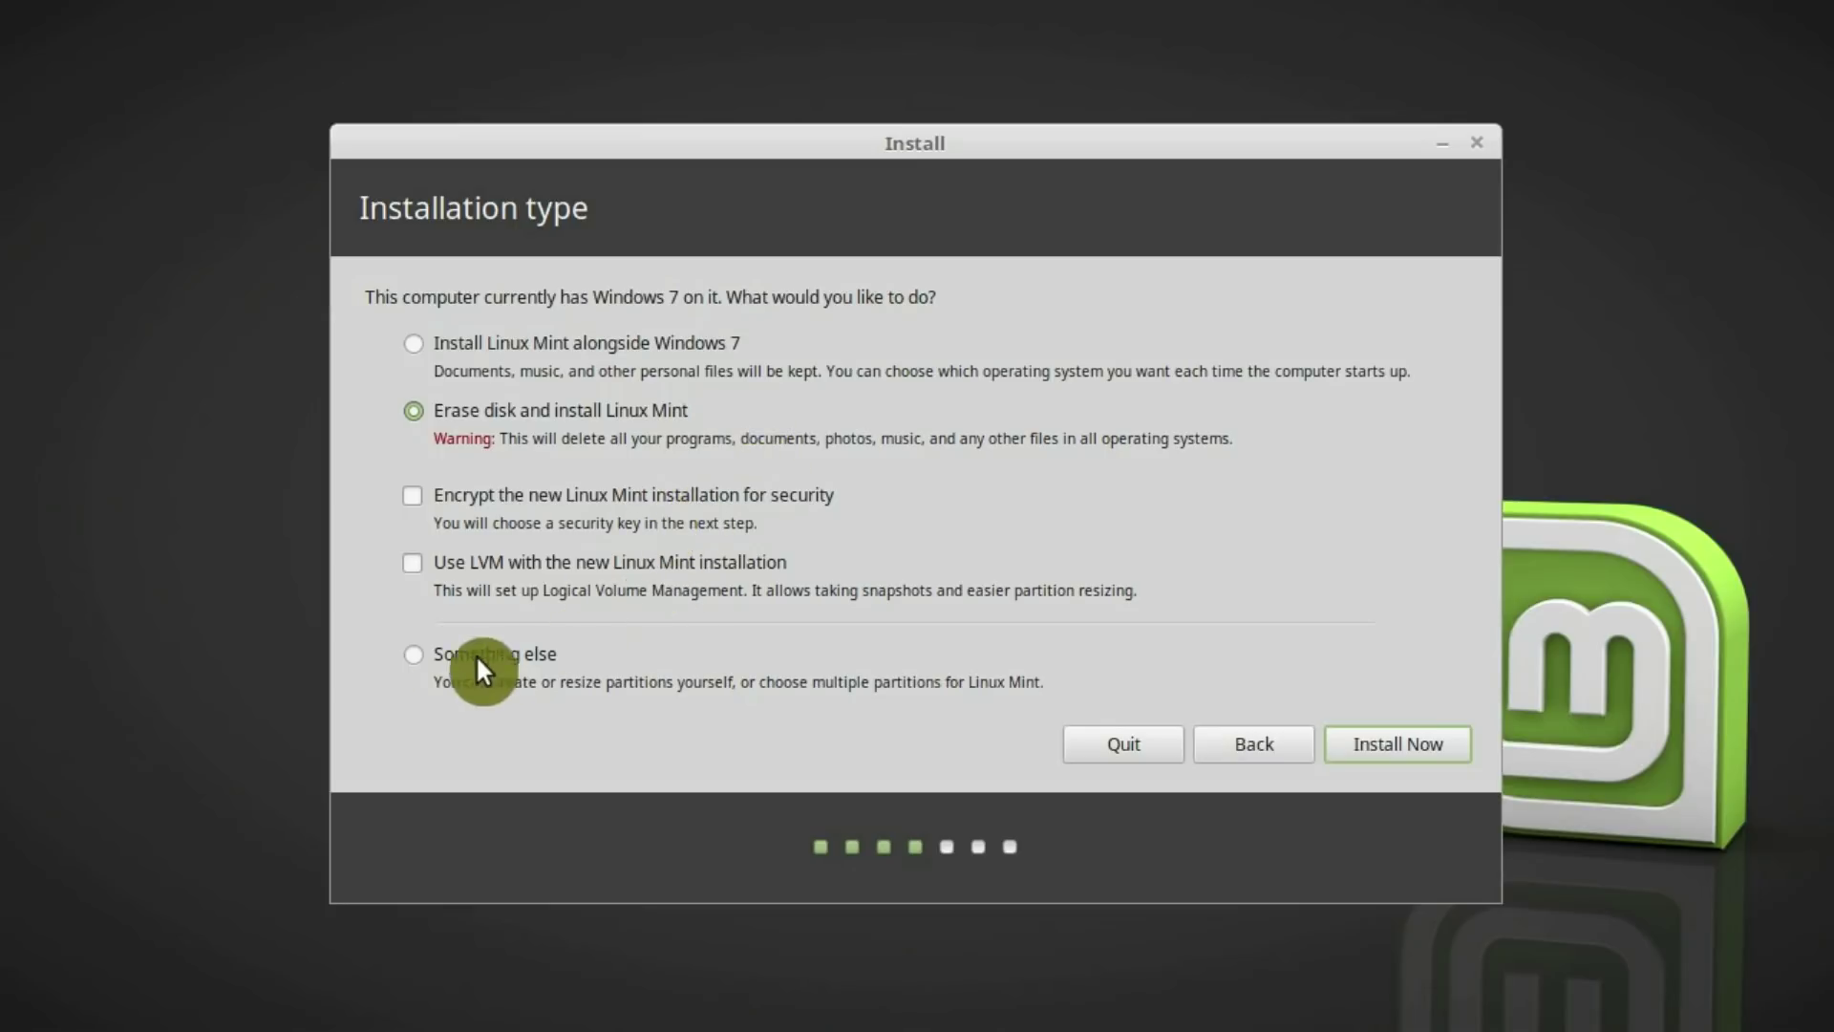
pyautogui.click(410, 657)
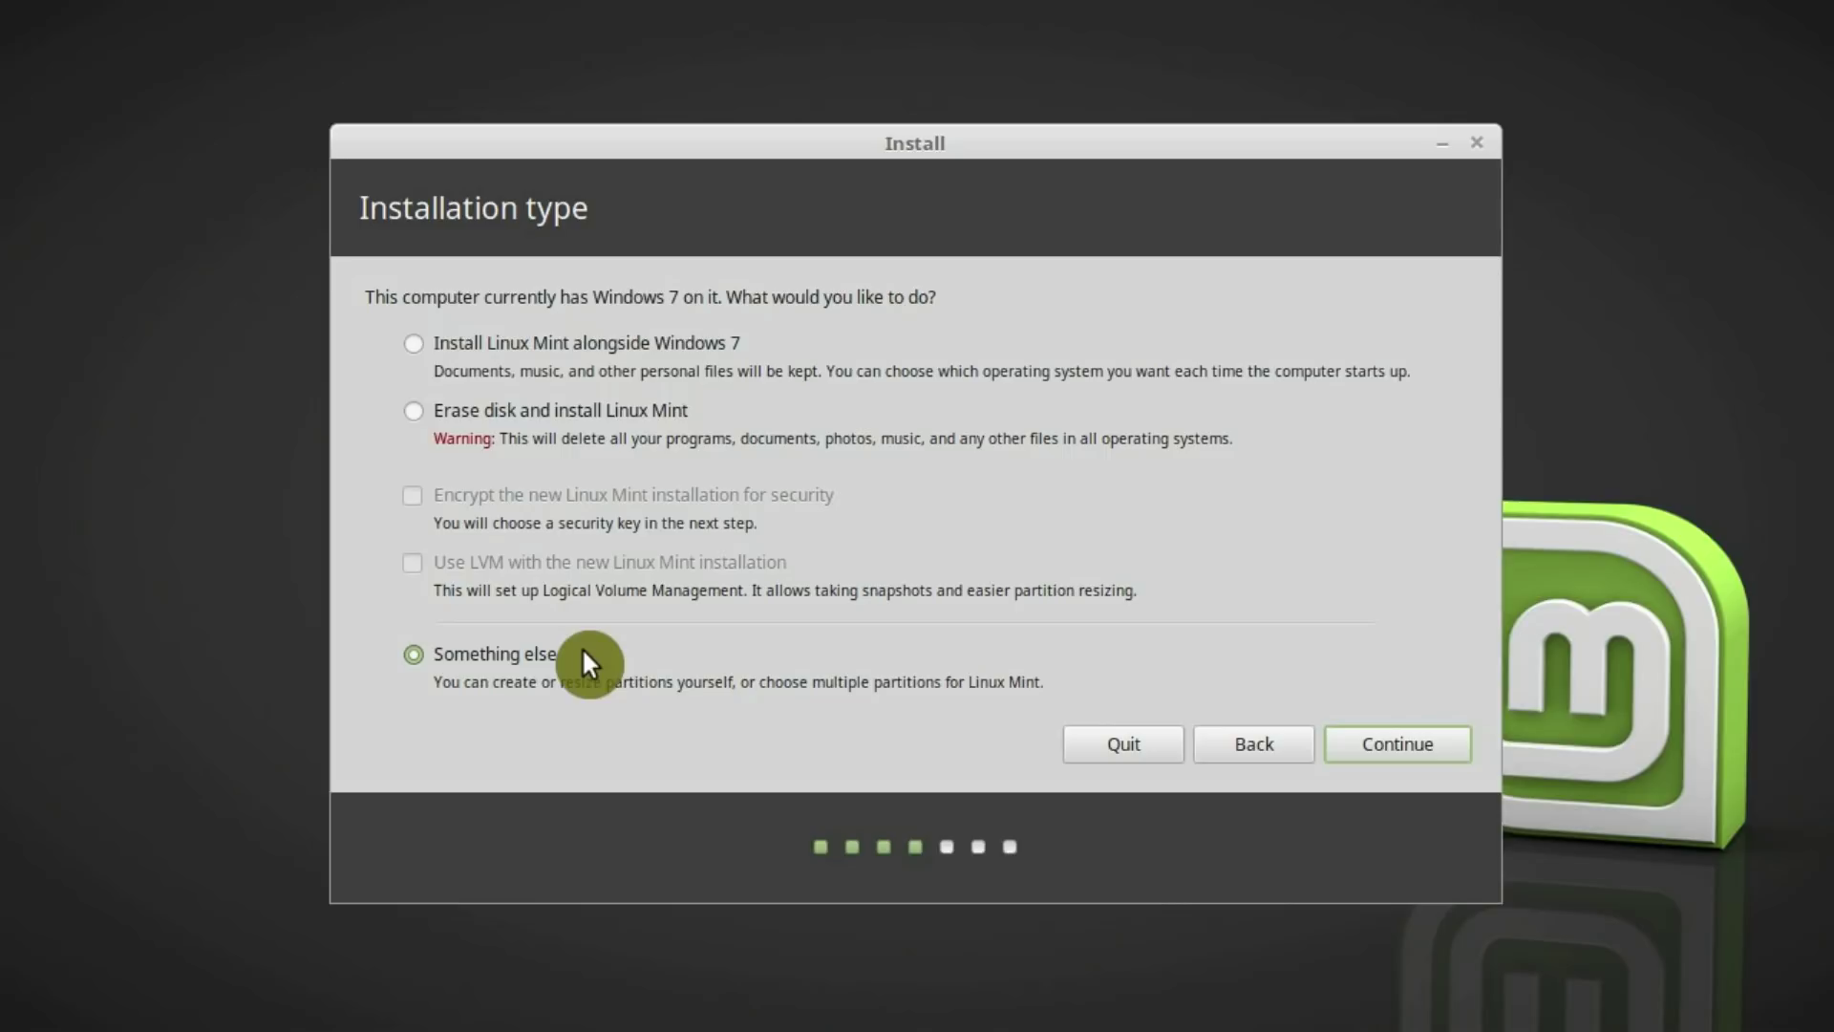
# Replace /dev/sda's NTFS partitions with a new empty partition table, leaving 32212 MB free
pyautogui.click(1415, 741)
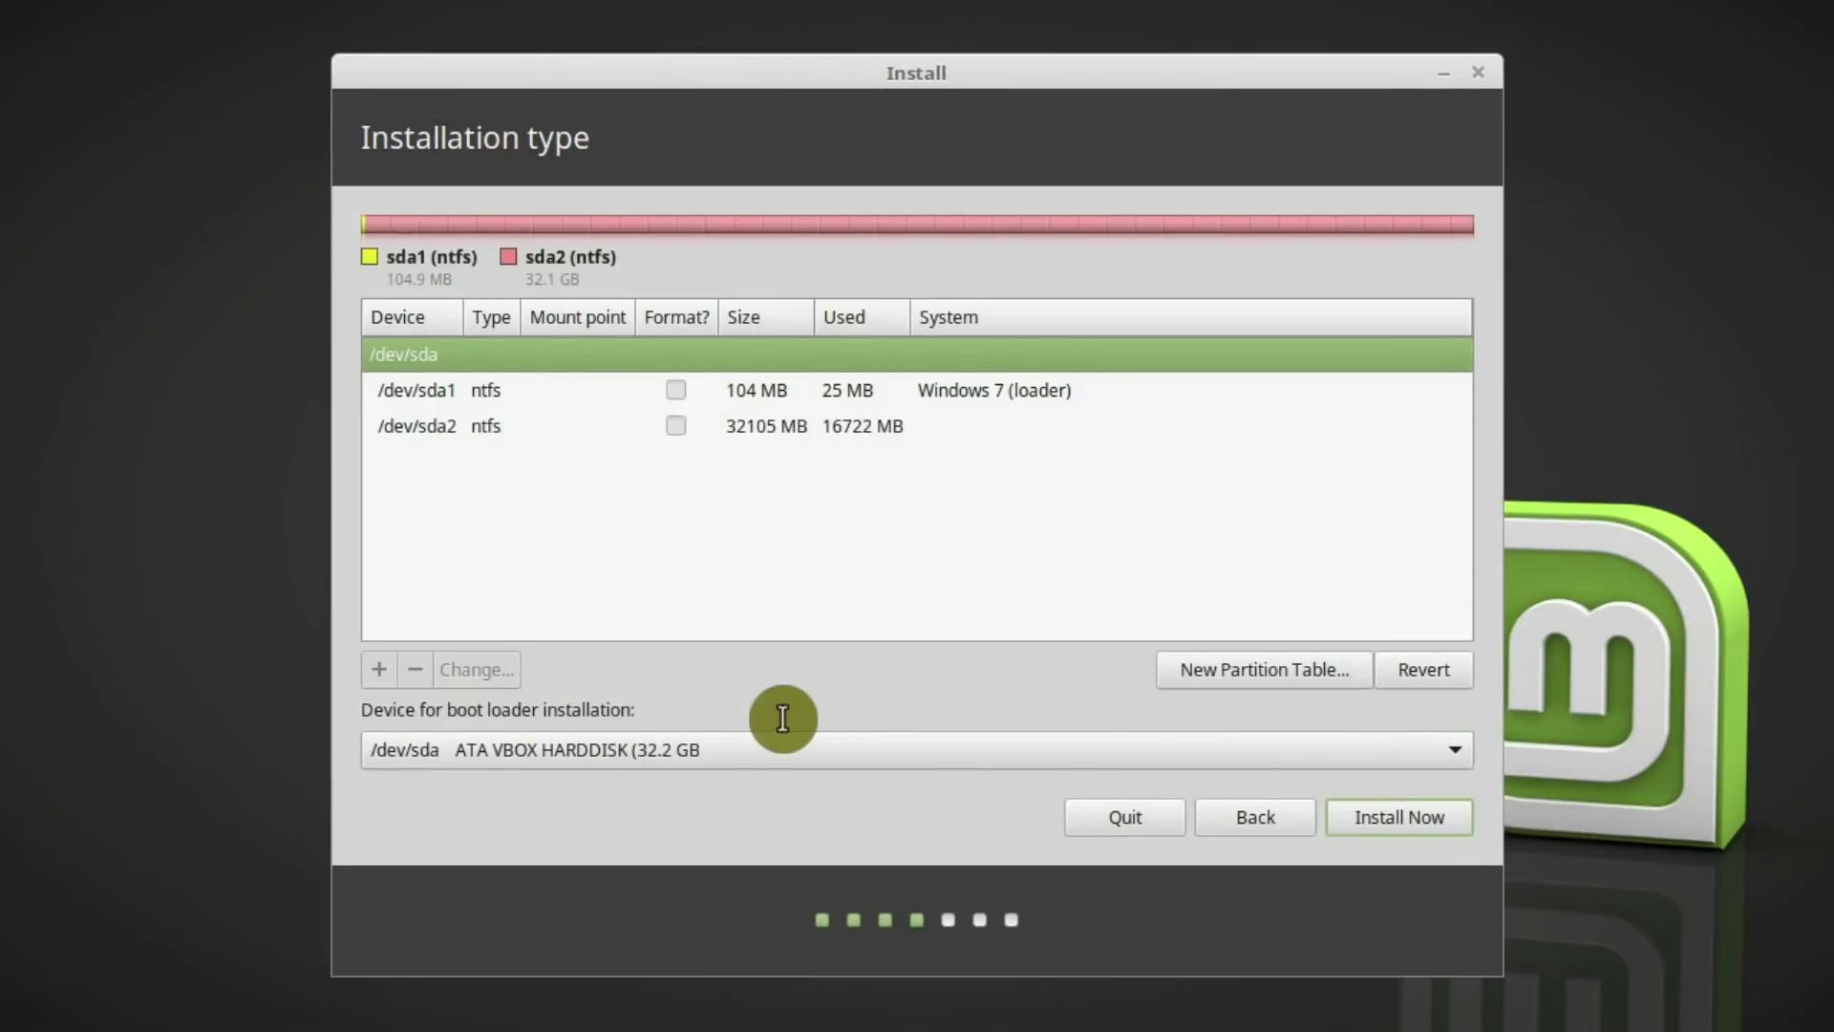
pyautogui.click(501, 399)
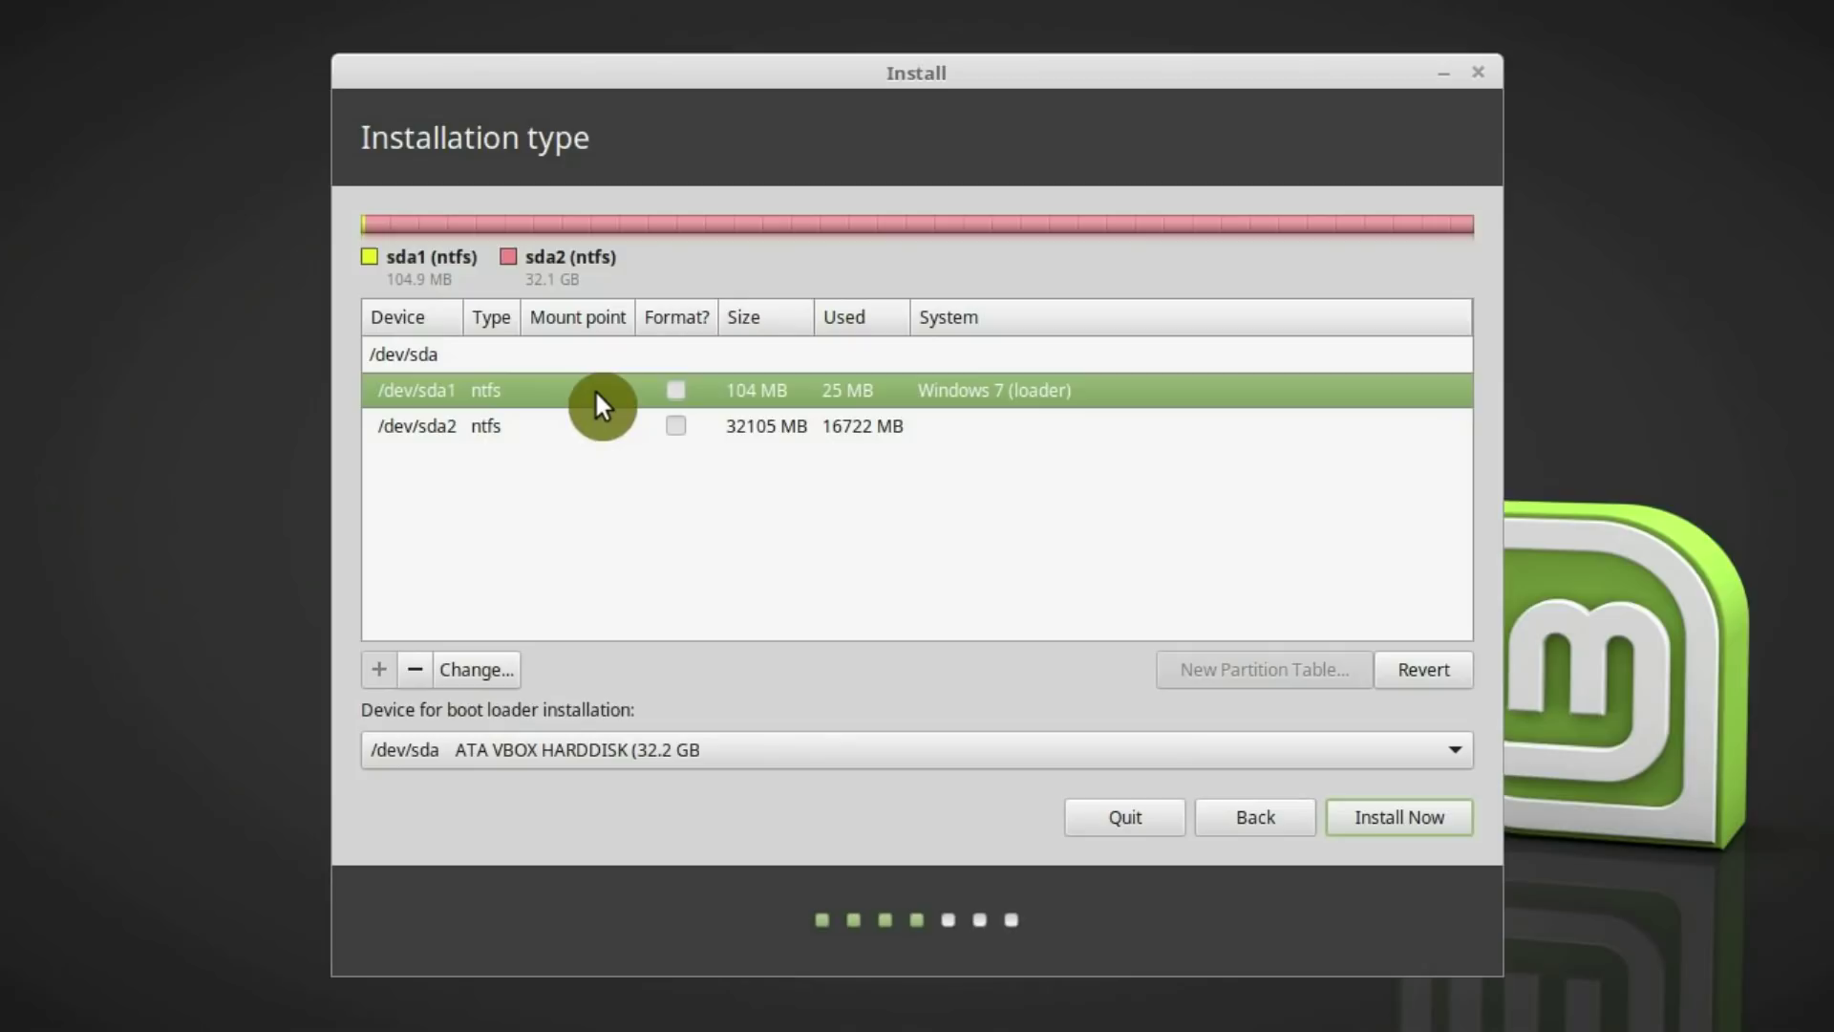
pyautogui.click(599, 428)
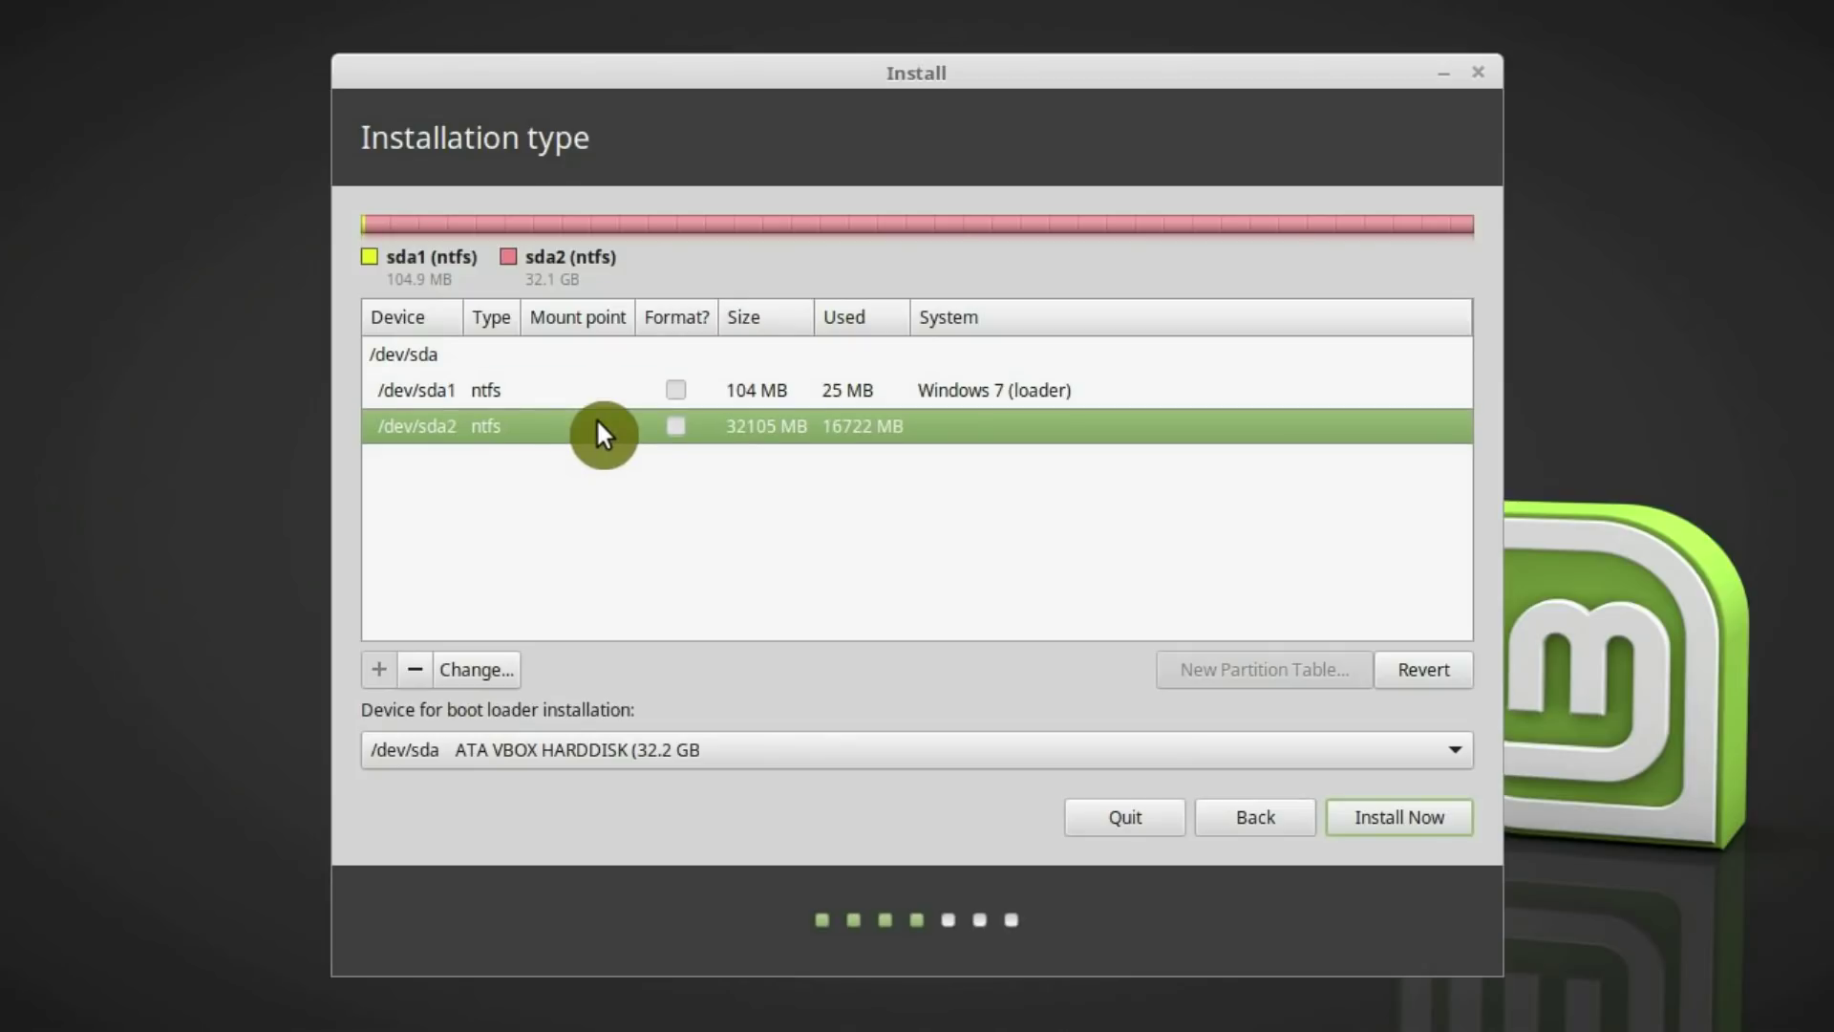
pyautogui.click(571, 361)
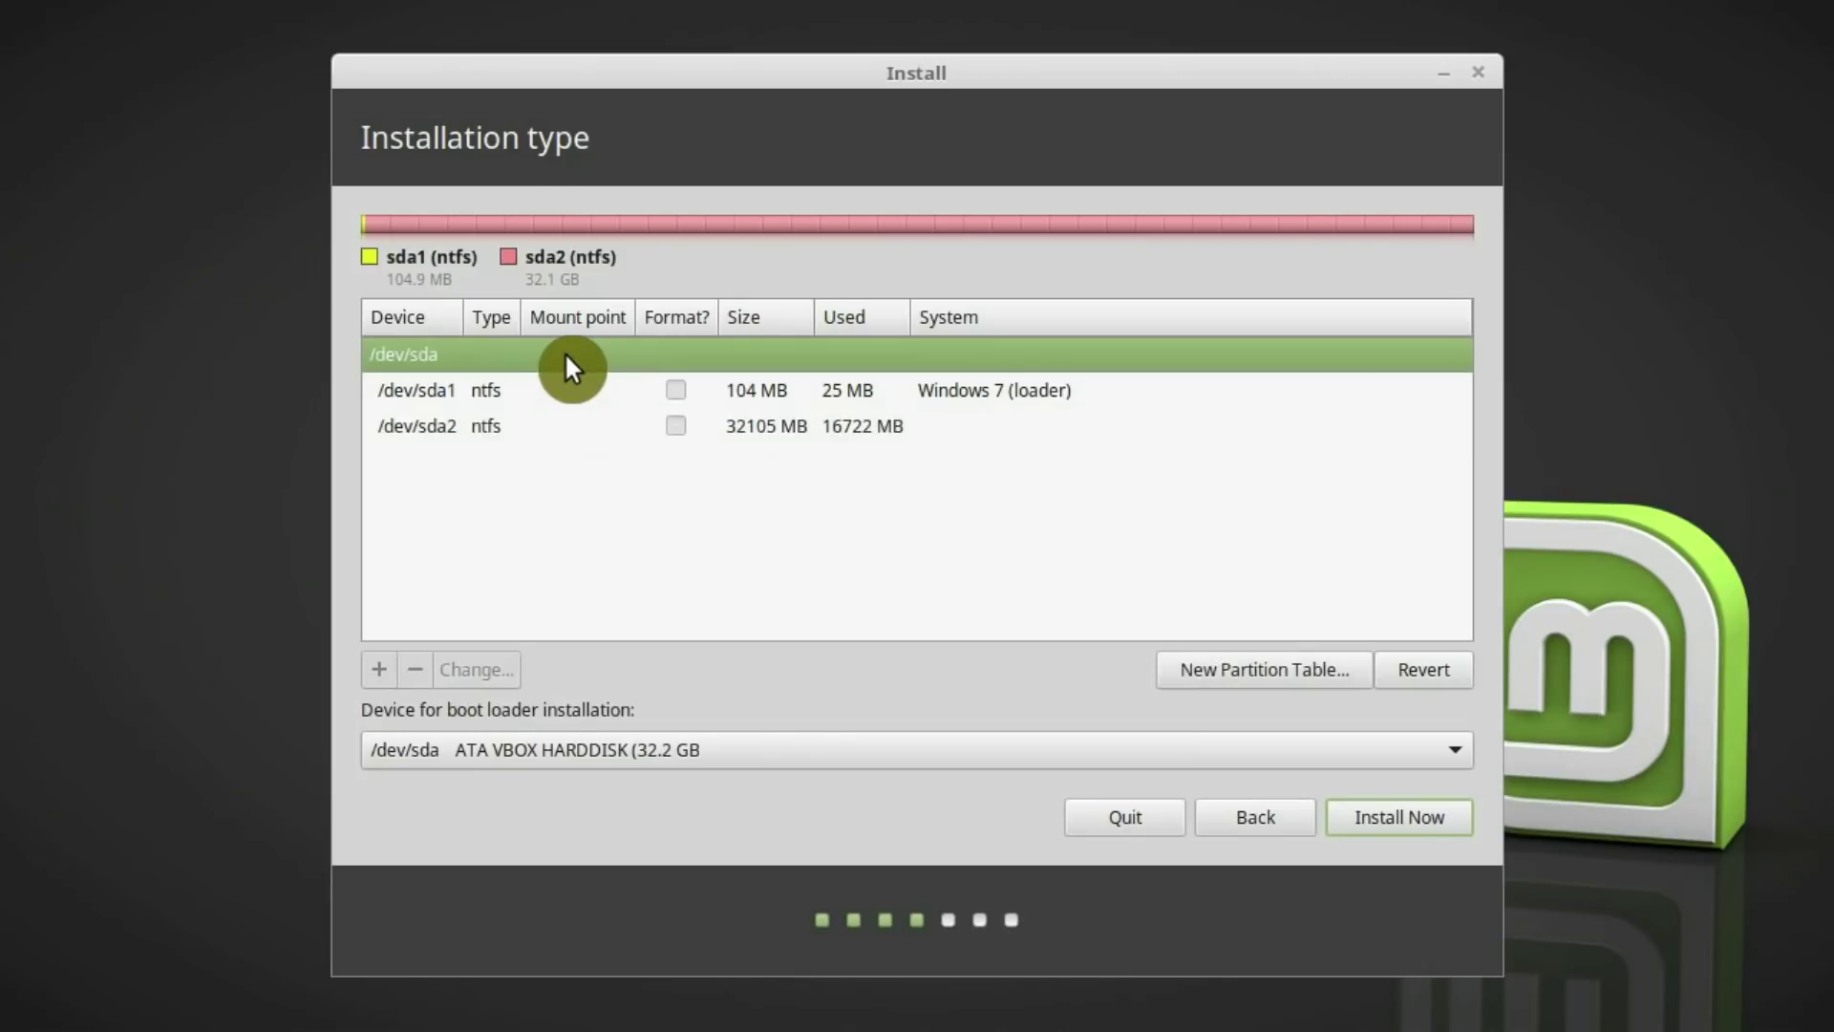
pyautogui.click(1299, 669)
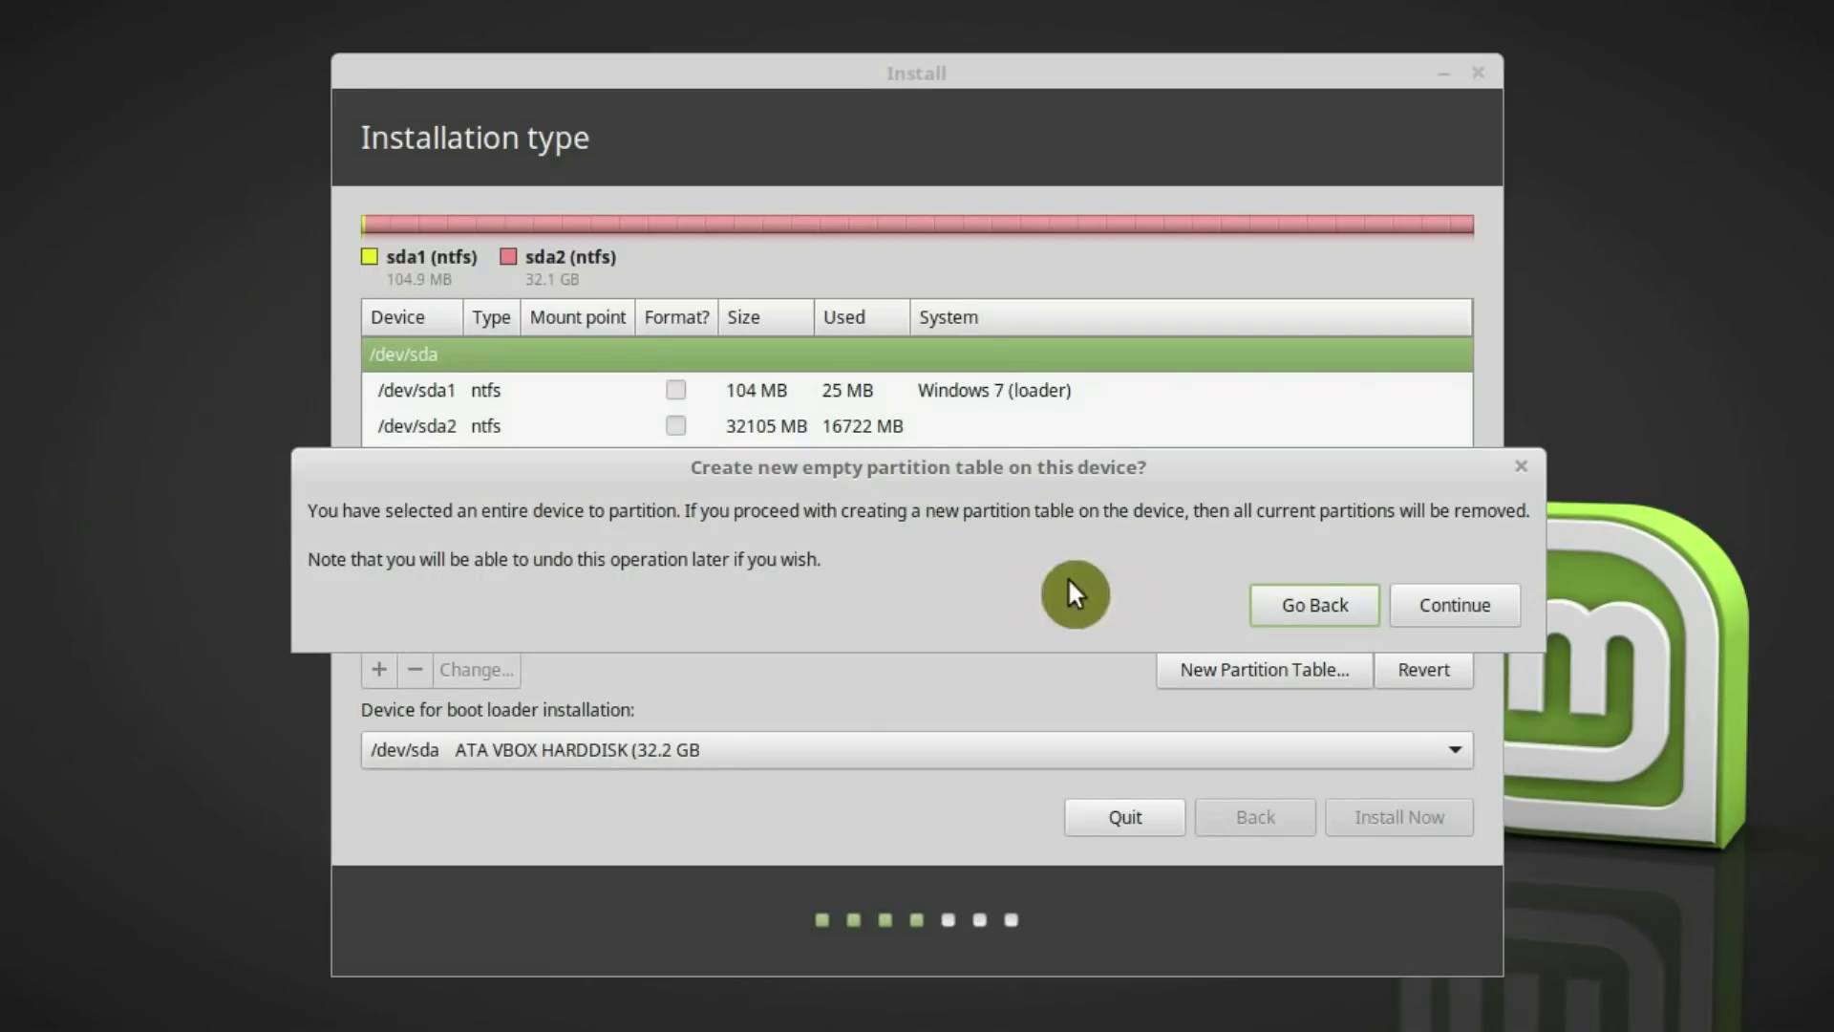
pyautogui.click(1459, 609)
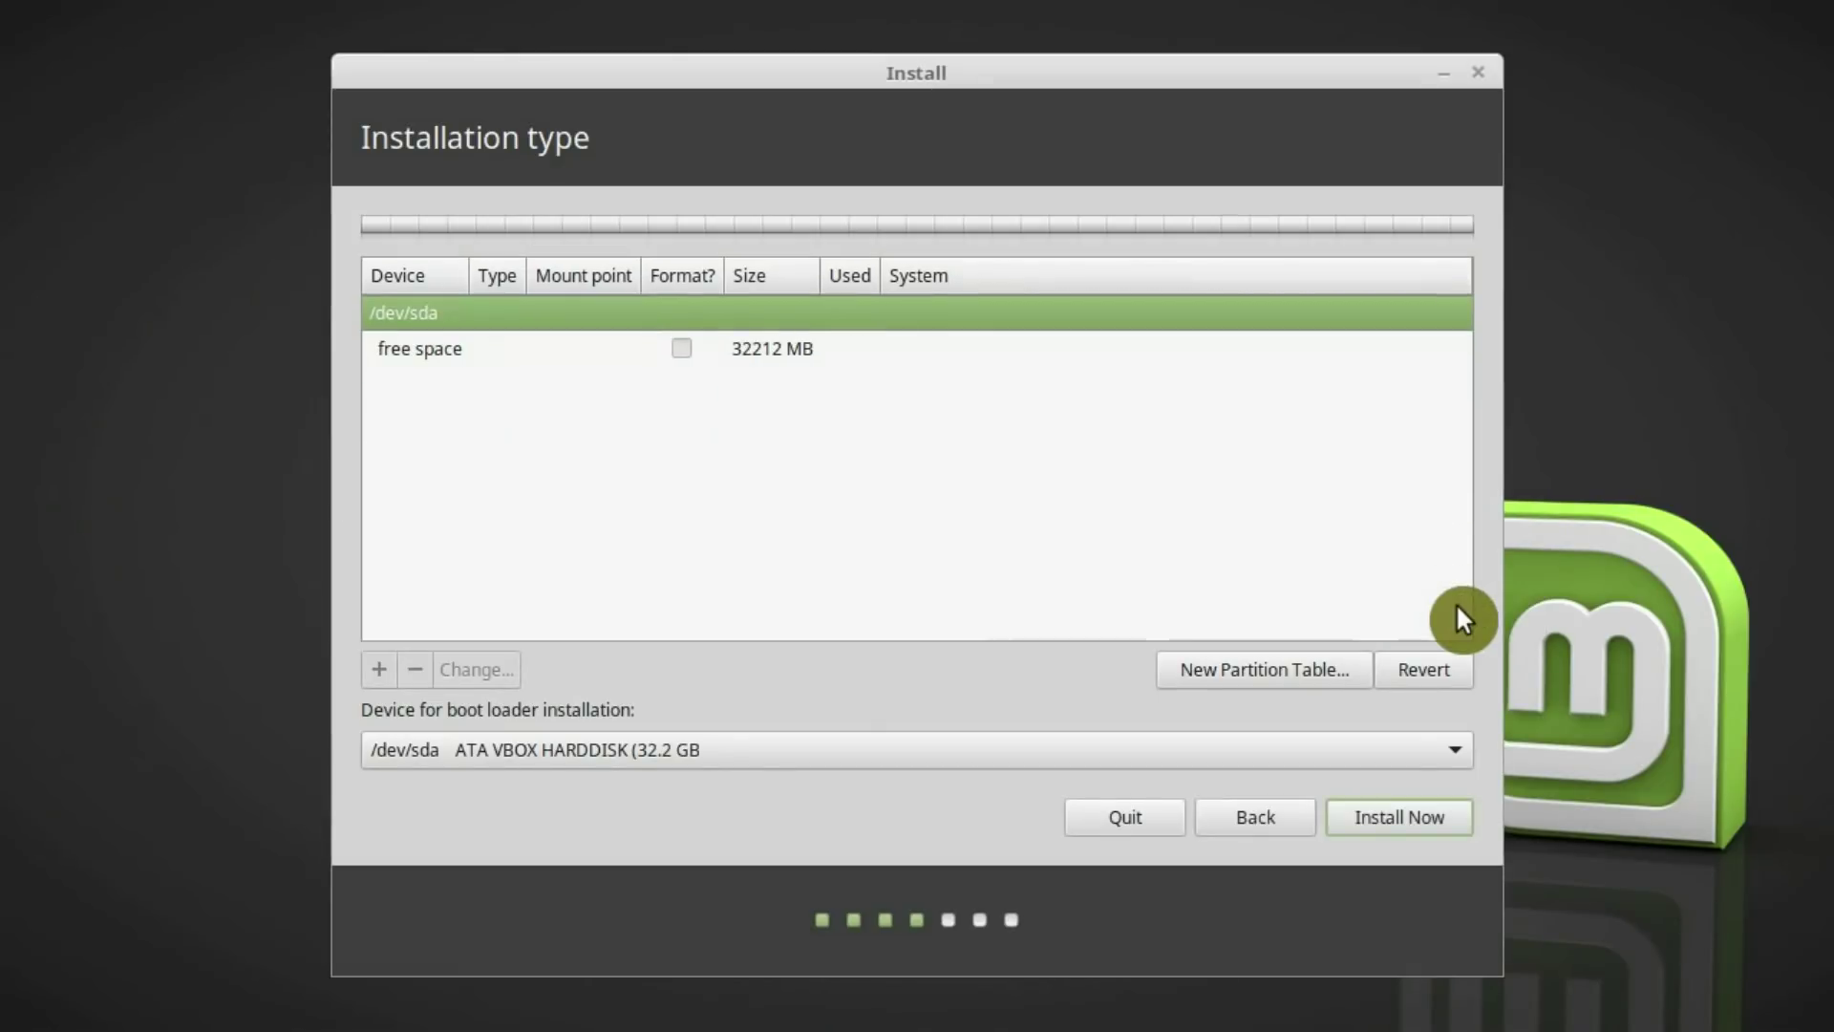
pyautogui.click(560, 351)
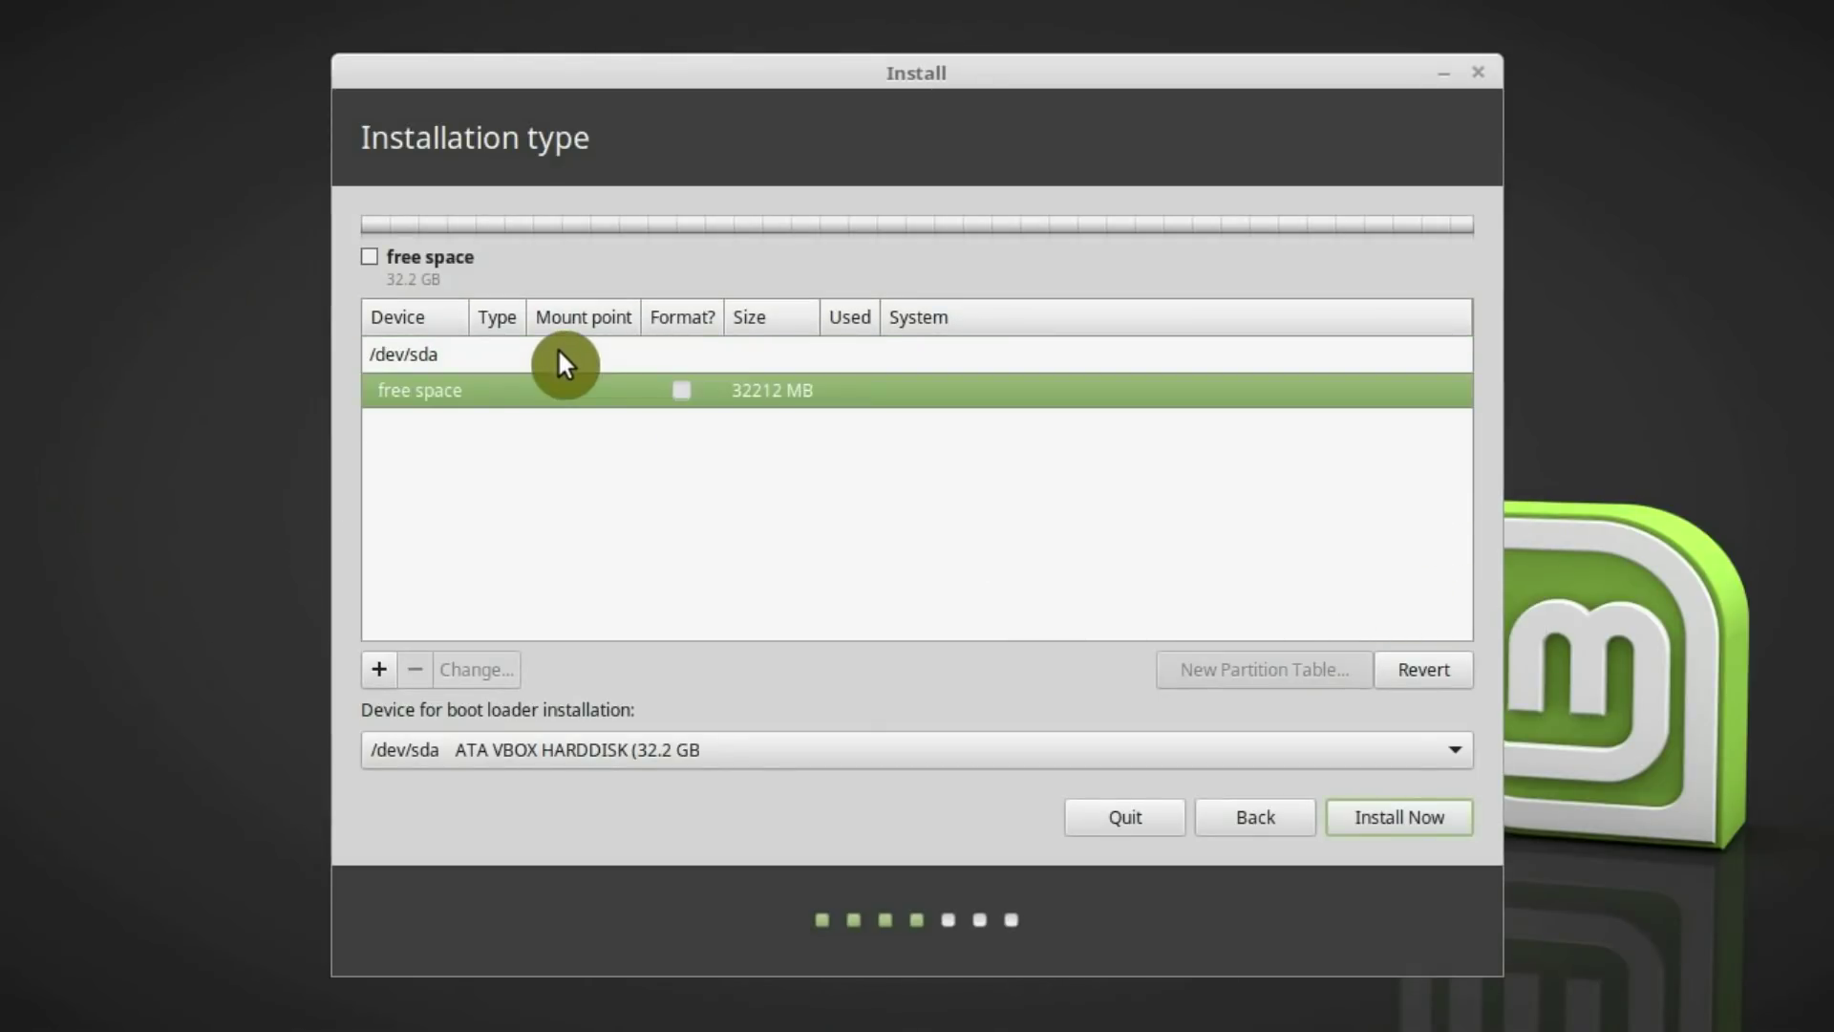
# Create a 15000 MB root (/) partition, then start another in the remaining 17212 MB
pyautogui.click(383, 667)
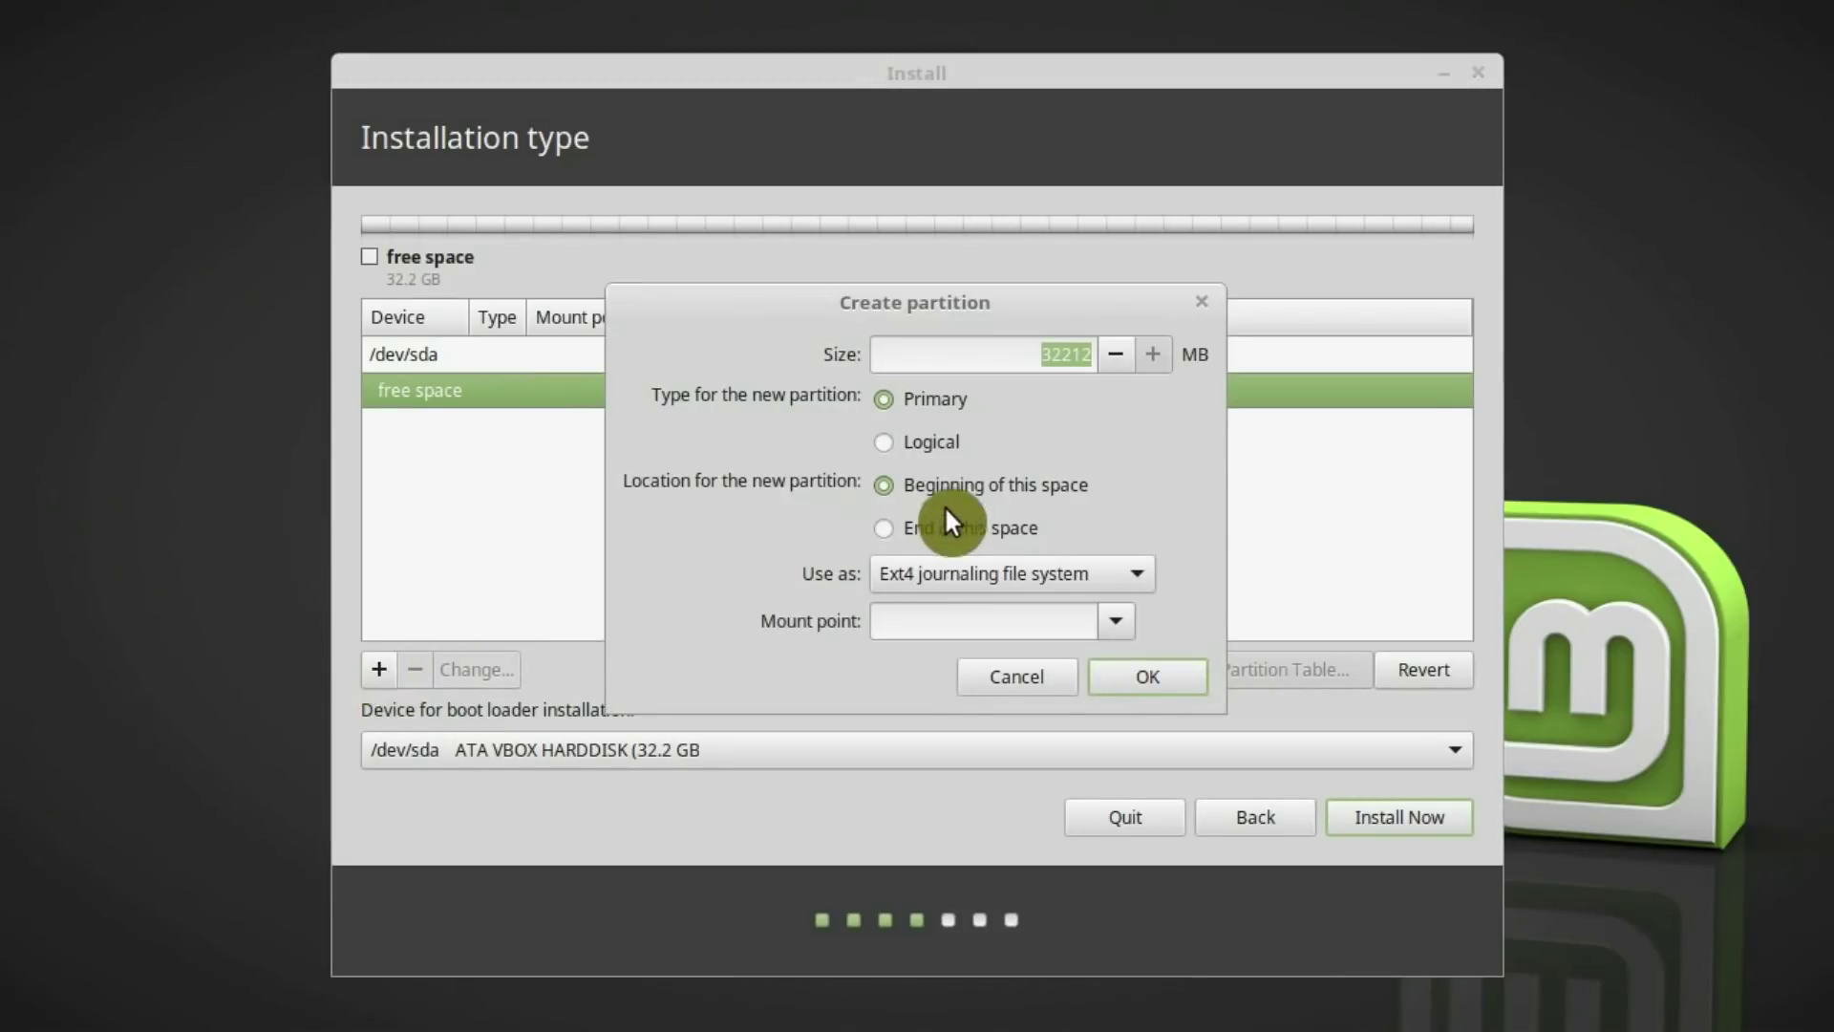
pyautogui.click(1069, 355)
pyautogui.doubleClick(1070, 357)
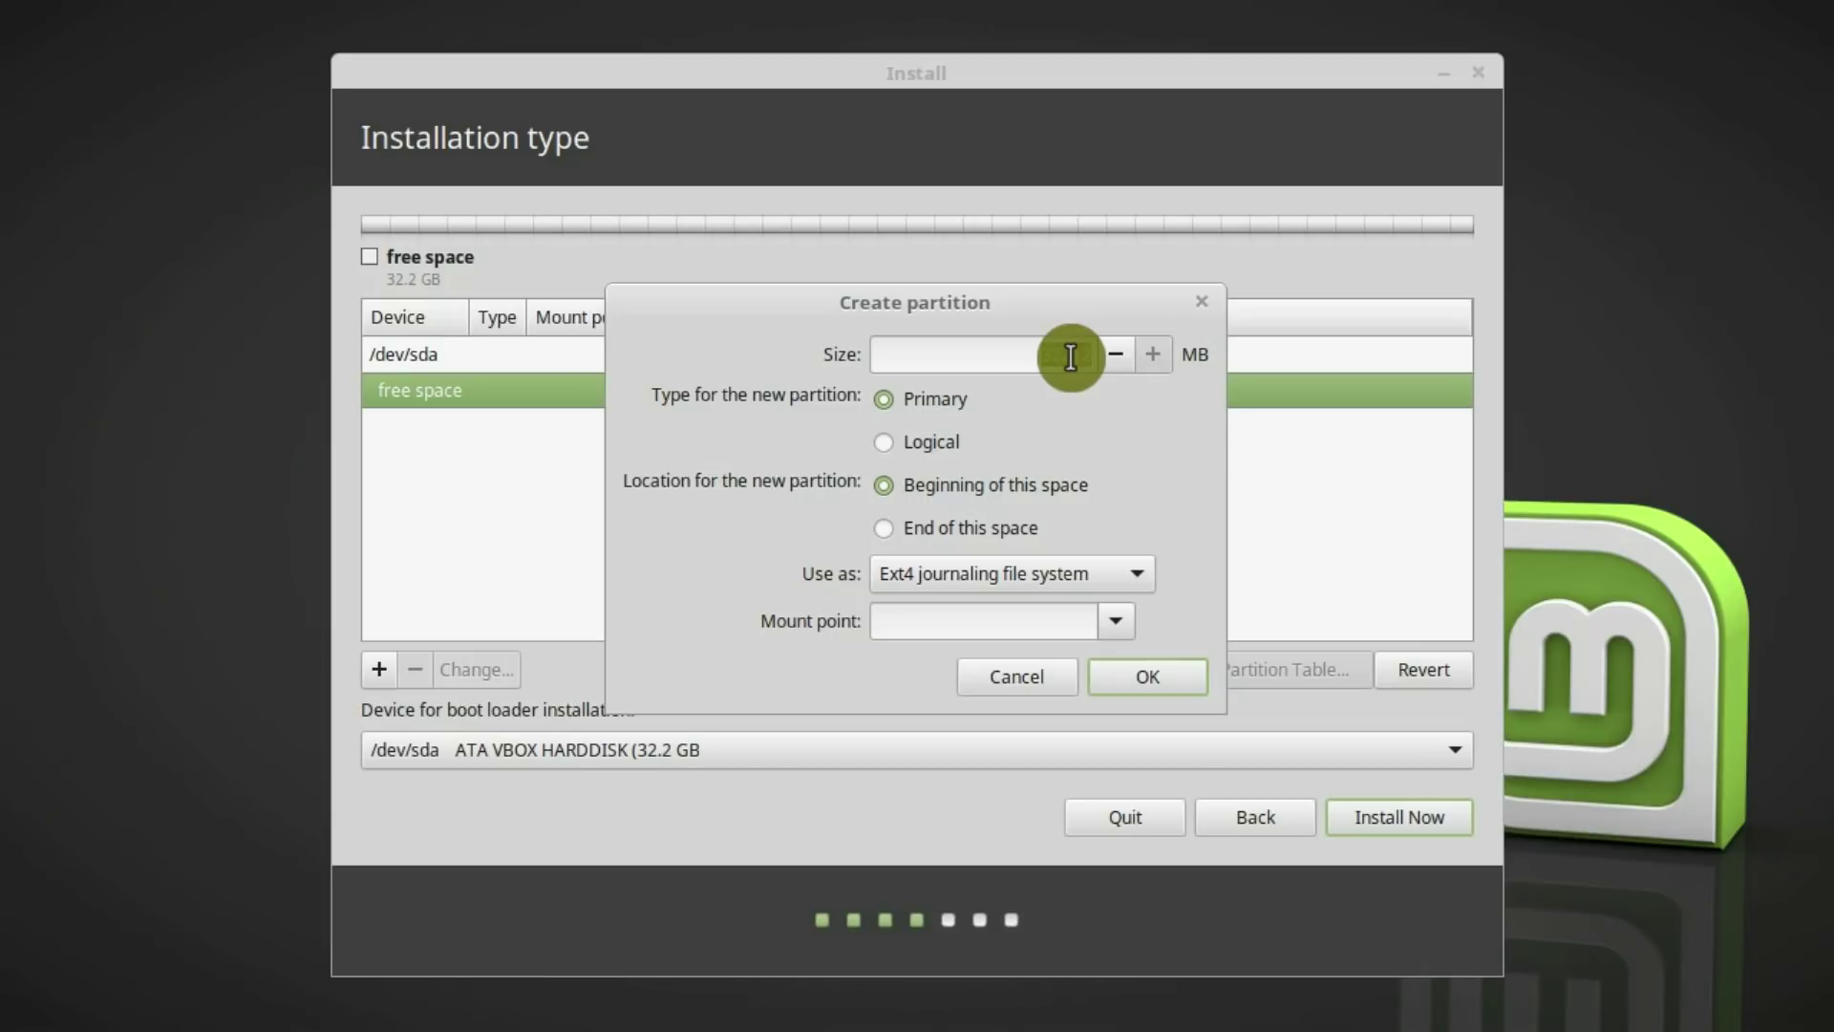
pyautogui.write('15000')
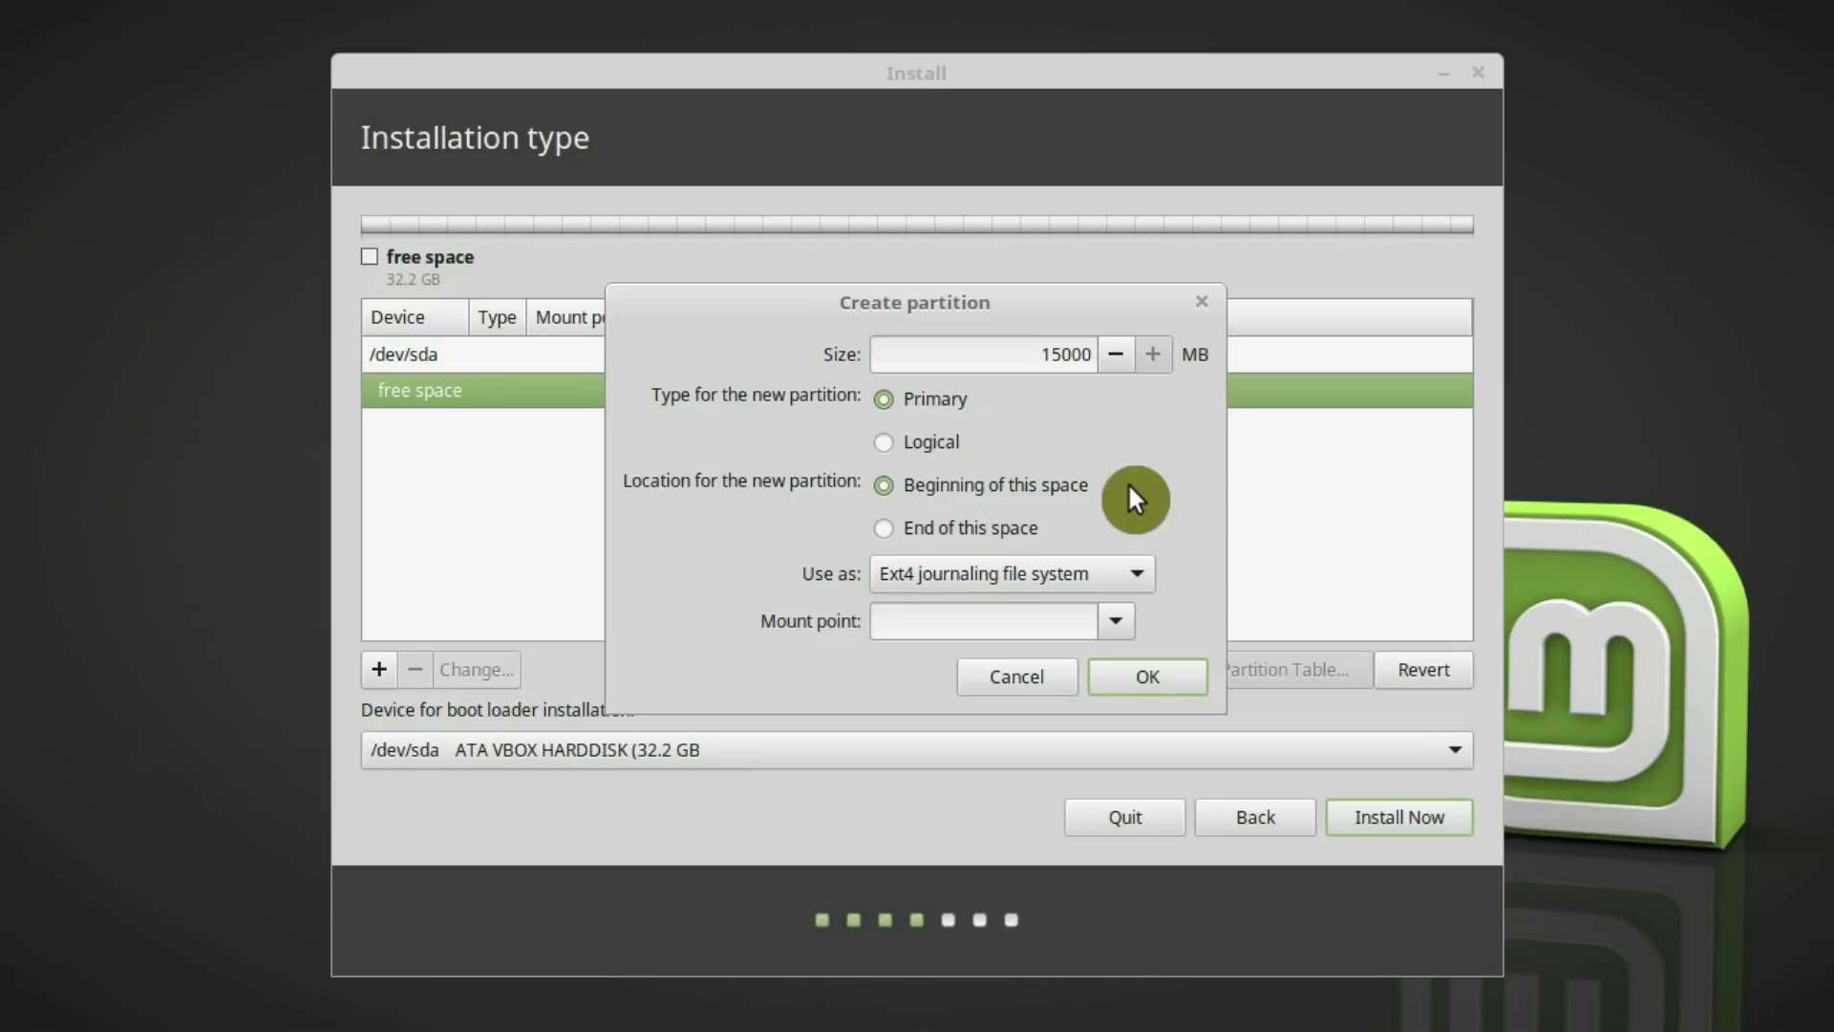
pyautogui.click(1110, 613)
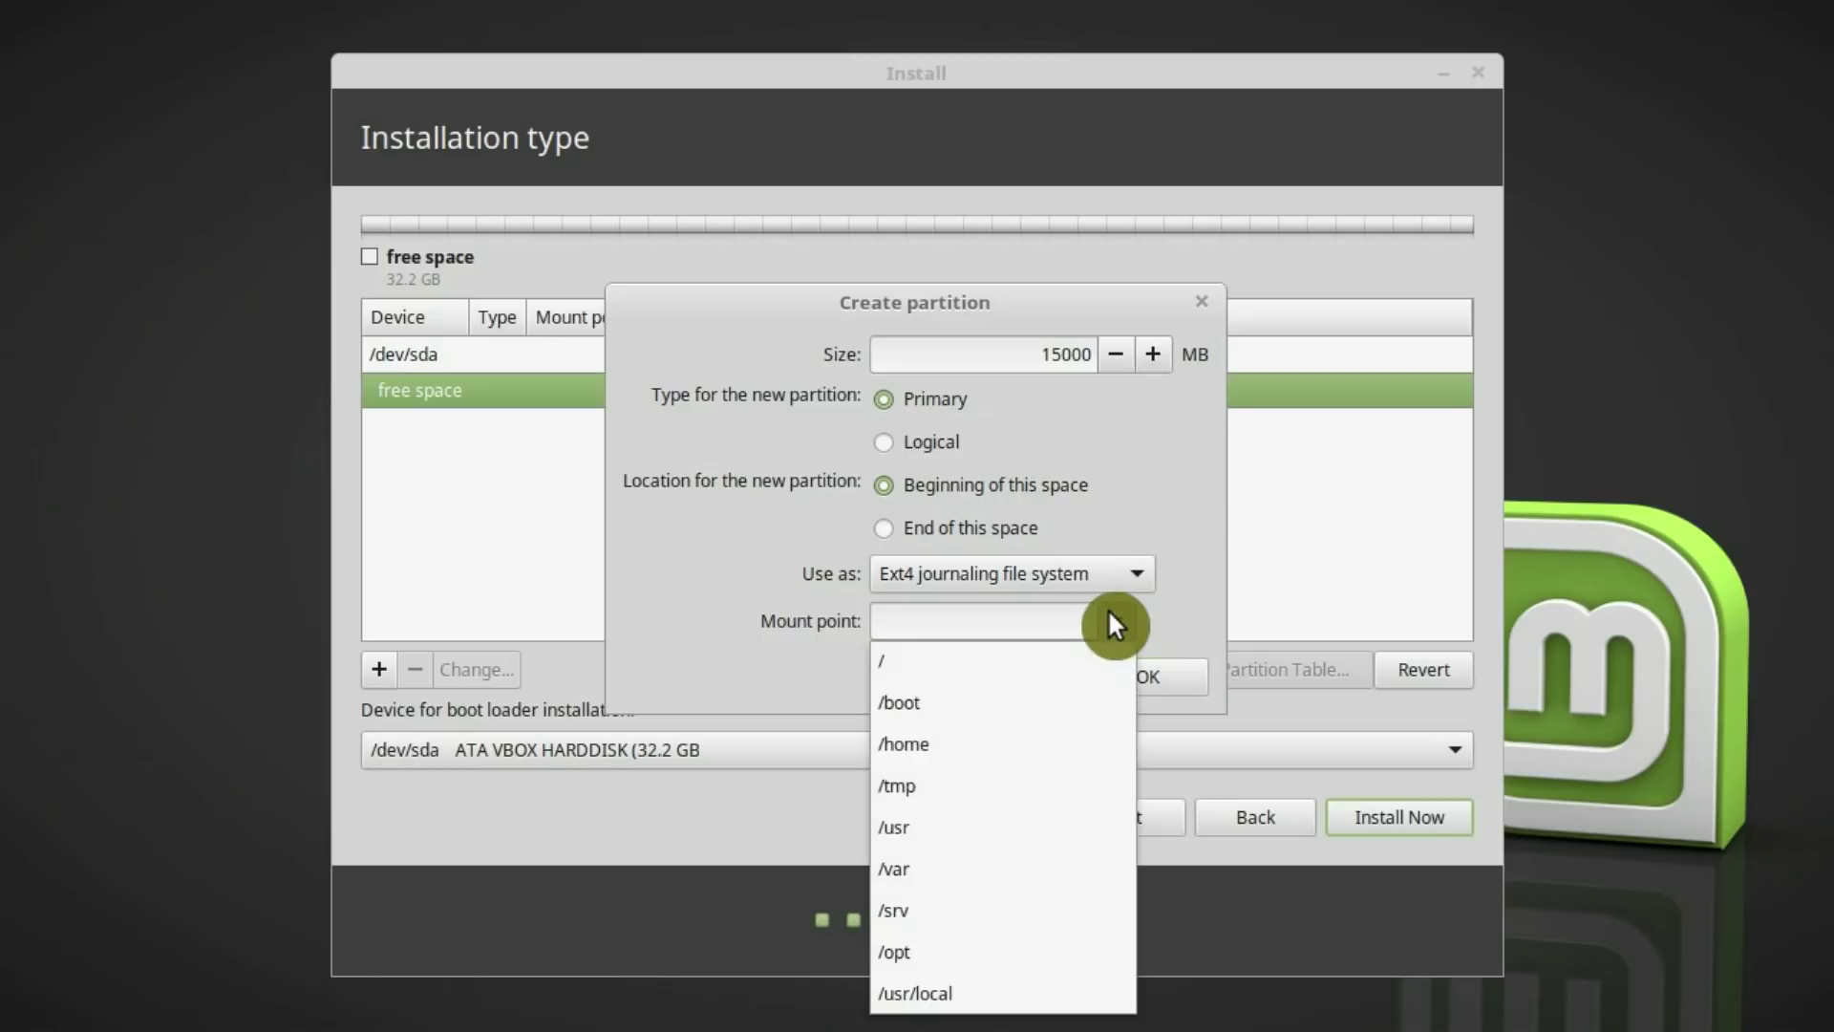
pyautogui.click(1003, 661)
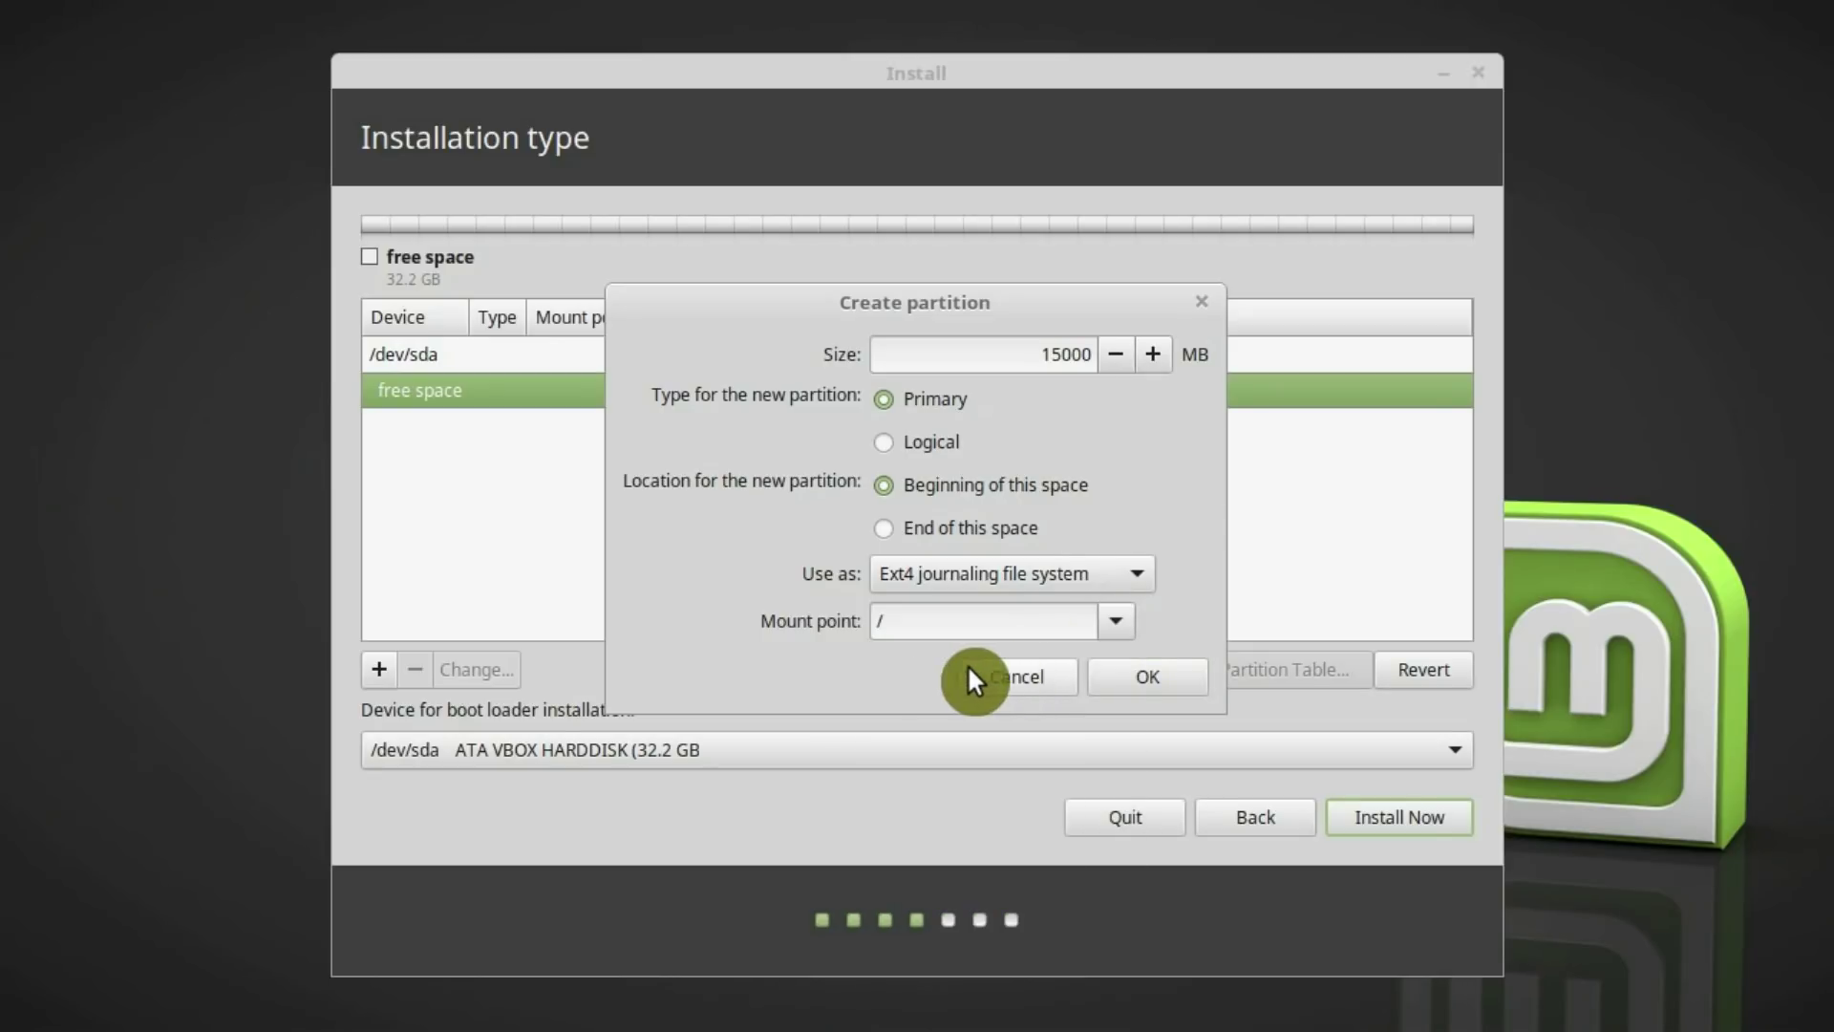
pyautogui.click(1130, 675)
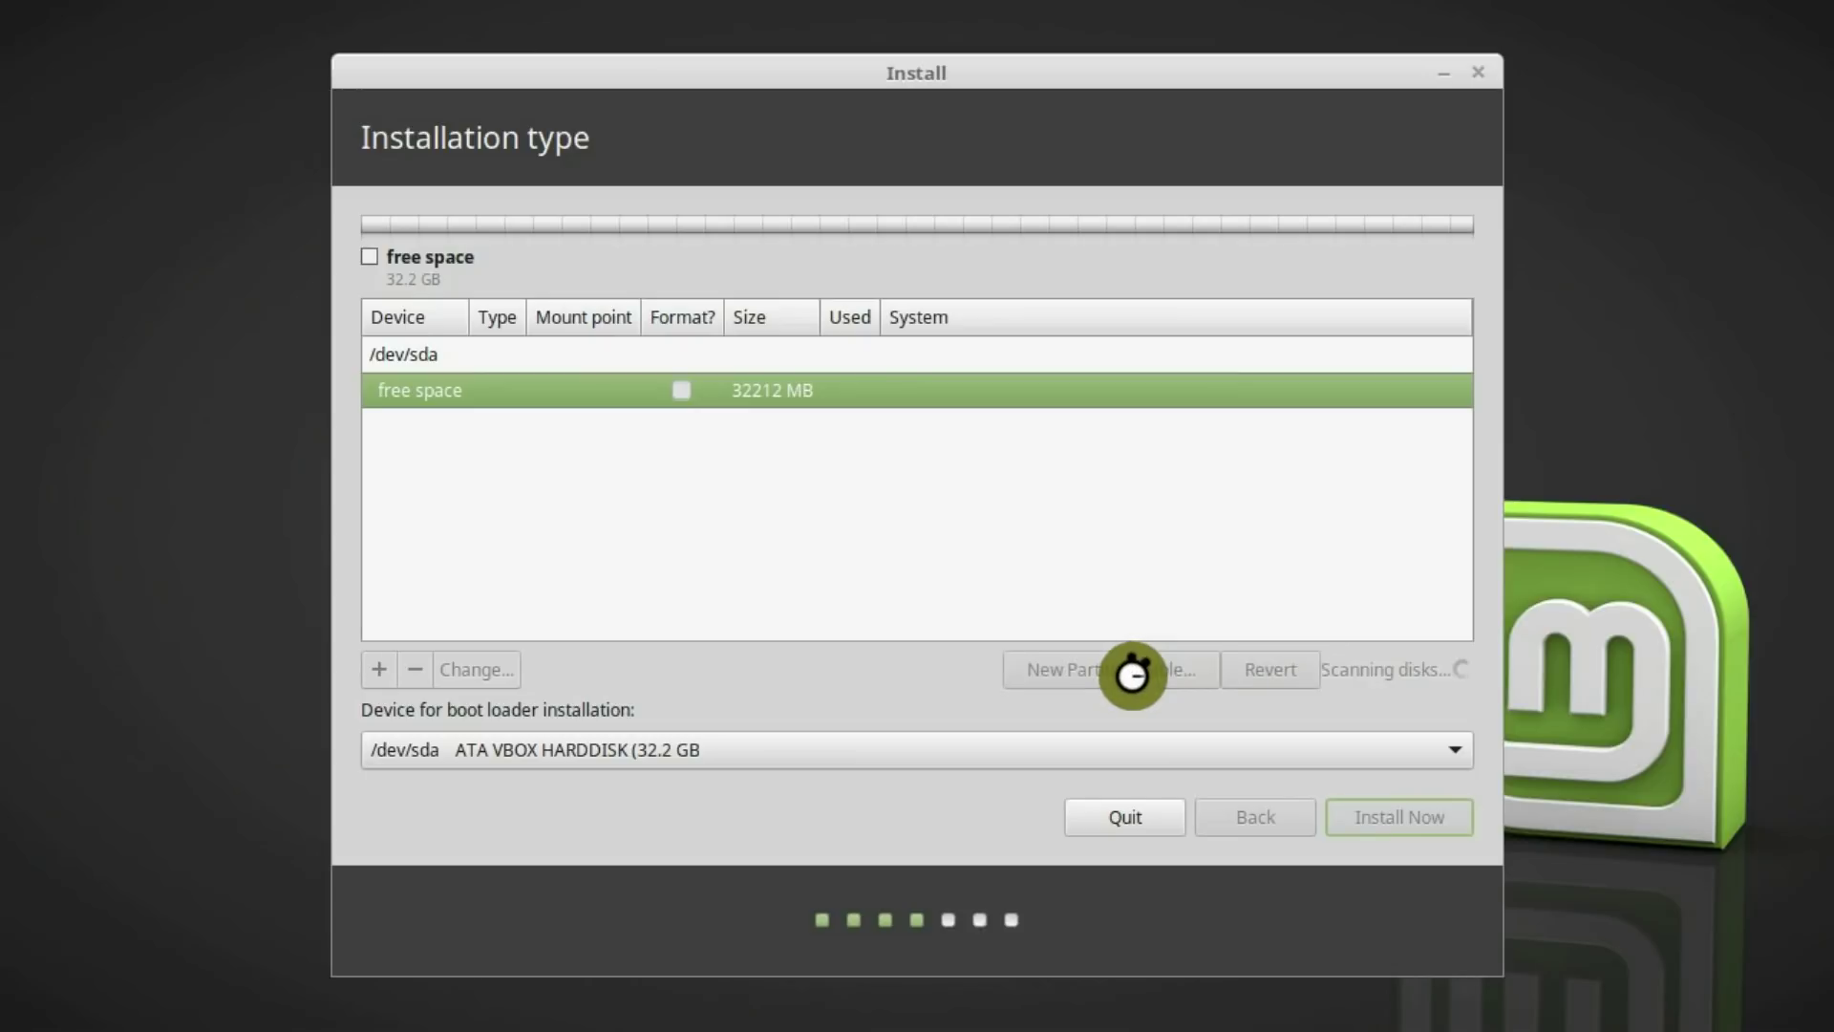
pyautogui.click(525, 439)
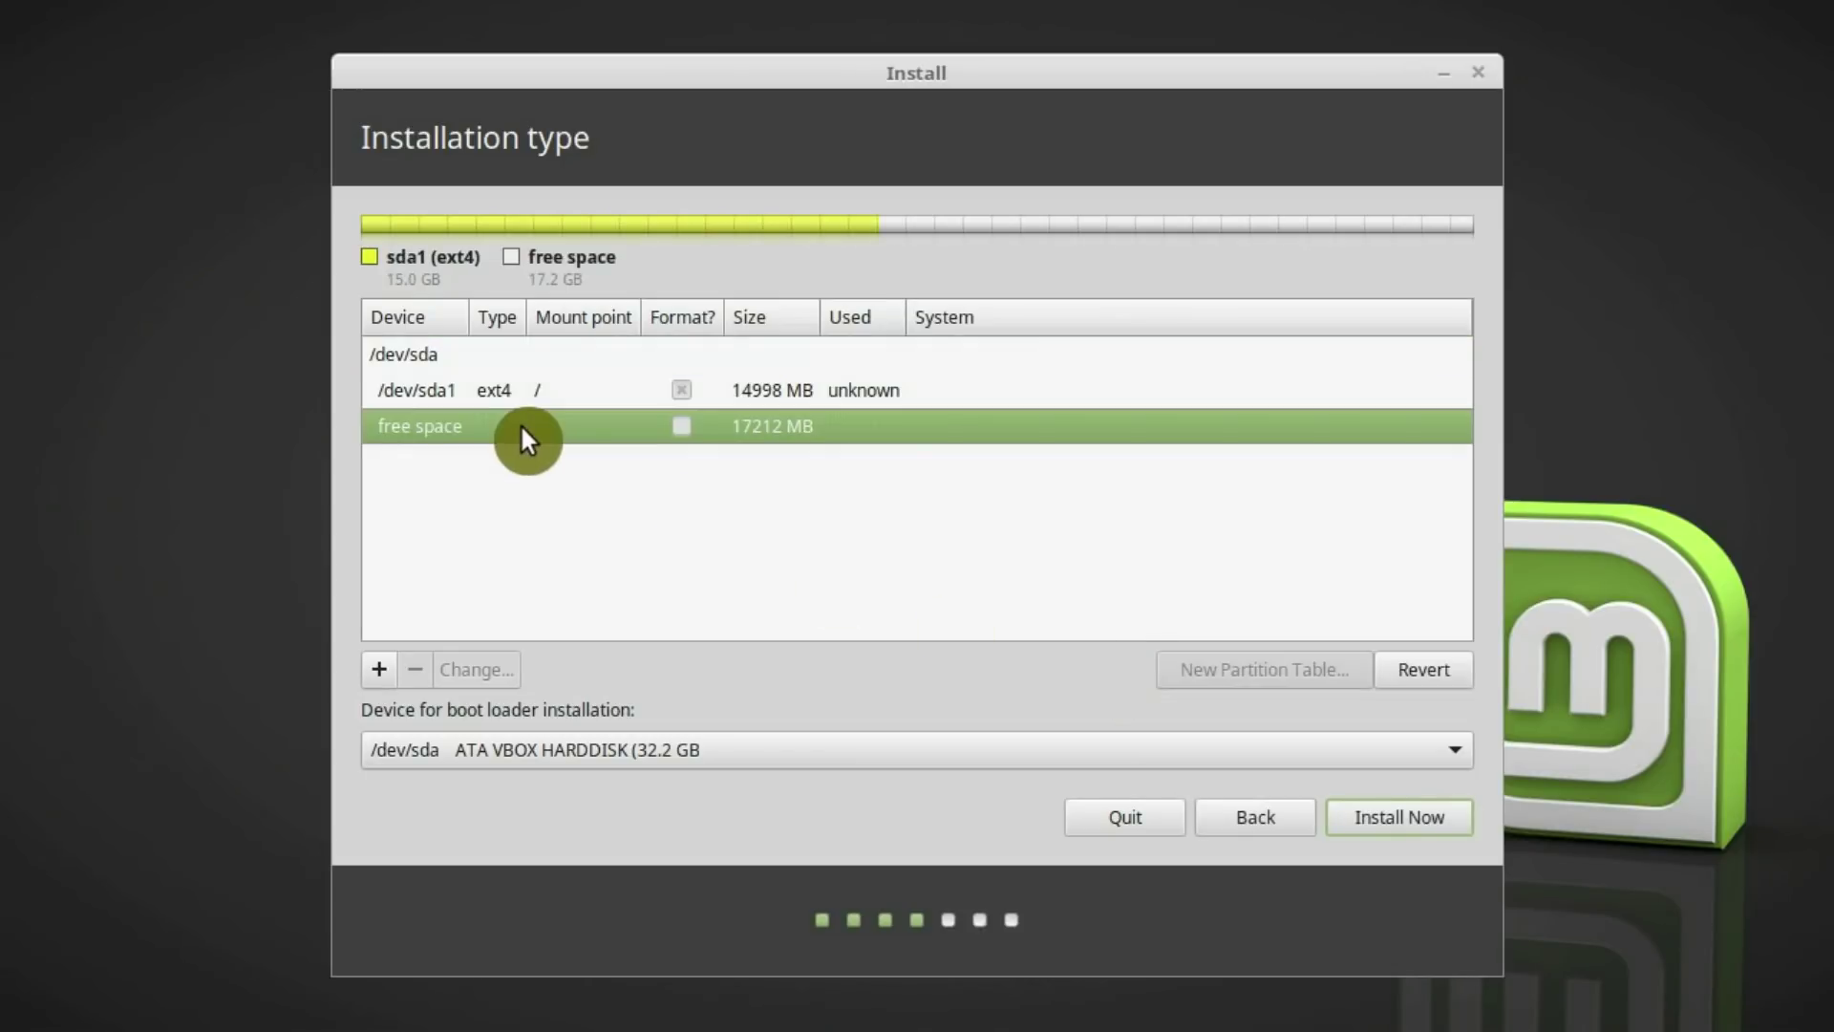
pyautogui.click(390, 667)
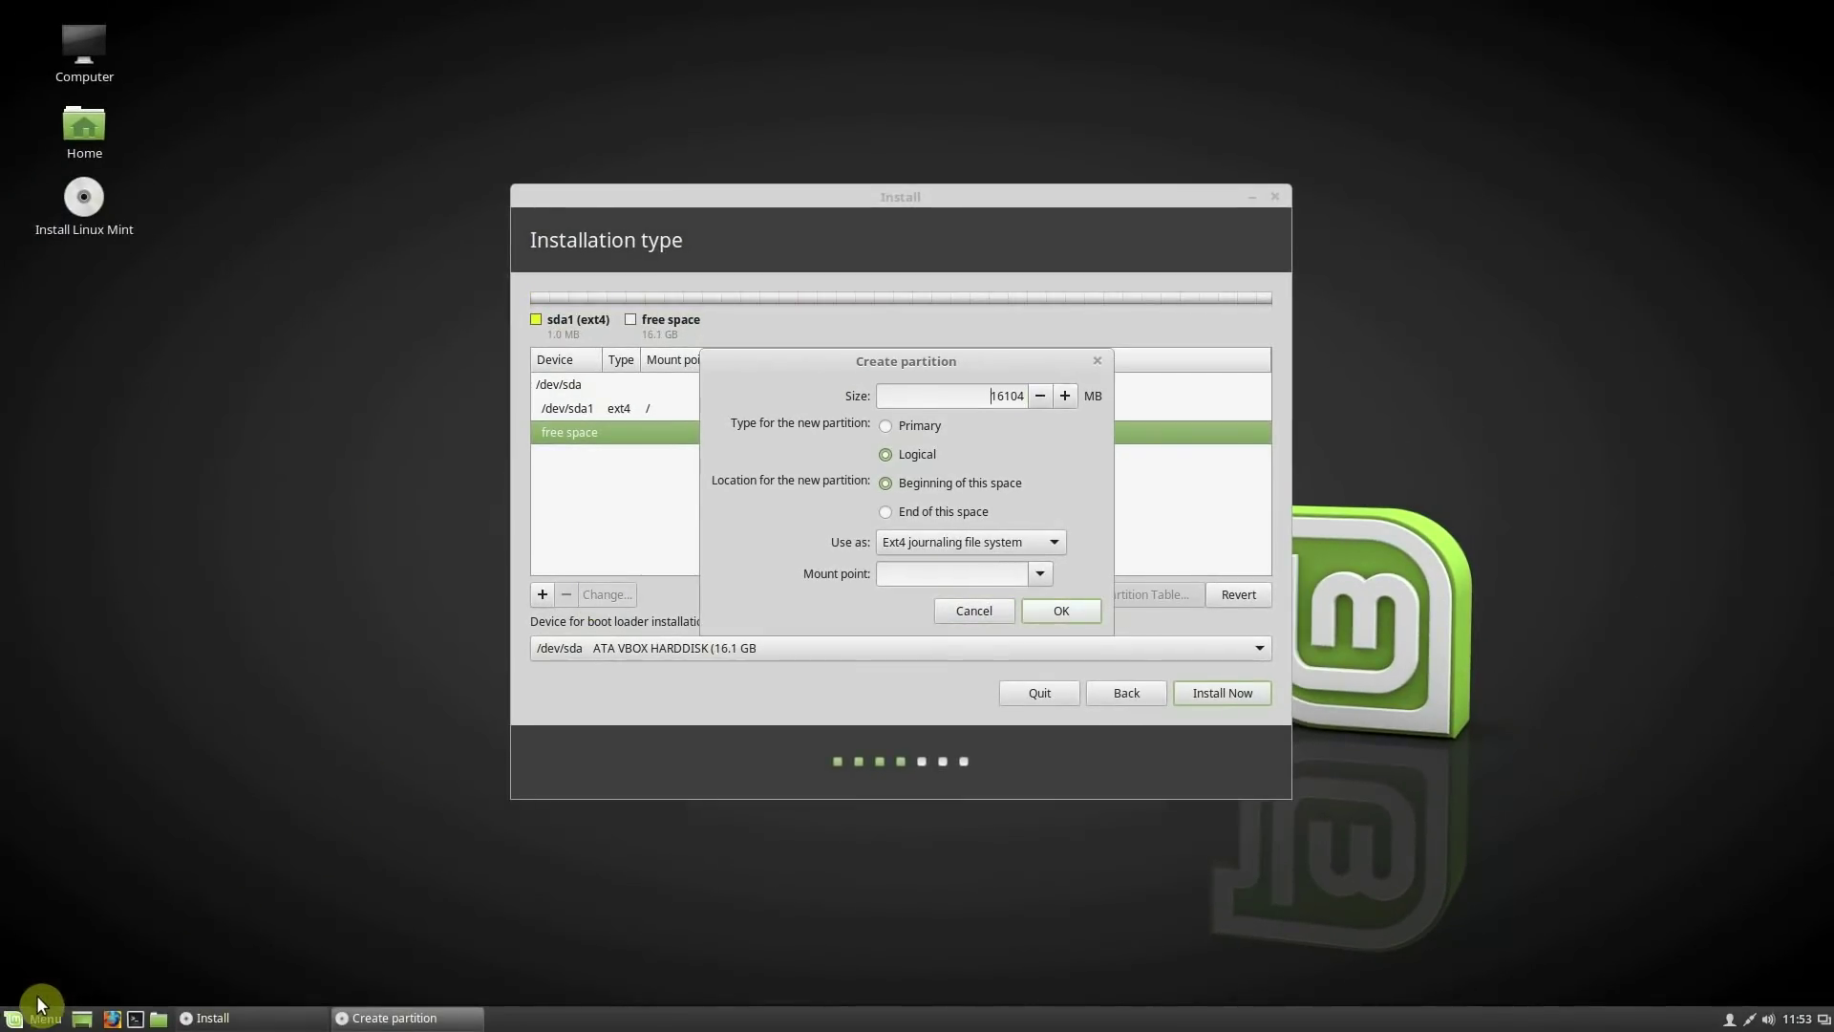
pyautogui.click(27, 1021)
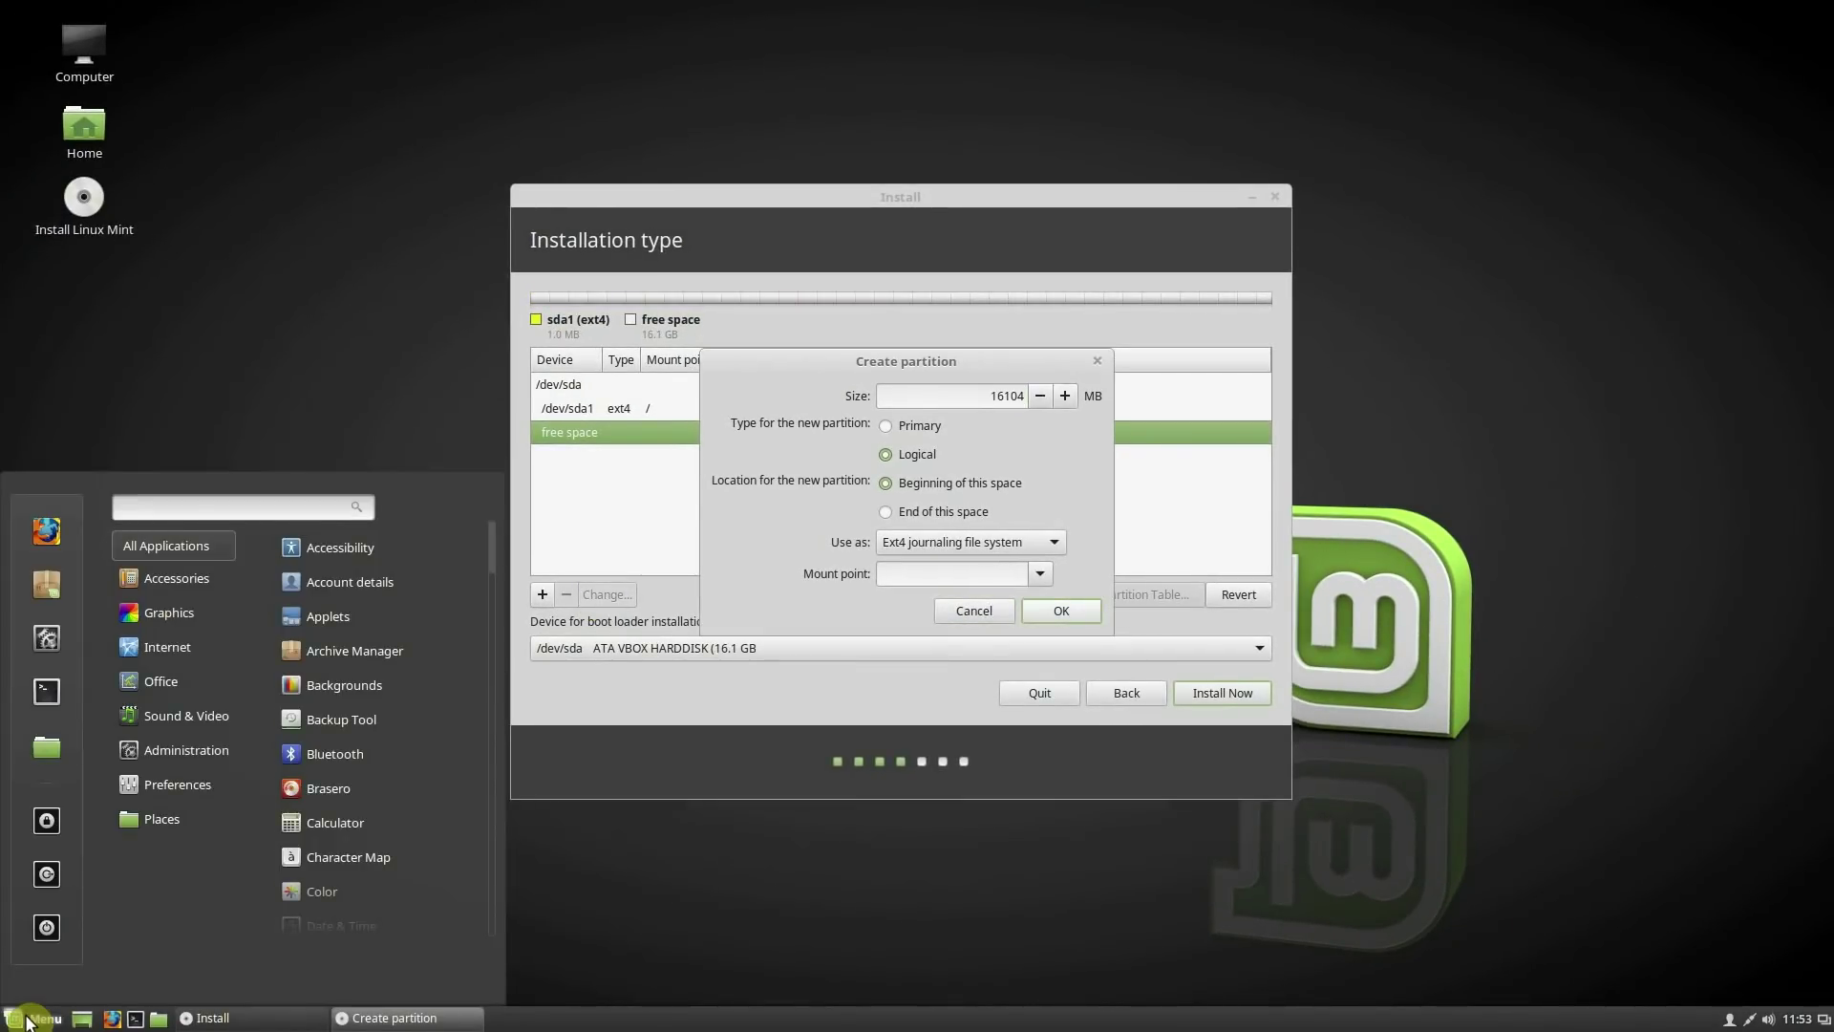
pyautogui.write('sys')
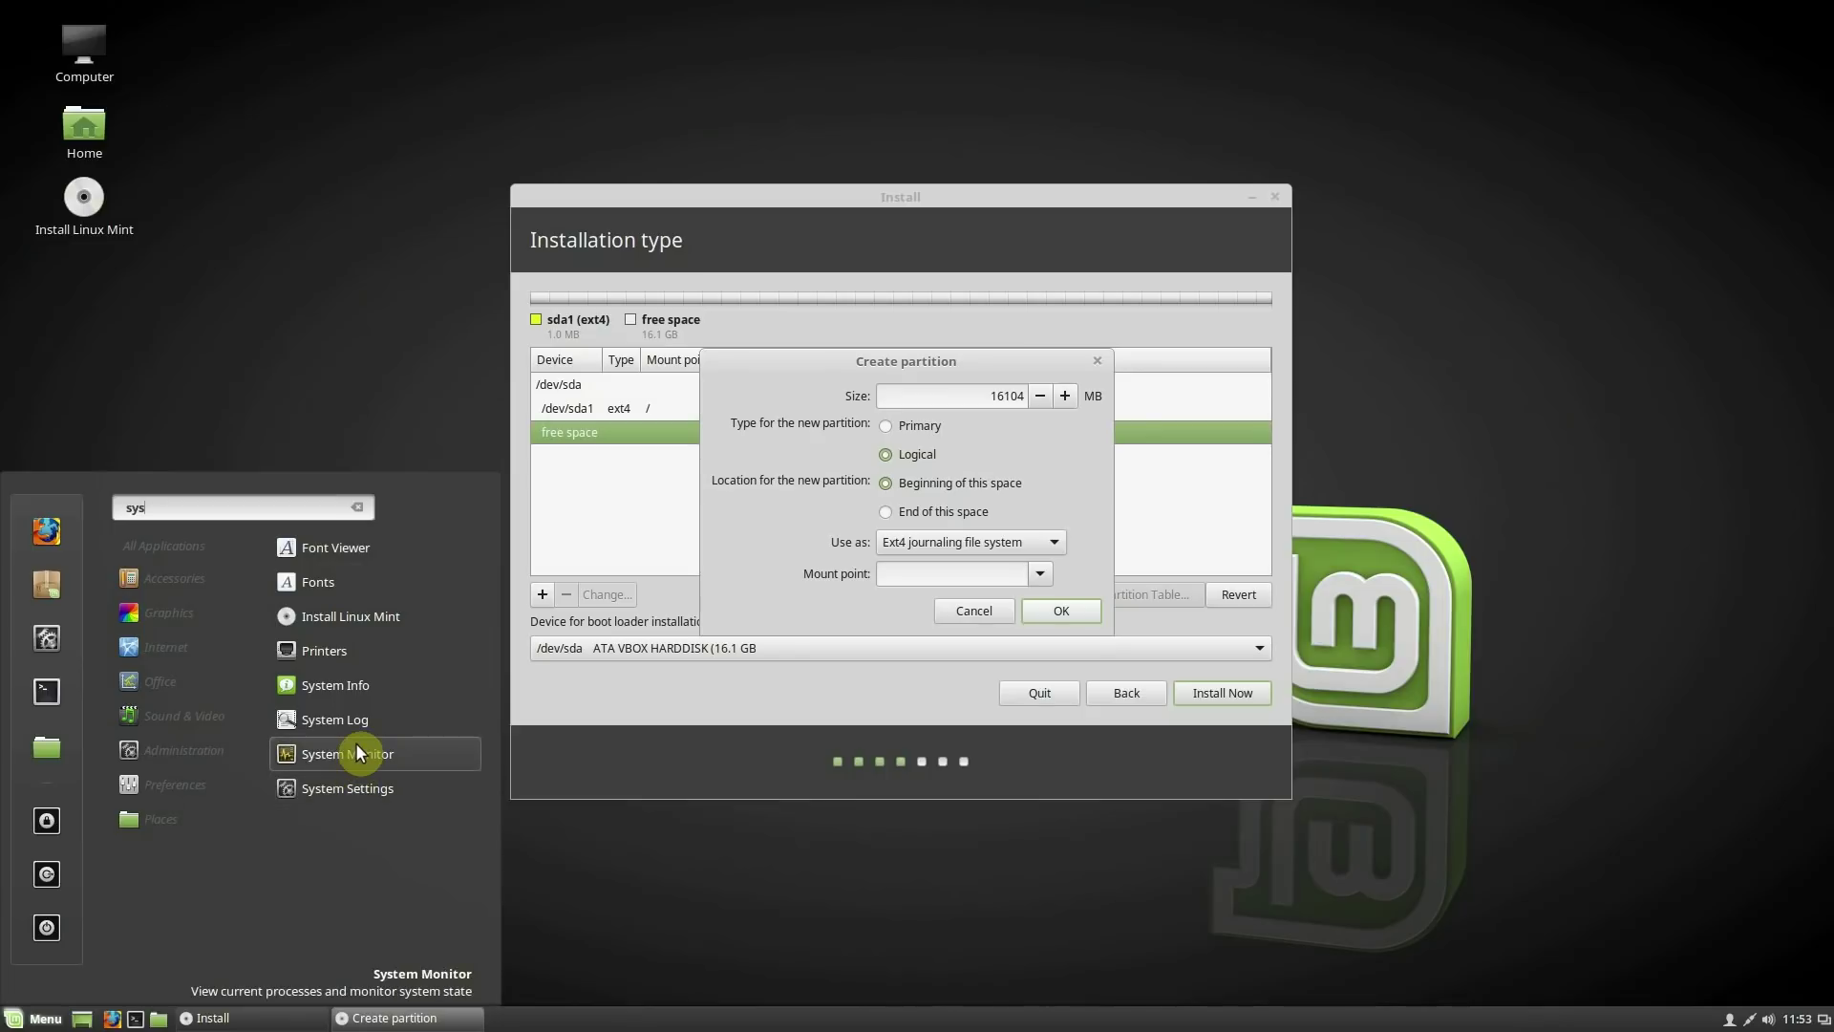
pyautogui.click(356, 746)
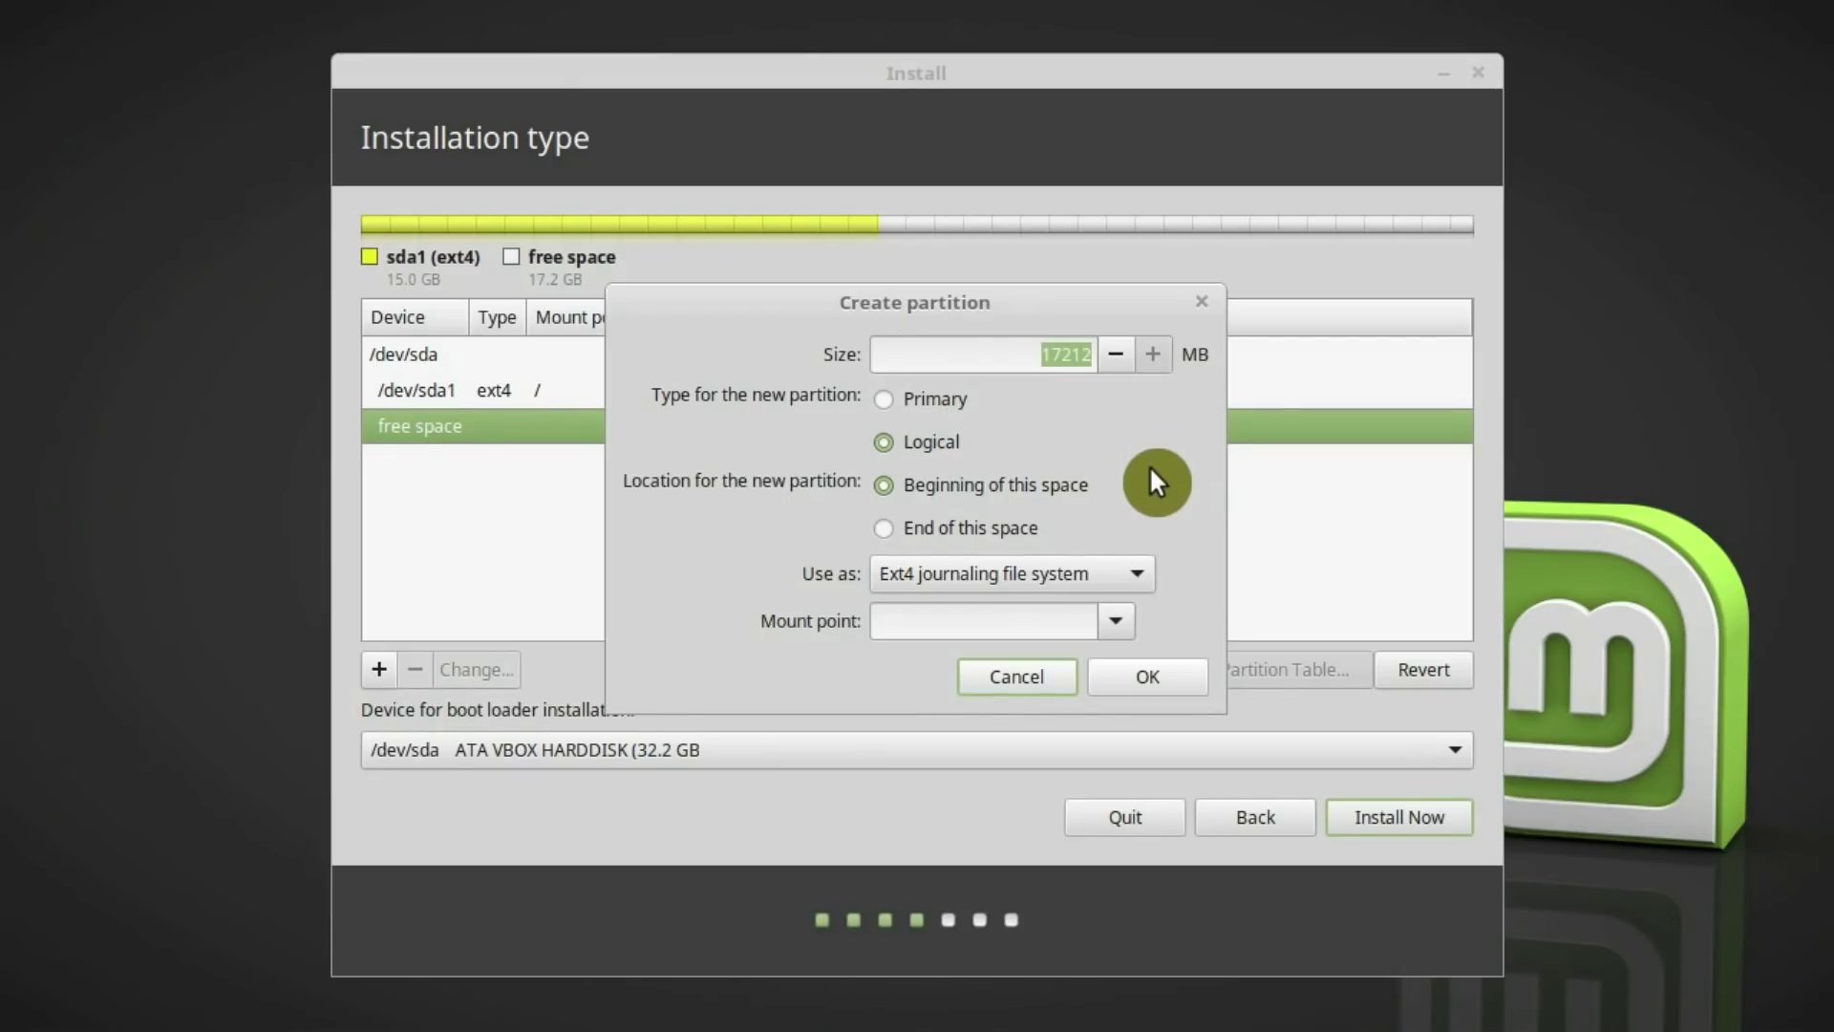
# Make the new partition 15000 MB, primary, mounted at /home
pyautogui.click(1057, 350)
pyautogui.write('15000')
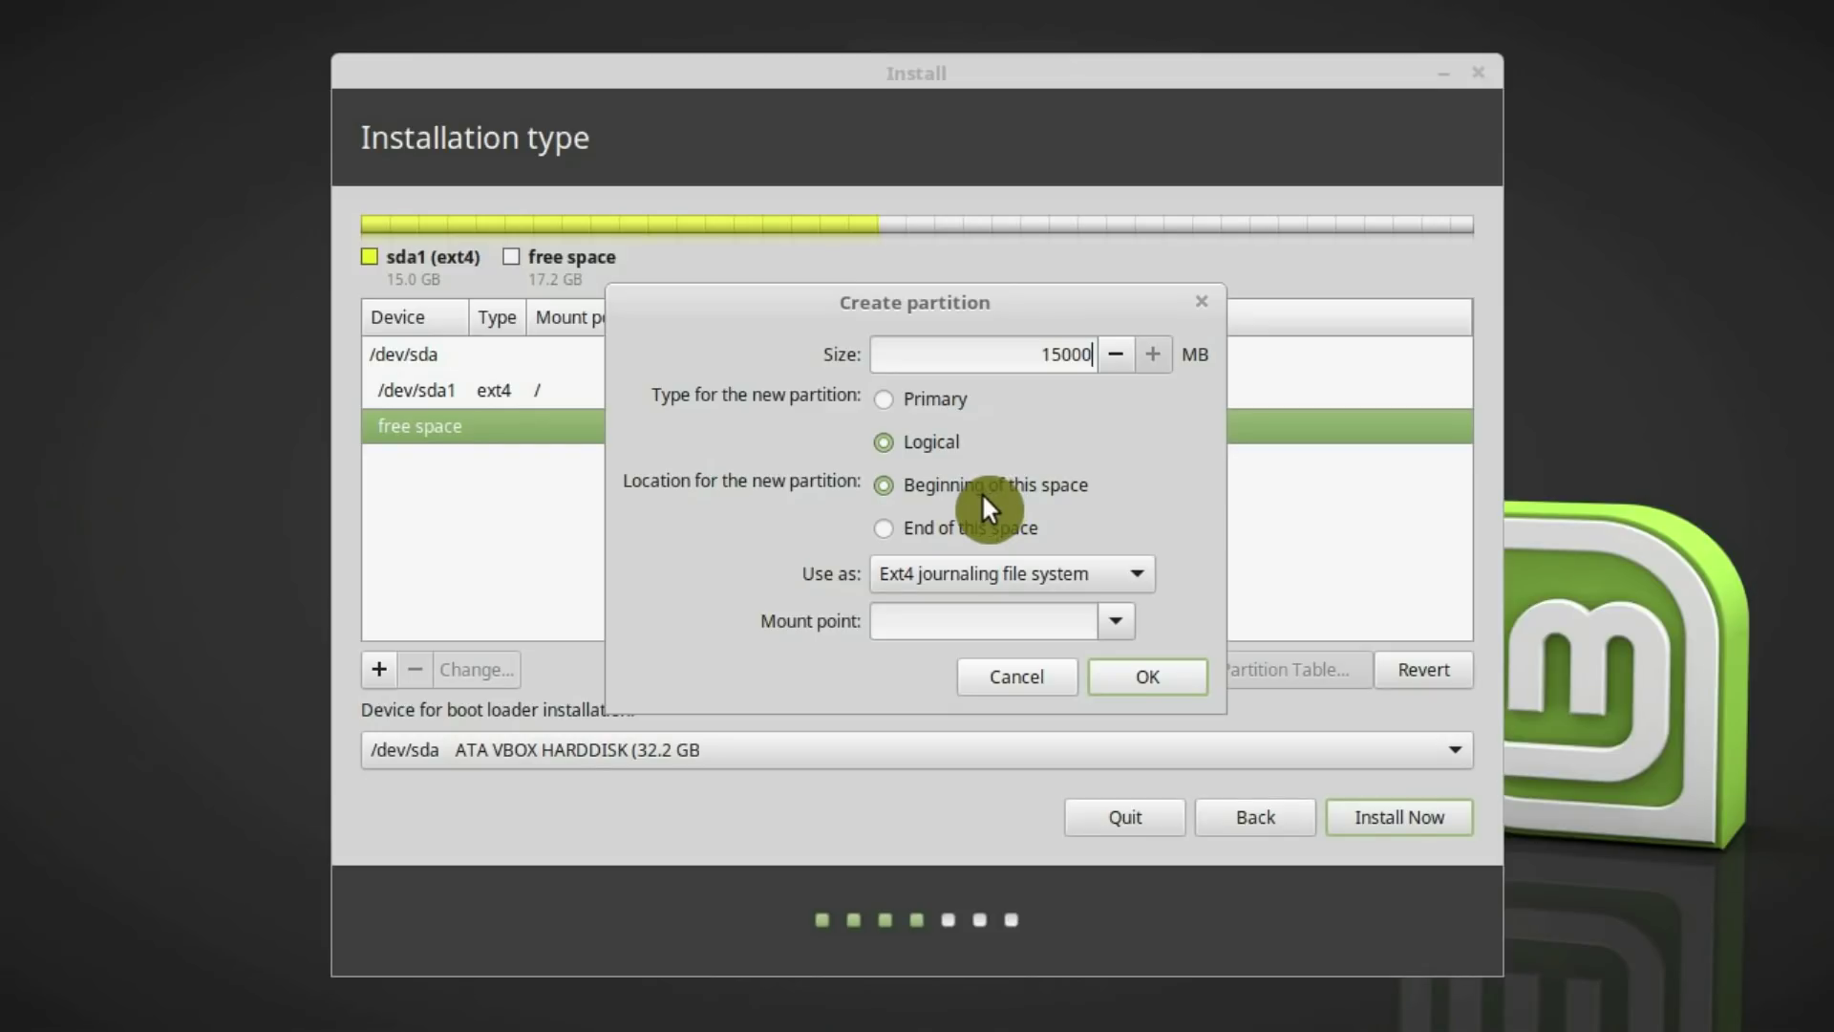
pyautogui.click(884, 405)
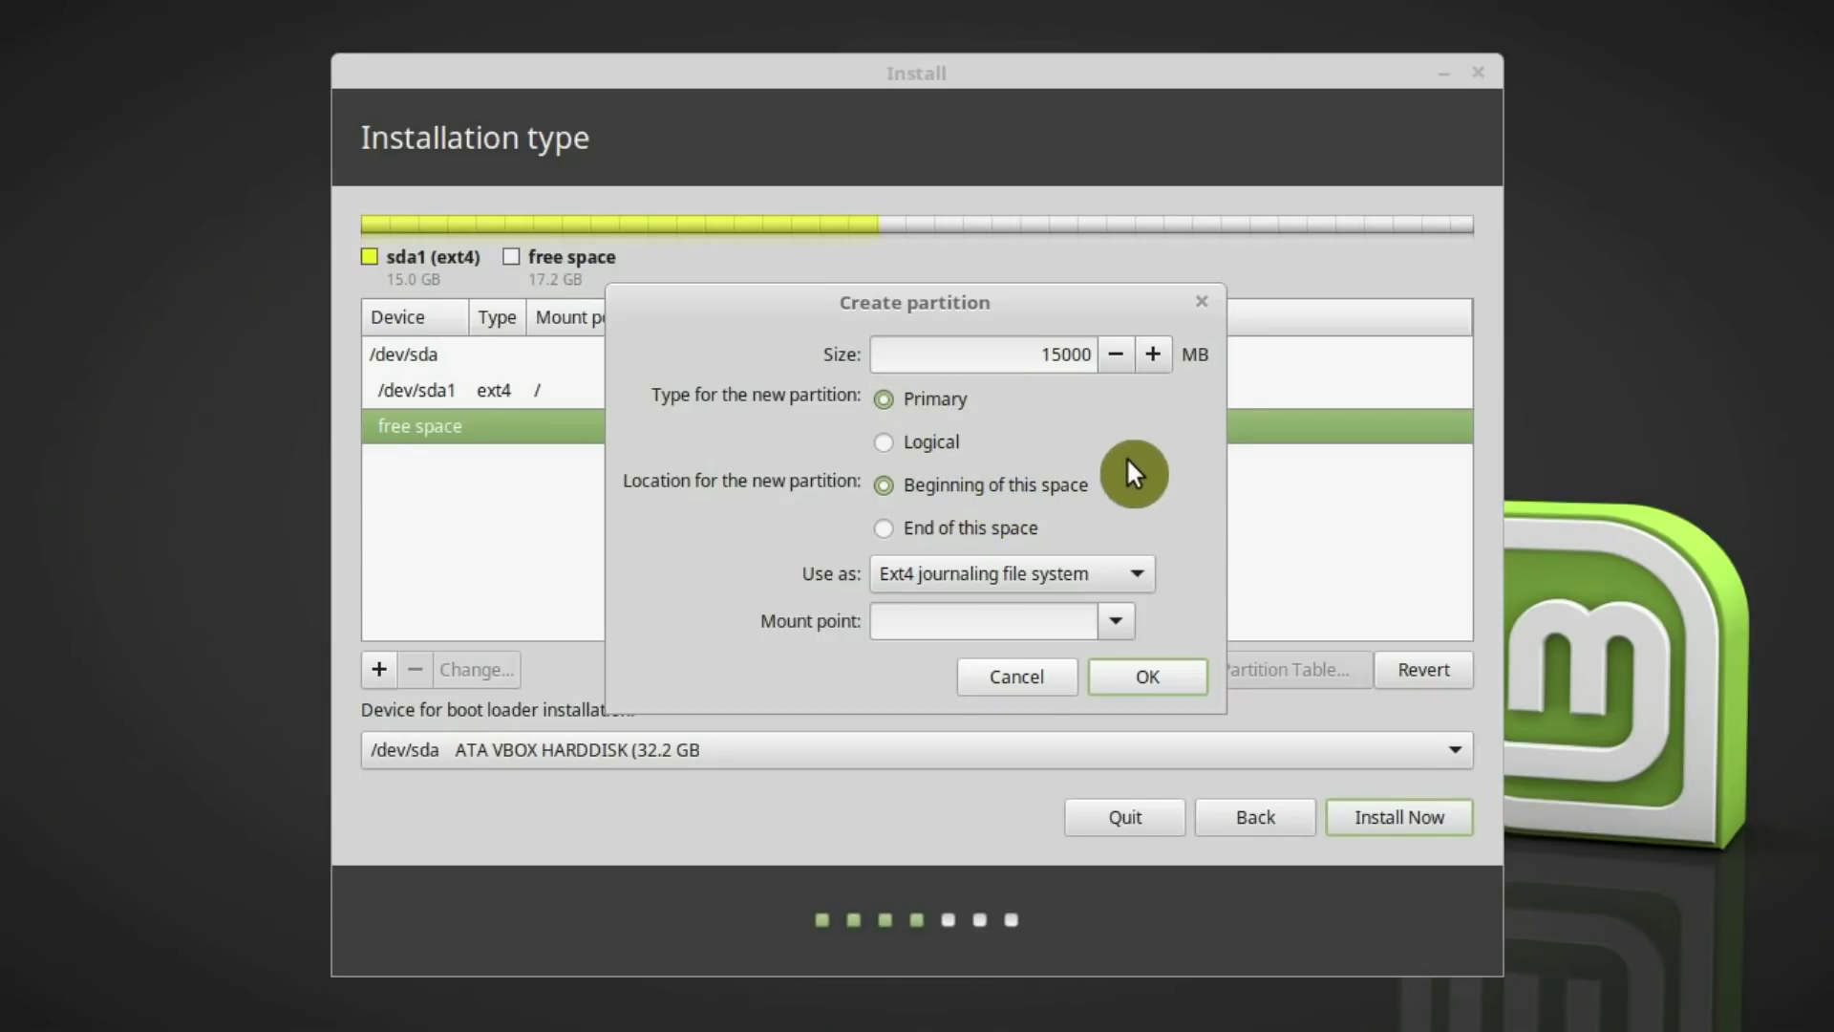
pyautogui.click(1114, 621)
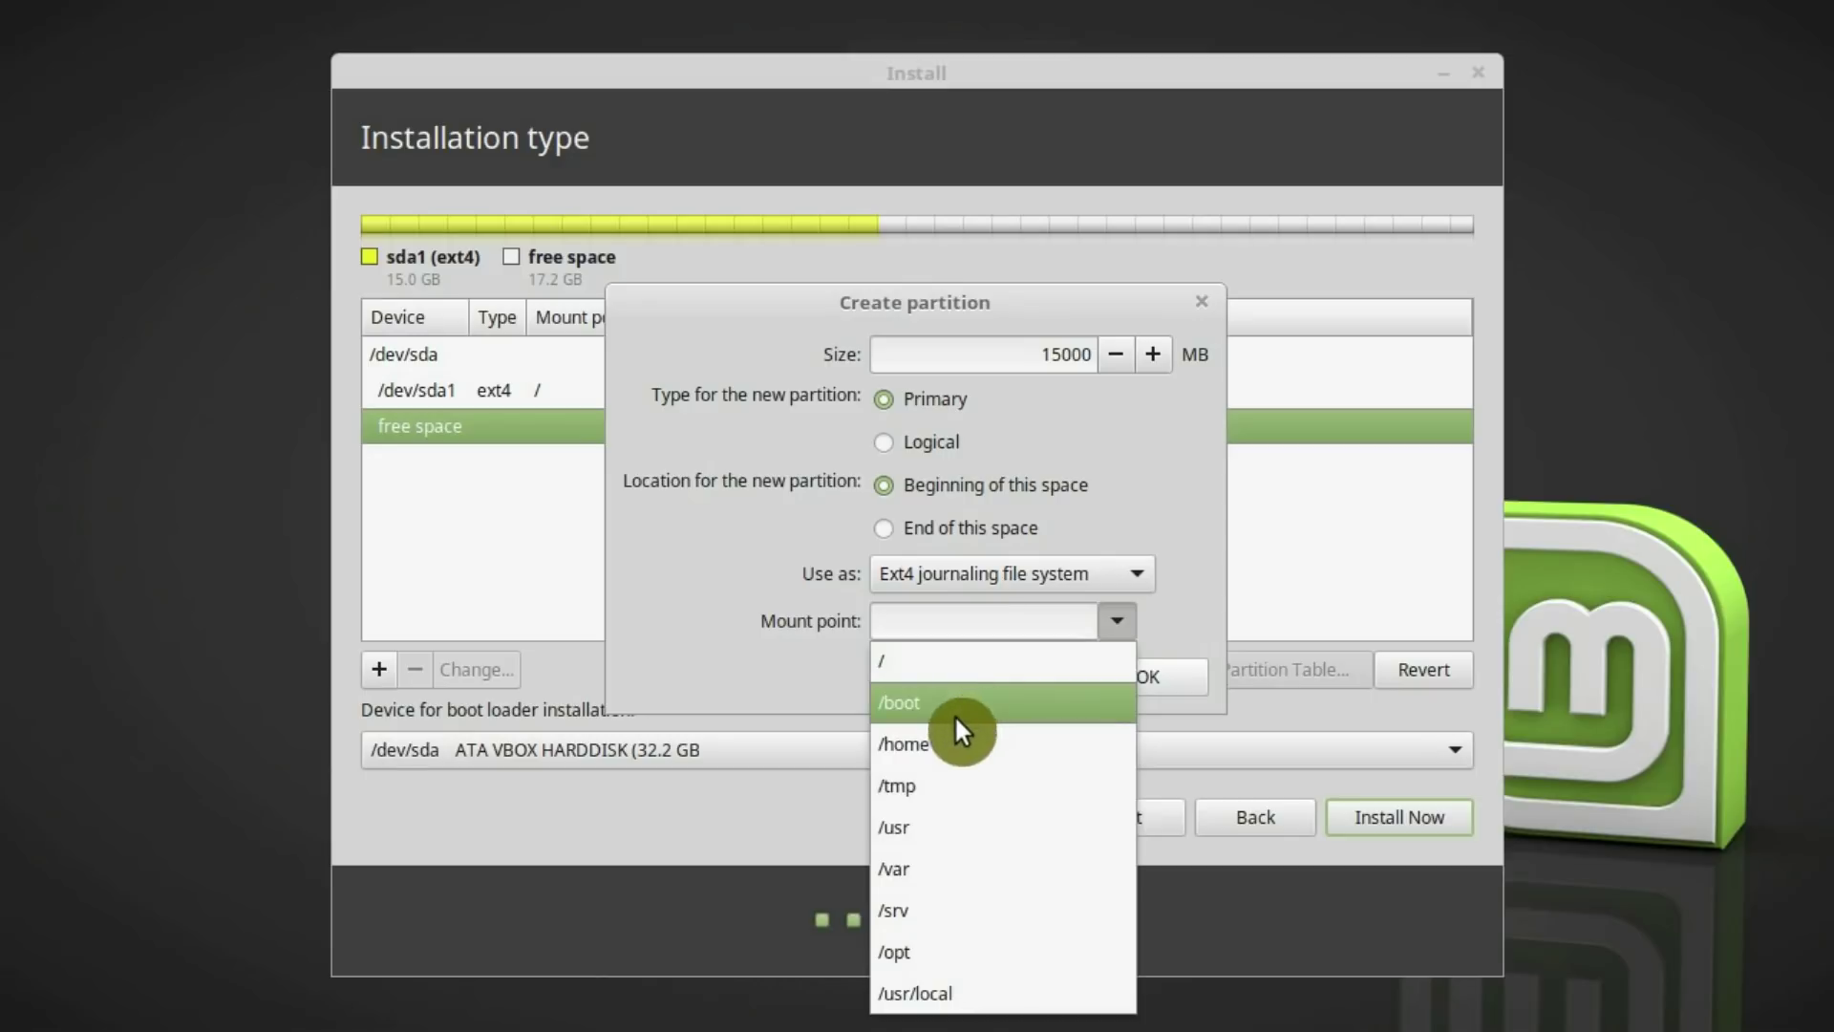
pyautogui.click(917, 746)
pyautogui.click(1150, 679)
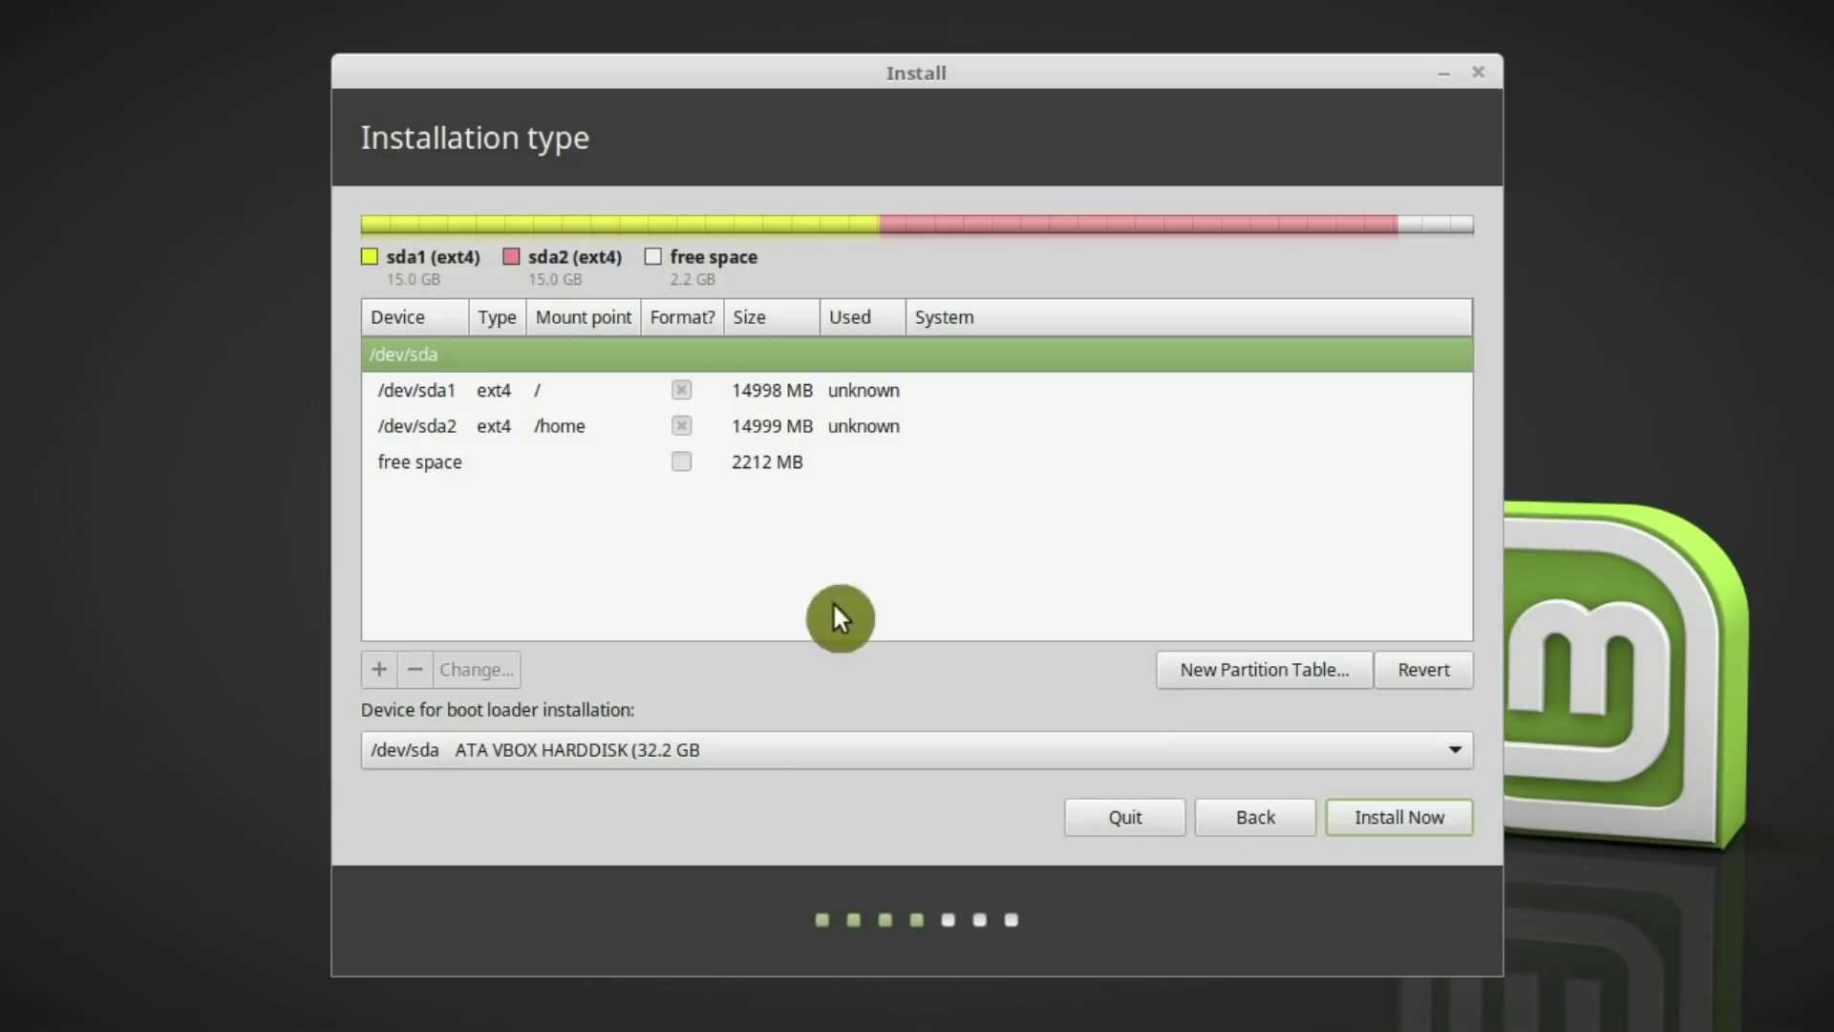
# Create a swap area partition from the last 2212 MB of free space
pyautogui.click(476, 472)
pyautogui.click(378, 667)
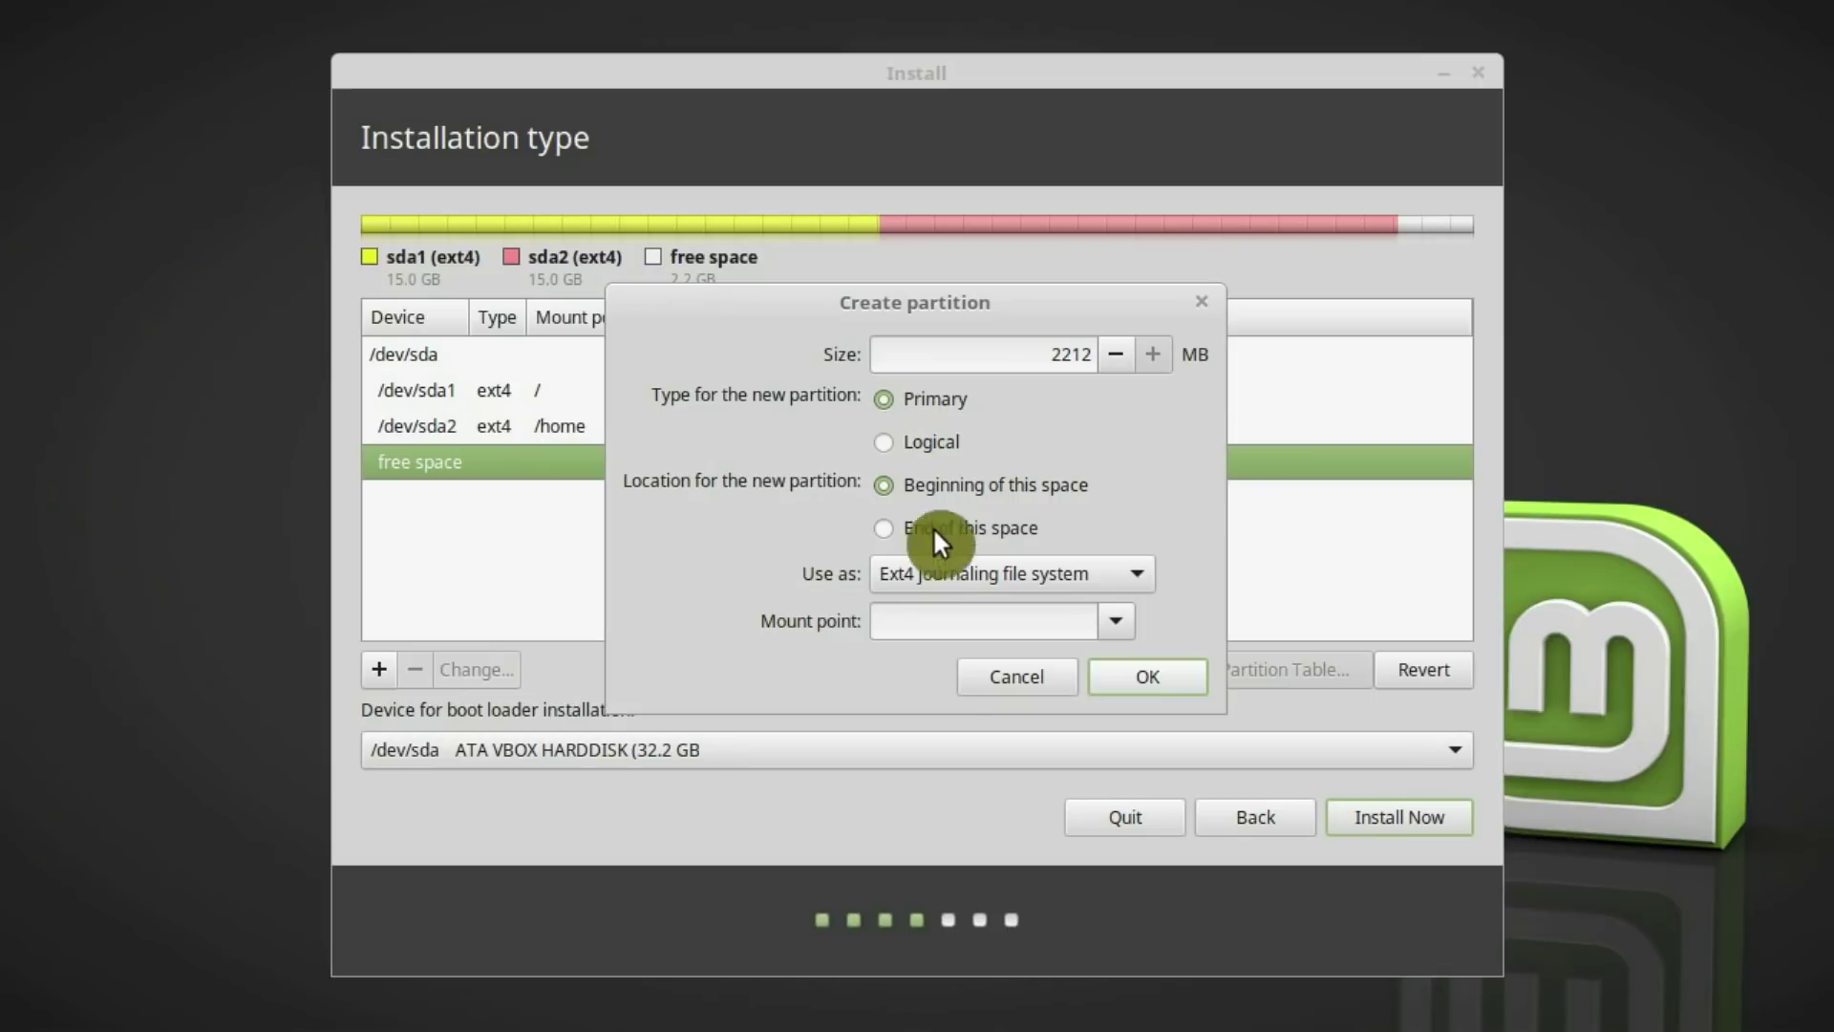
pyautogui.click(1111, 623)
pyautogui.click(1115, 576)
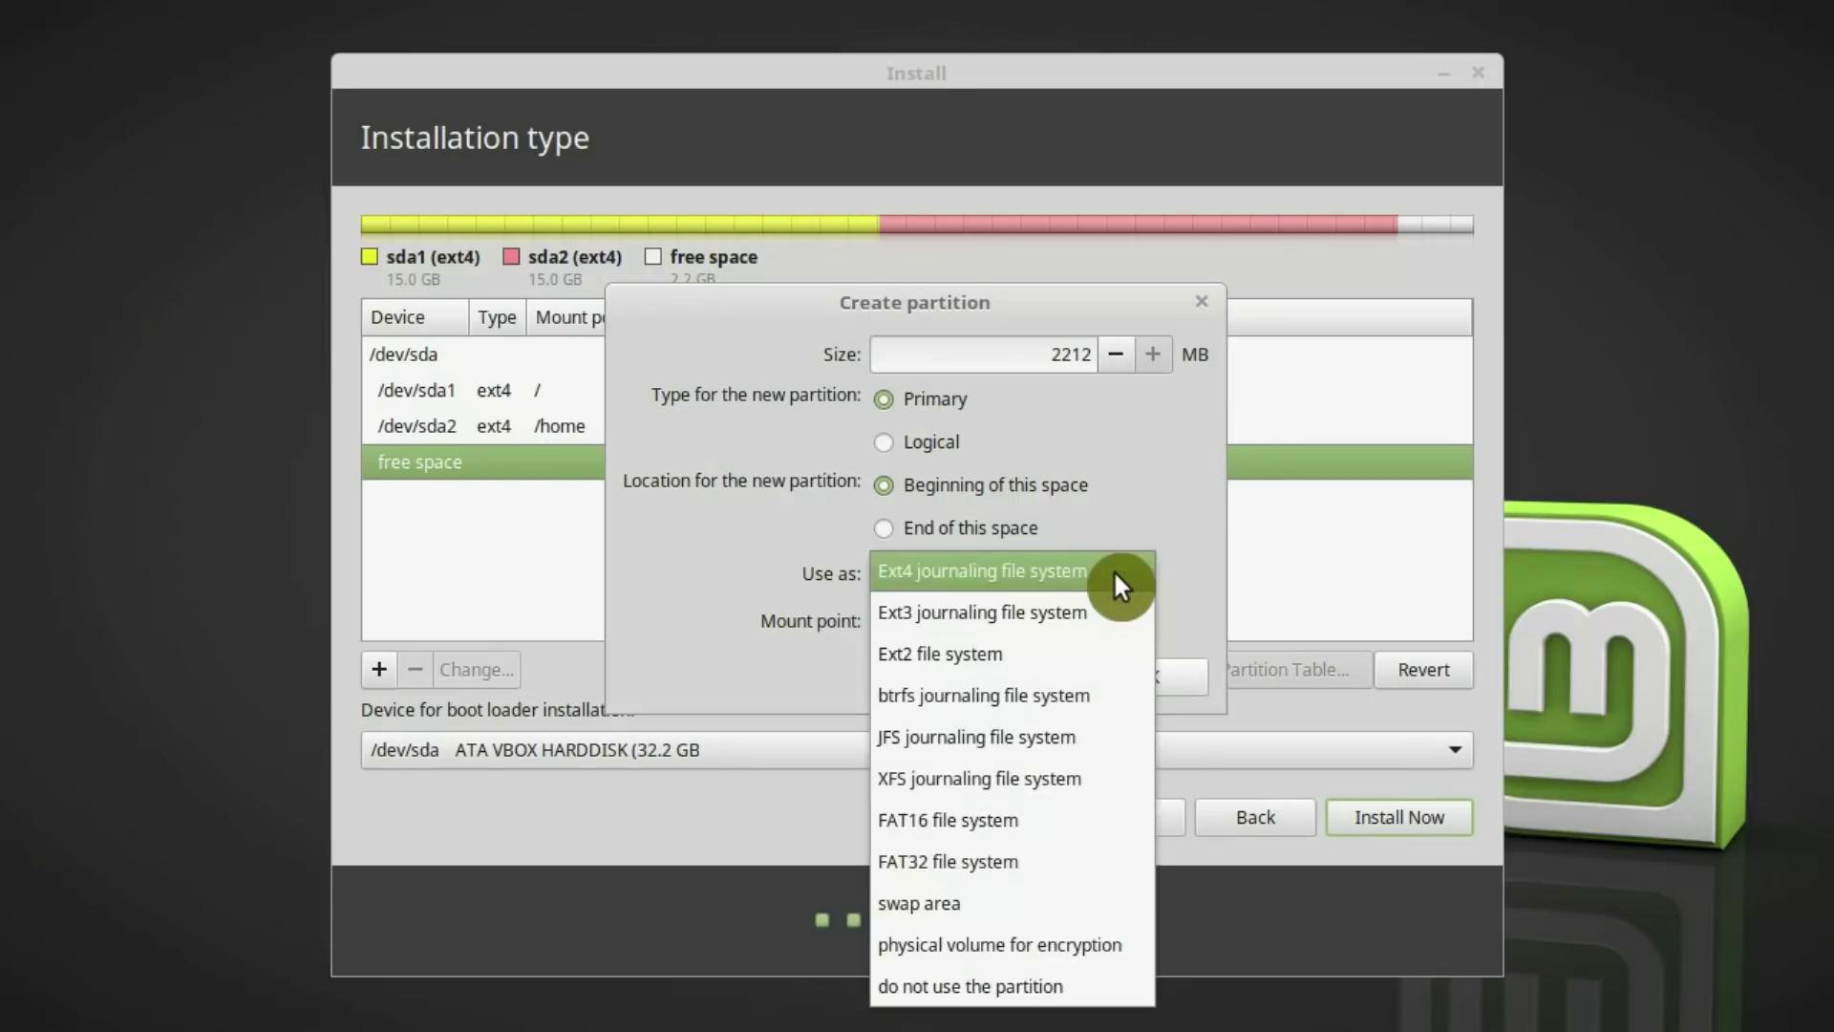
pyautogui.click(1034, 904)
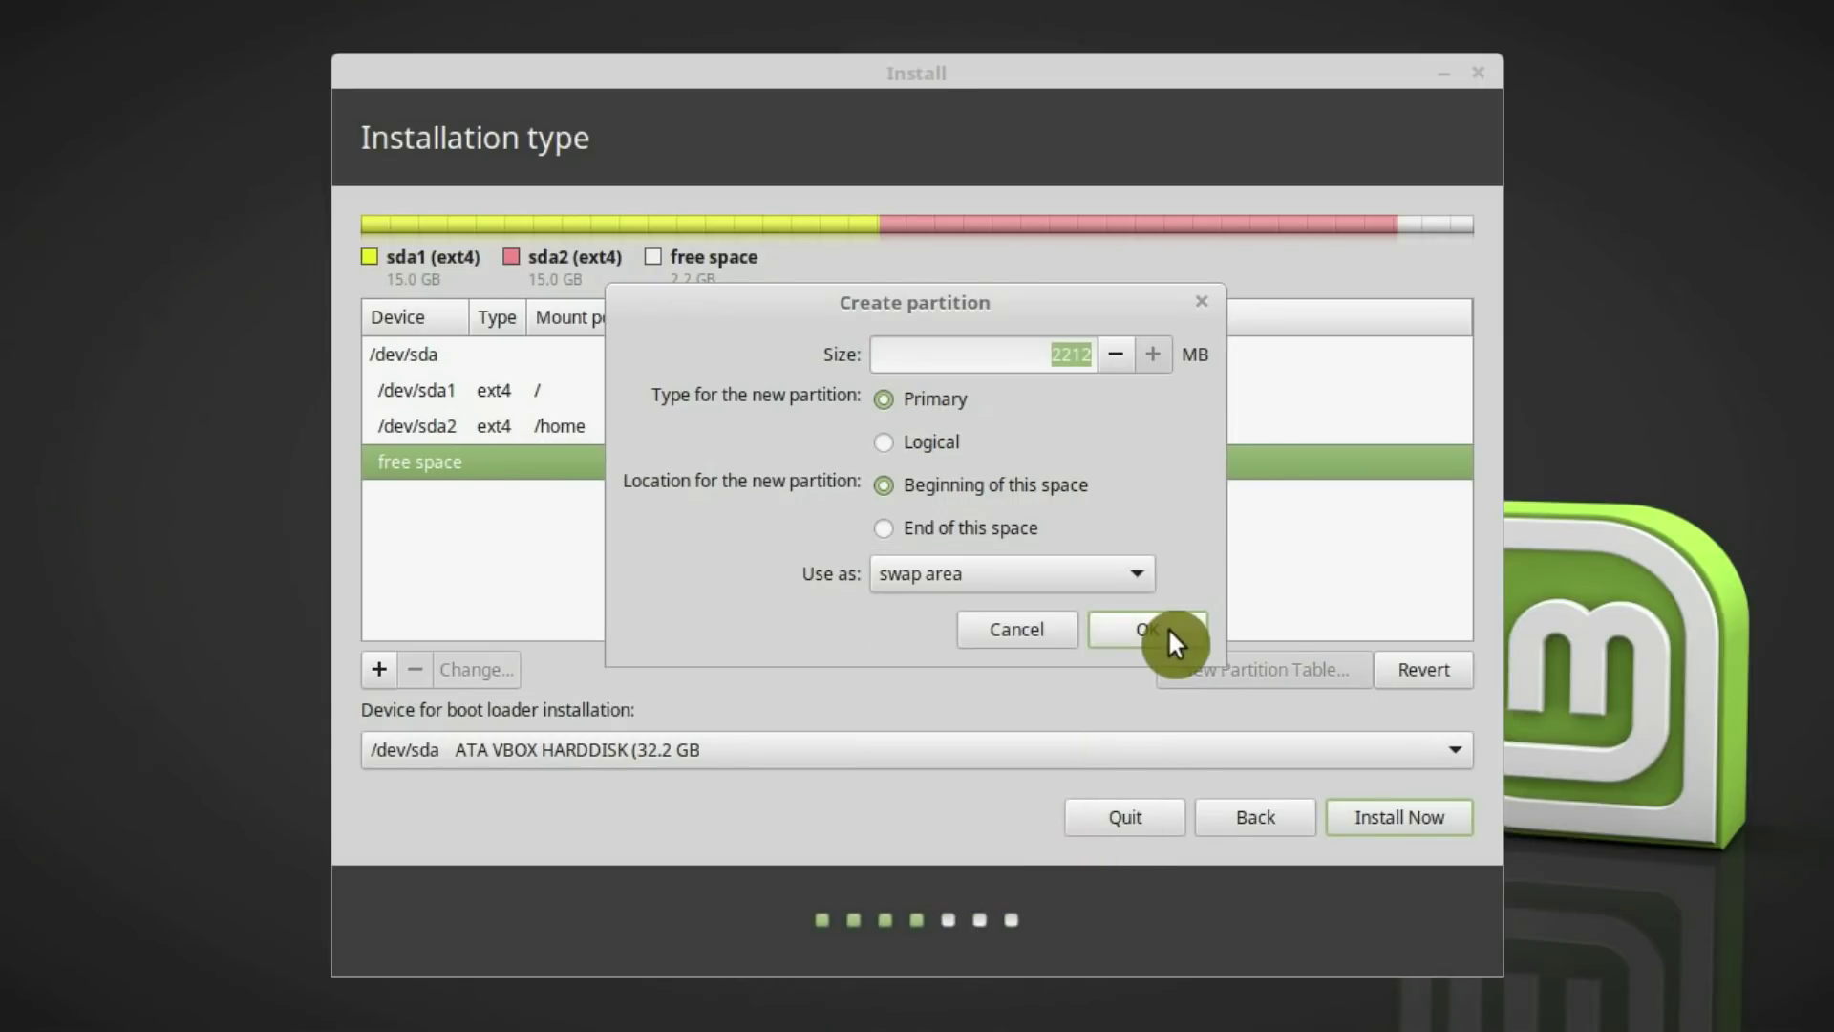
pyautogui.click(1148, 628)
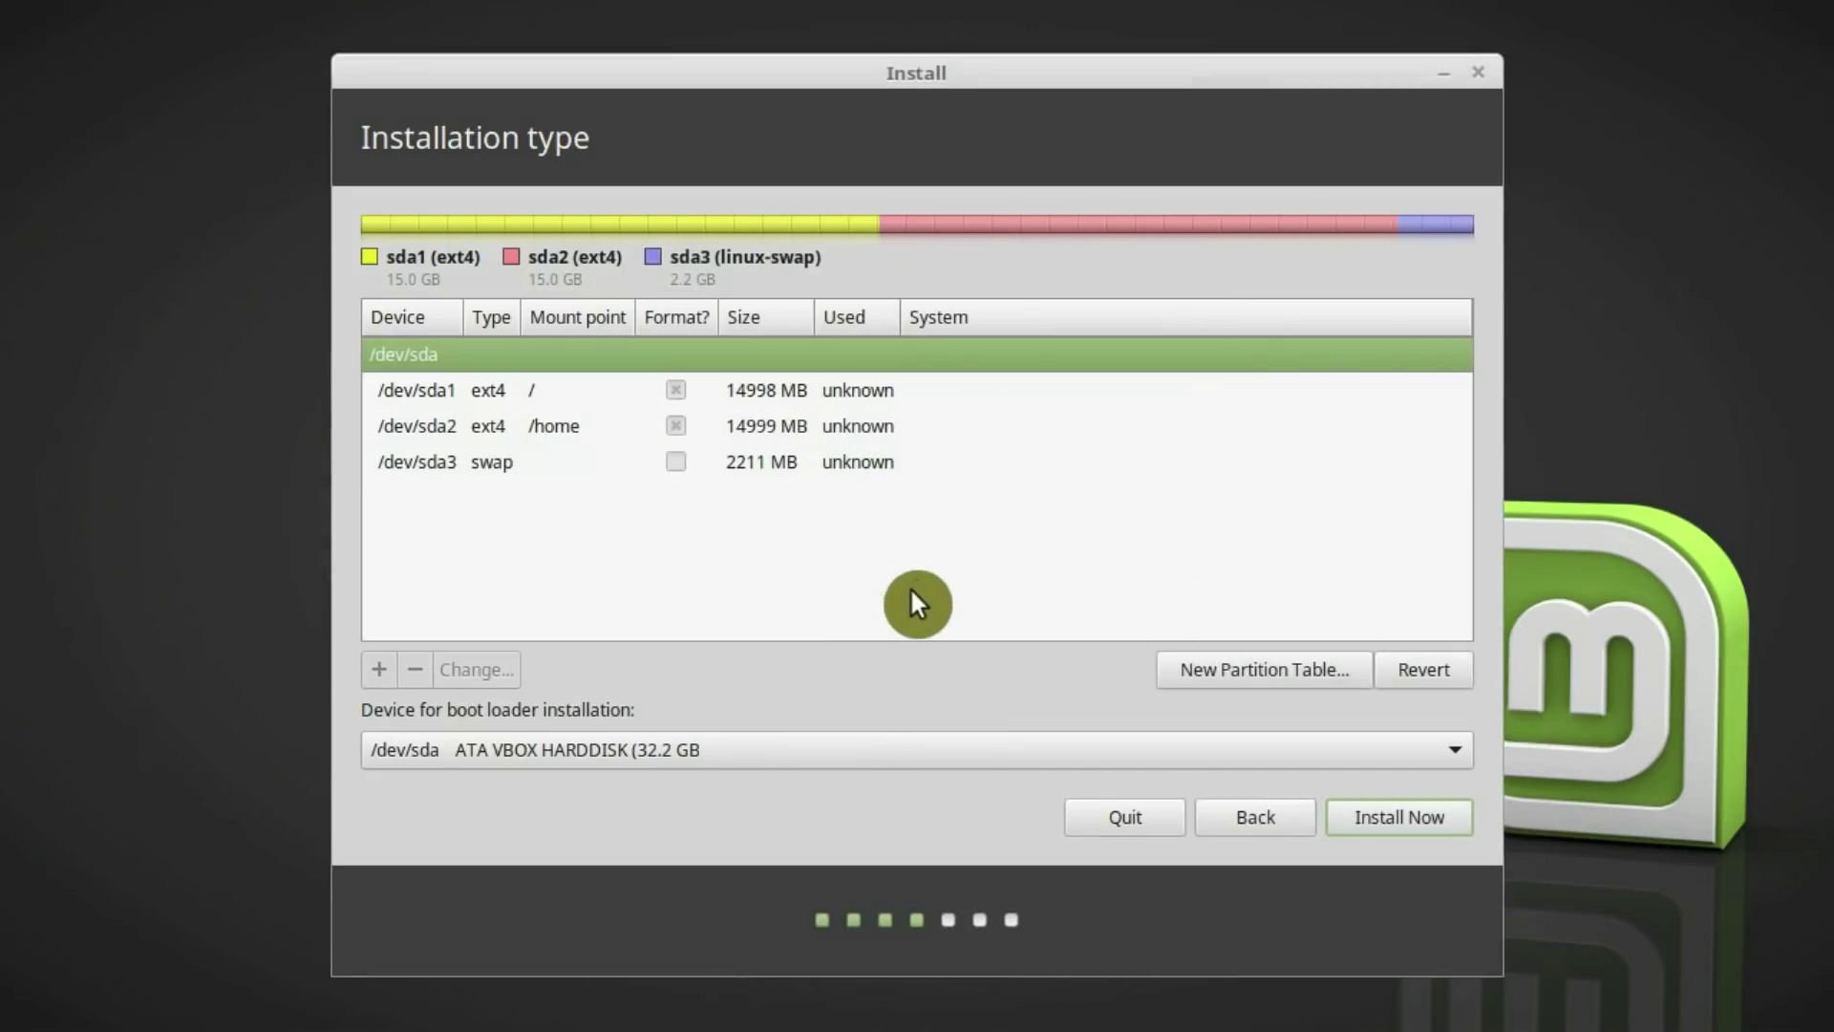
pyautogui.click(581, 406)
# Review the partitions and keep /dev/sda1 as the EFI System Partition, unchanged
pyautogui.click(605, 426)
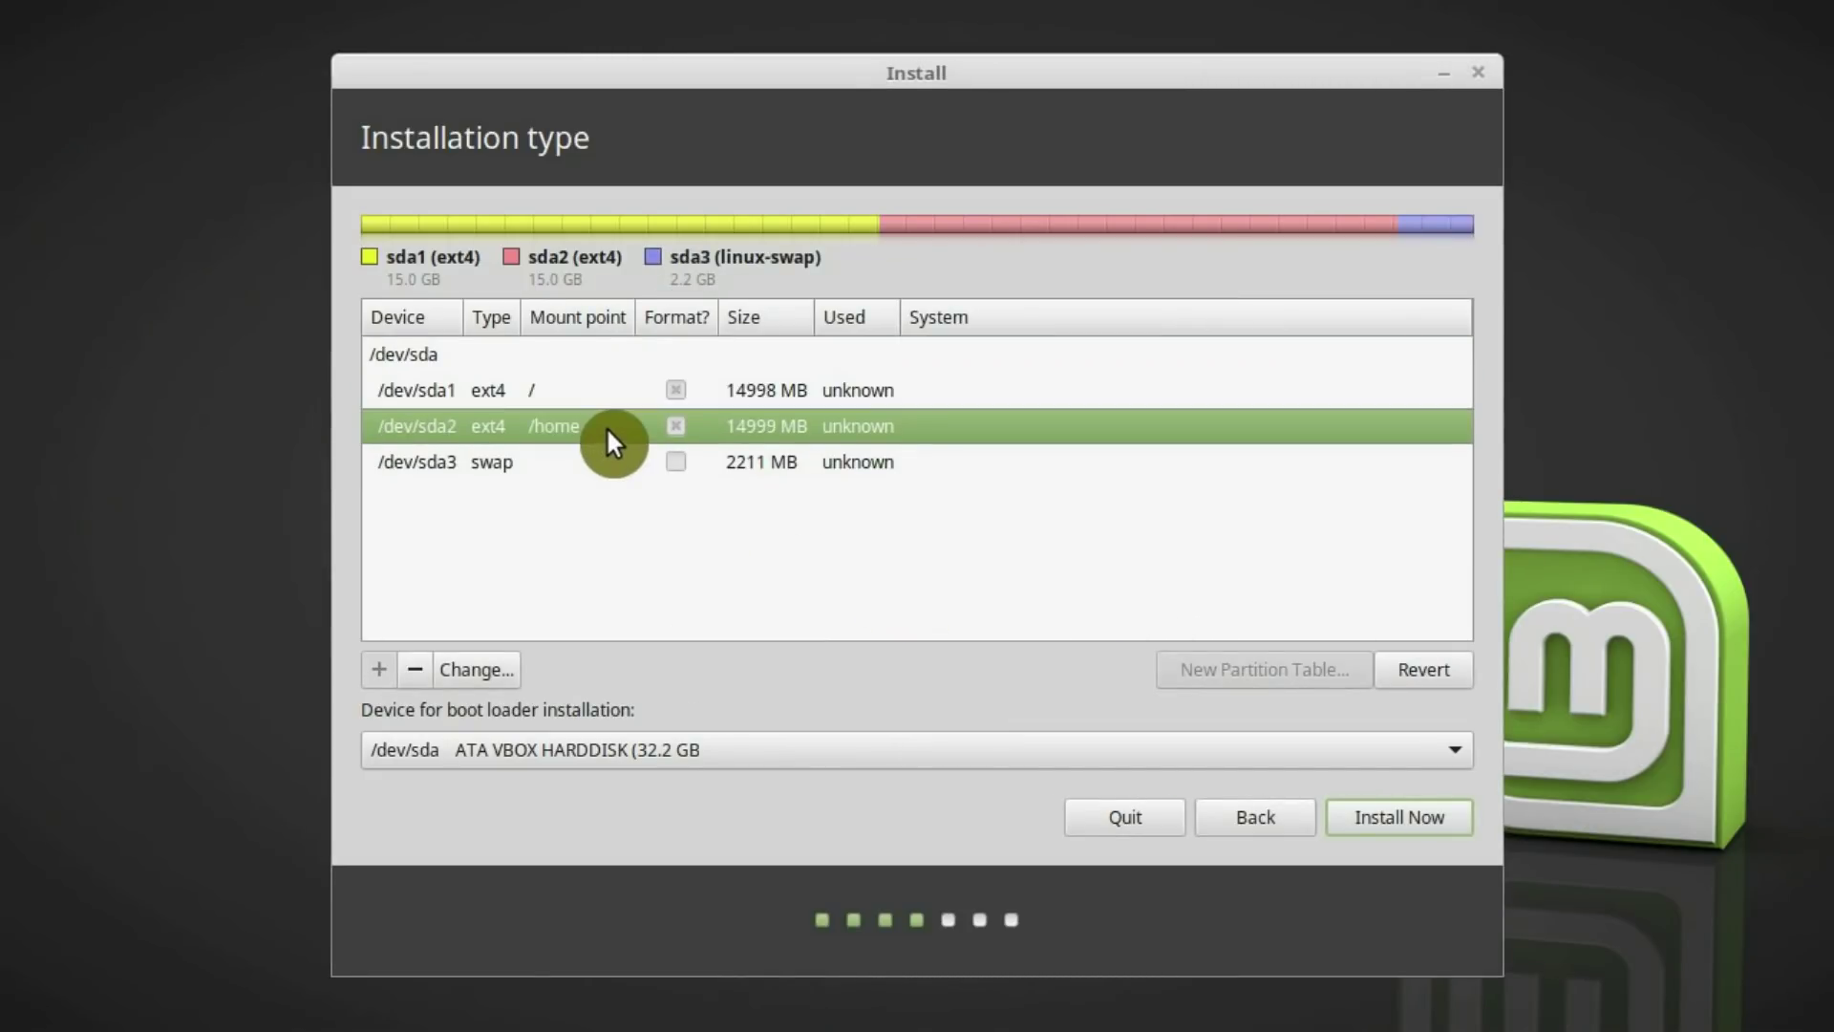
pyautogui.click(604, 466)
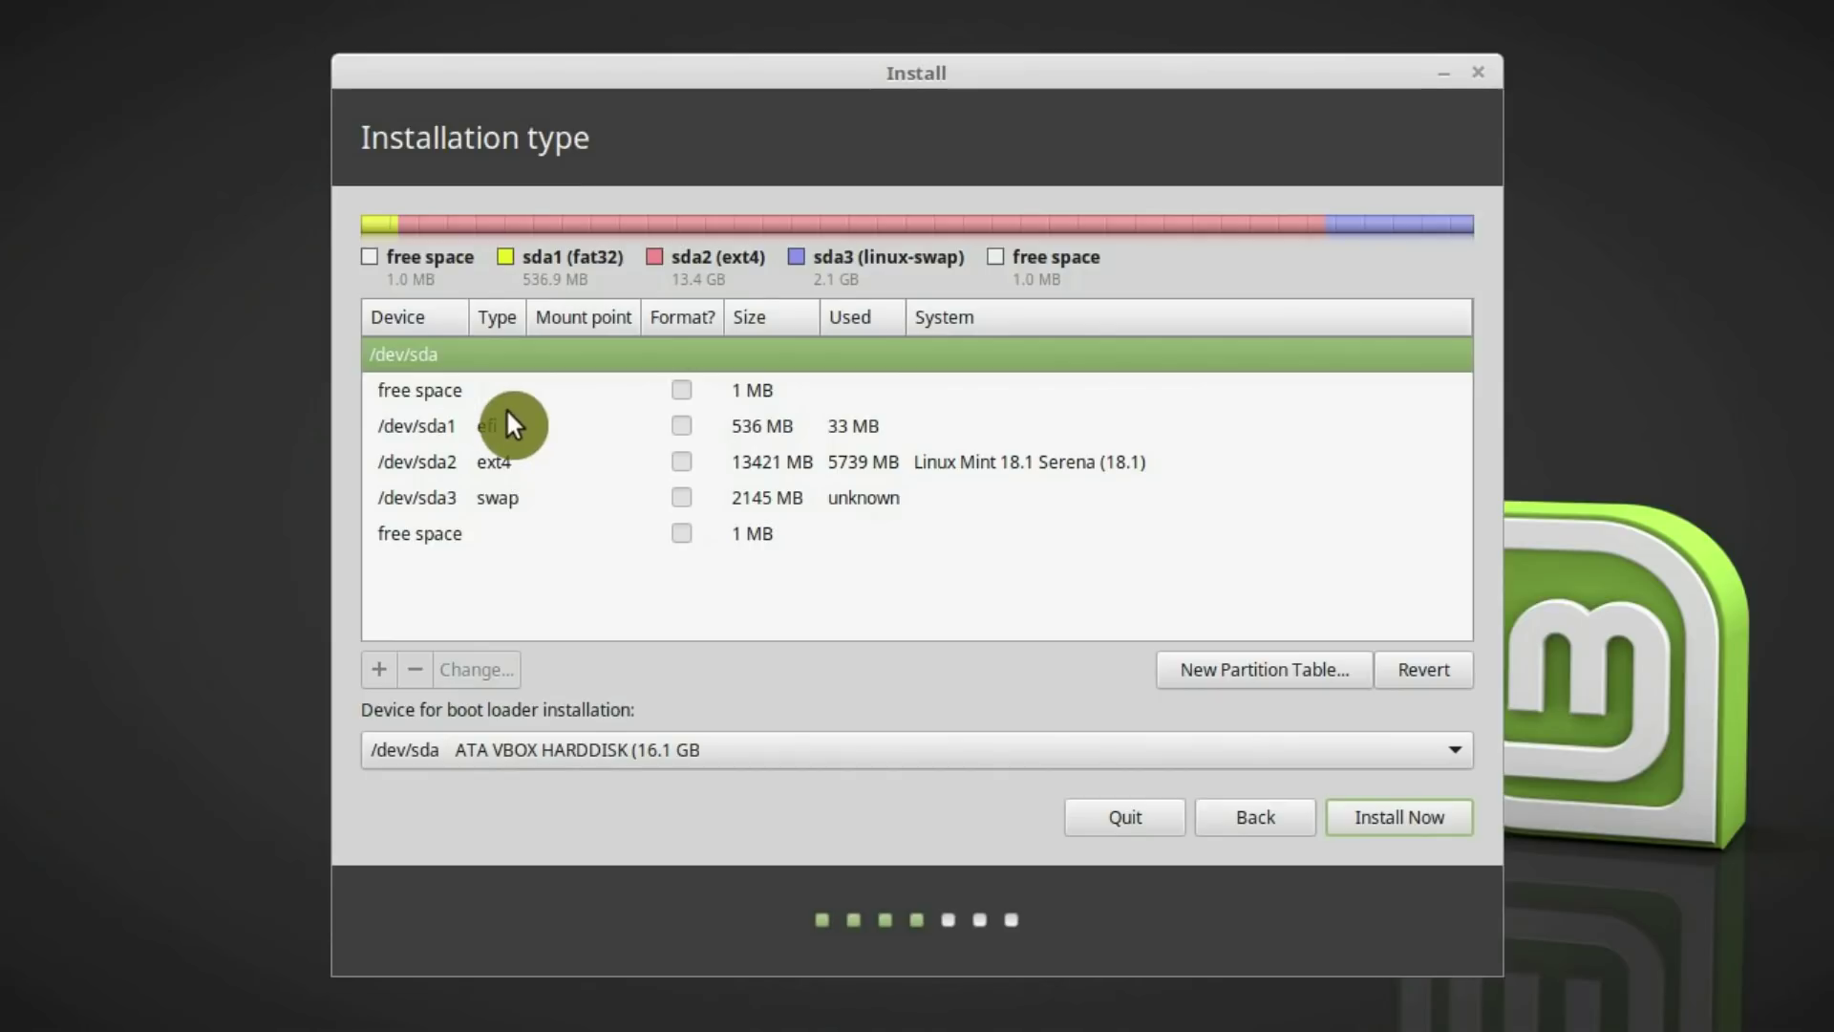
pyautogui.click(506, 405)
pyautogui.click(518, 426)
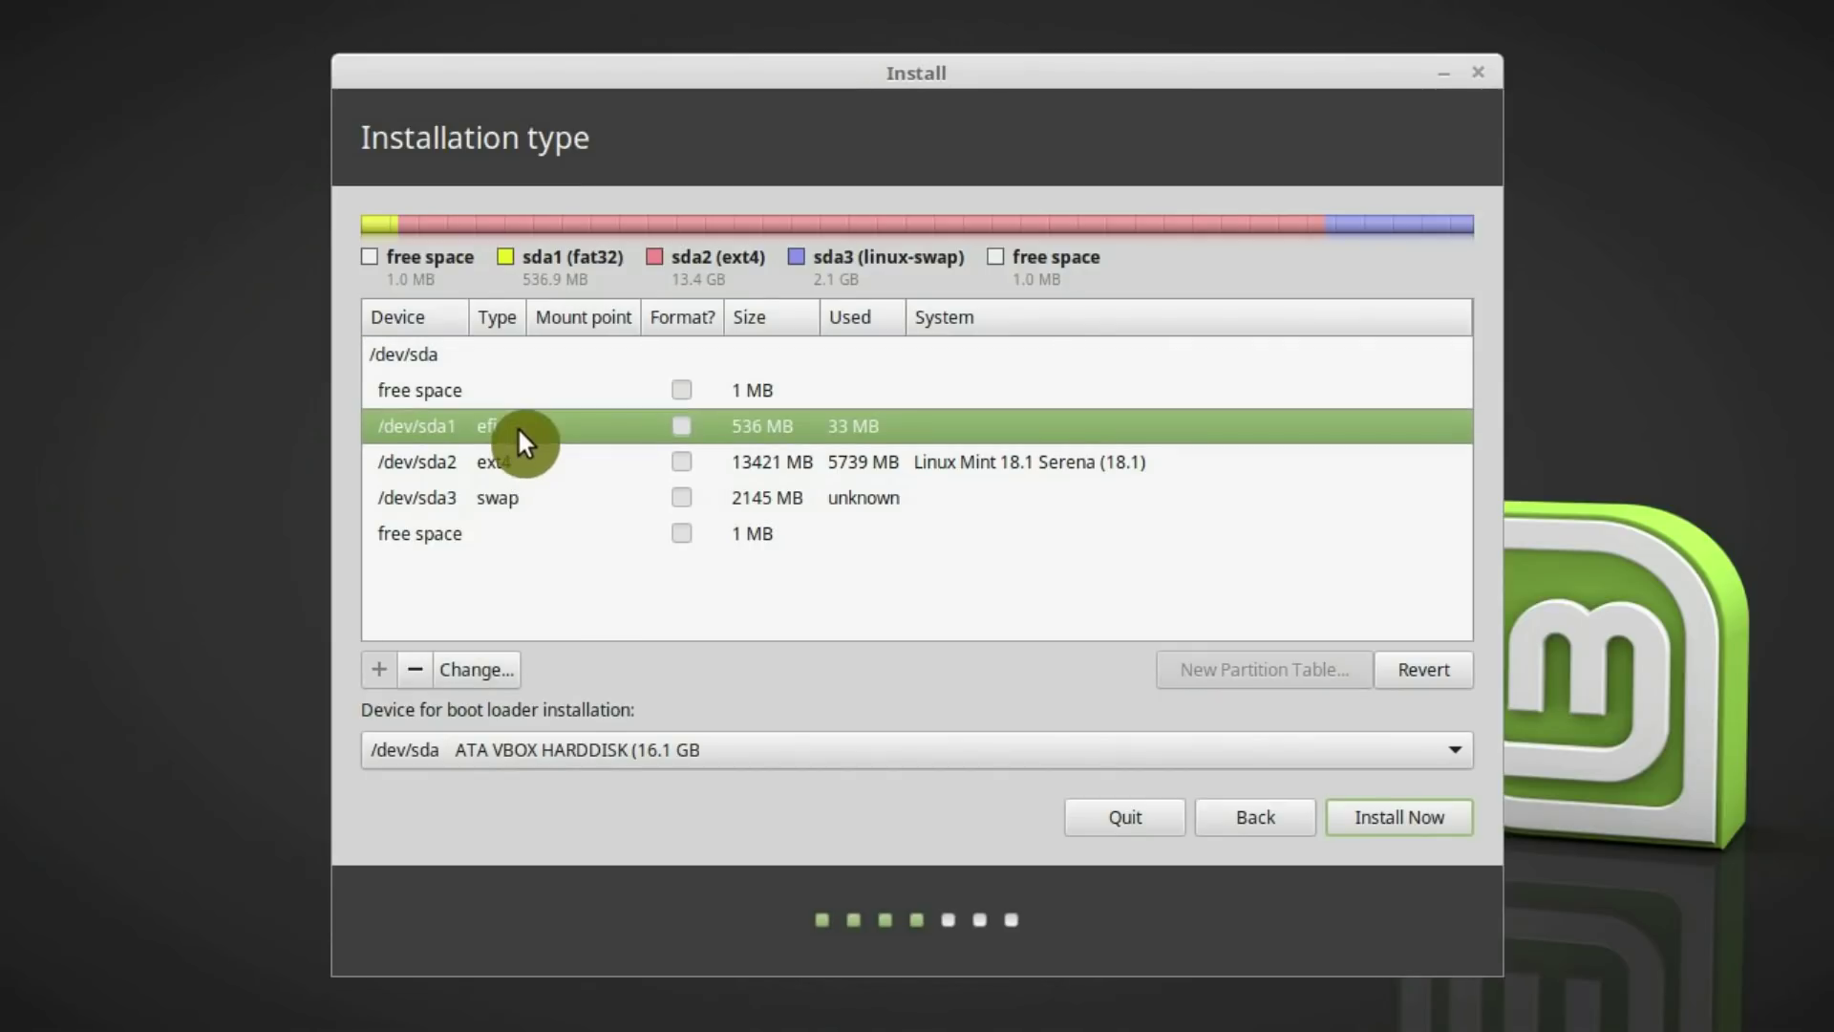
pyautogui.click(473, 669)
pyautogui.click(898, 493)
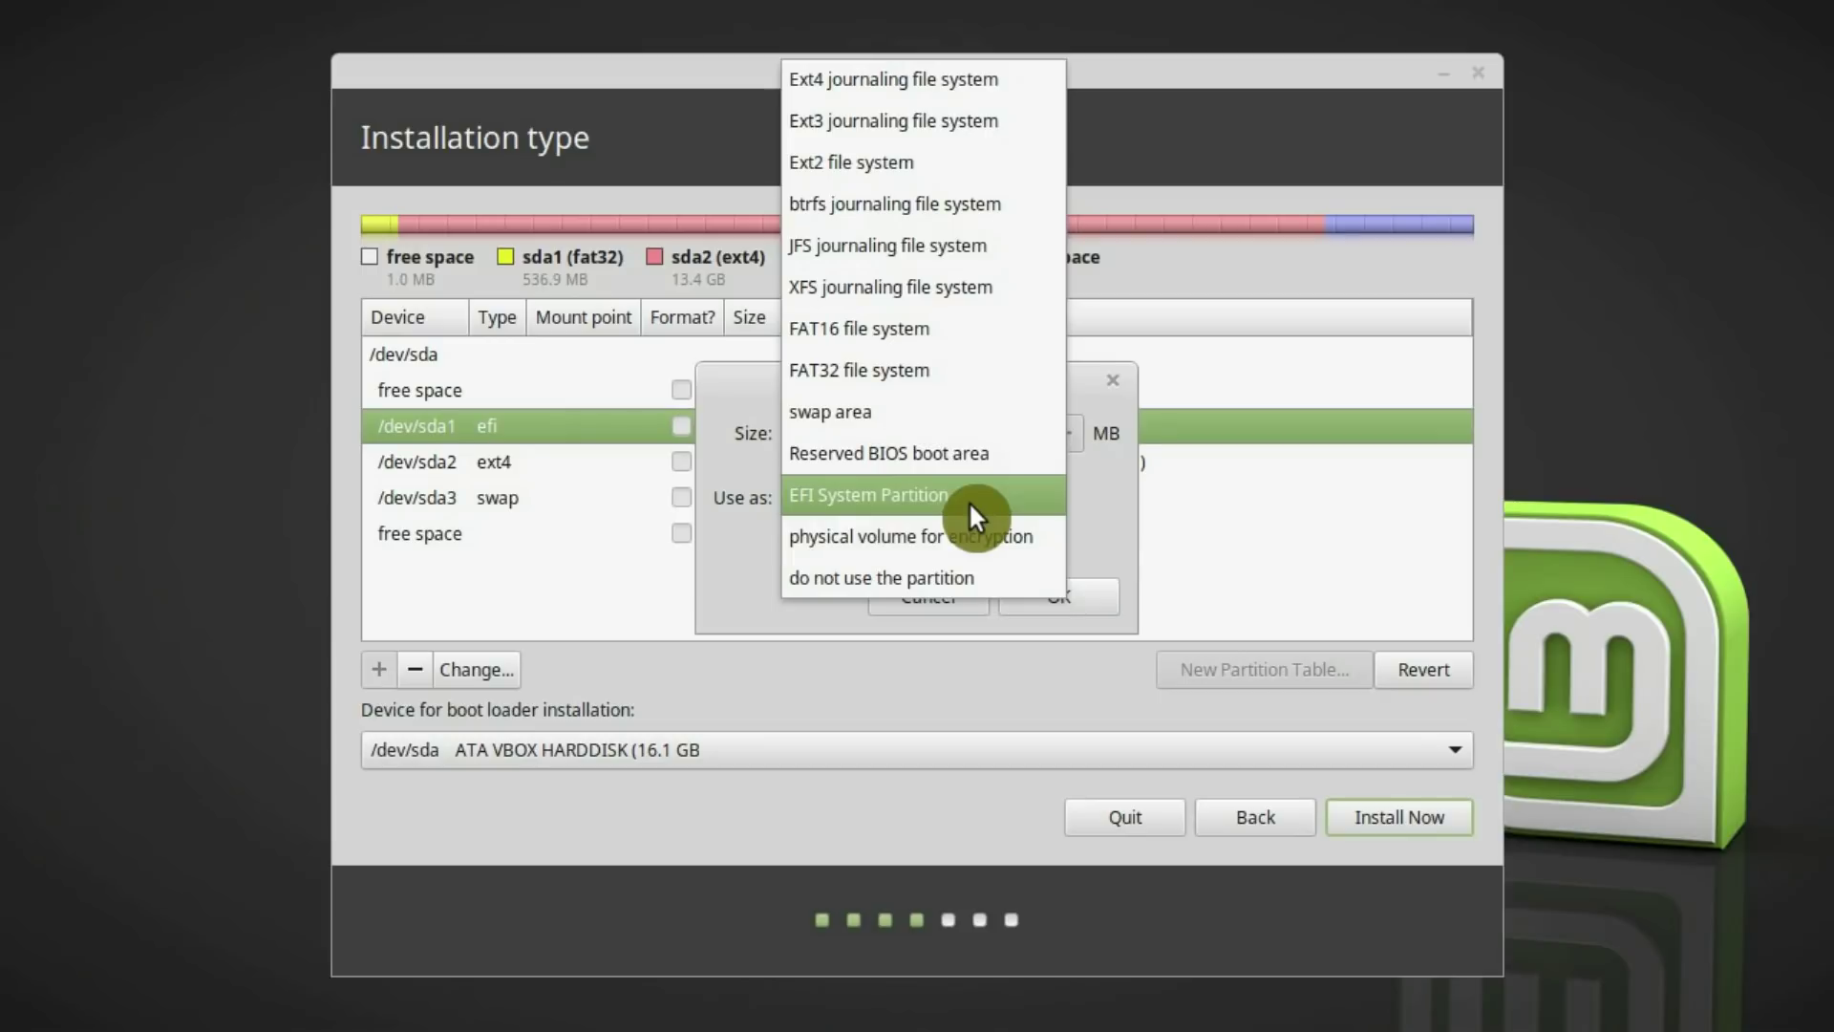
pyautogui.click(1092, 518)
pyautogui.click(951, 592)
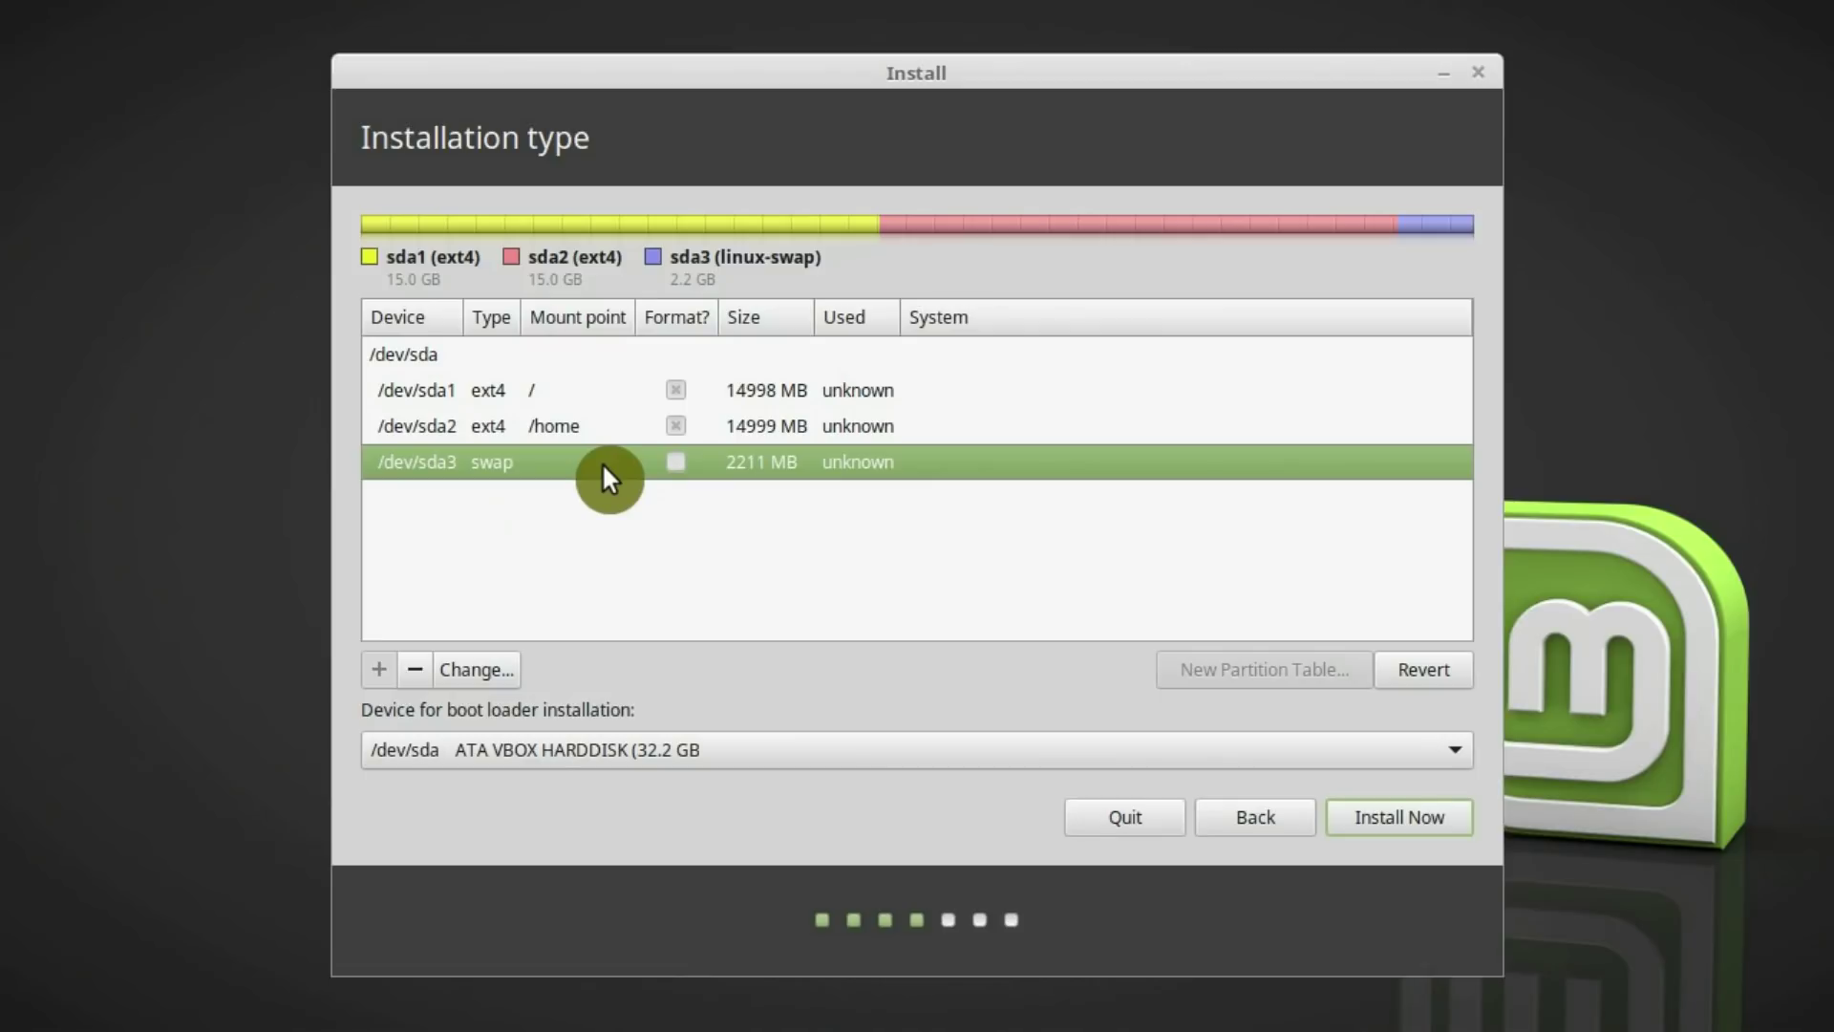
# Keep /dev/sda as the boot loader device and start the installation
pyautogui.click(429, 358)
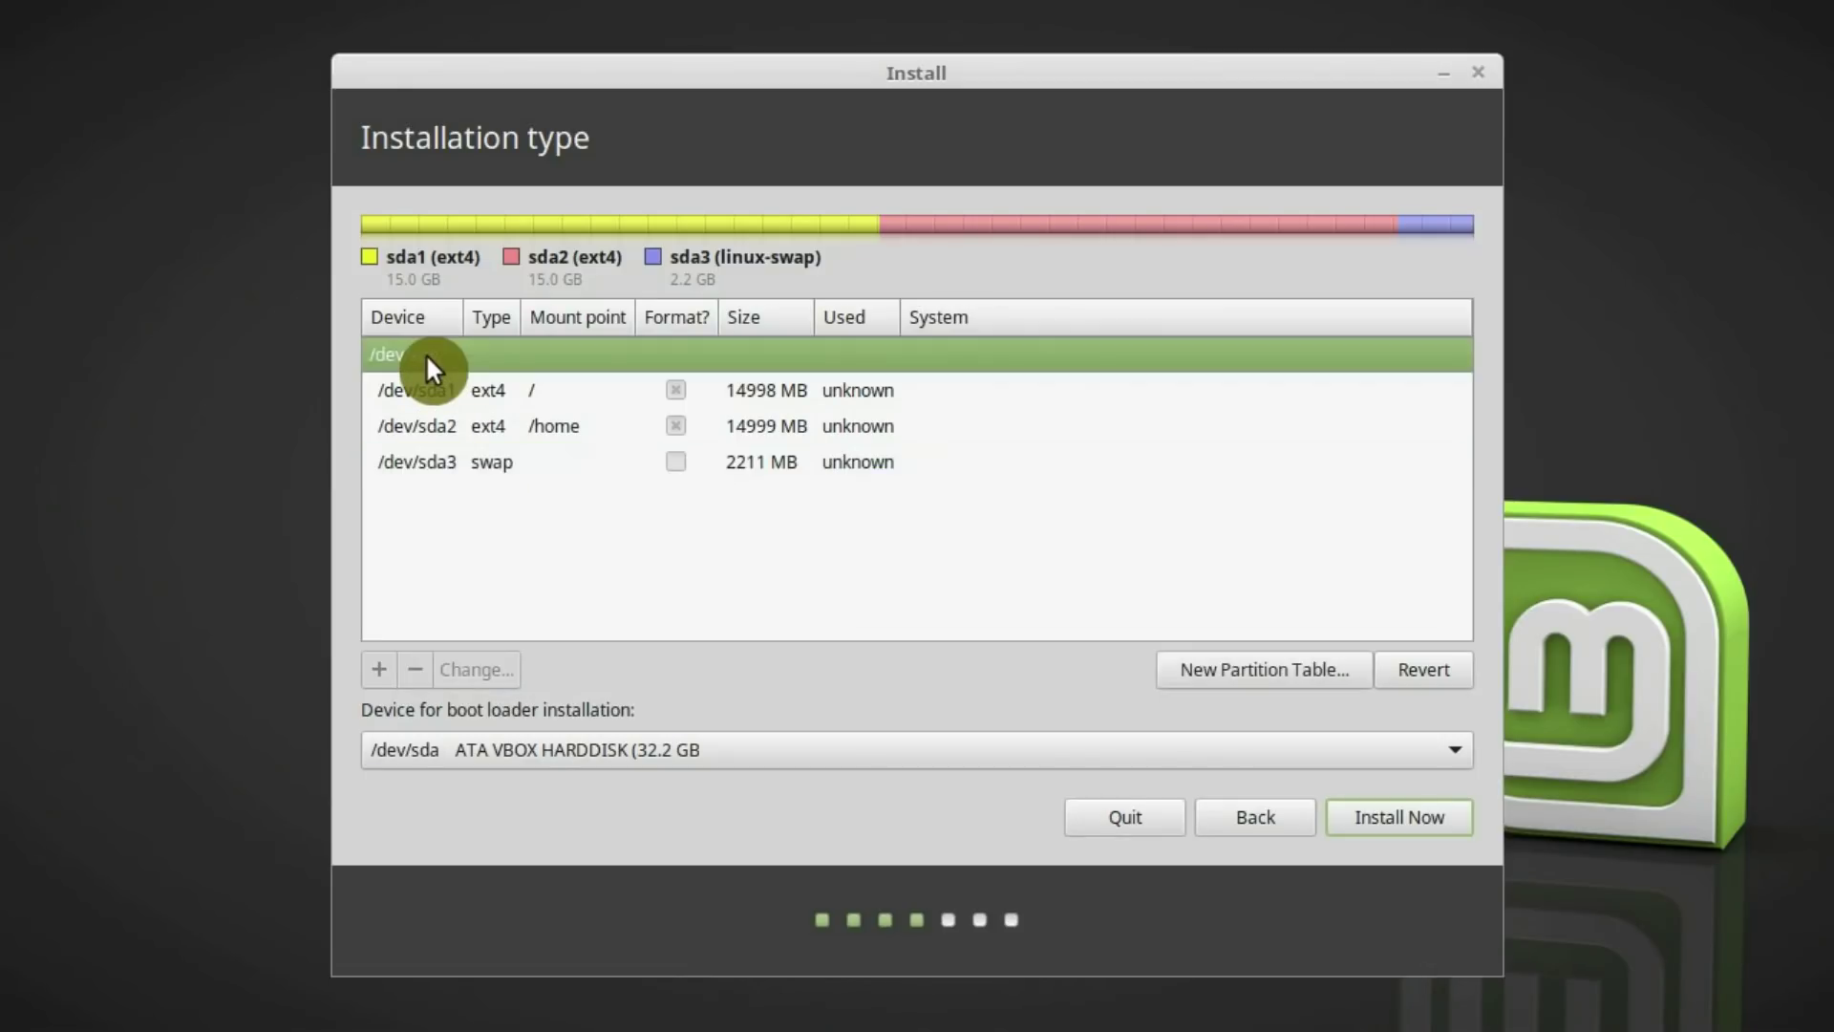
pyautogui.click(438, 751)
pyautogui.click(438, 749)
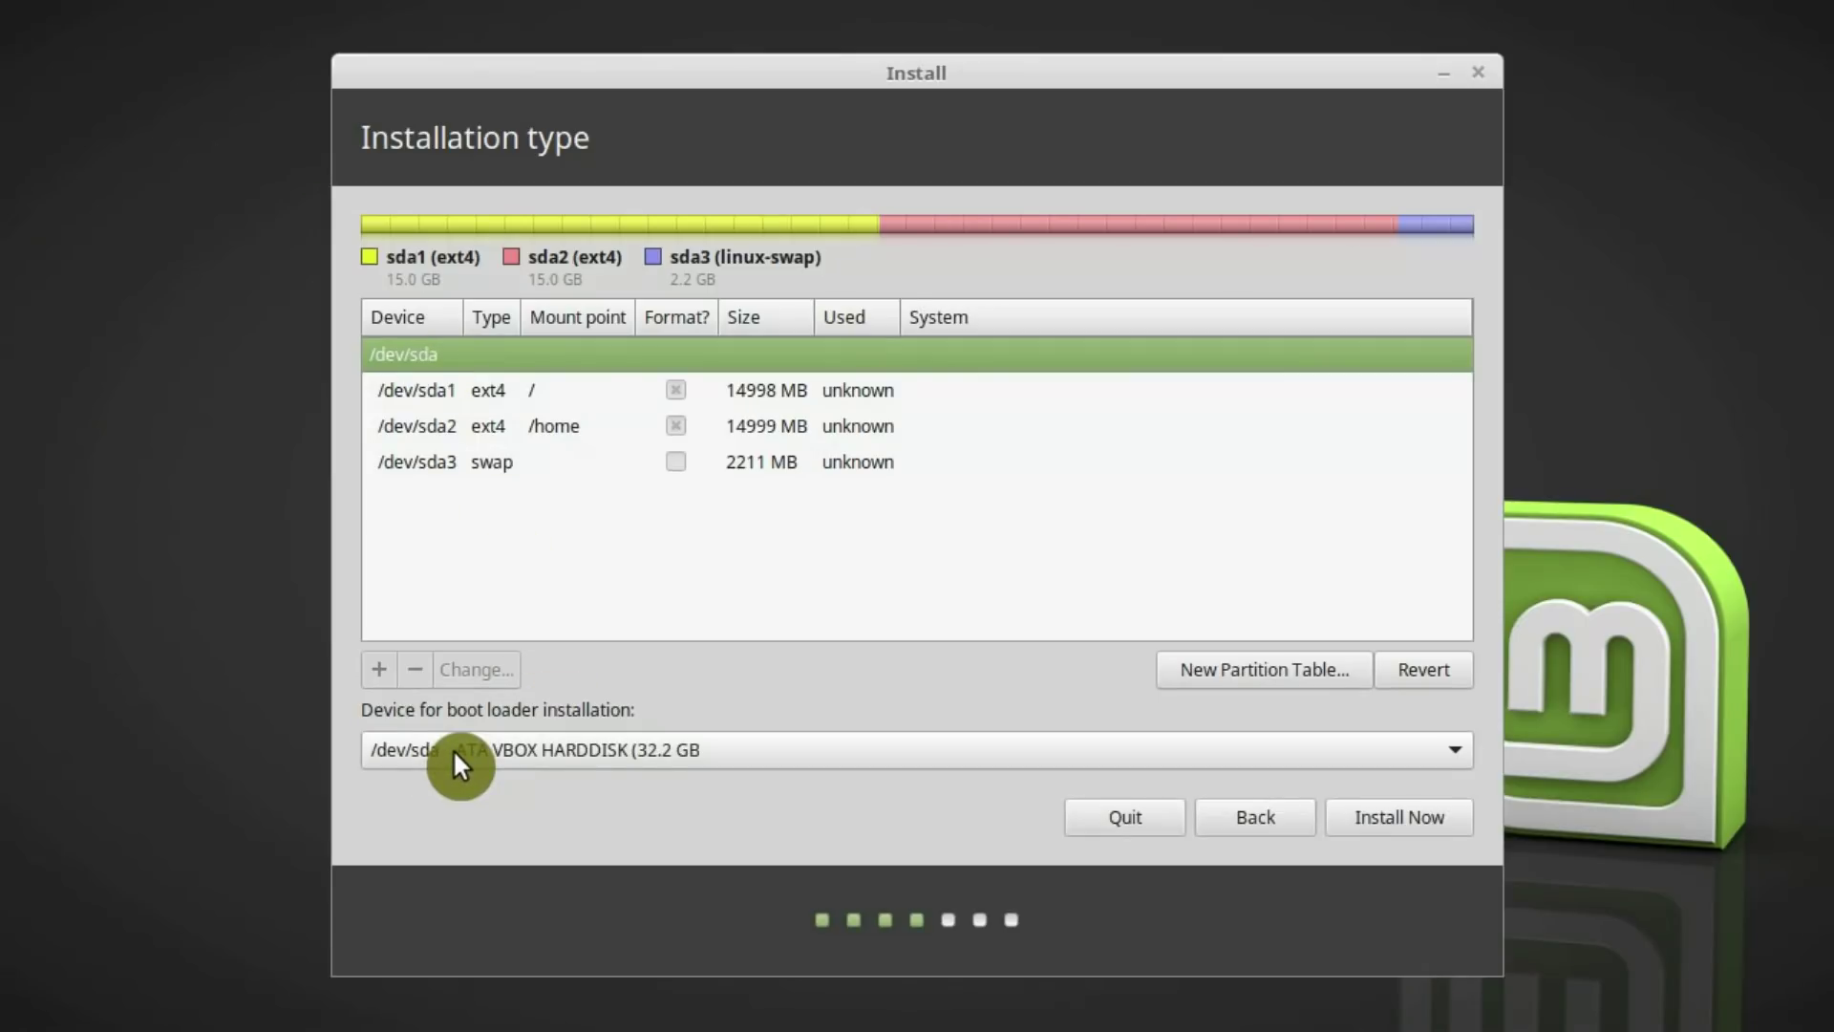
pyautogui.click(1402, 814)
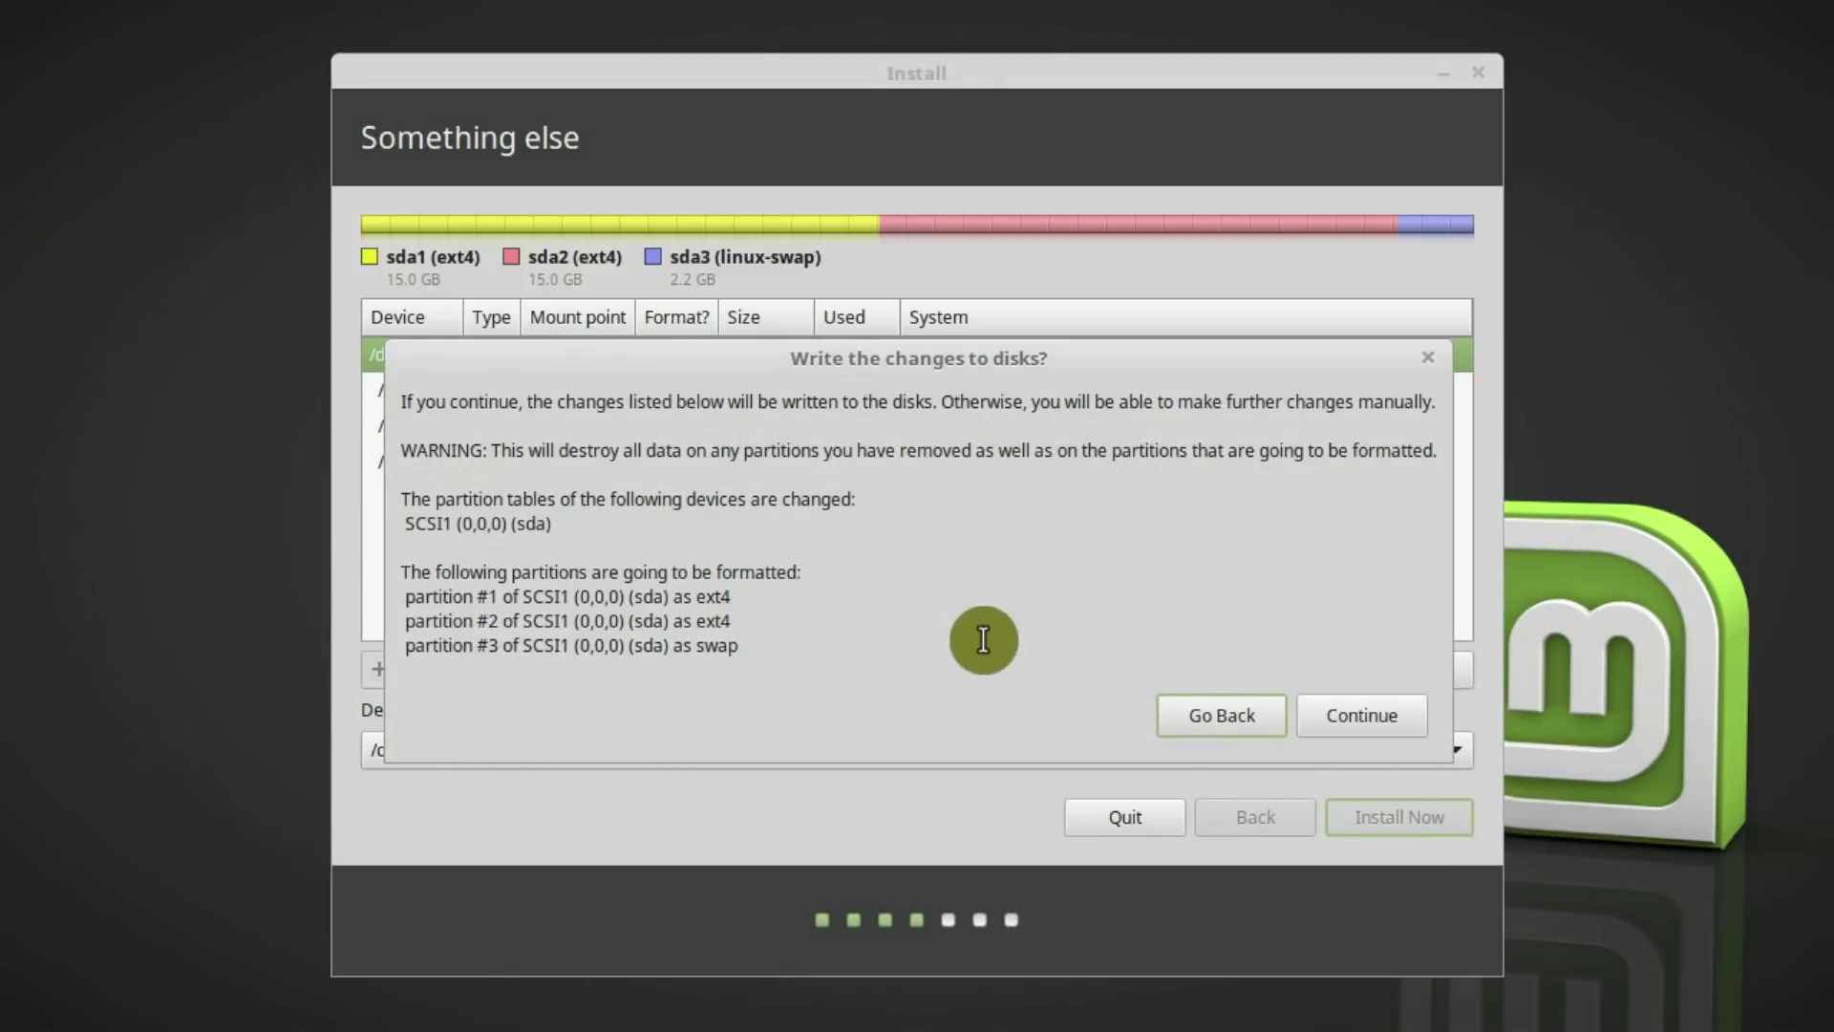
# Approve the 'Write the changes to disks?' prompt for the ext4 and swap partitions
pyautogui.click(1362, 712)
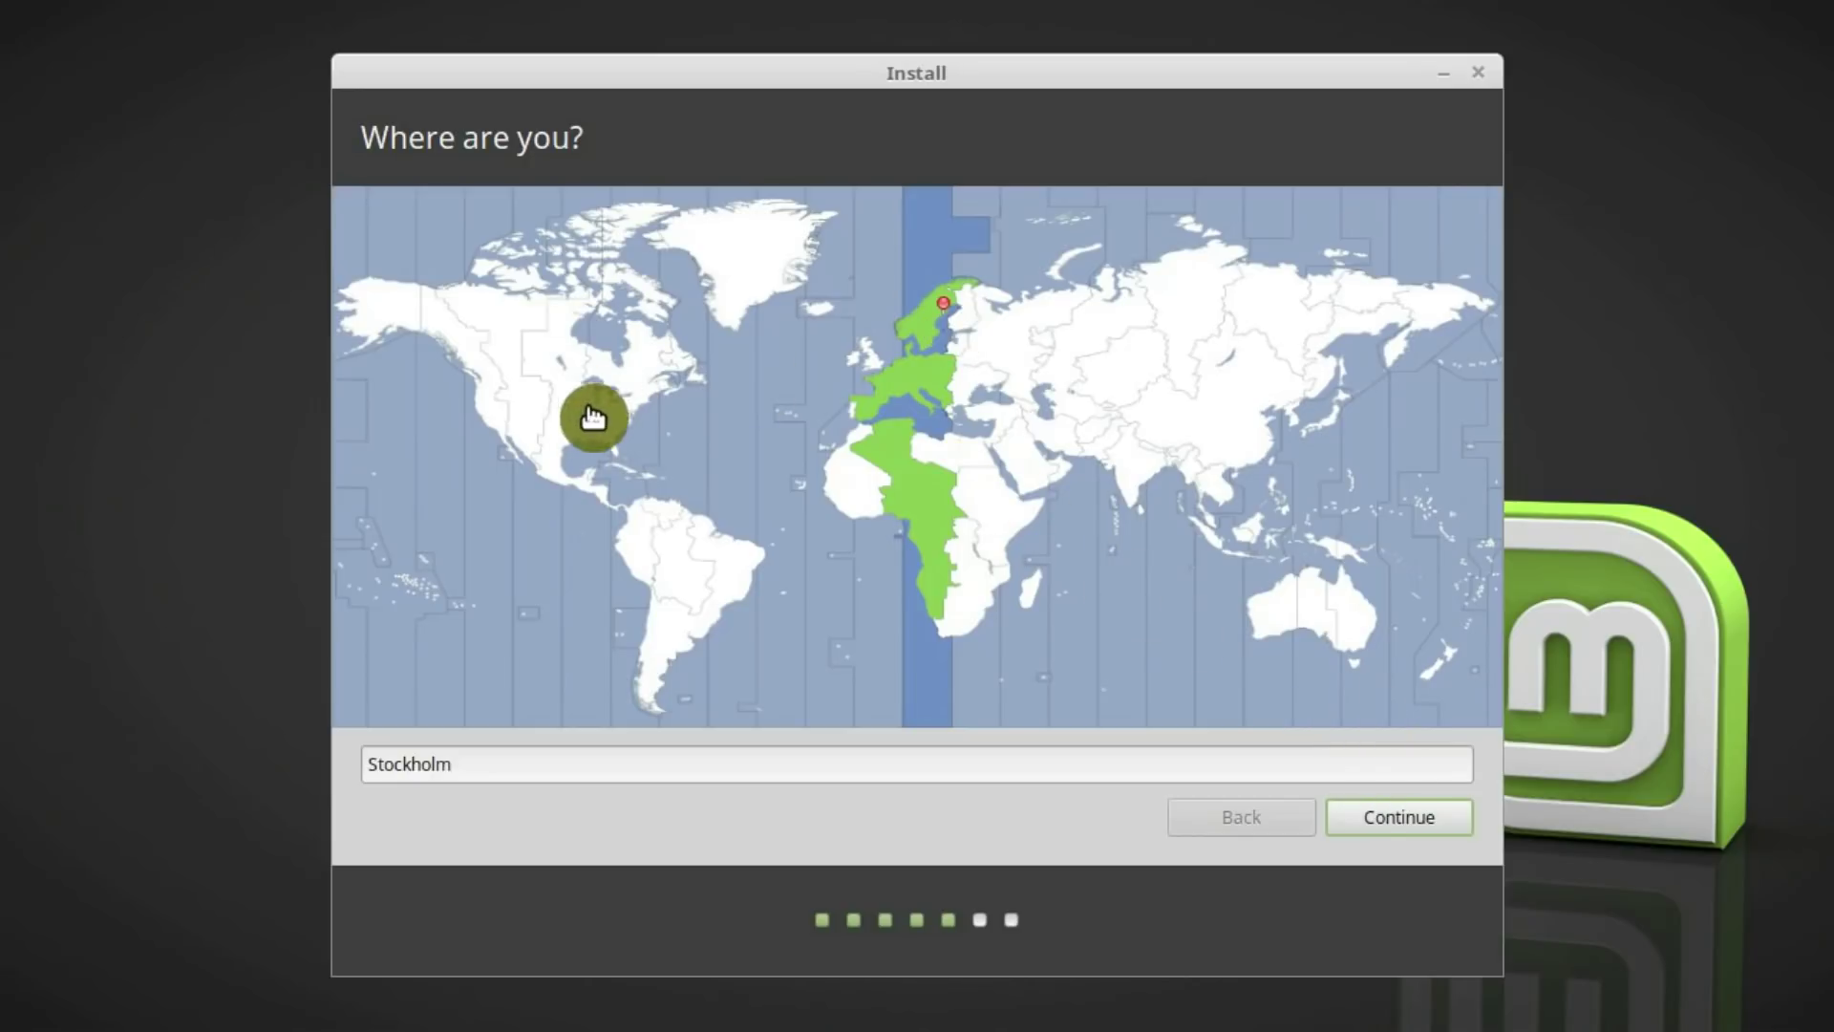
# Keep the Stockholm time zone and accept the English (US) keyboard layout
pyautogui.click(616, 427)
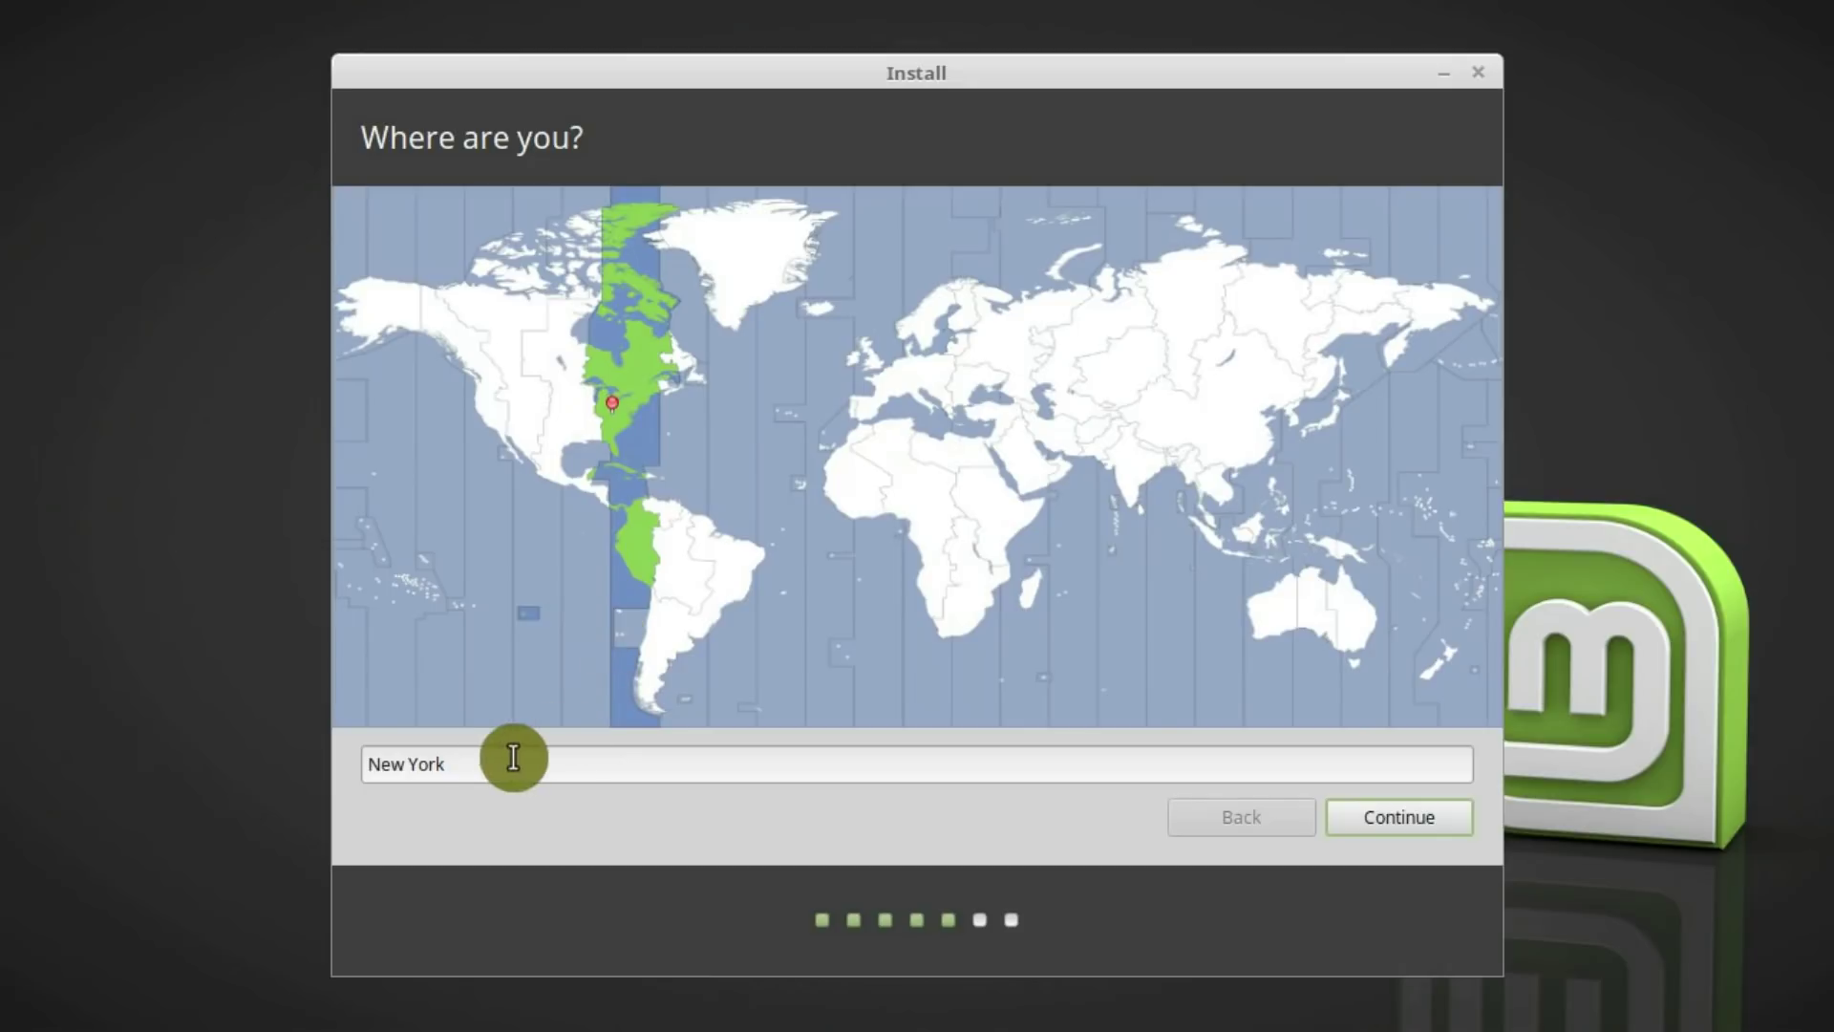
pyautogui.click(946, 334)
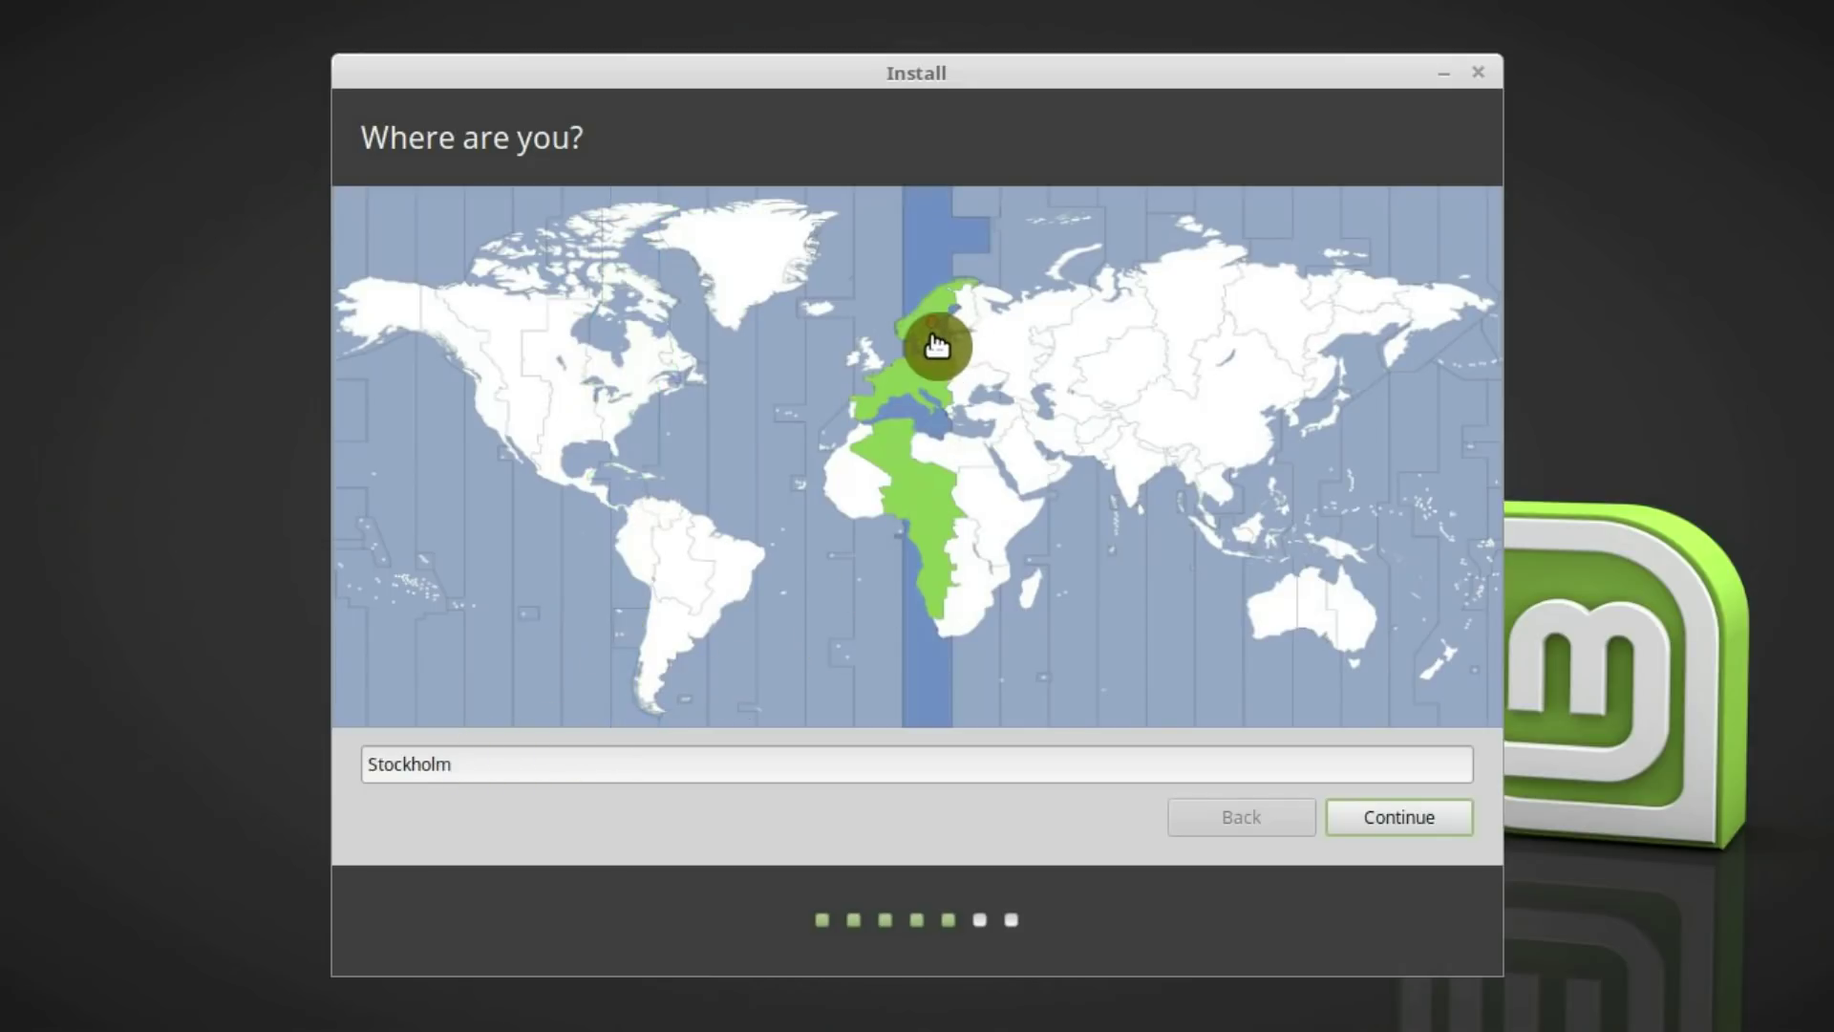
pyautogui.click(1408, 808)
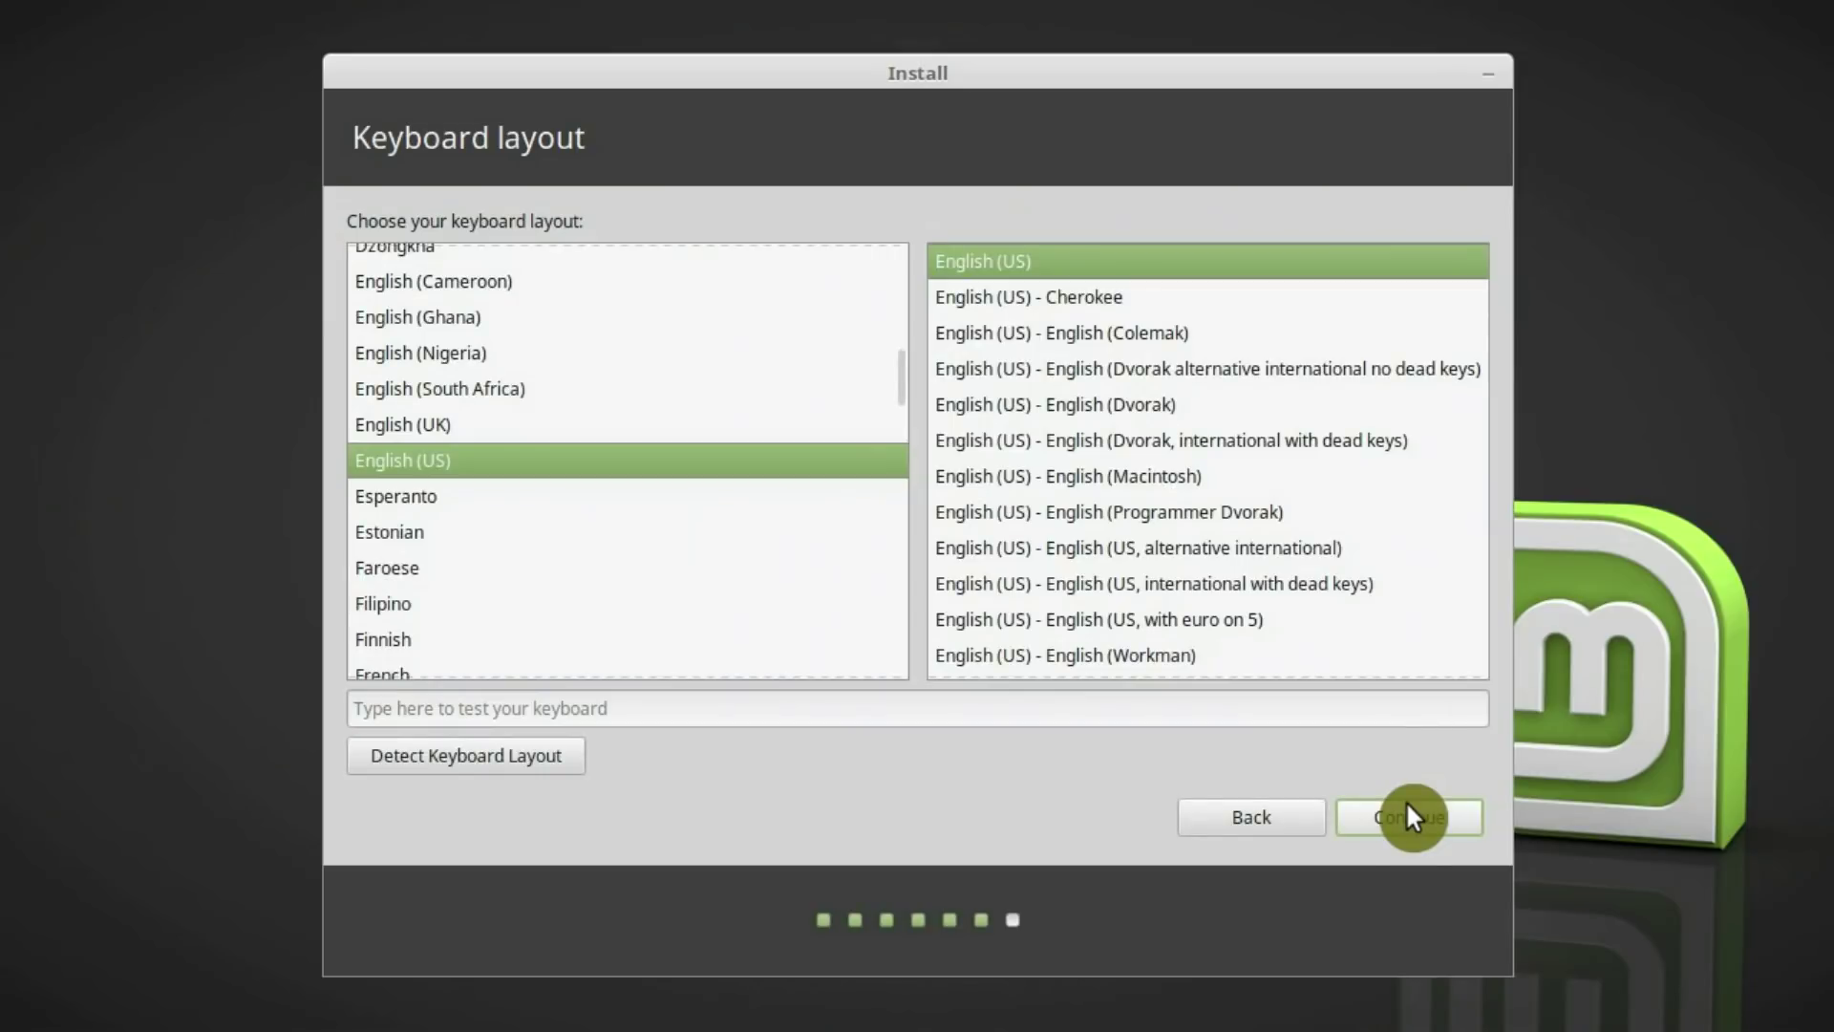
pyautogui.click(1407, 817)
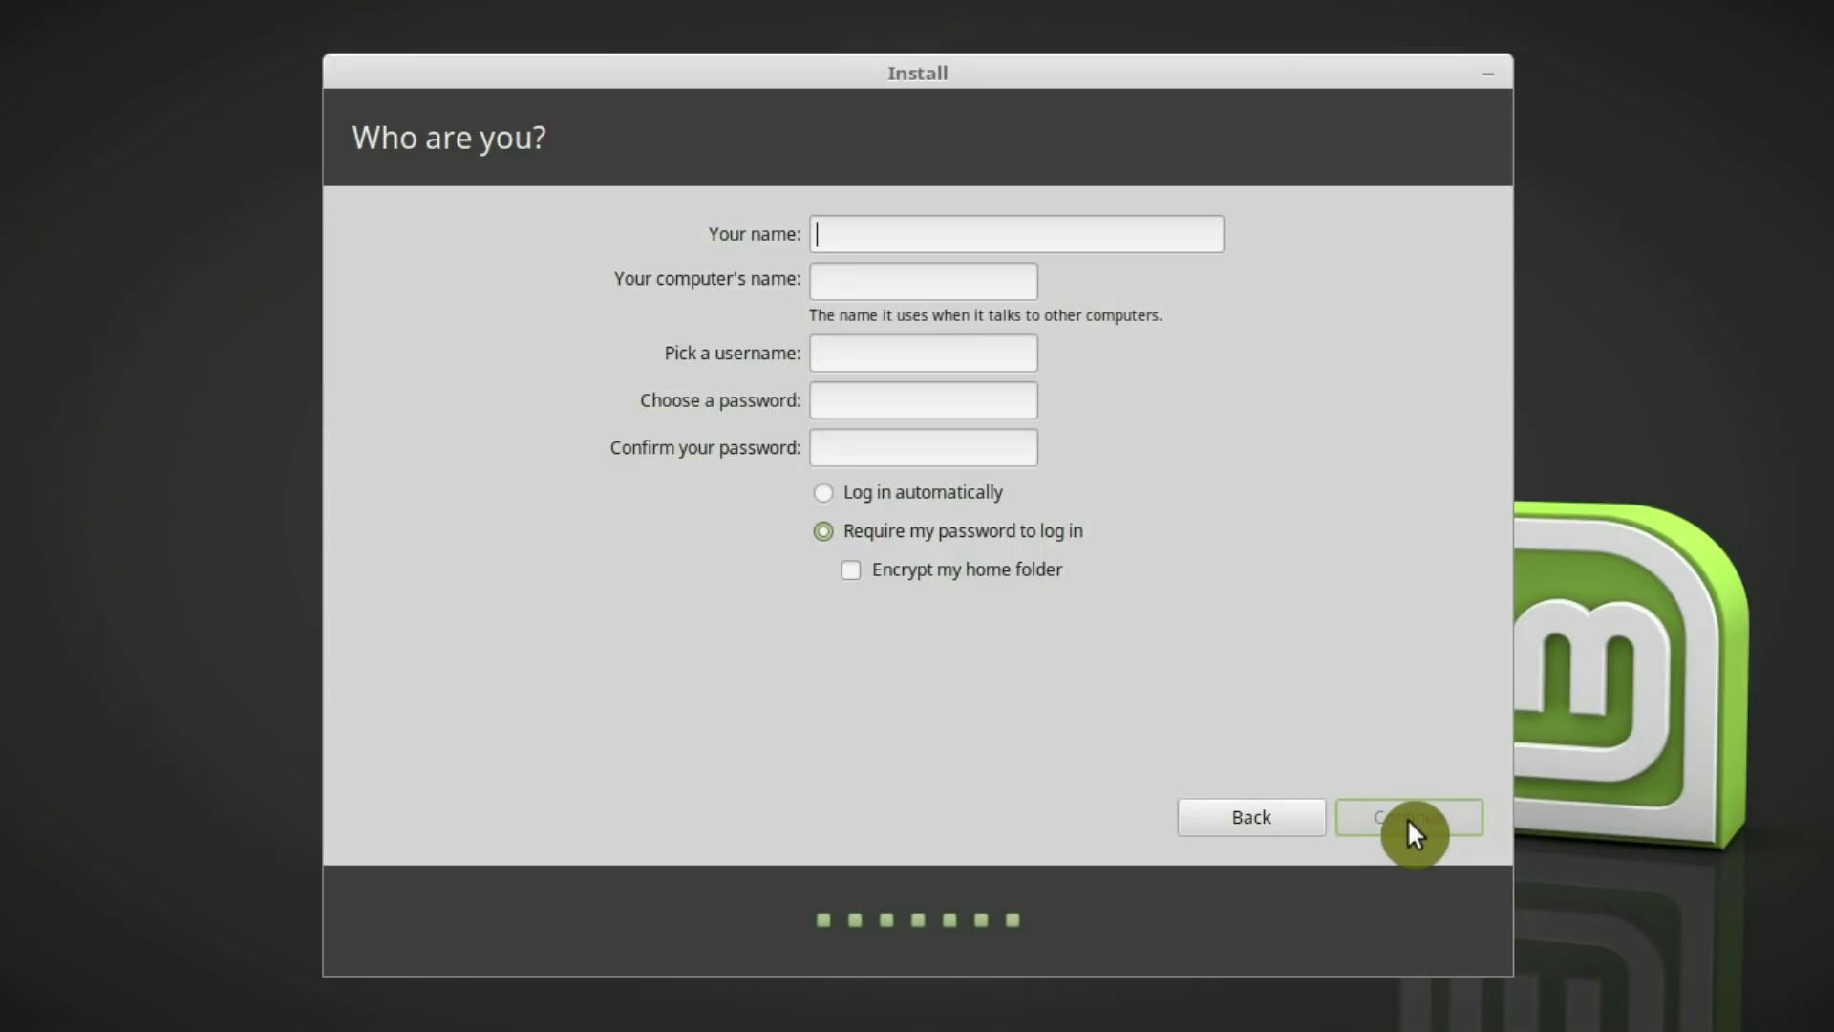
# Enter the user's full name, computer name VirtualBox, and a short username
pyautogui.write('Ave')
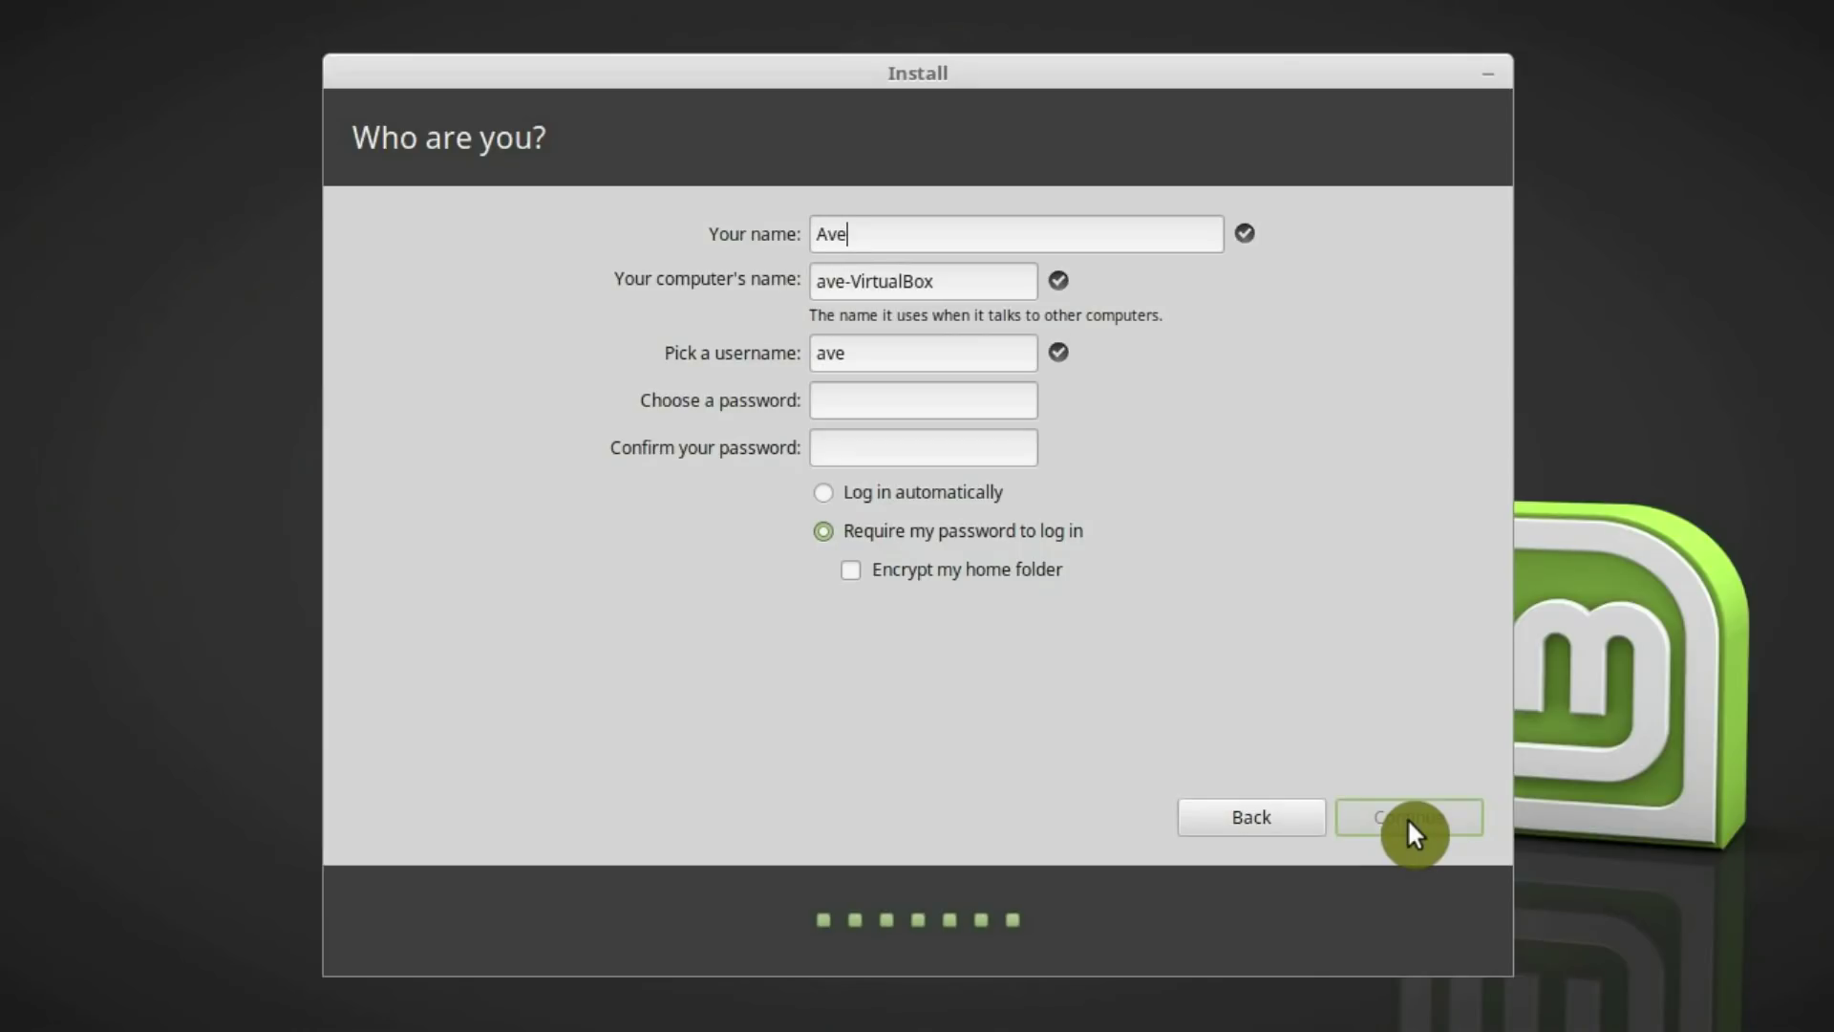
pyautogui.write('rage Linu')
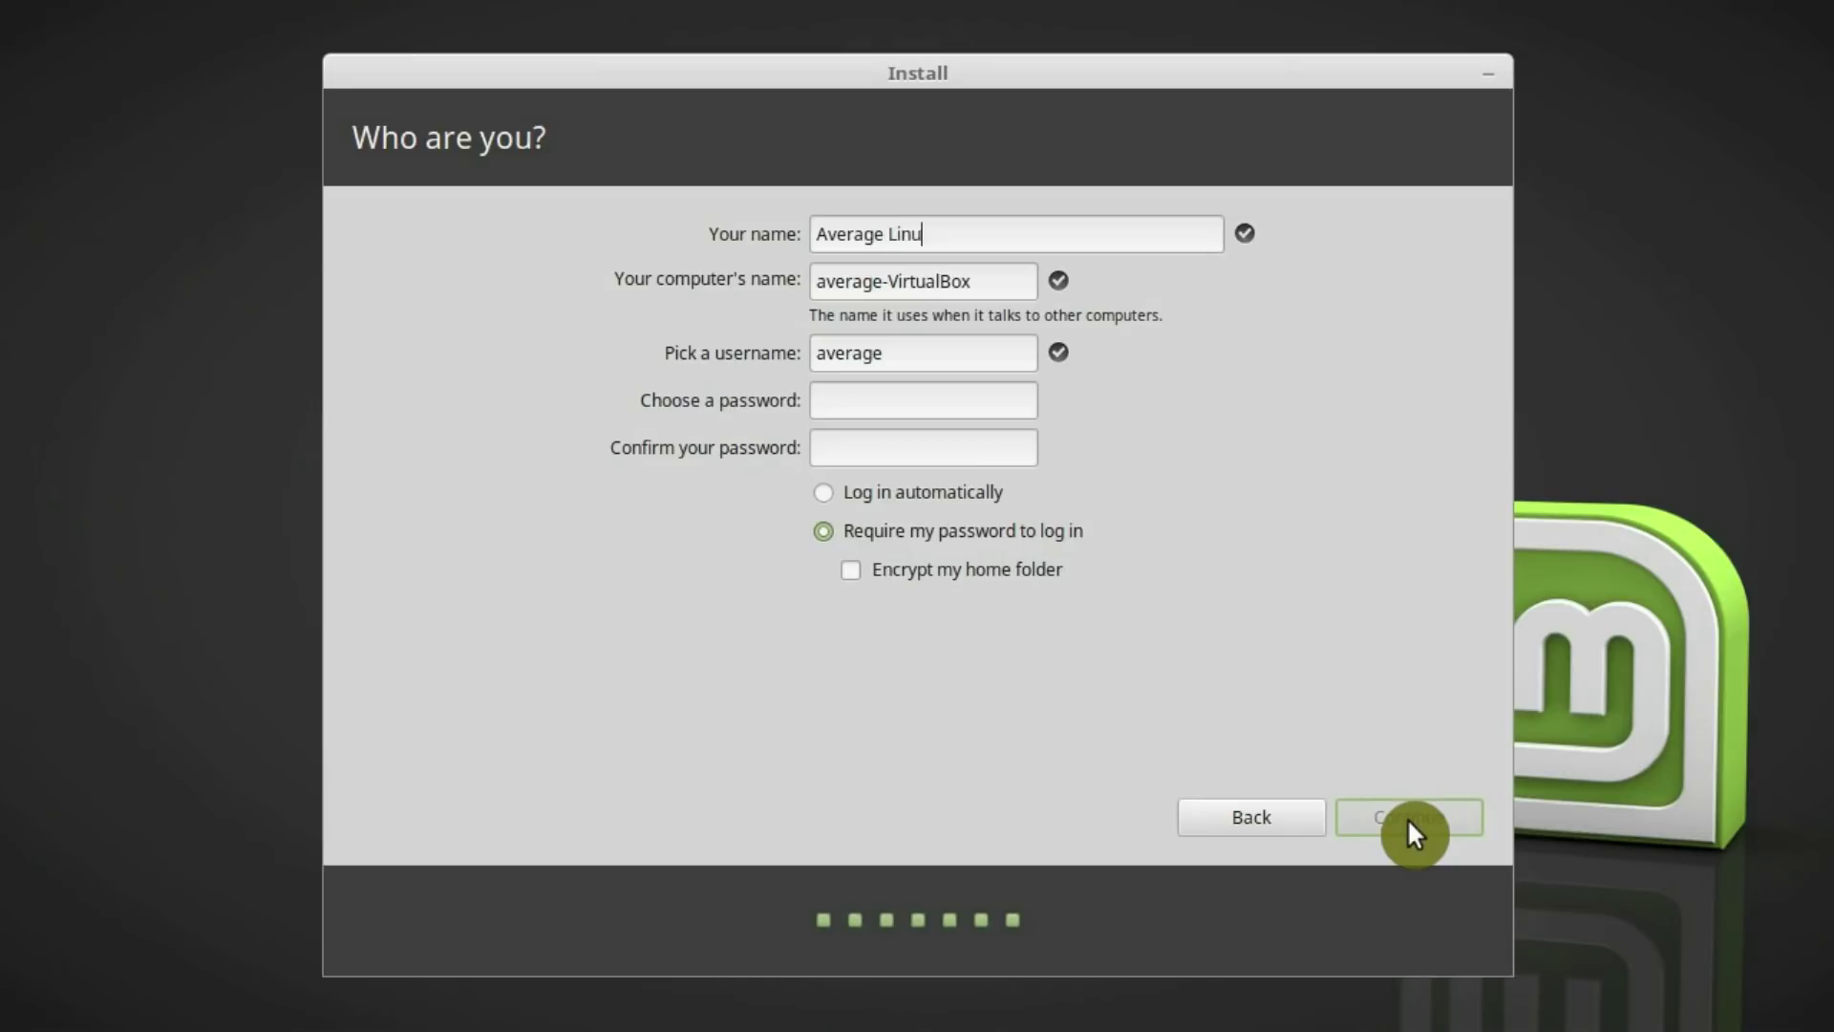
pyautogui.write('x Userr')
pyautogui.press('BackSpace')
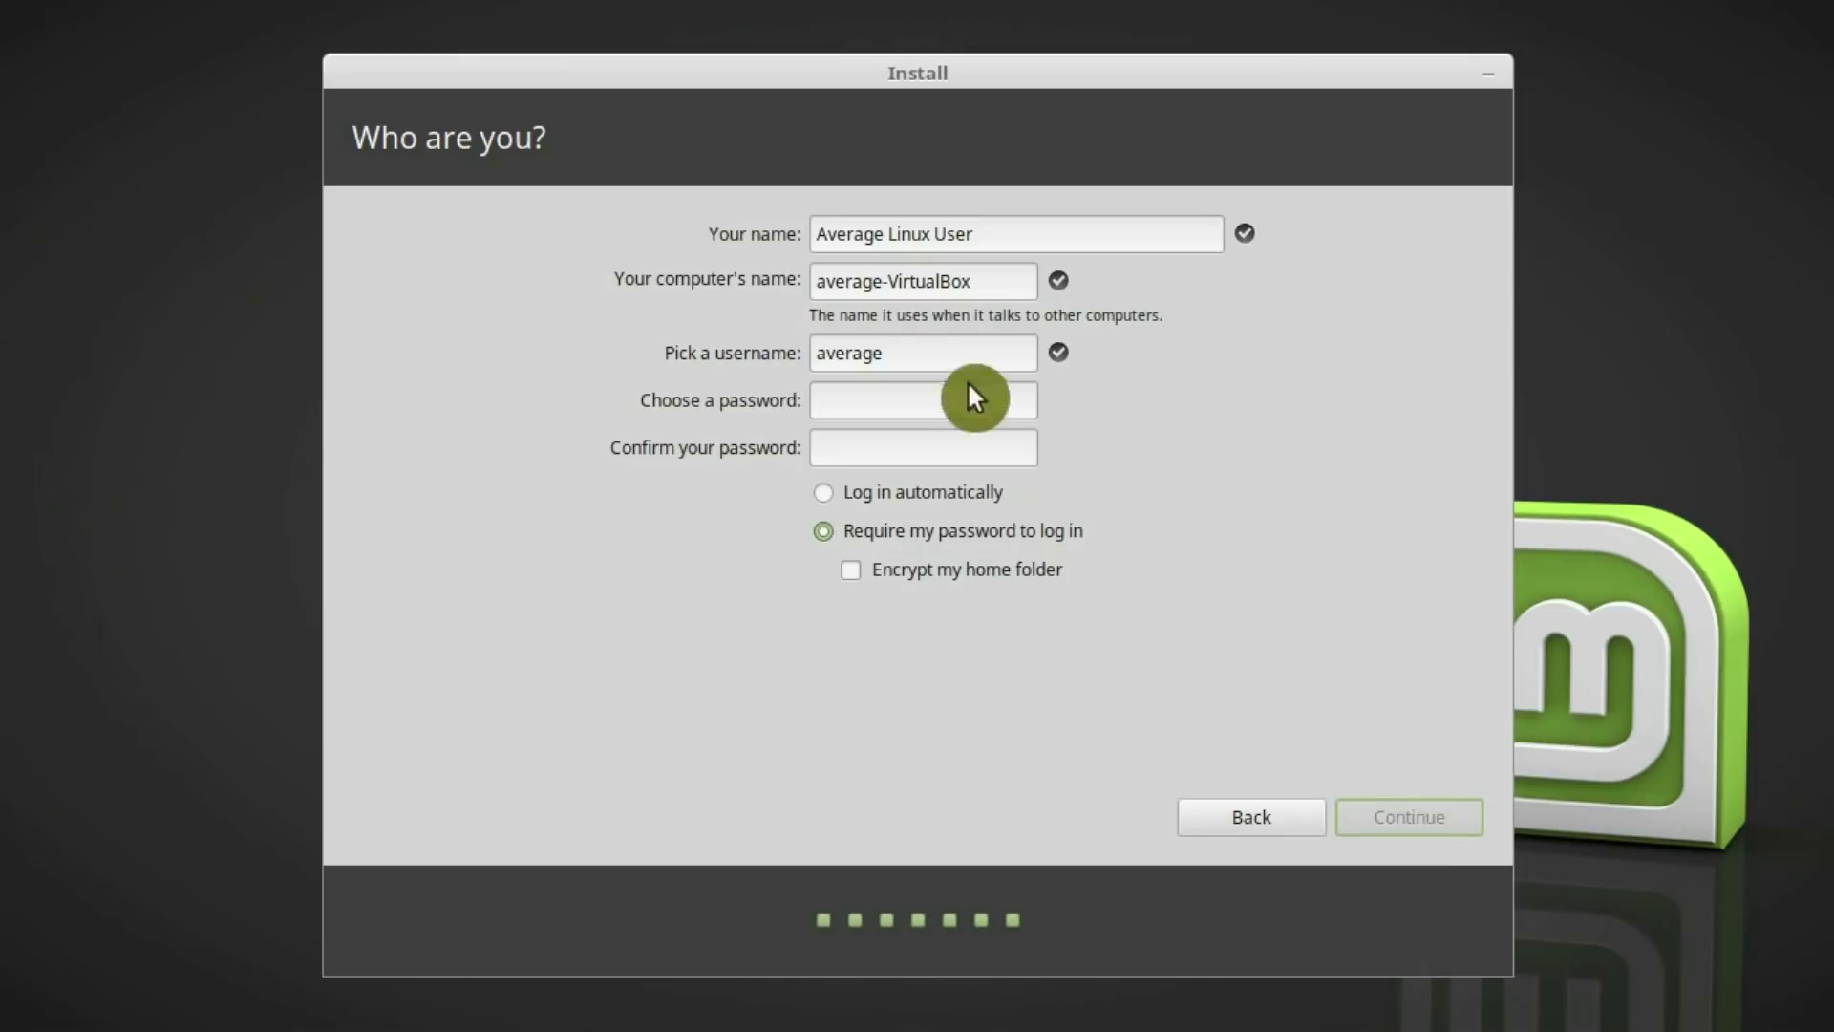
pyautogui.click(888, 281)
pyautogui.press('BackSpace')
pyautogui.press('BackSpace')
pyautogui.press('BackSpace')
pyautogui.press('BackSpace')
pyautogui.press('BackSpace')
pyautogui.press('BackSpace')
pyautogui.press('BackSpace')
pyautogui.press('BackSpace')
pyautogui.doubleClick(919, 361)
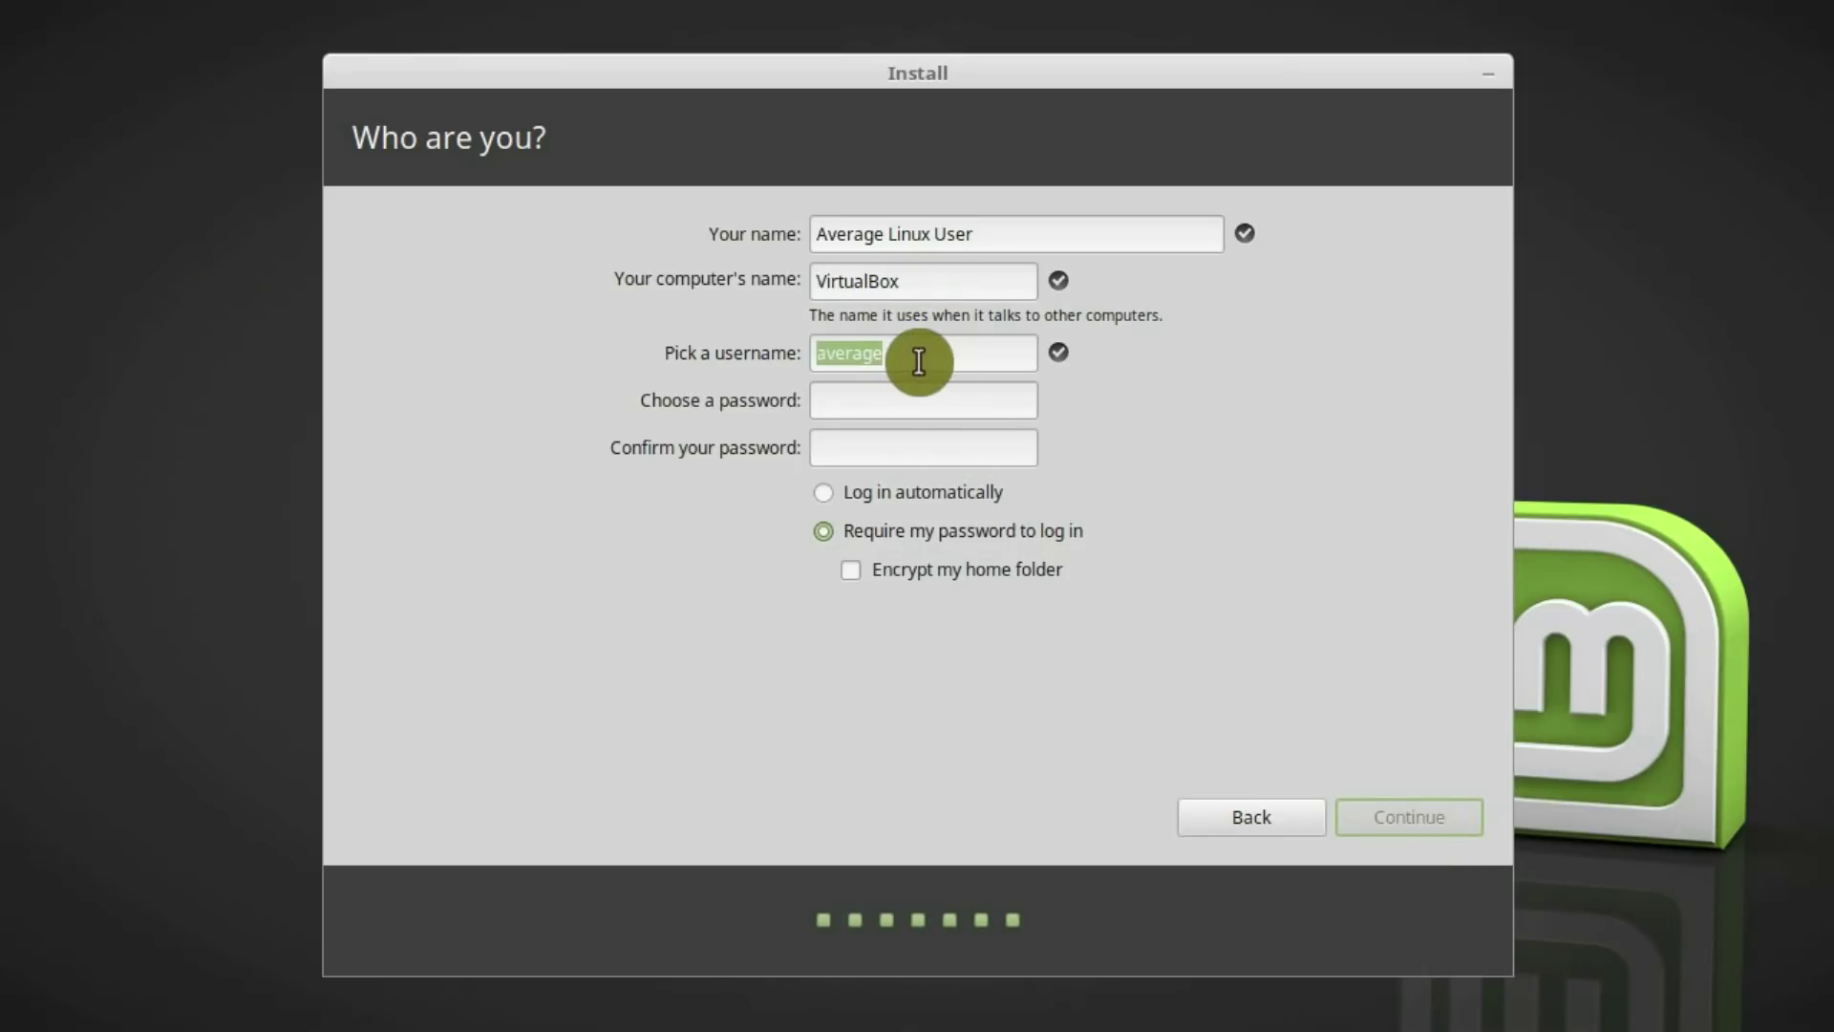
pyautogui.write('alu')
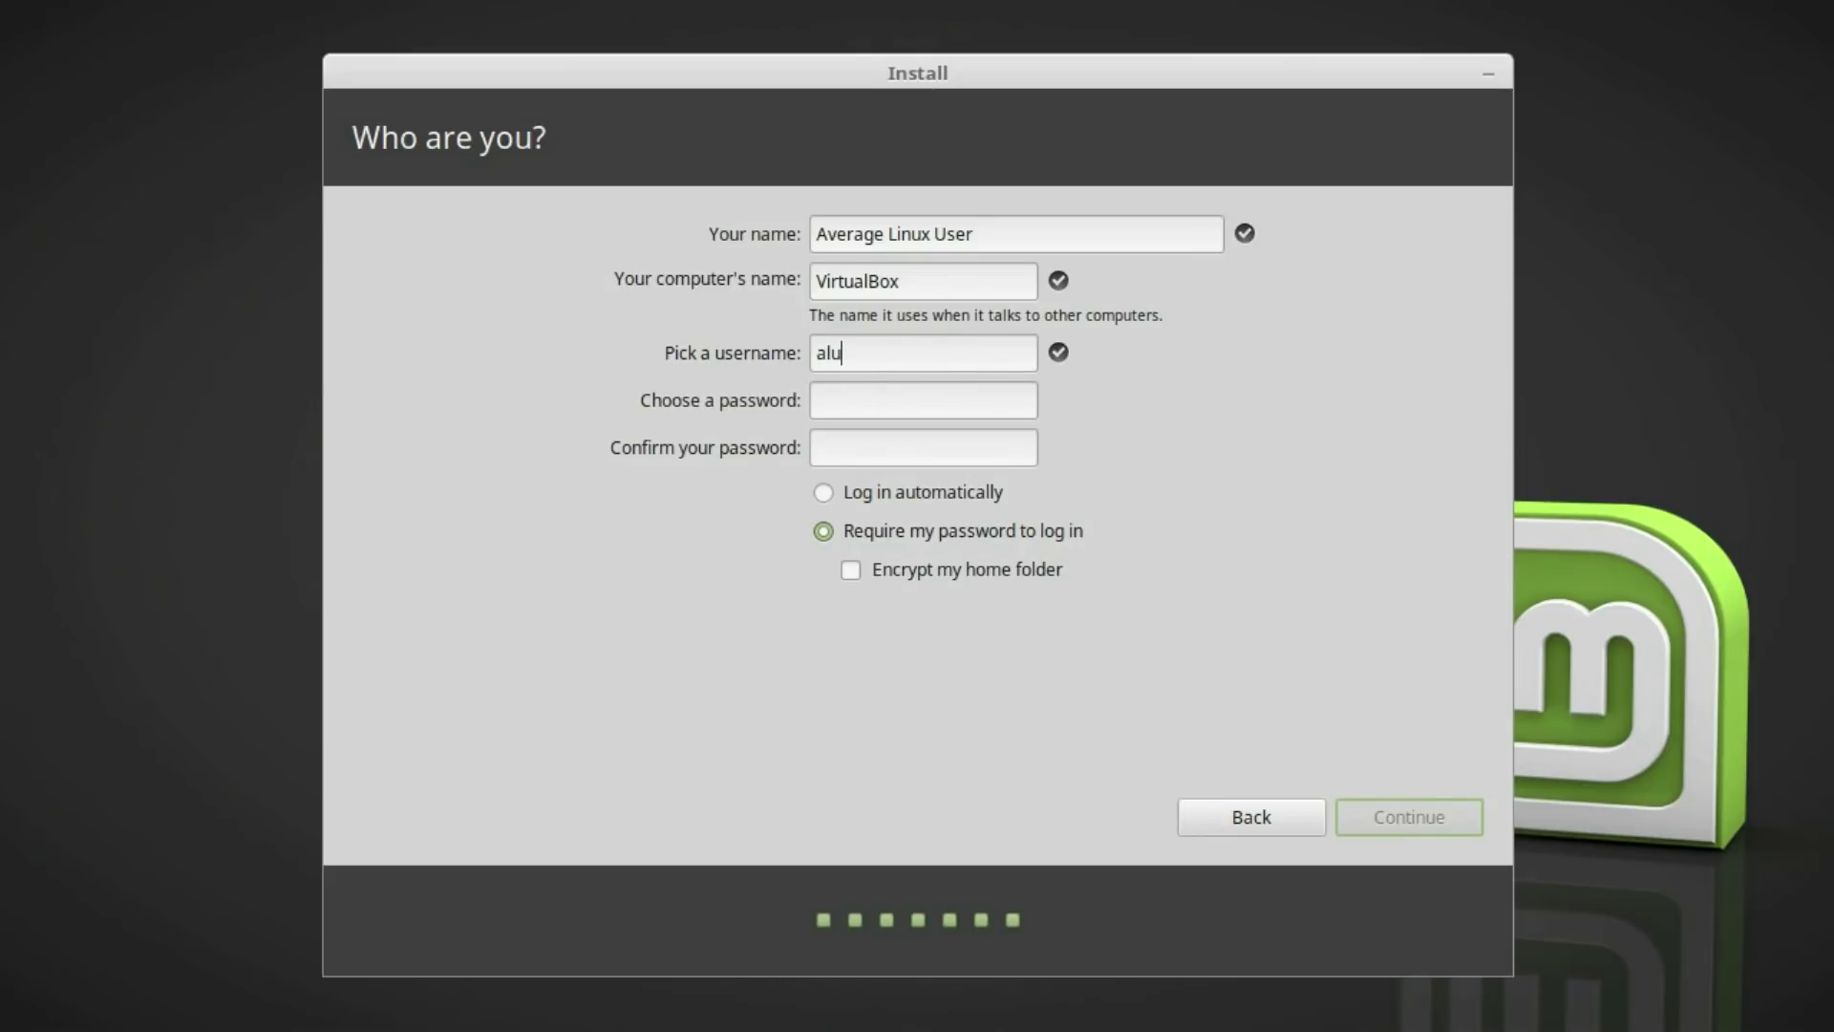
pyautogui.press('BackSpace')
pyautogui.press('BackSpace')
pyautogui.press('BackSpace')
pyautogui.write('alu')
# Set and confirm the account password, enable home folder encryption, and continue
pyautogui.click(921, 390)
pyautogui.write('1234567890')
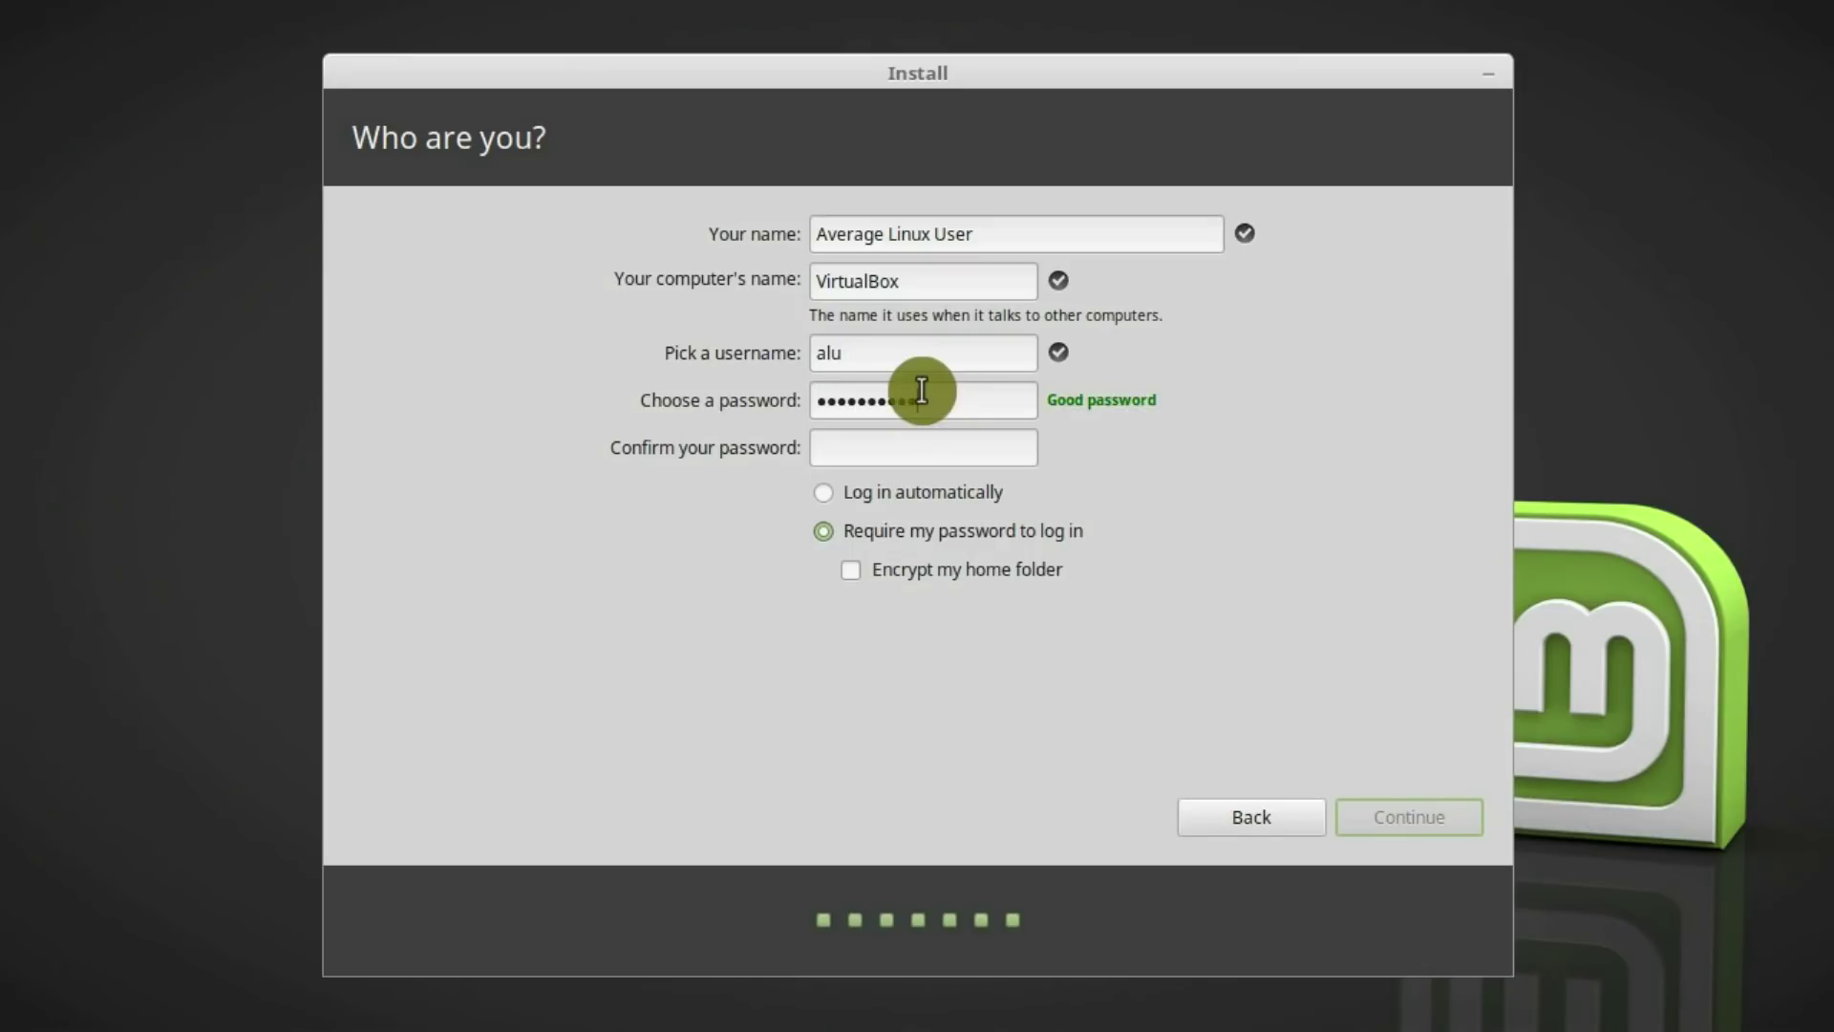
pyautogui.click(912, 441)
pyautogui.write('1234567890')
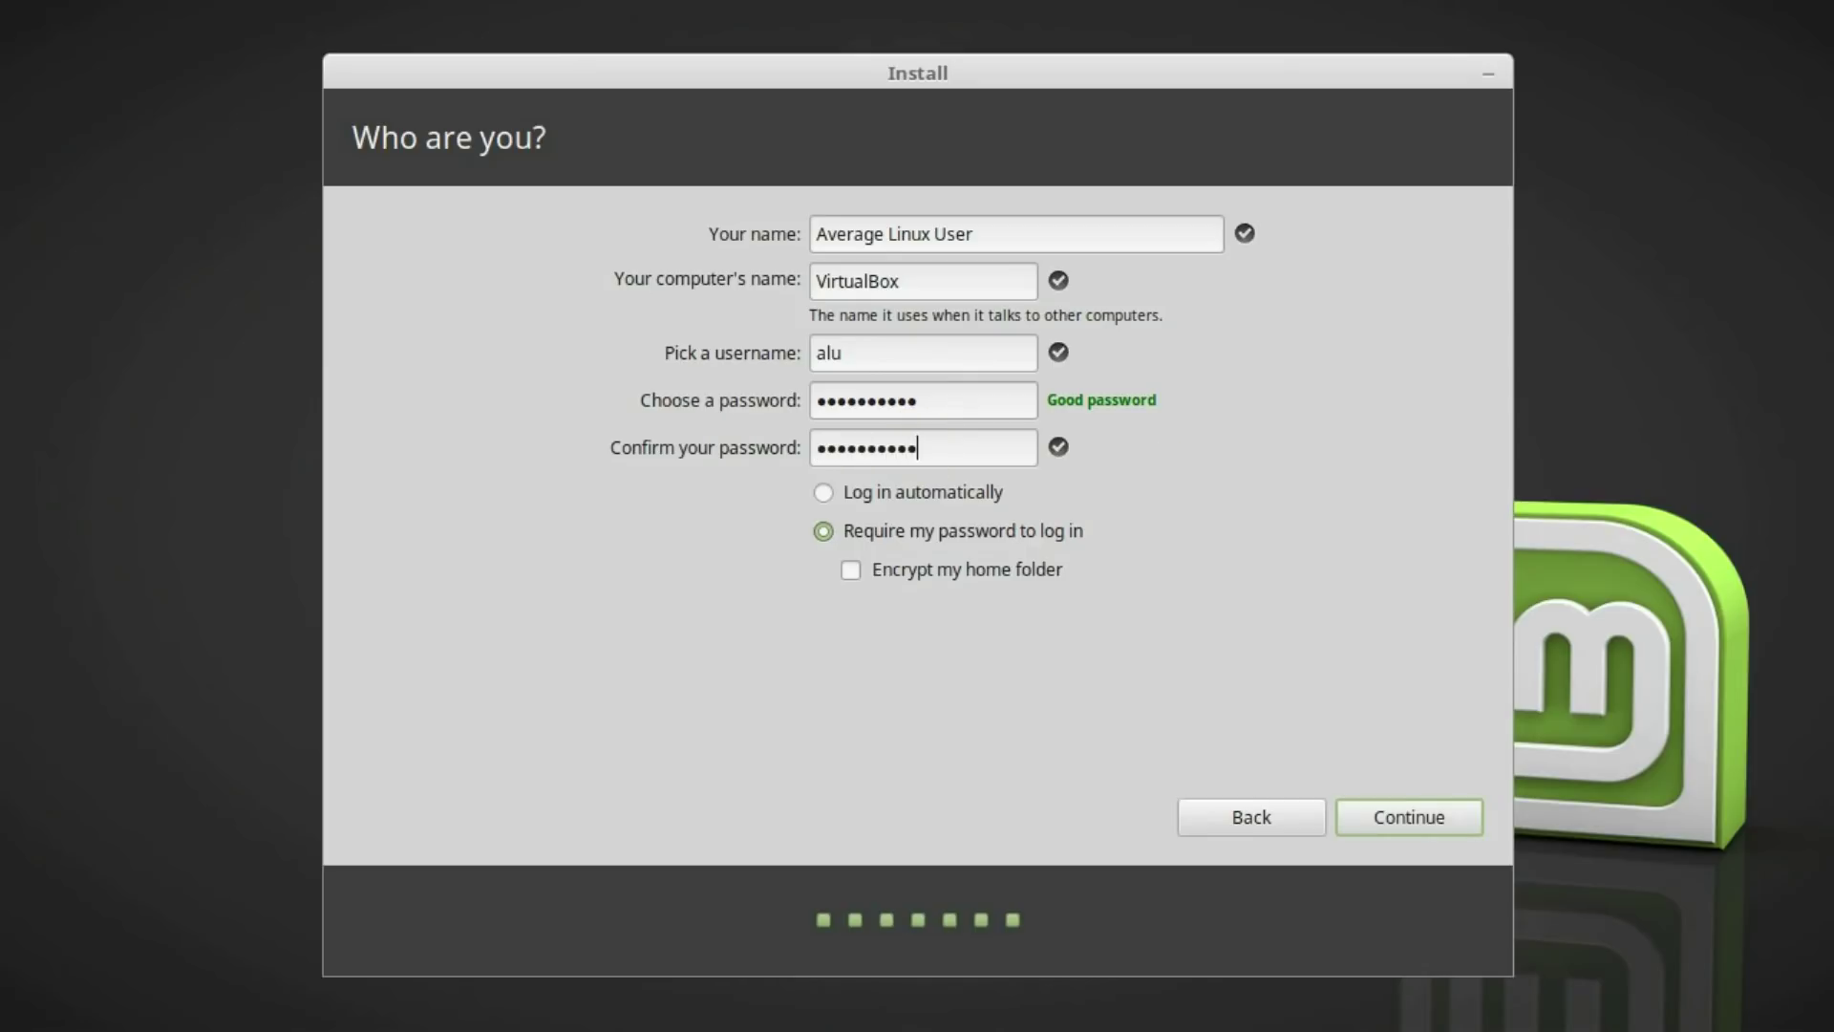
pyautogui.click(827, 492)
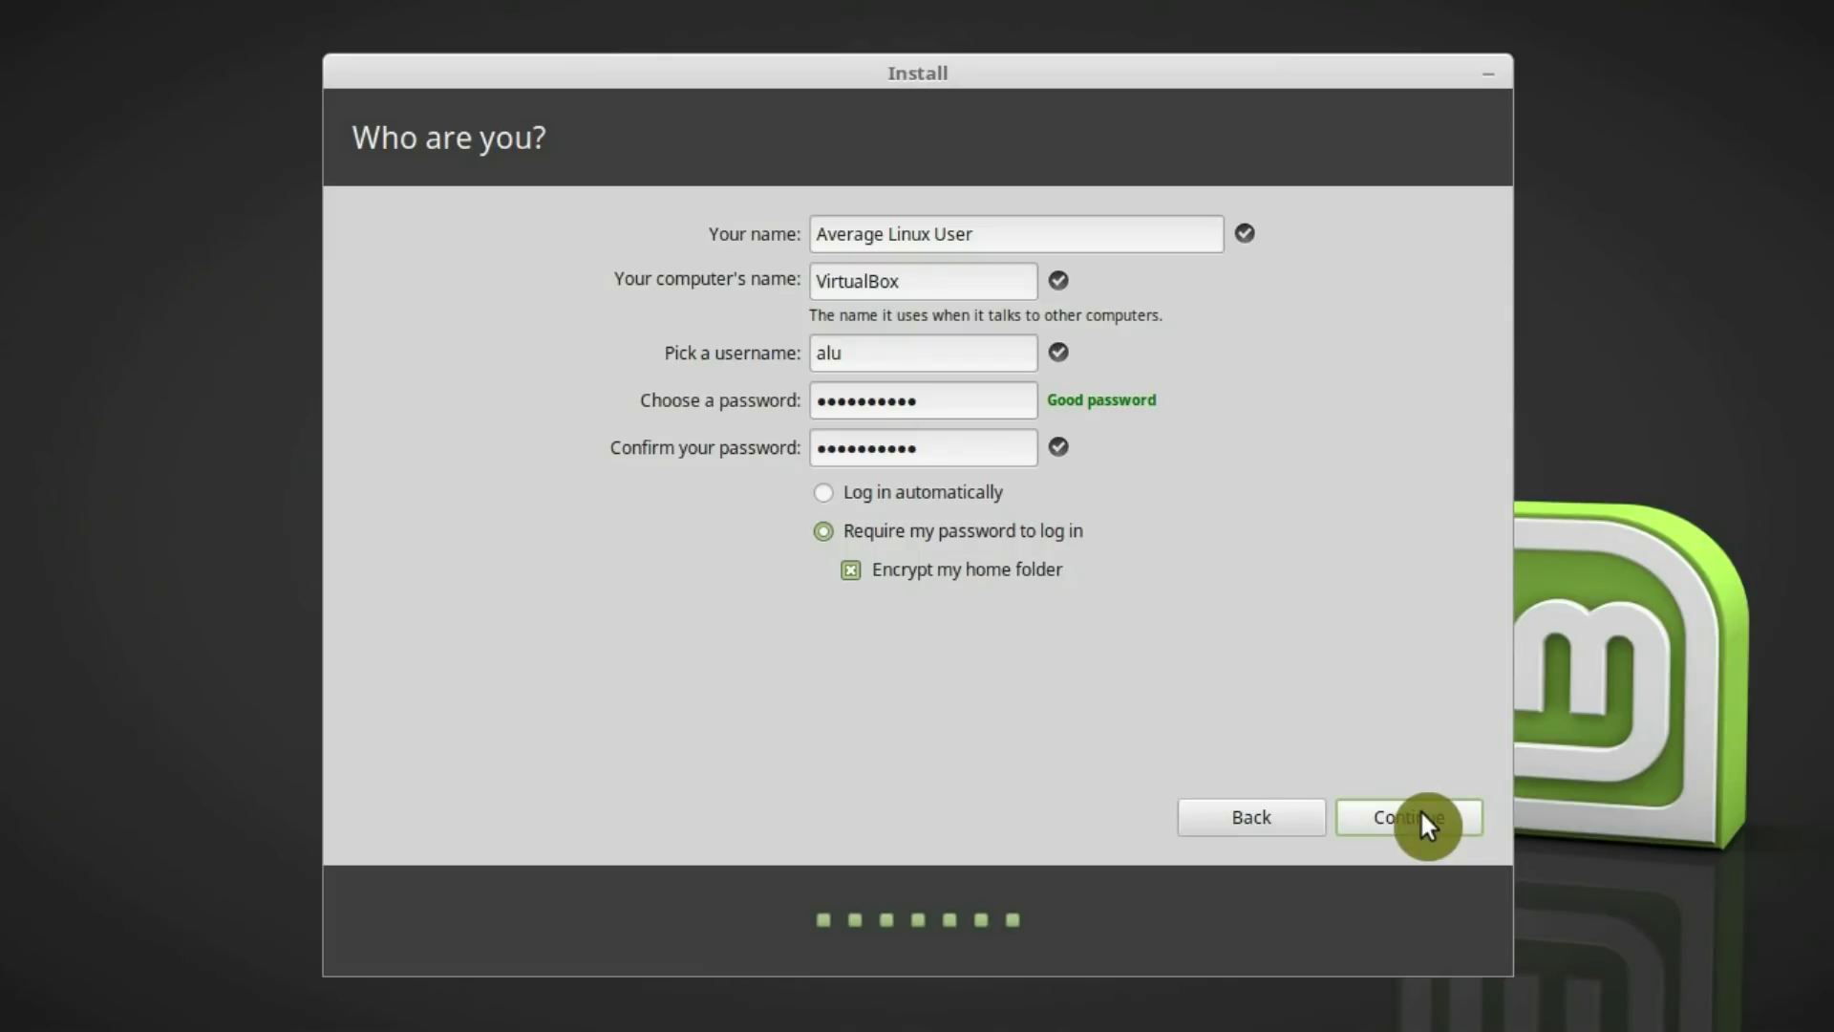
pyautogui.click(1421, 814)
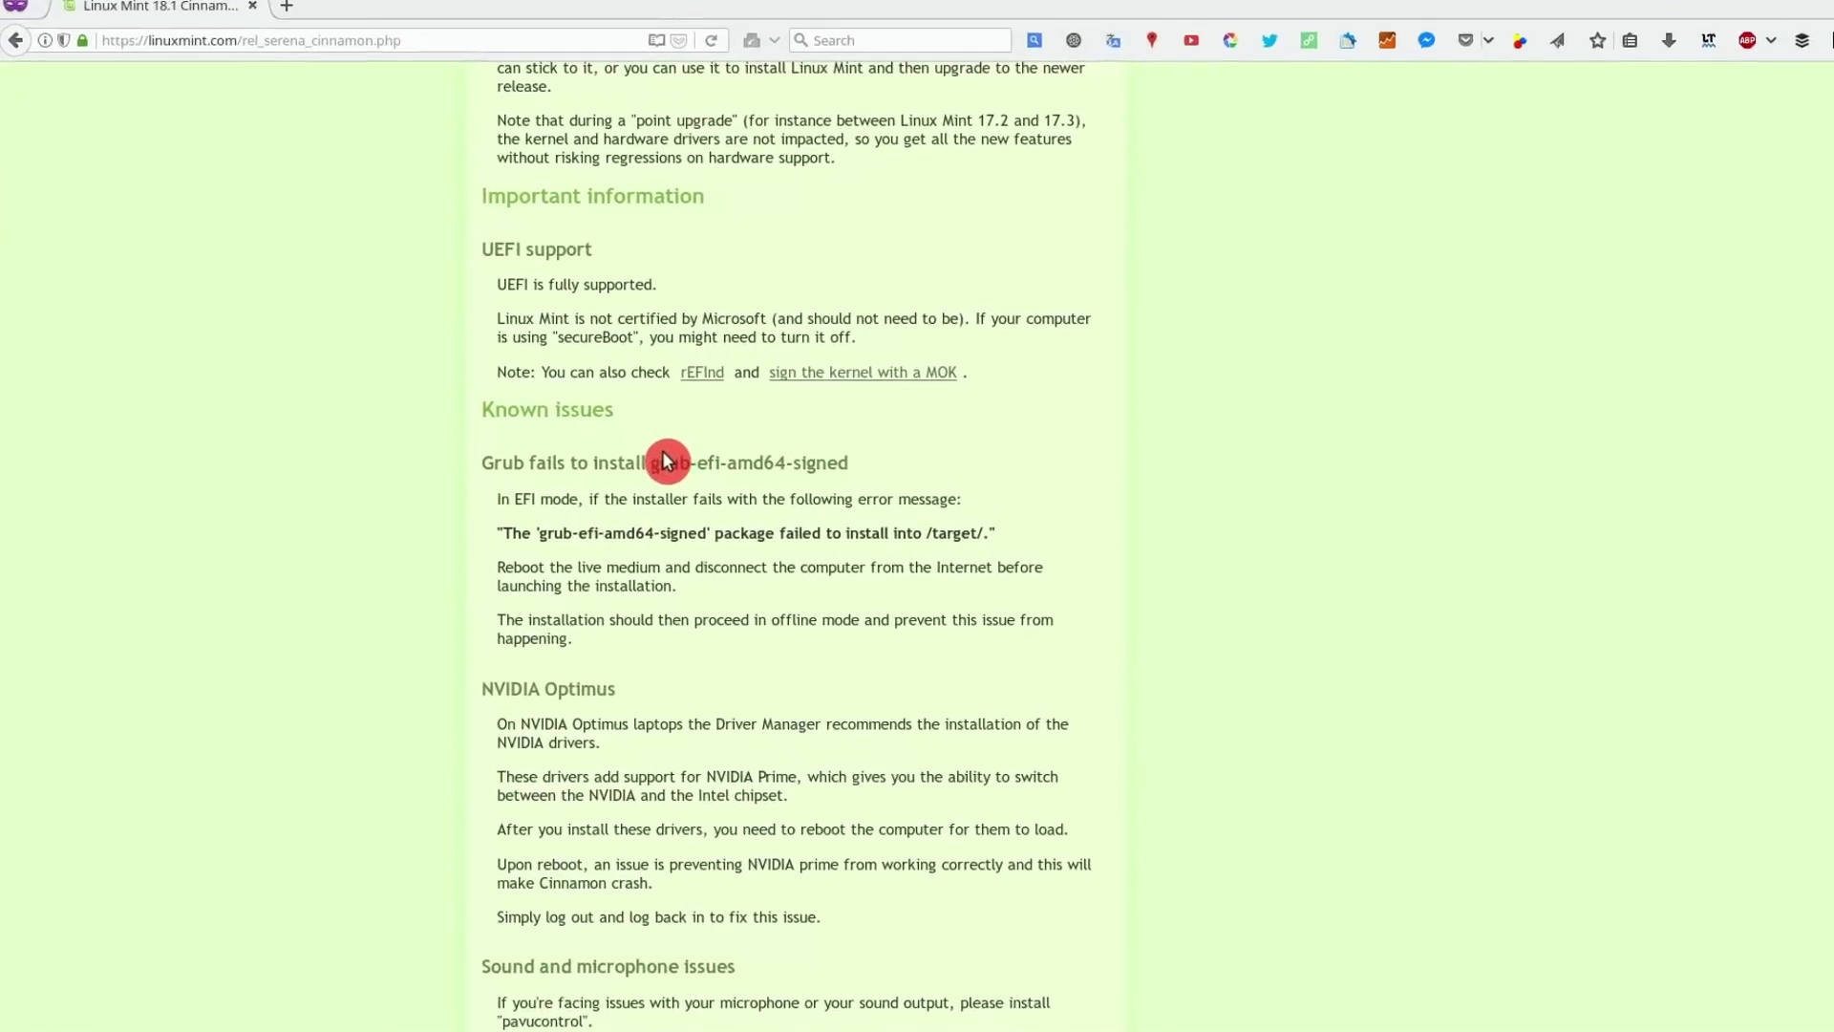
# Highlight the 'Grub fails to install grub-efi-amd64-signed' heading under Known issues
pyautogui.tripleClick(639, 461)
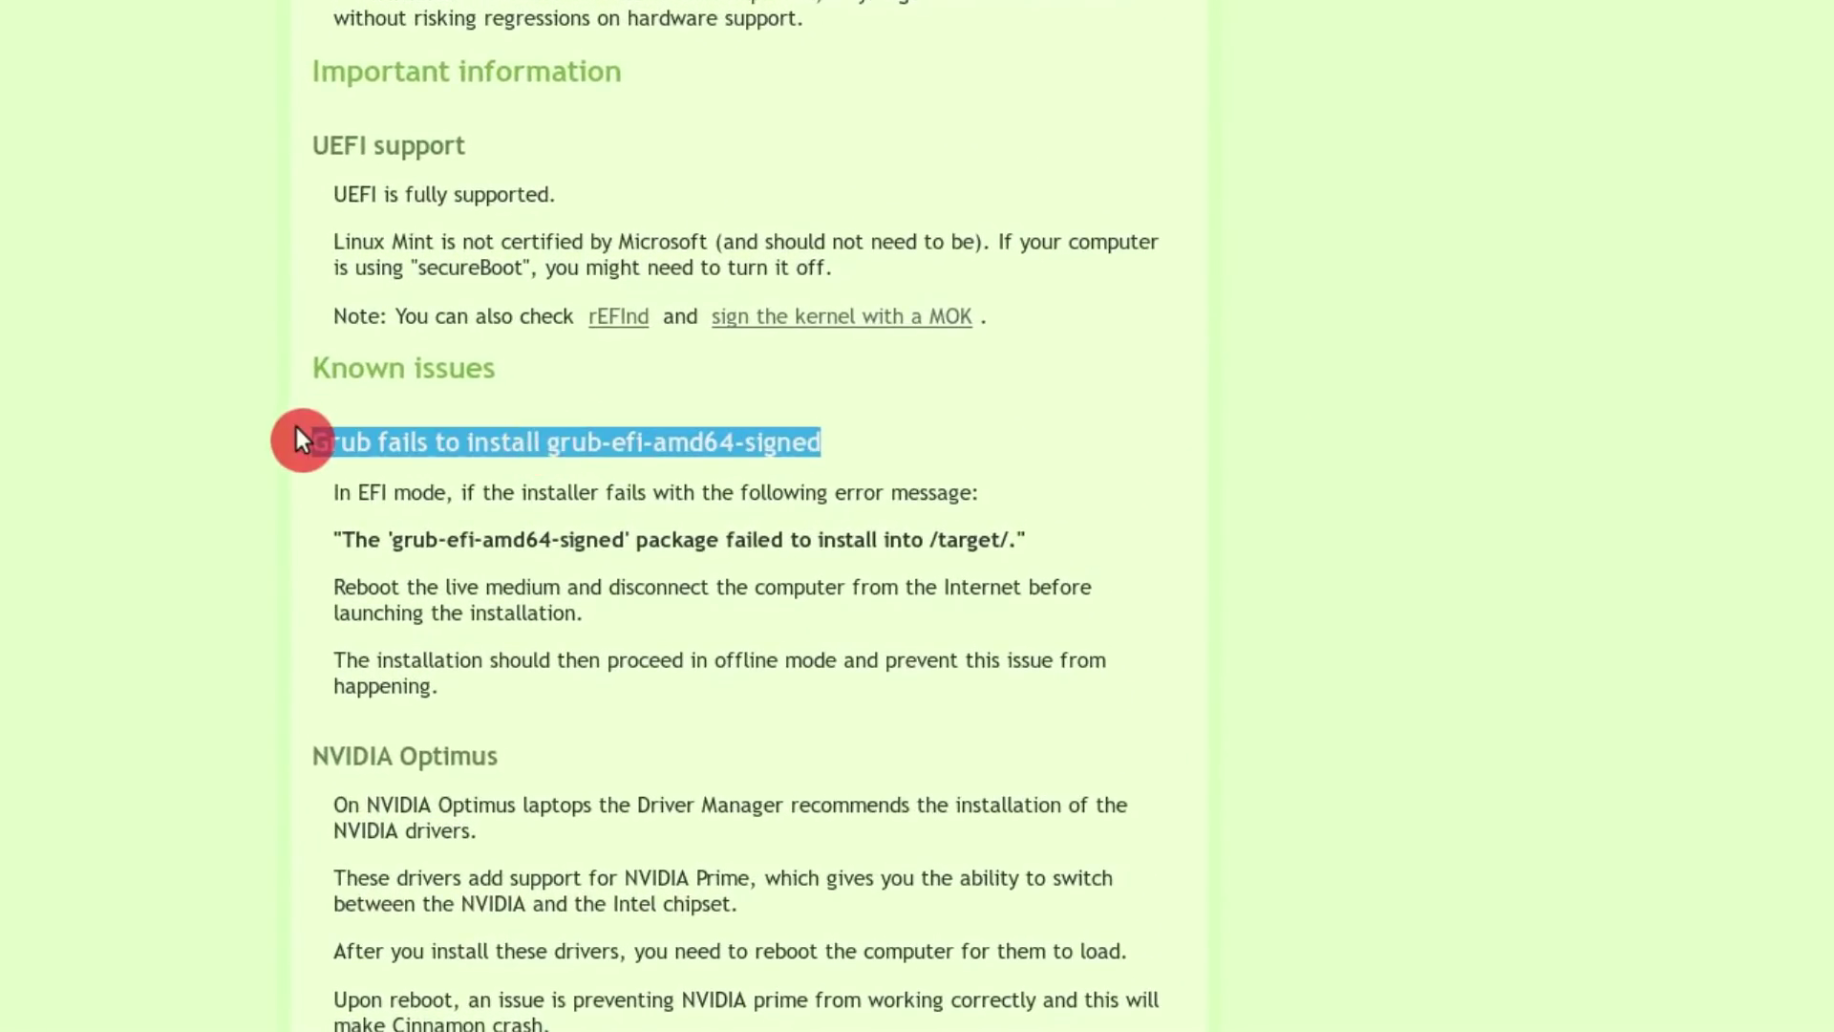
pyautogui.click(409, 483)
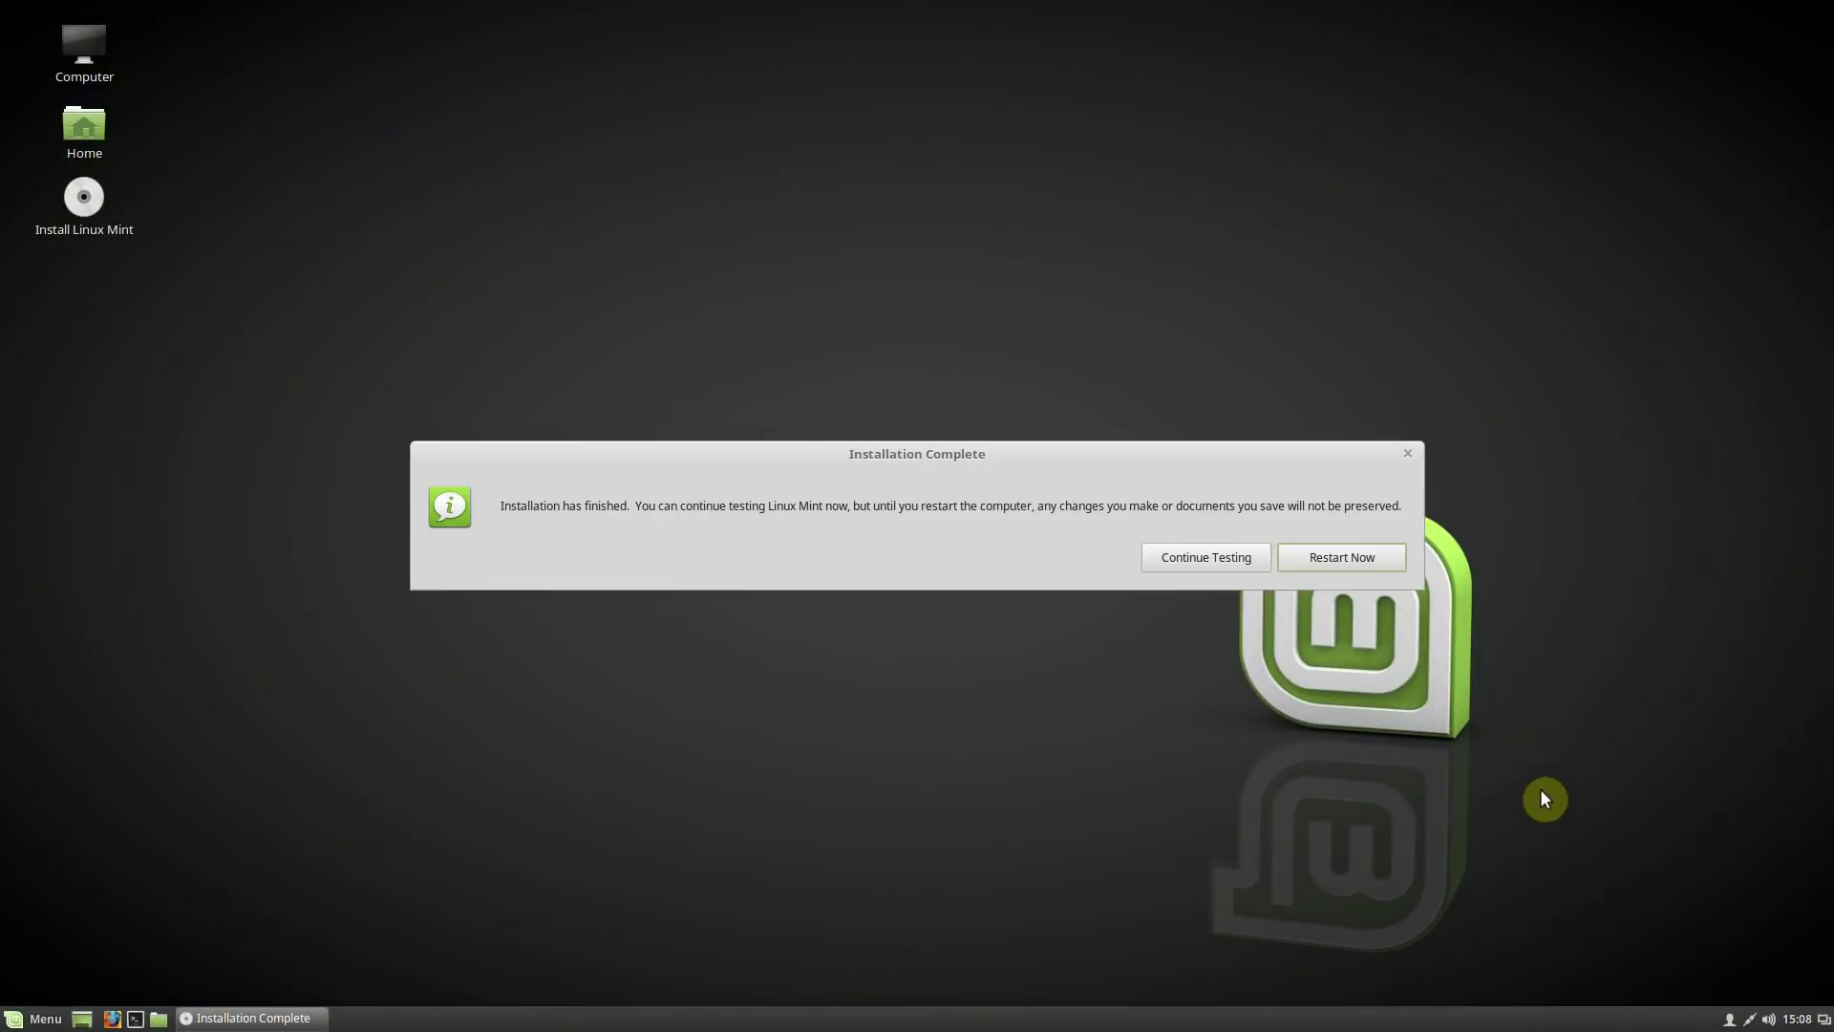
# Restart after Installation Complete and continue past the remove-installation-medium prompt
pyautogui.click(1344, 556)
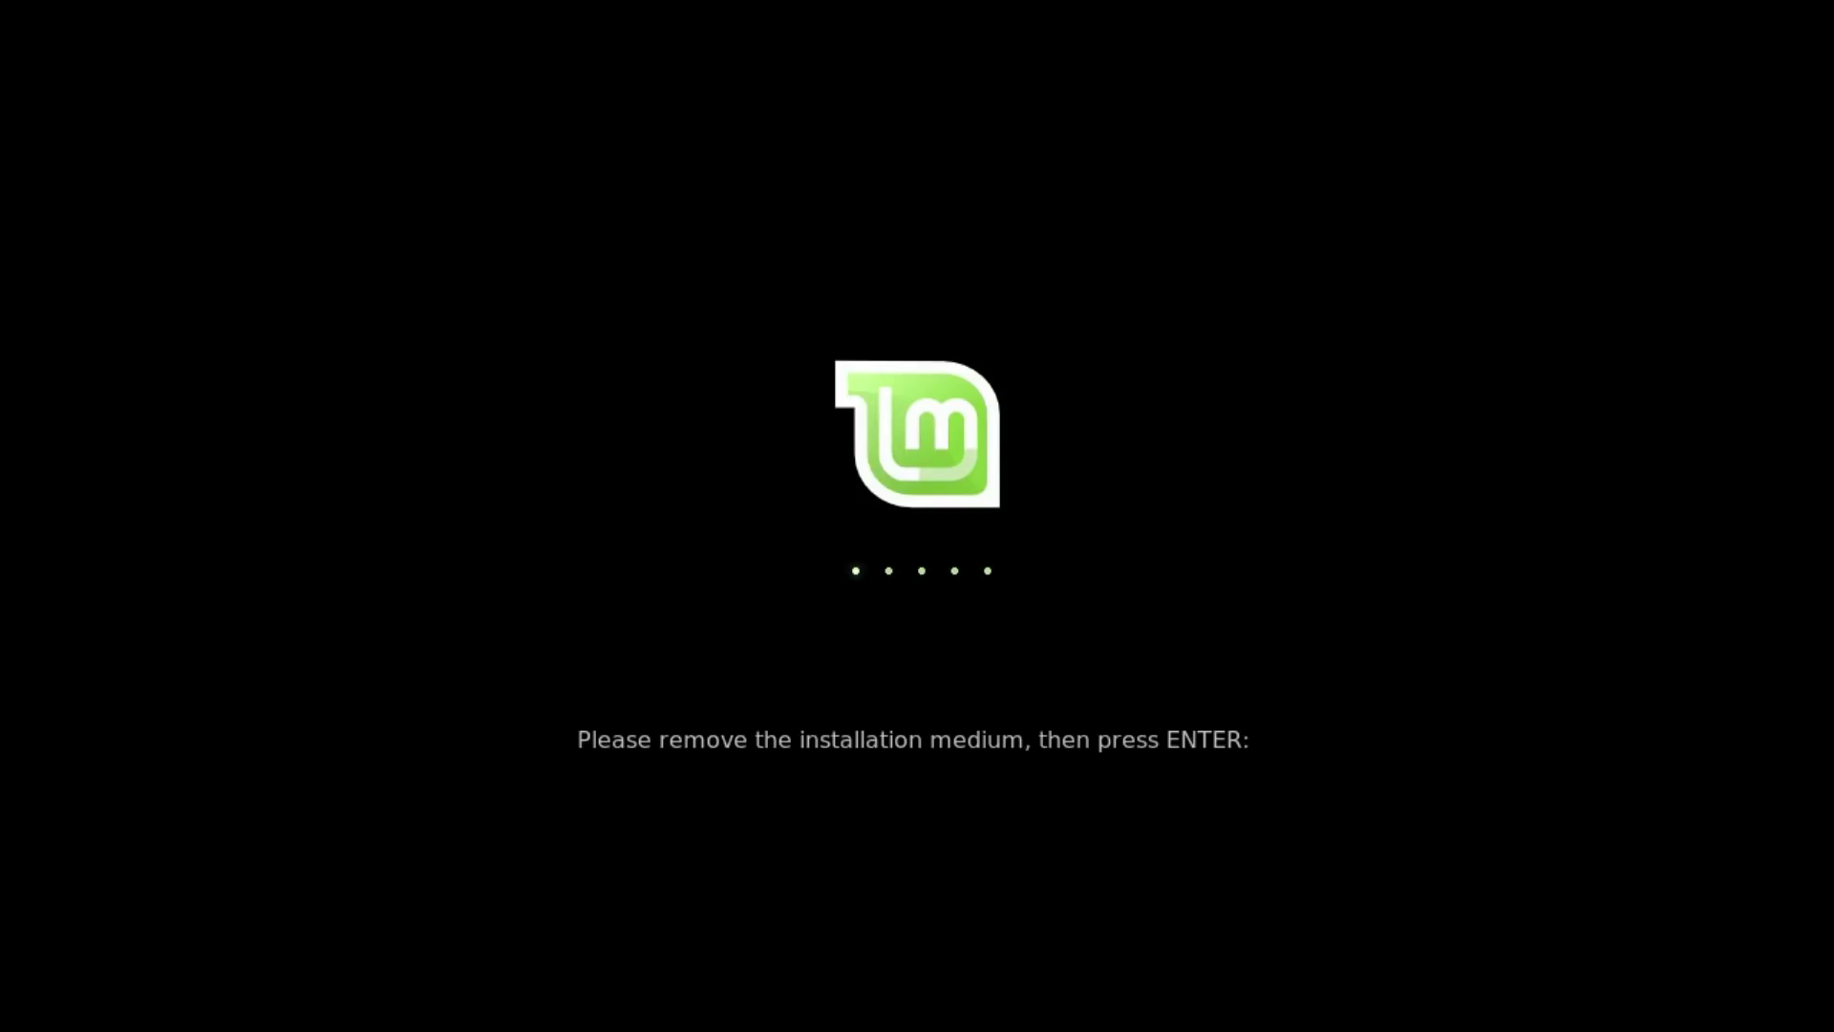
pyautogui.press('Return')
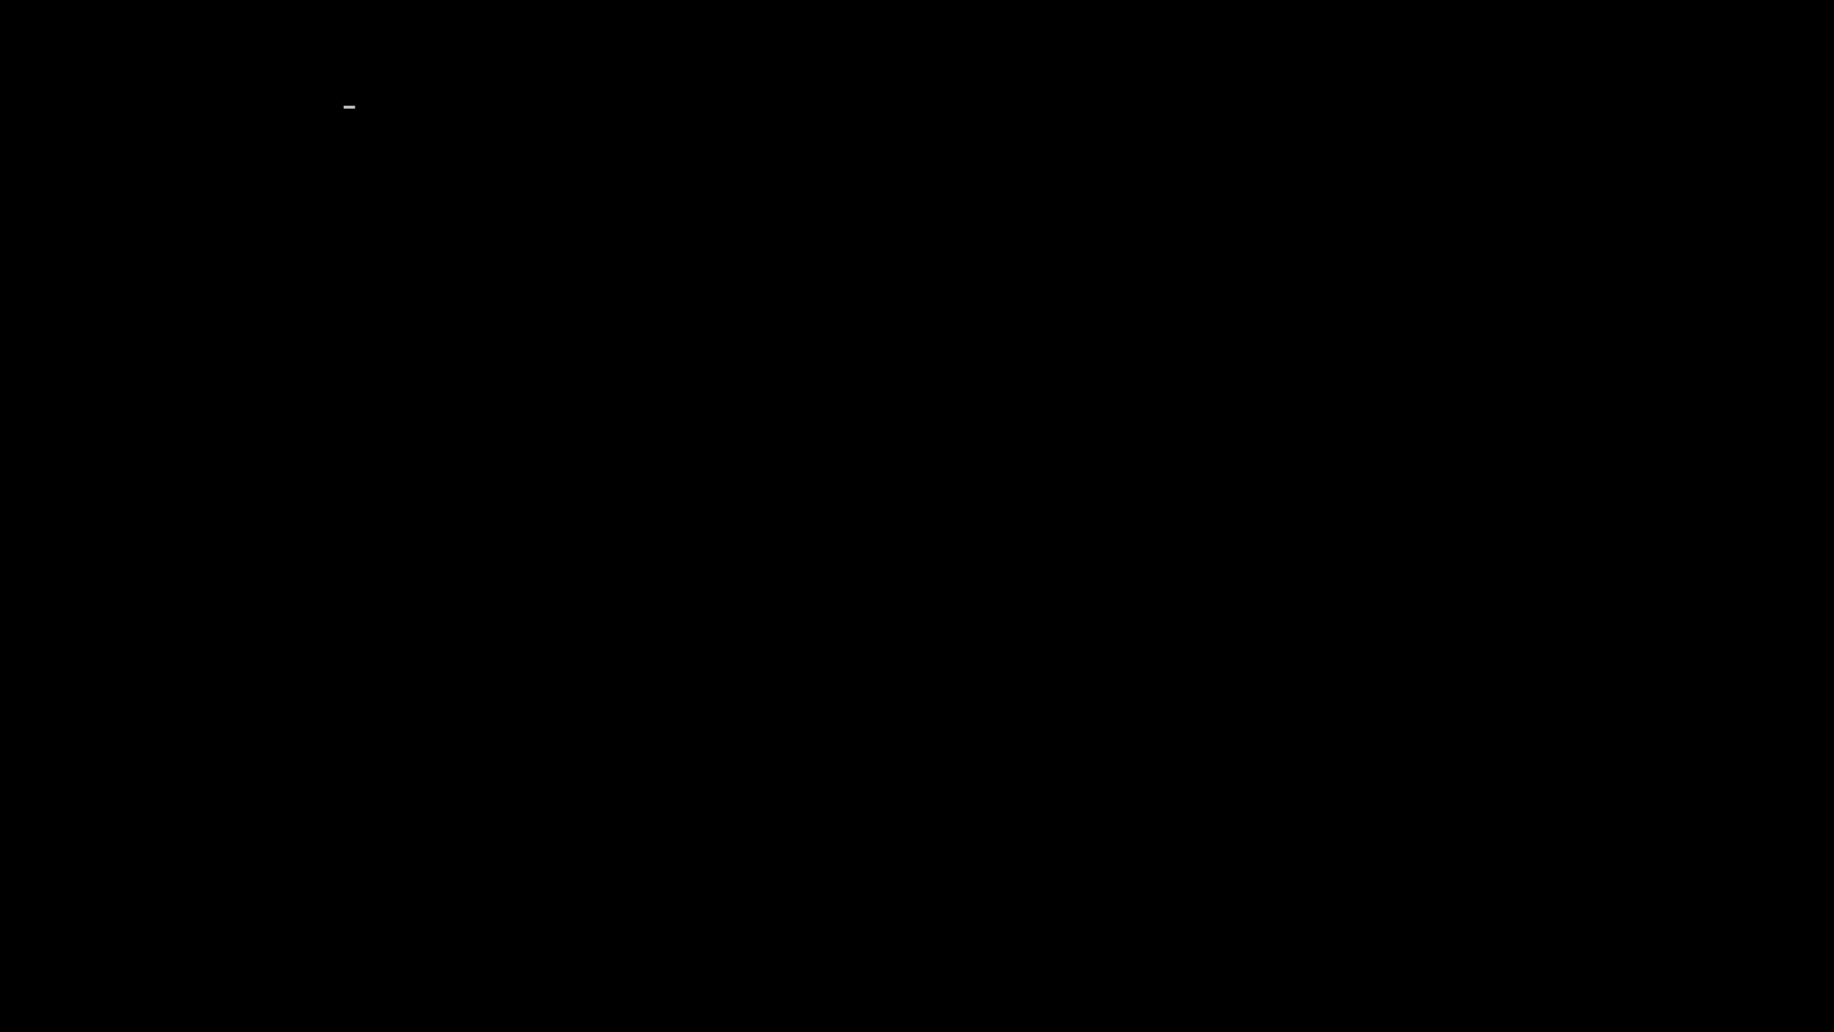